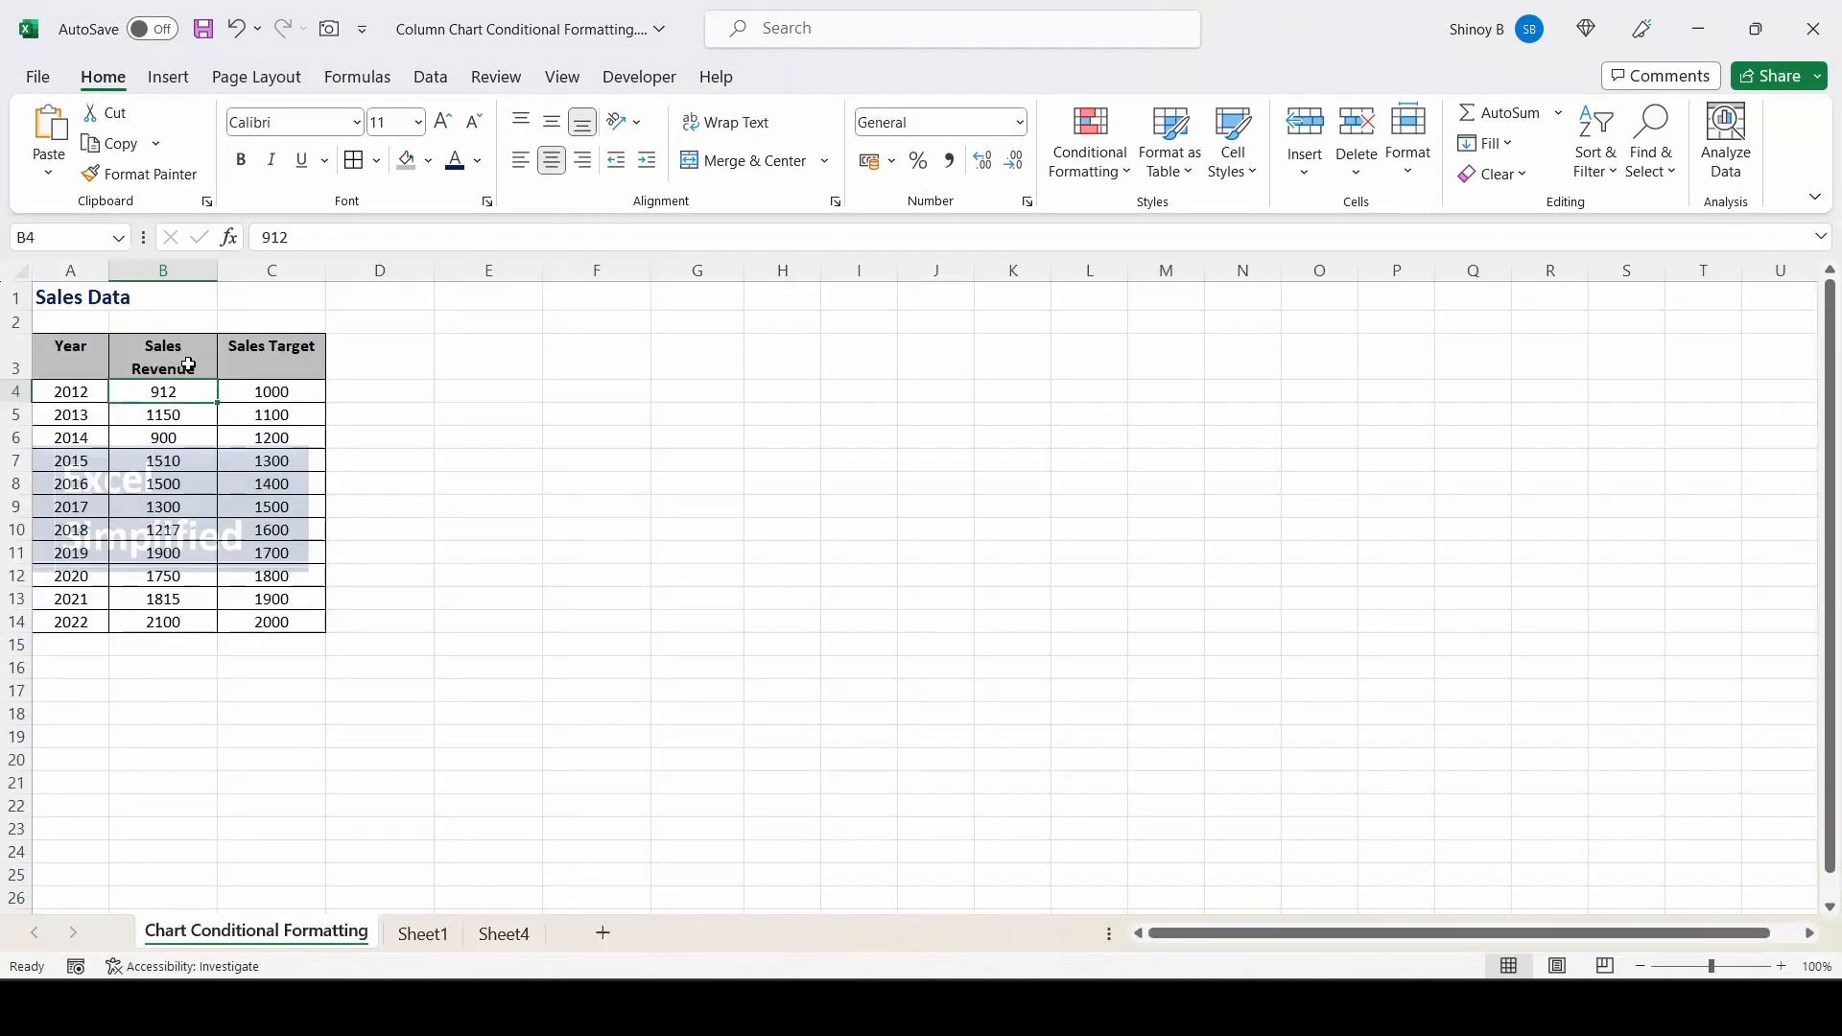
- Insert four blank columns between the Sales Revenue and Sales Target columns
left_click_drag(165, 357, 167, 623)
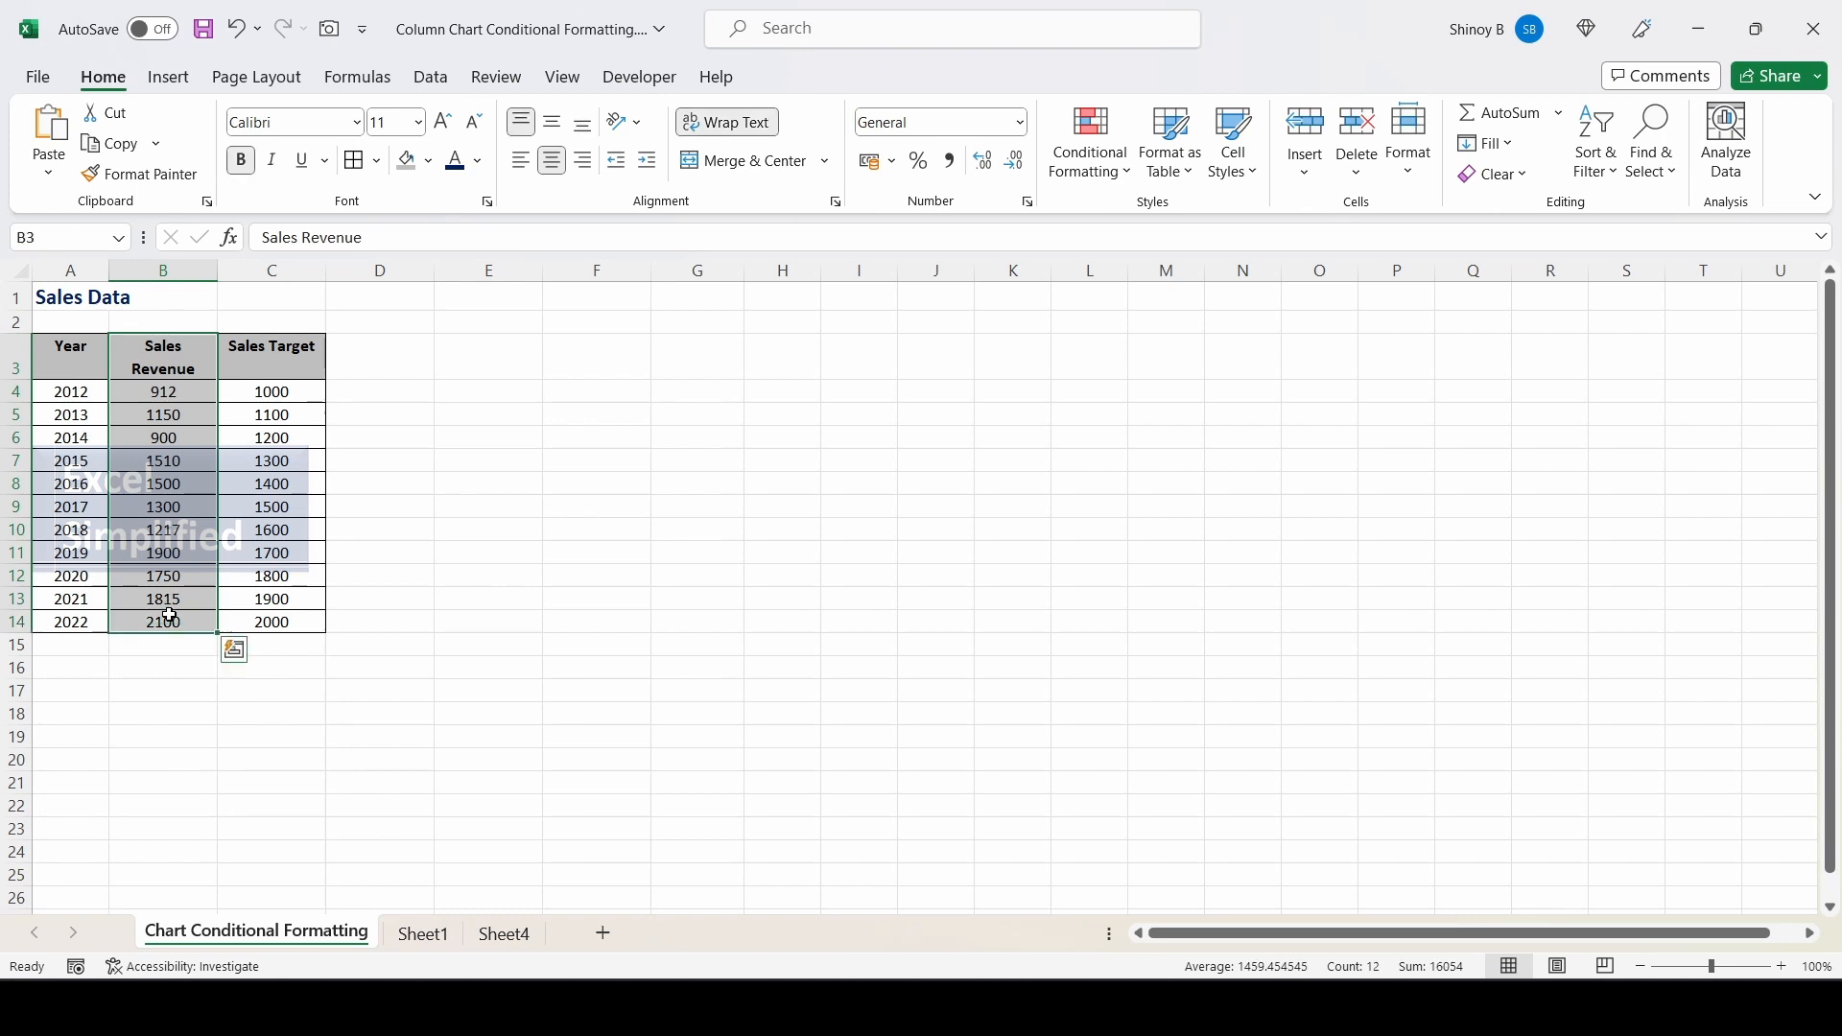
left_click(275, 269)
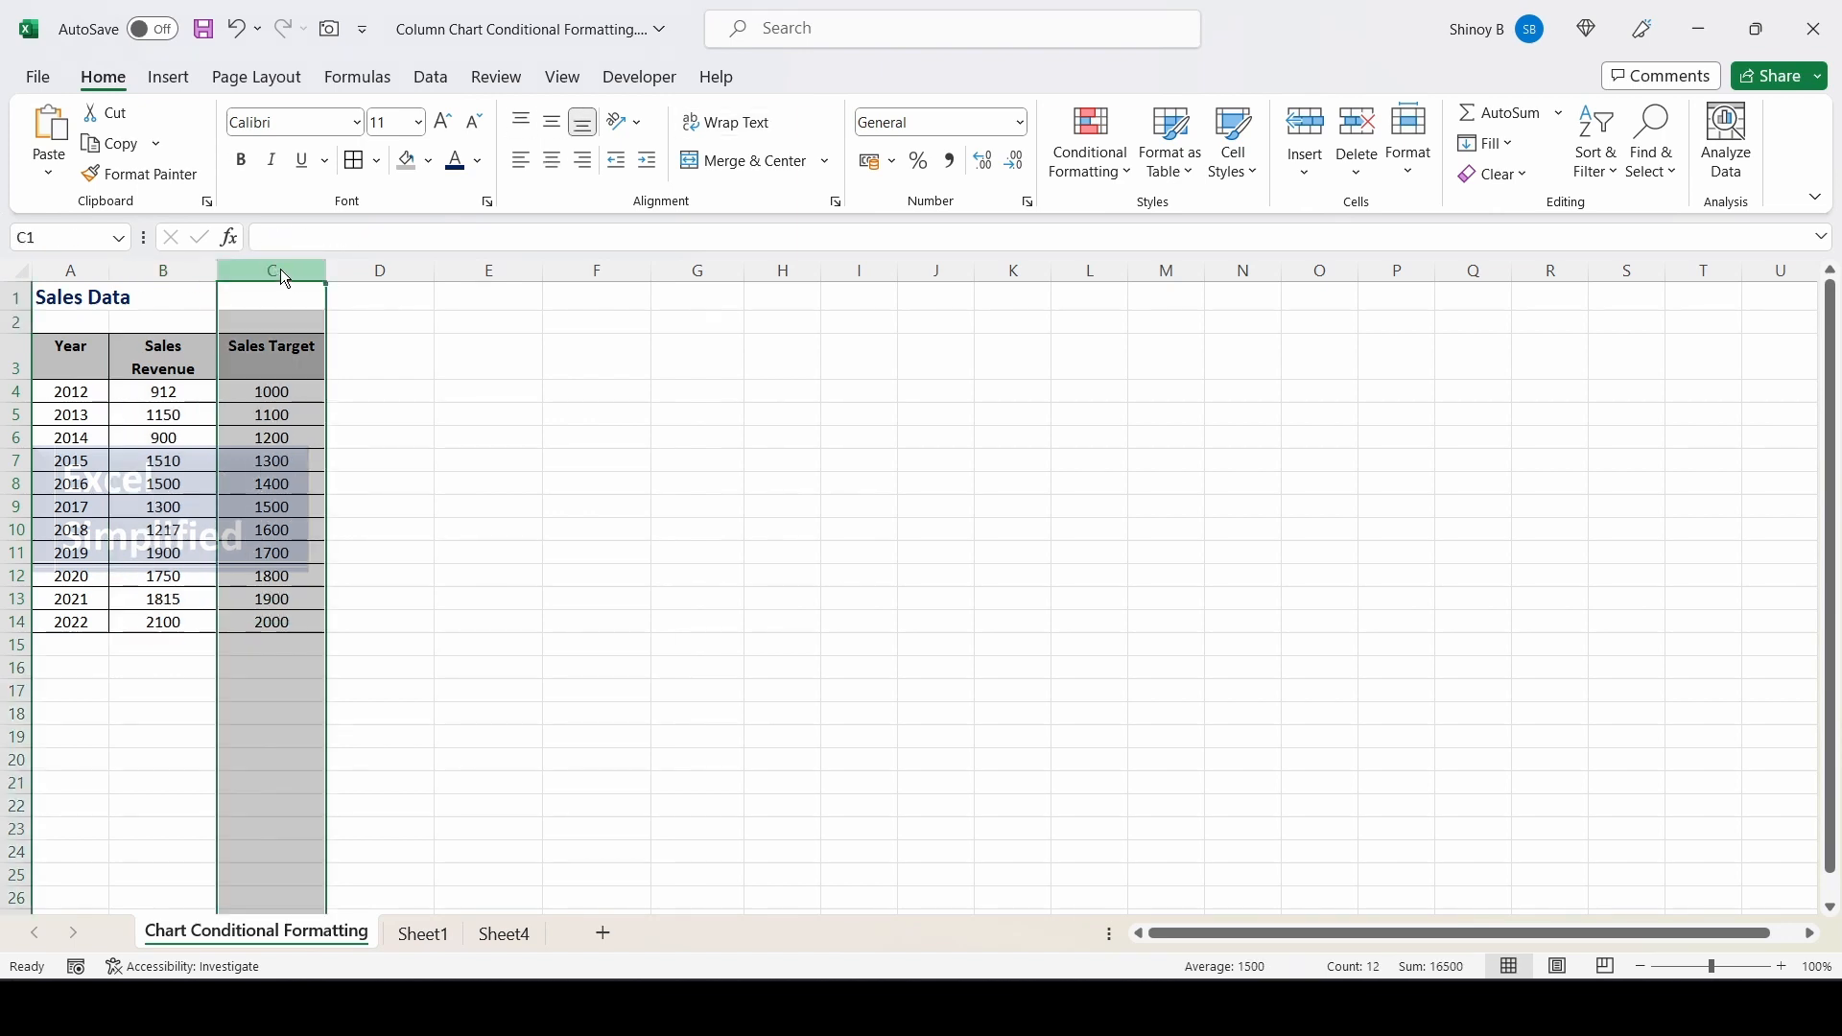
right_click(279, 272)
left_click(340, 516)
key("F4")
left_click_drag(300, 273, 402, 275)
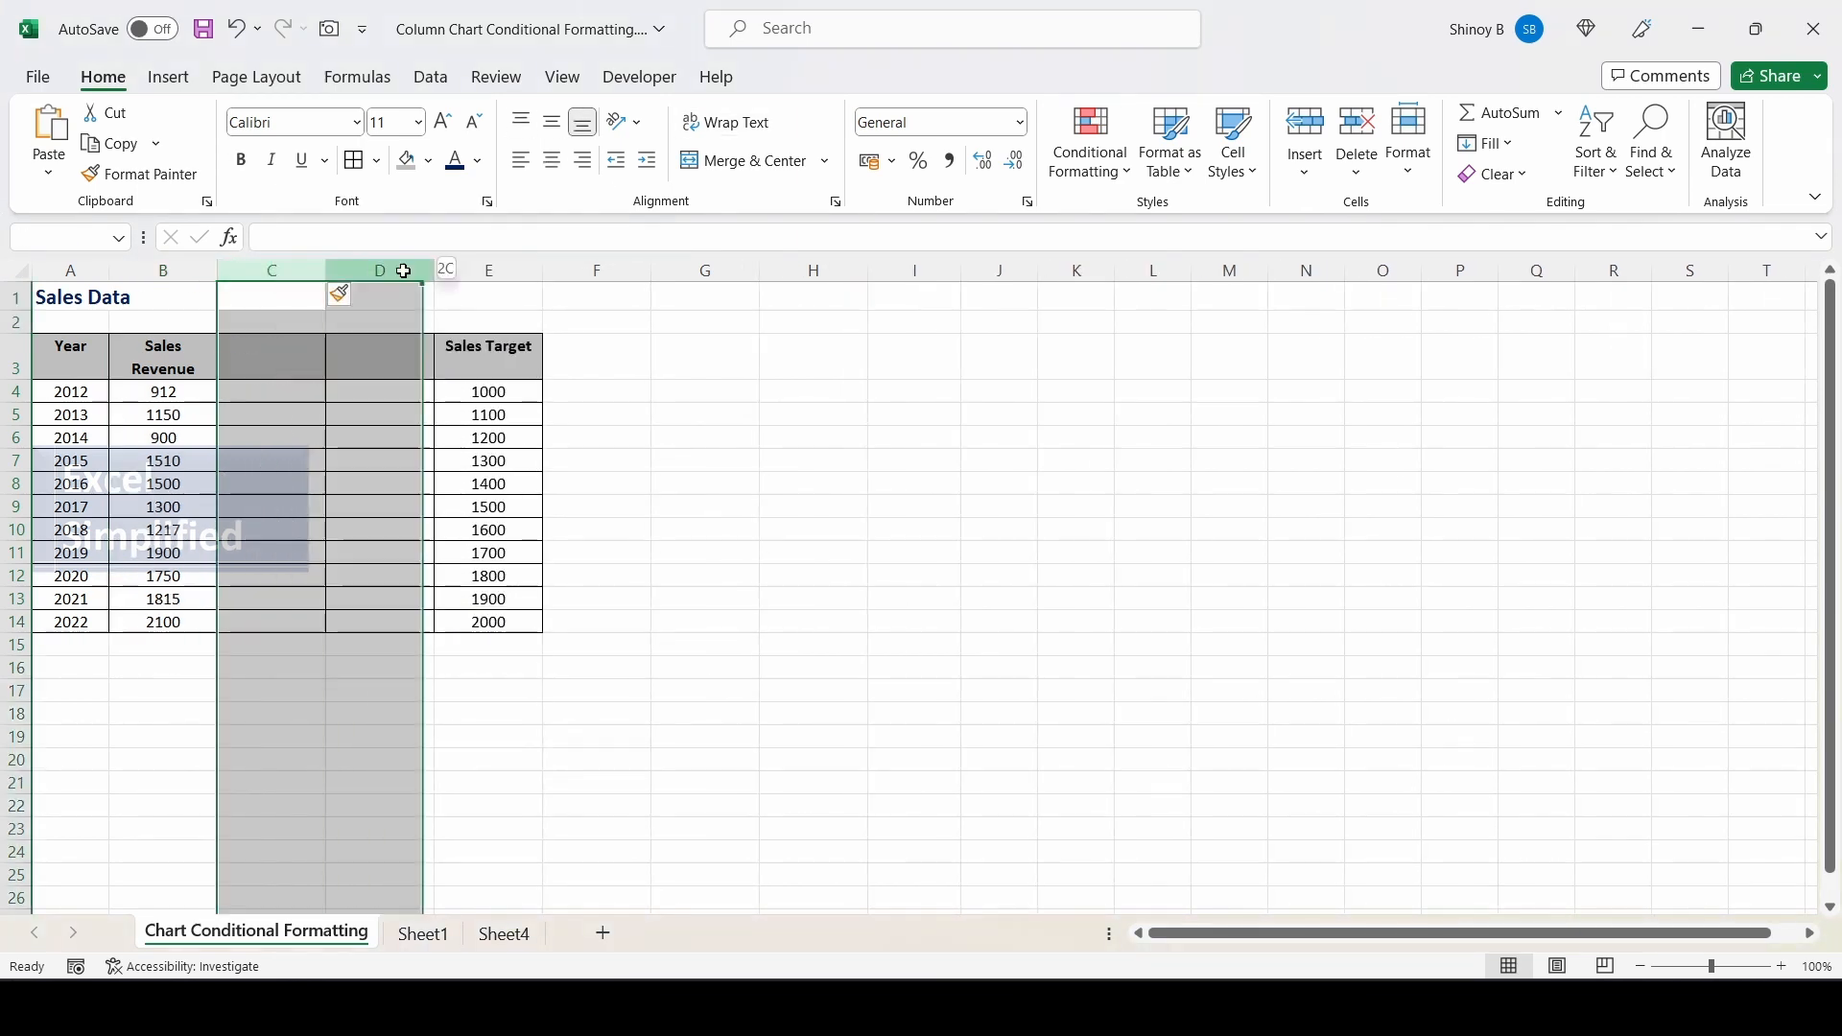
right_click(408, 278)
left_click(485, 513)
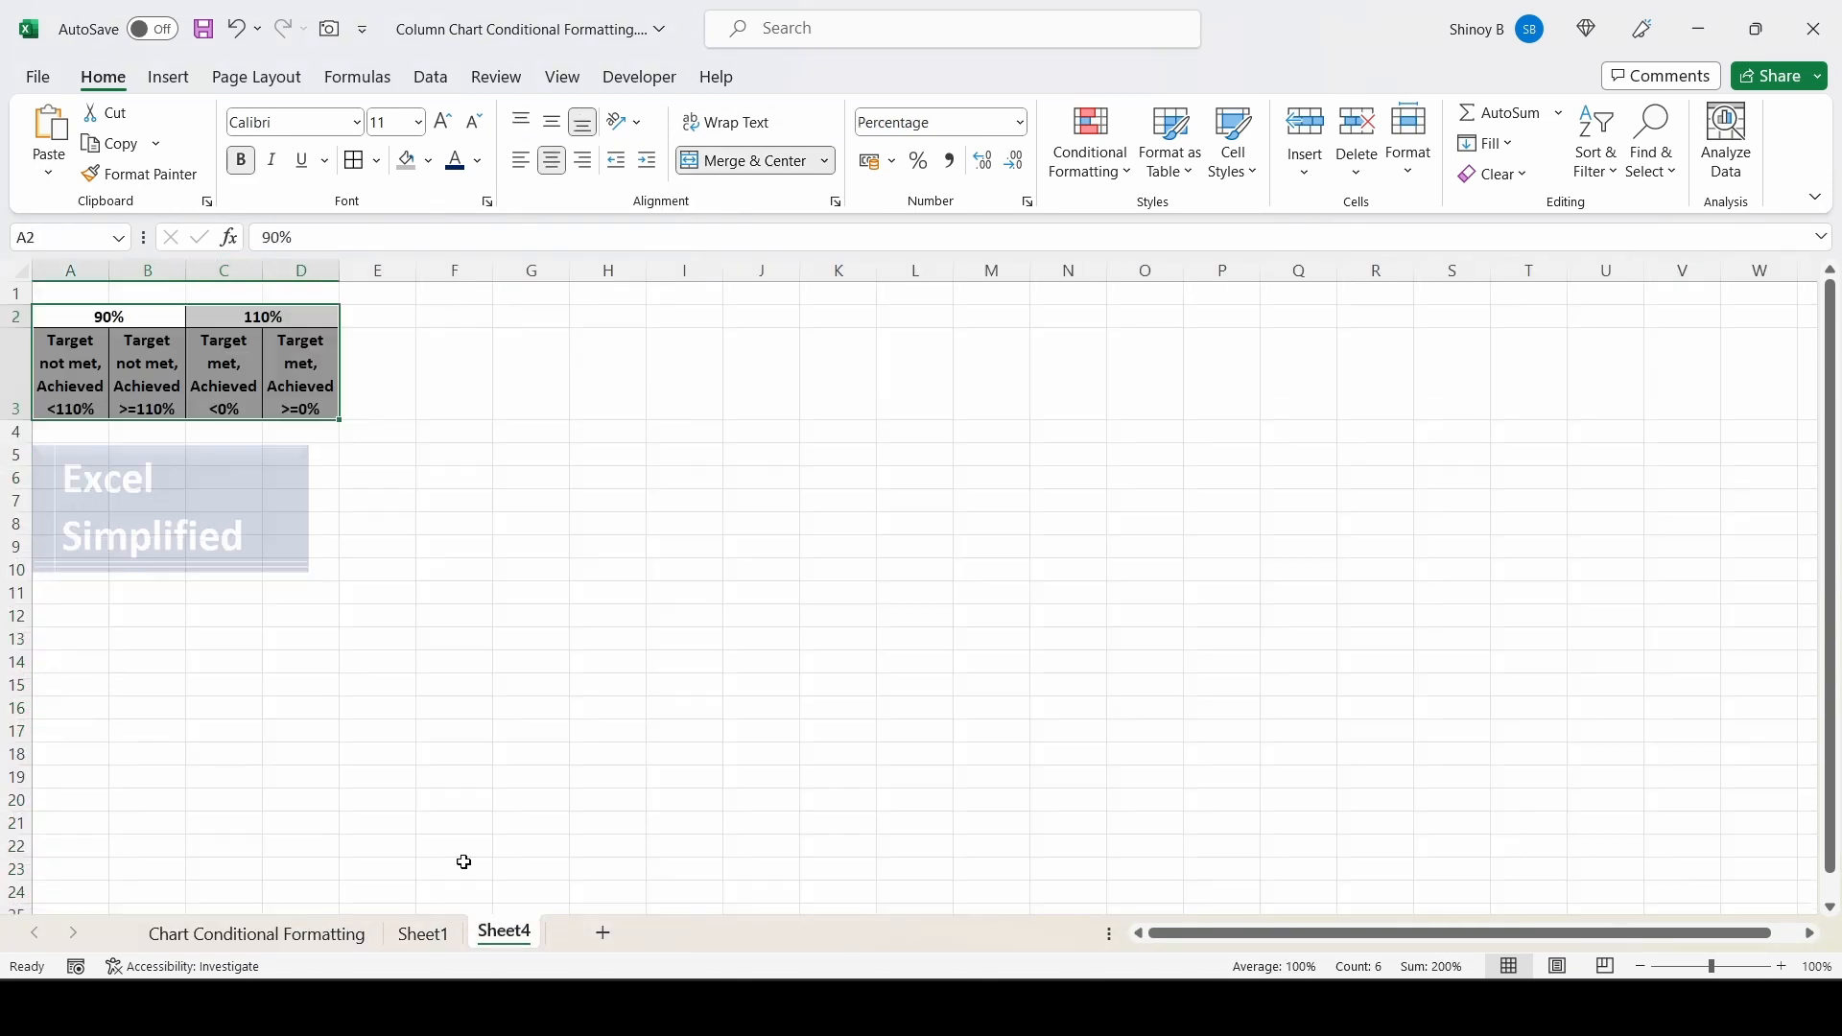
- Copy the threshold and category header block A2:D3 from Sheet4 and paste it at C2 of the Chart Conditional Formatting sheet
left_click_drag(85, 316, 282, 407)
key("ctrl+c")
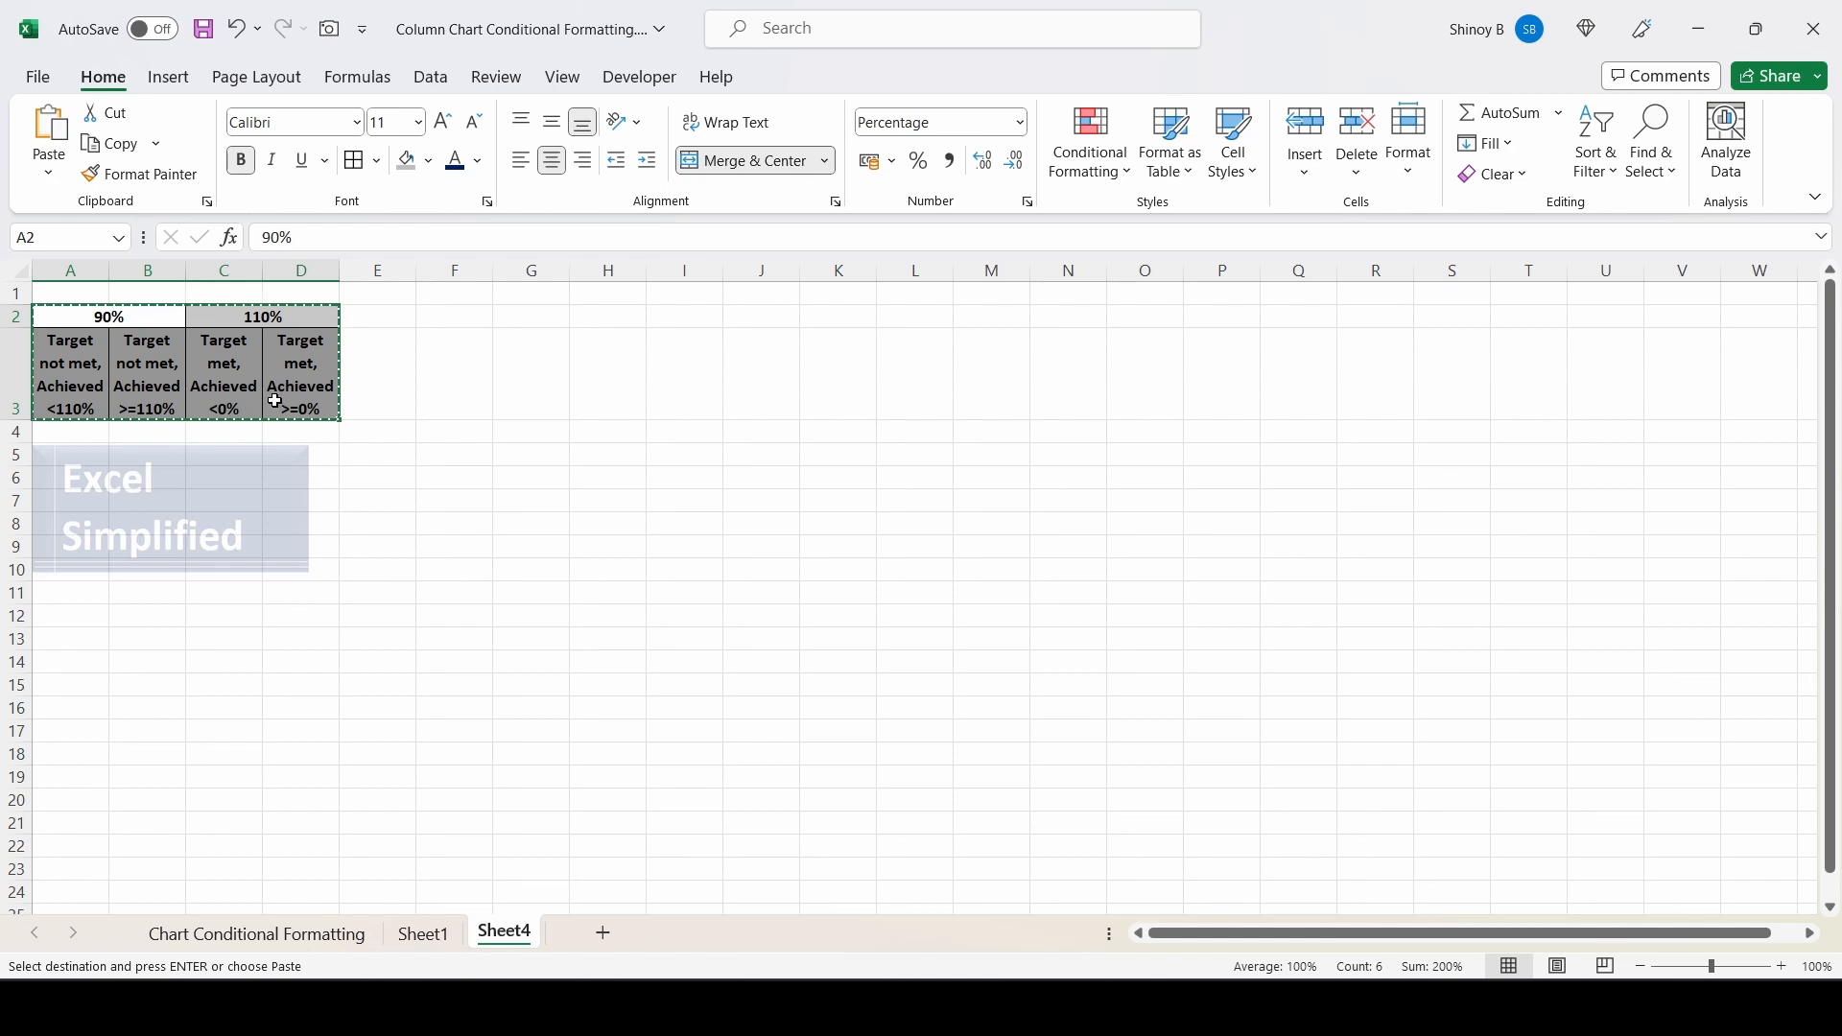
left_click(280, 942)
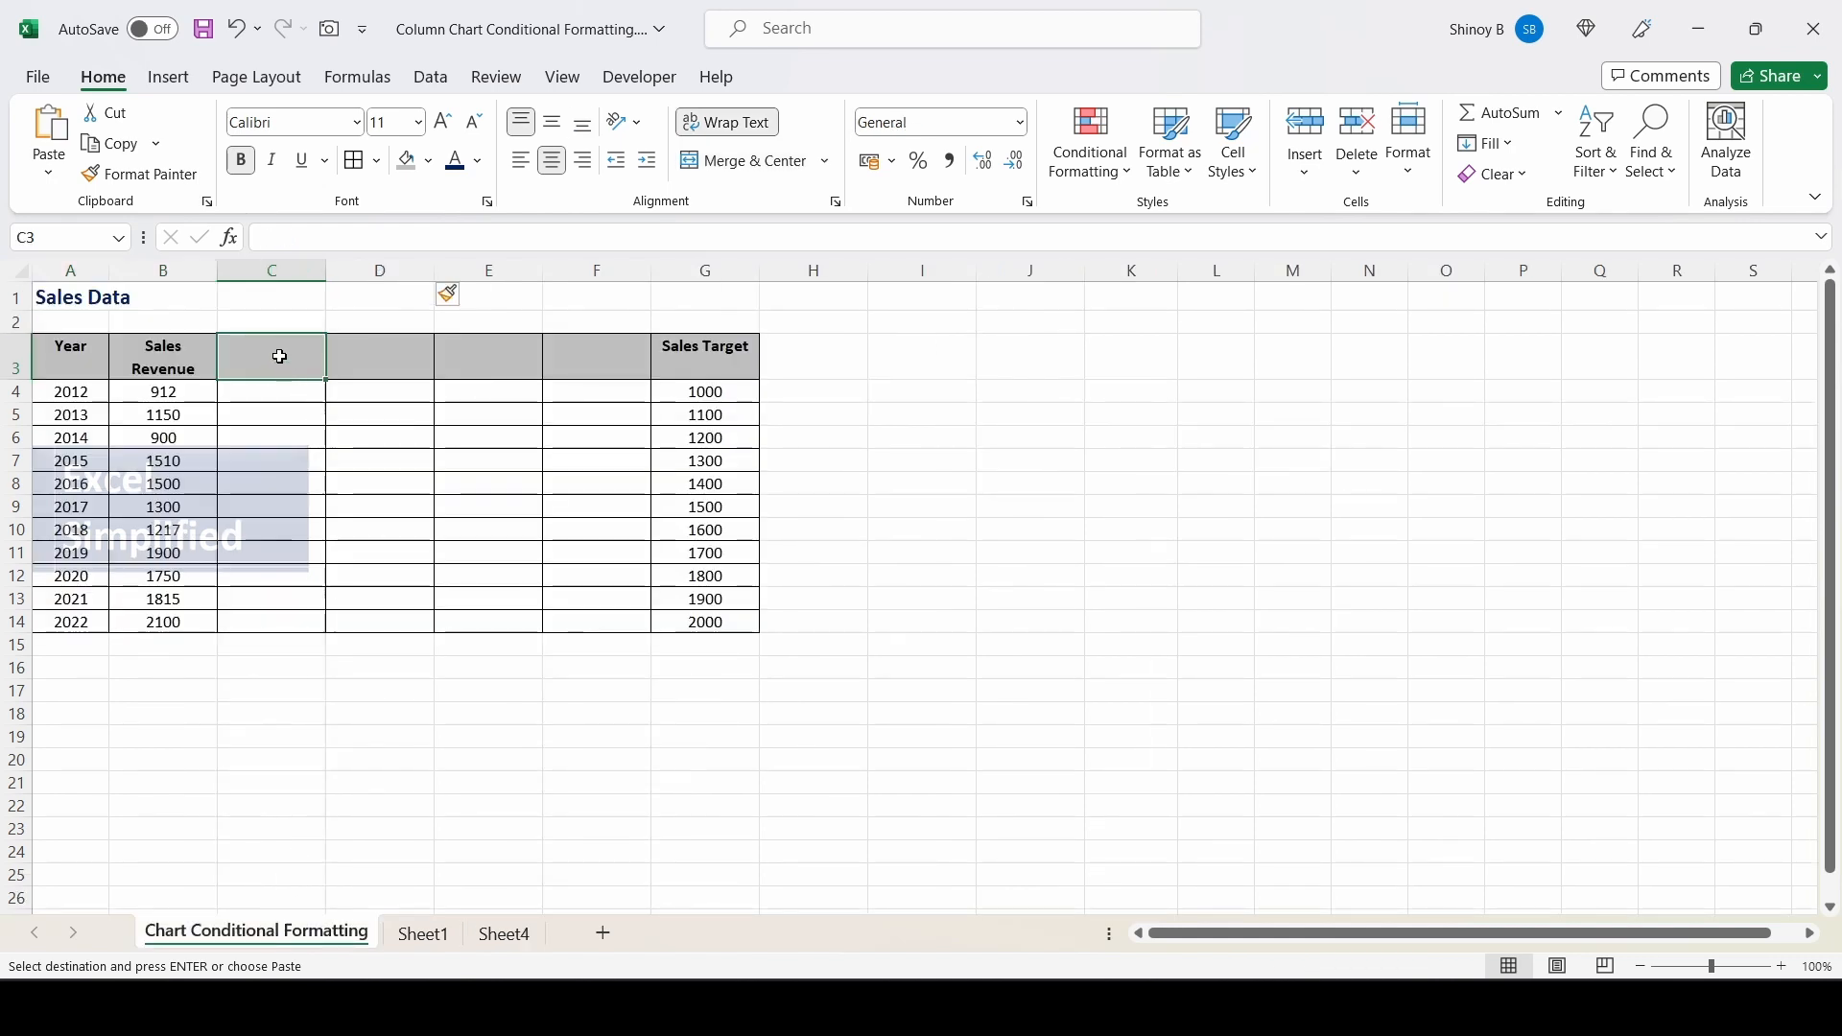
left_click(277, 326)
key("ctrl+v")
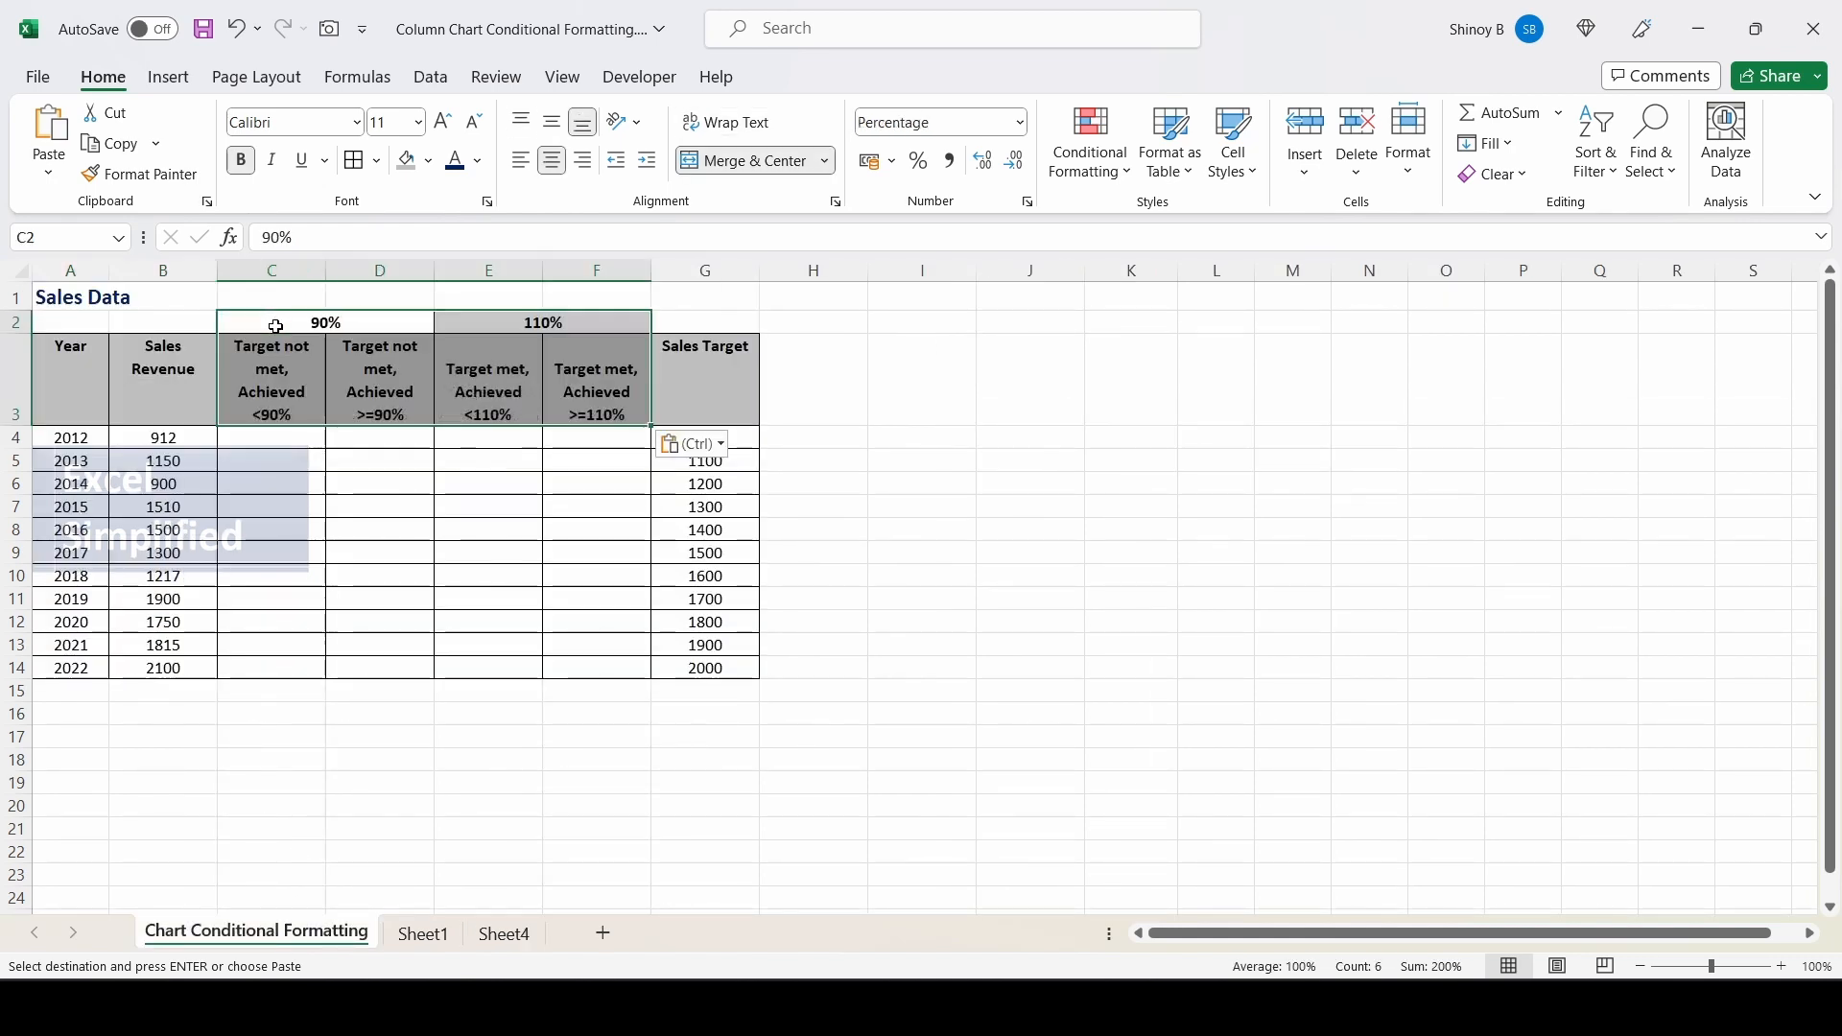
left_click(419, 487)
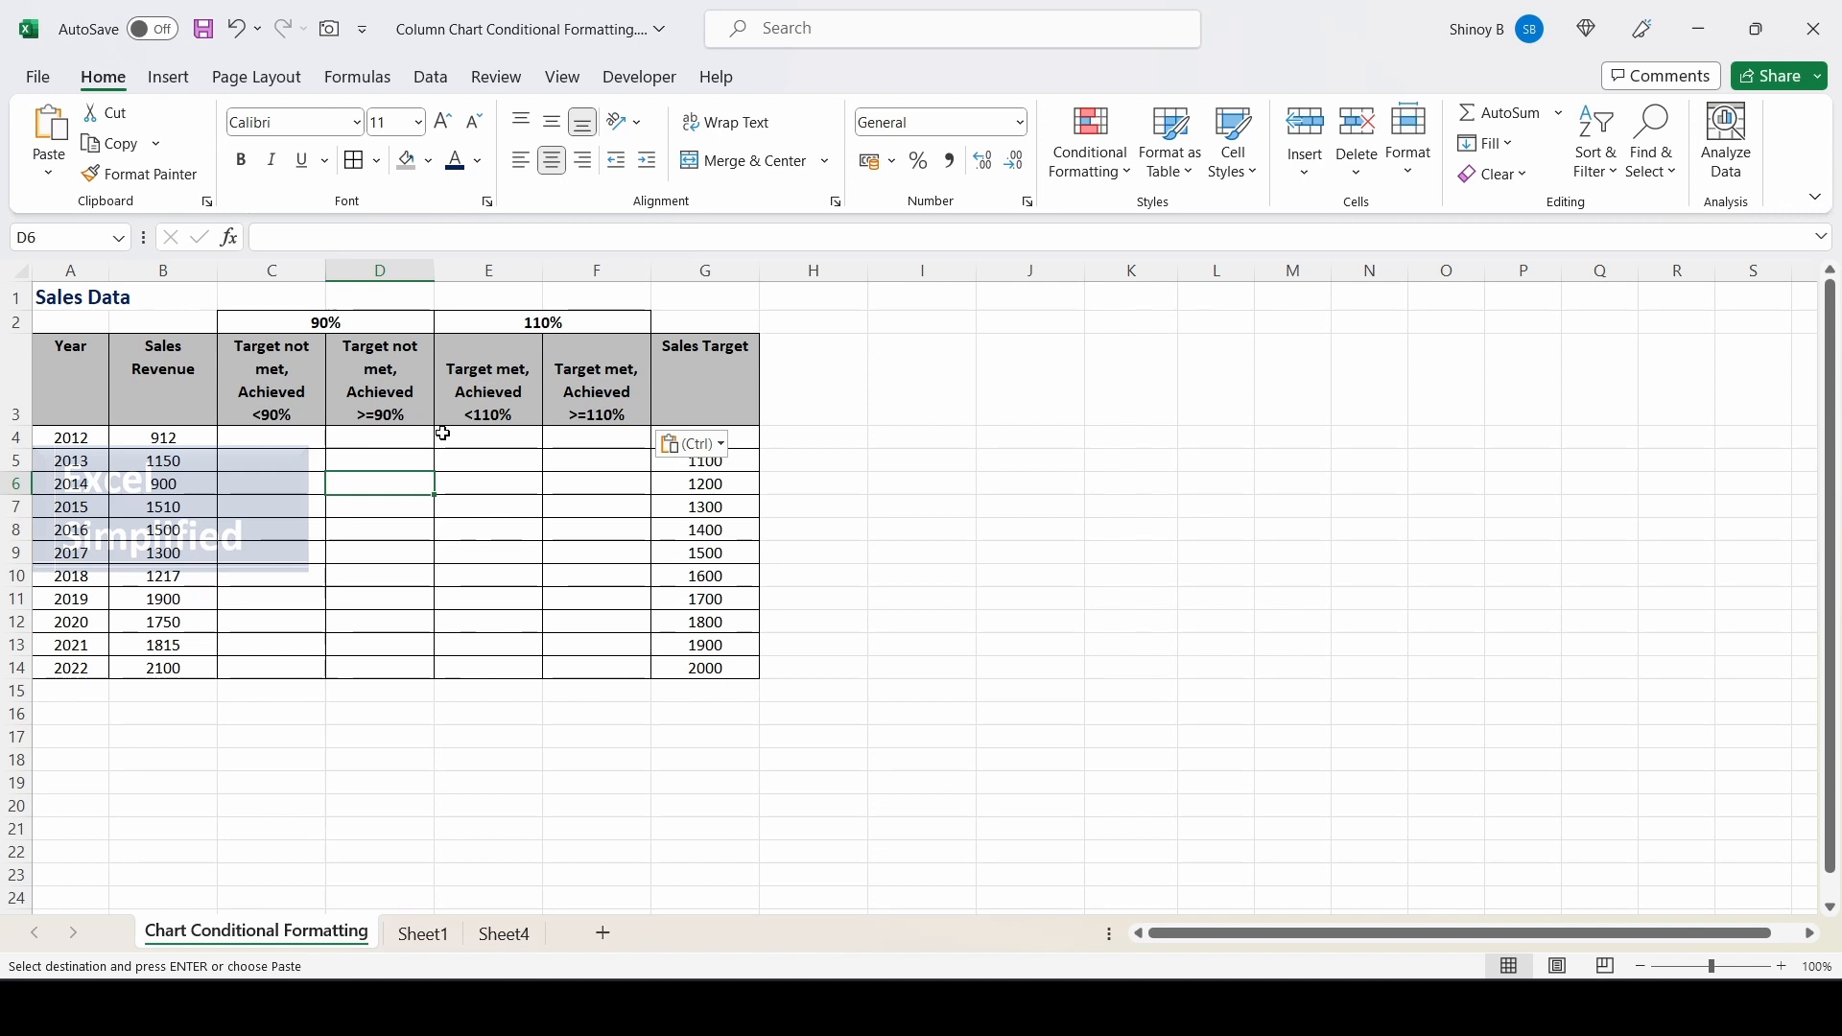
- Examine the threshold cells in row 2, the category header formulas in C3:F3, and the revenue and blank category ranges below them
left_click(335, 321)
left_click(545, 326)
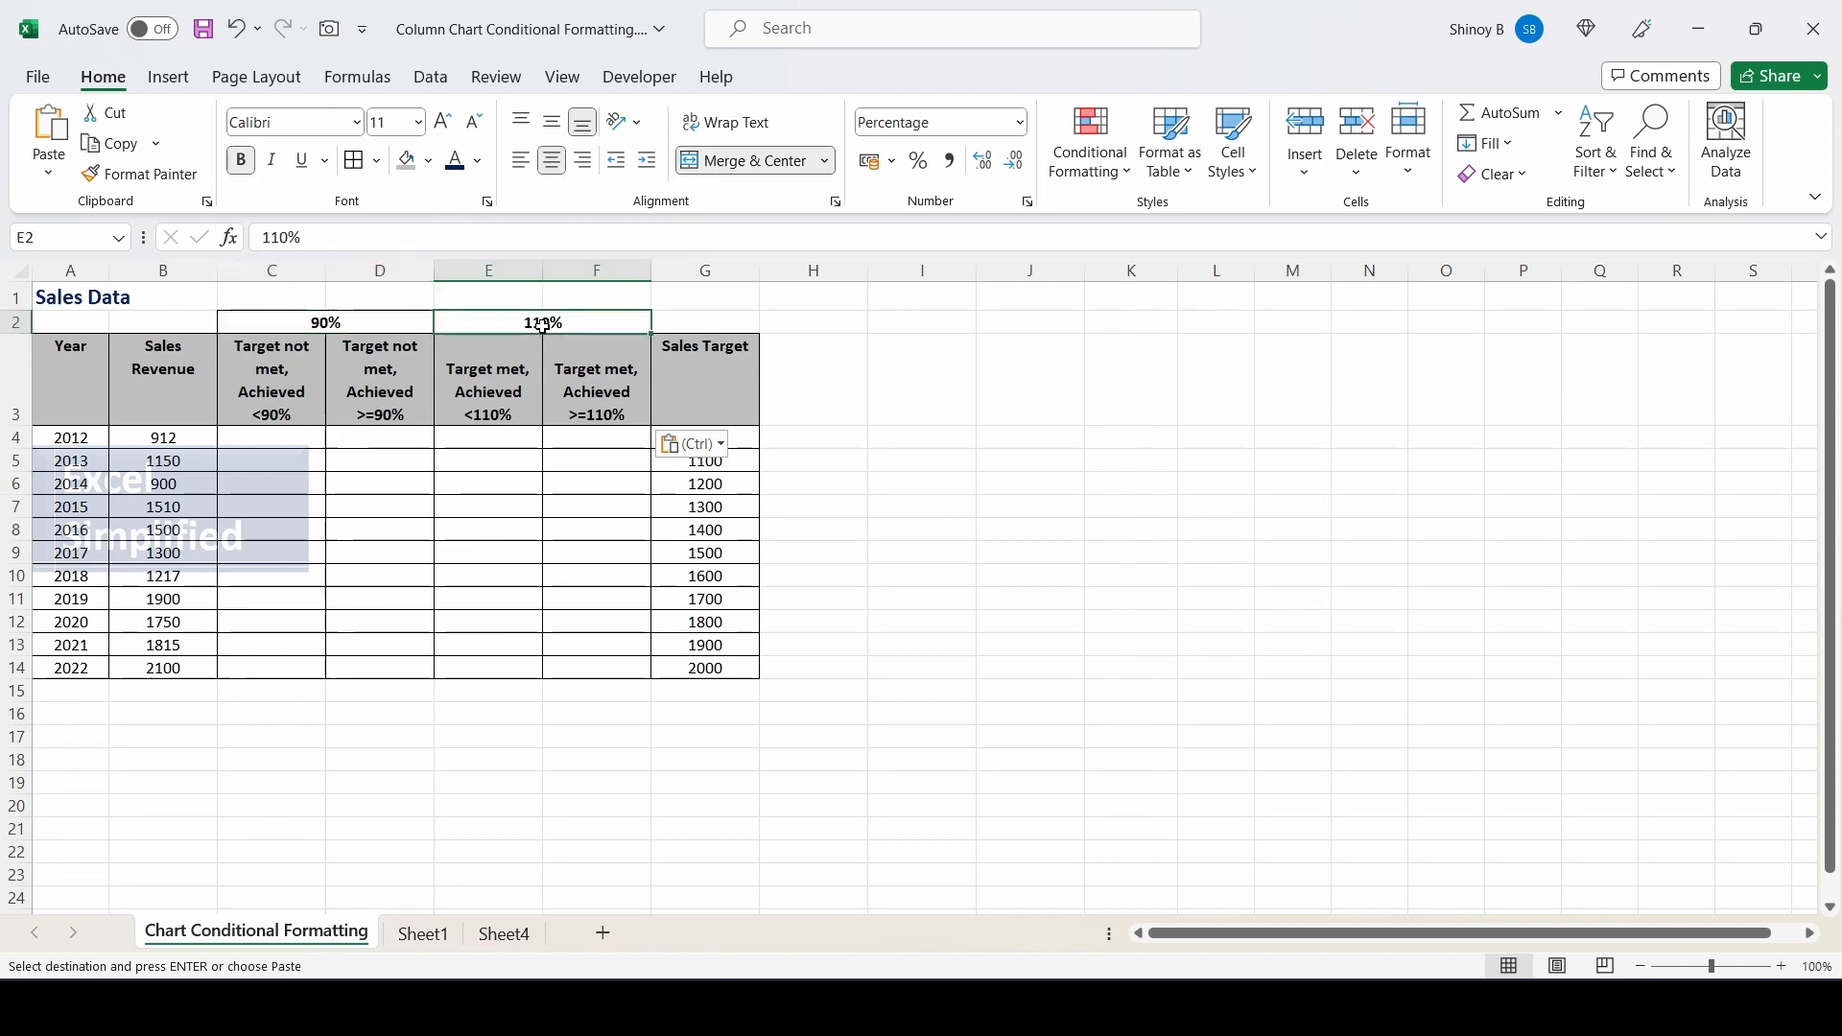
left_click(336, 324)
left_click(278, 420)
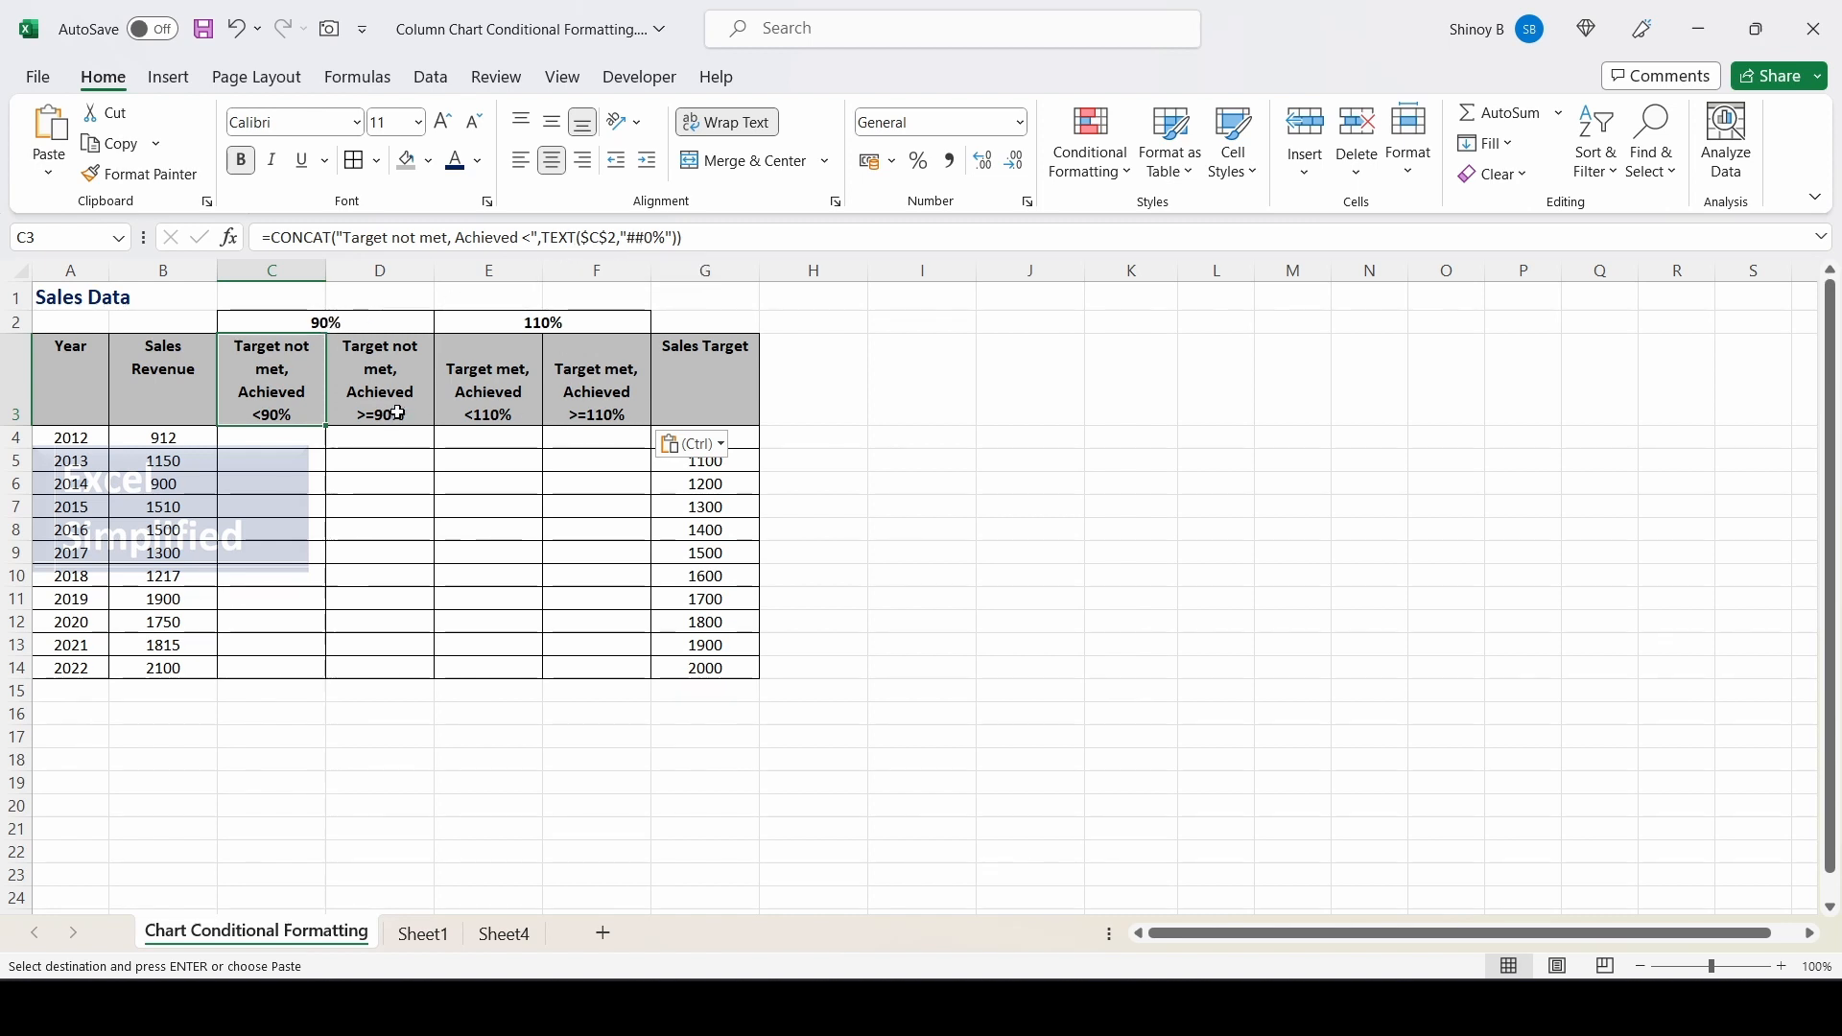
left_click(393, 396)
key("Escape")
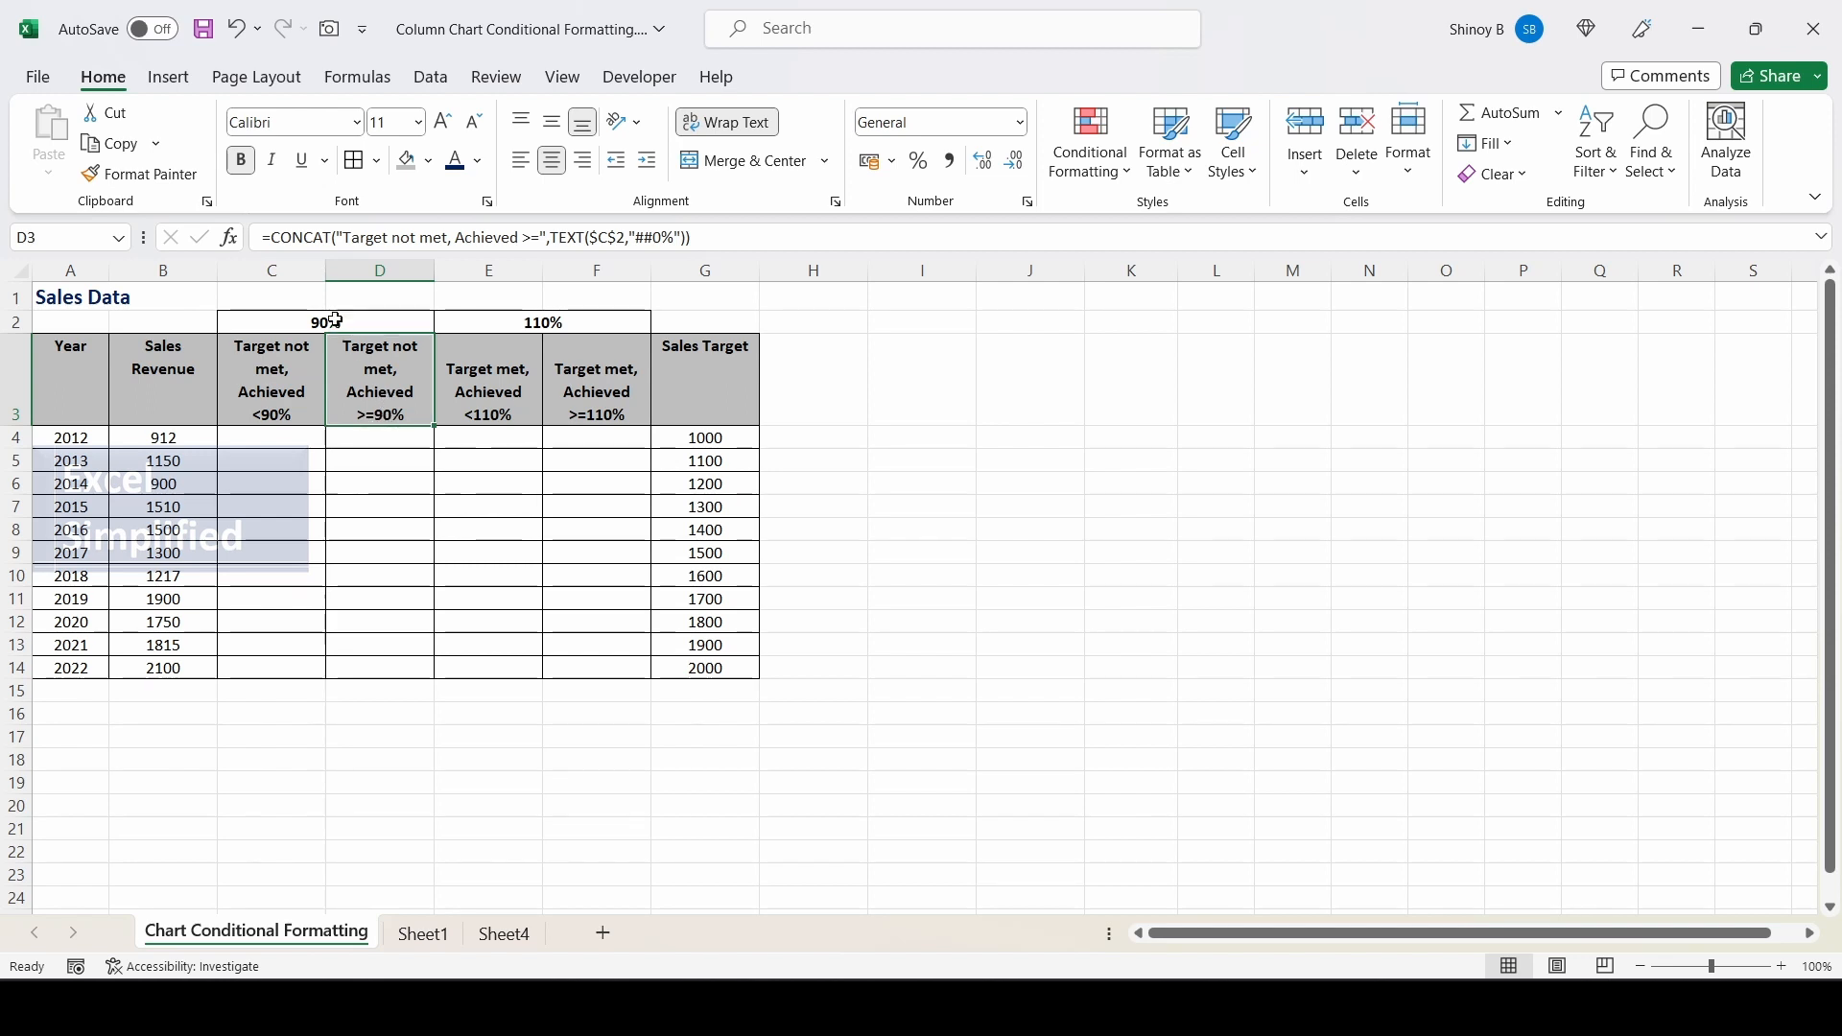
left_click(471, 367)
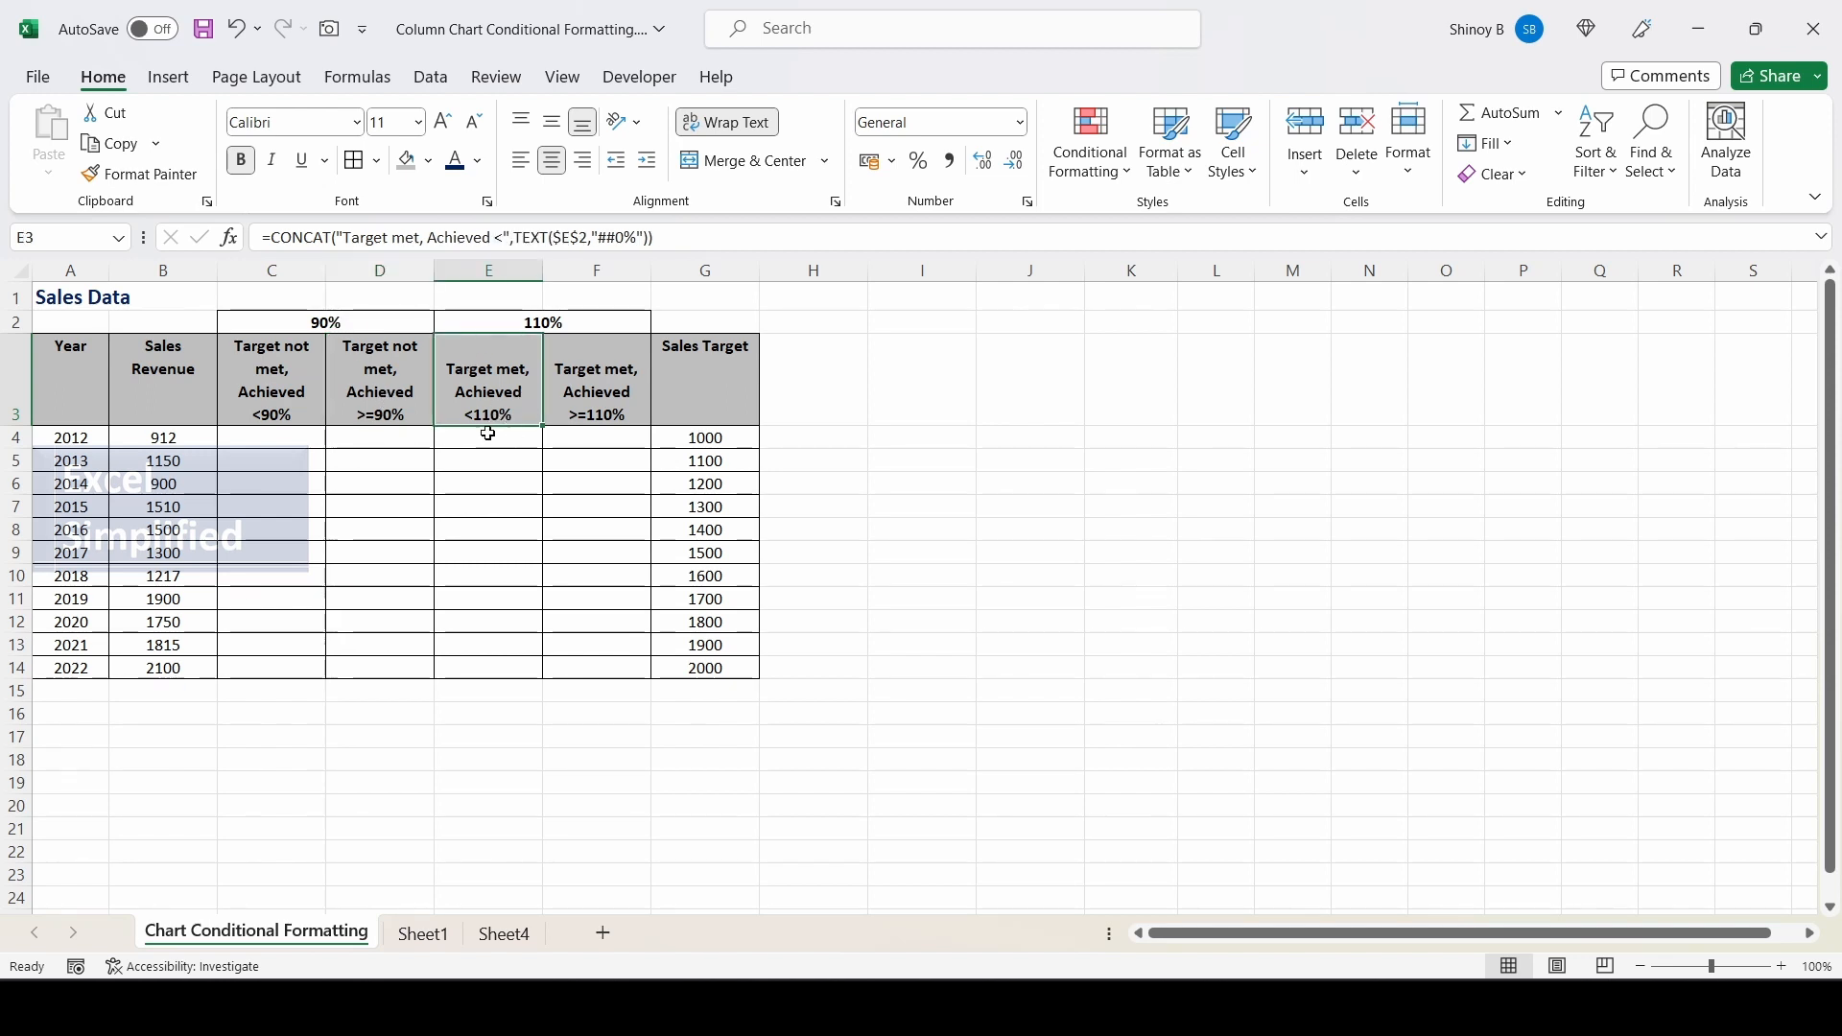
left_click(619, 411)
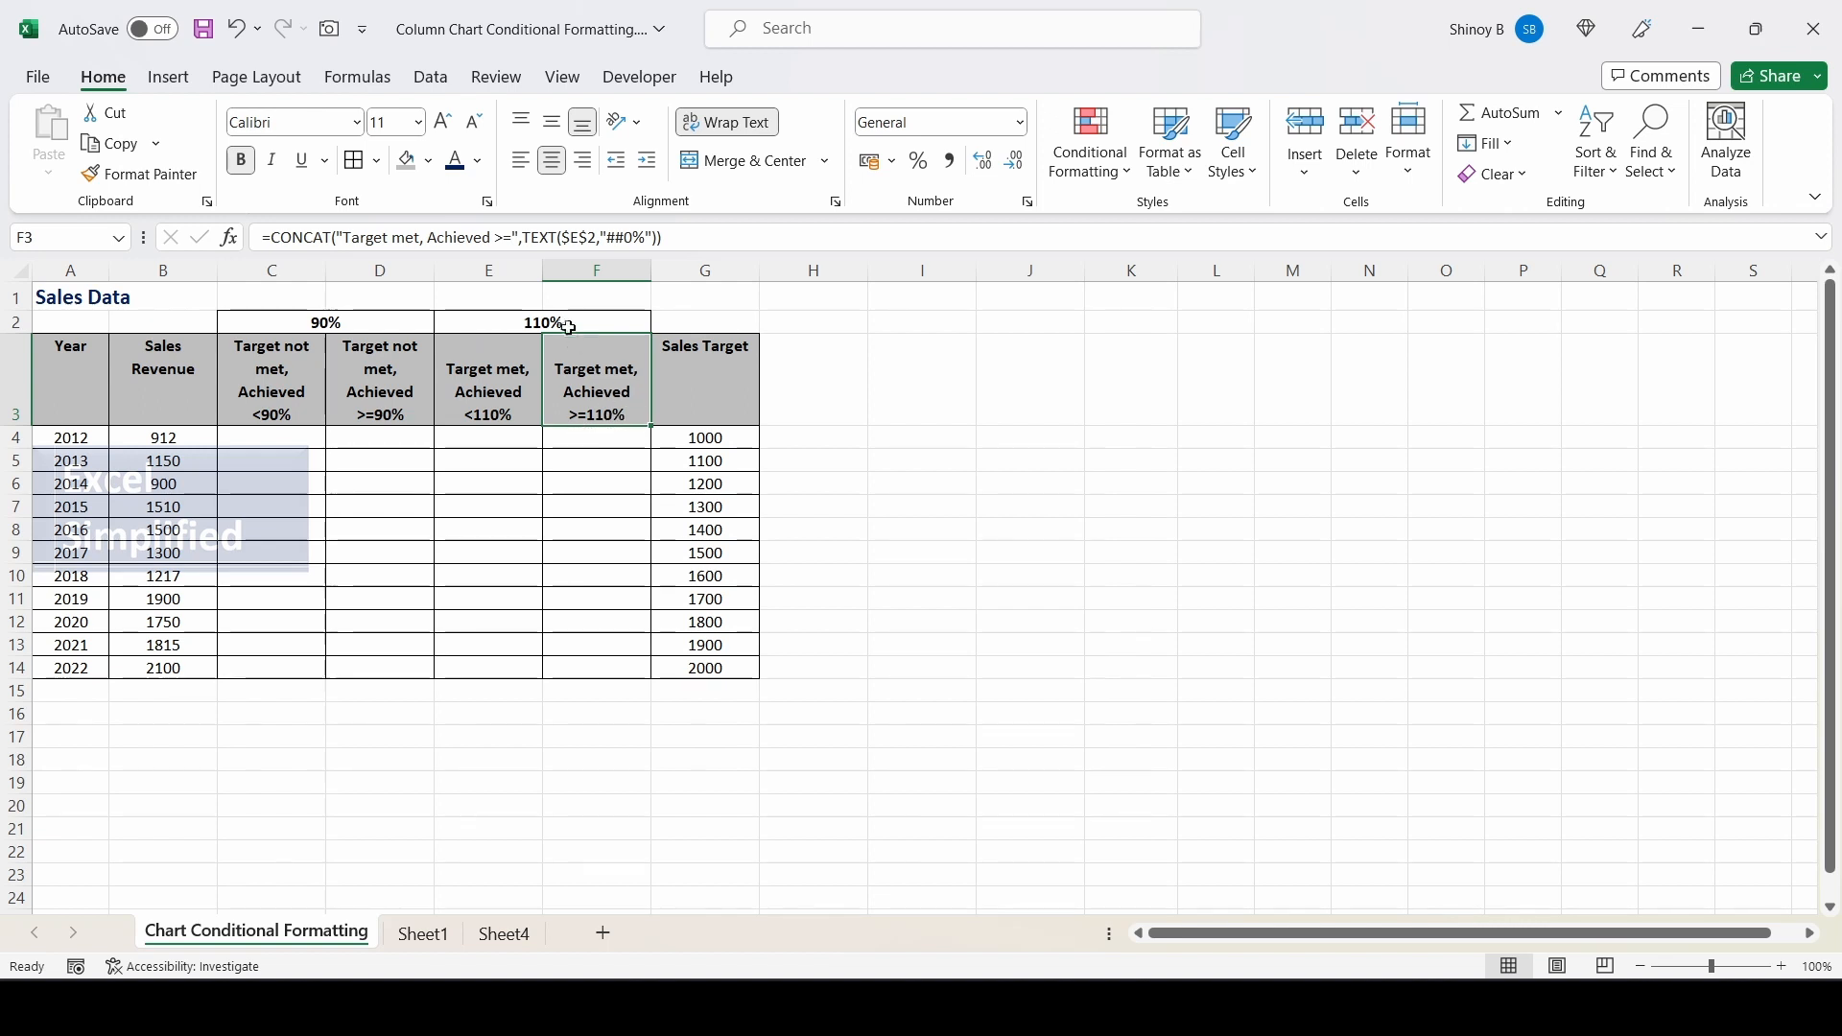
left_click(555, 322)
left_click(596, 391)
left_click_drag(614, 396, 515, 319)
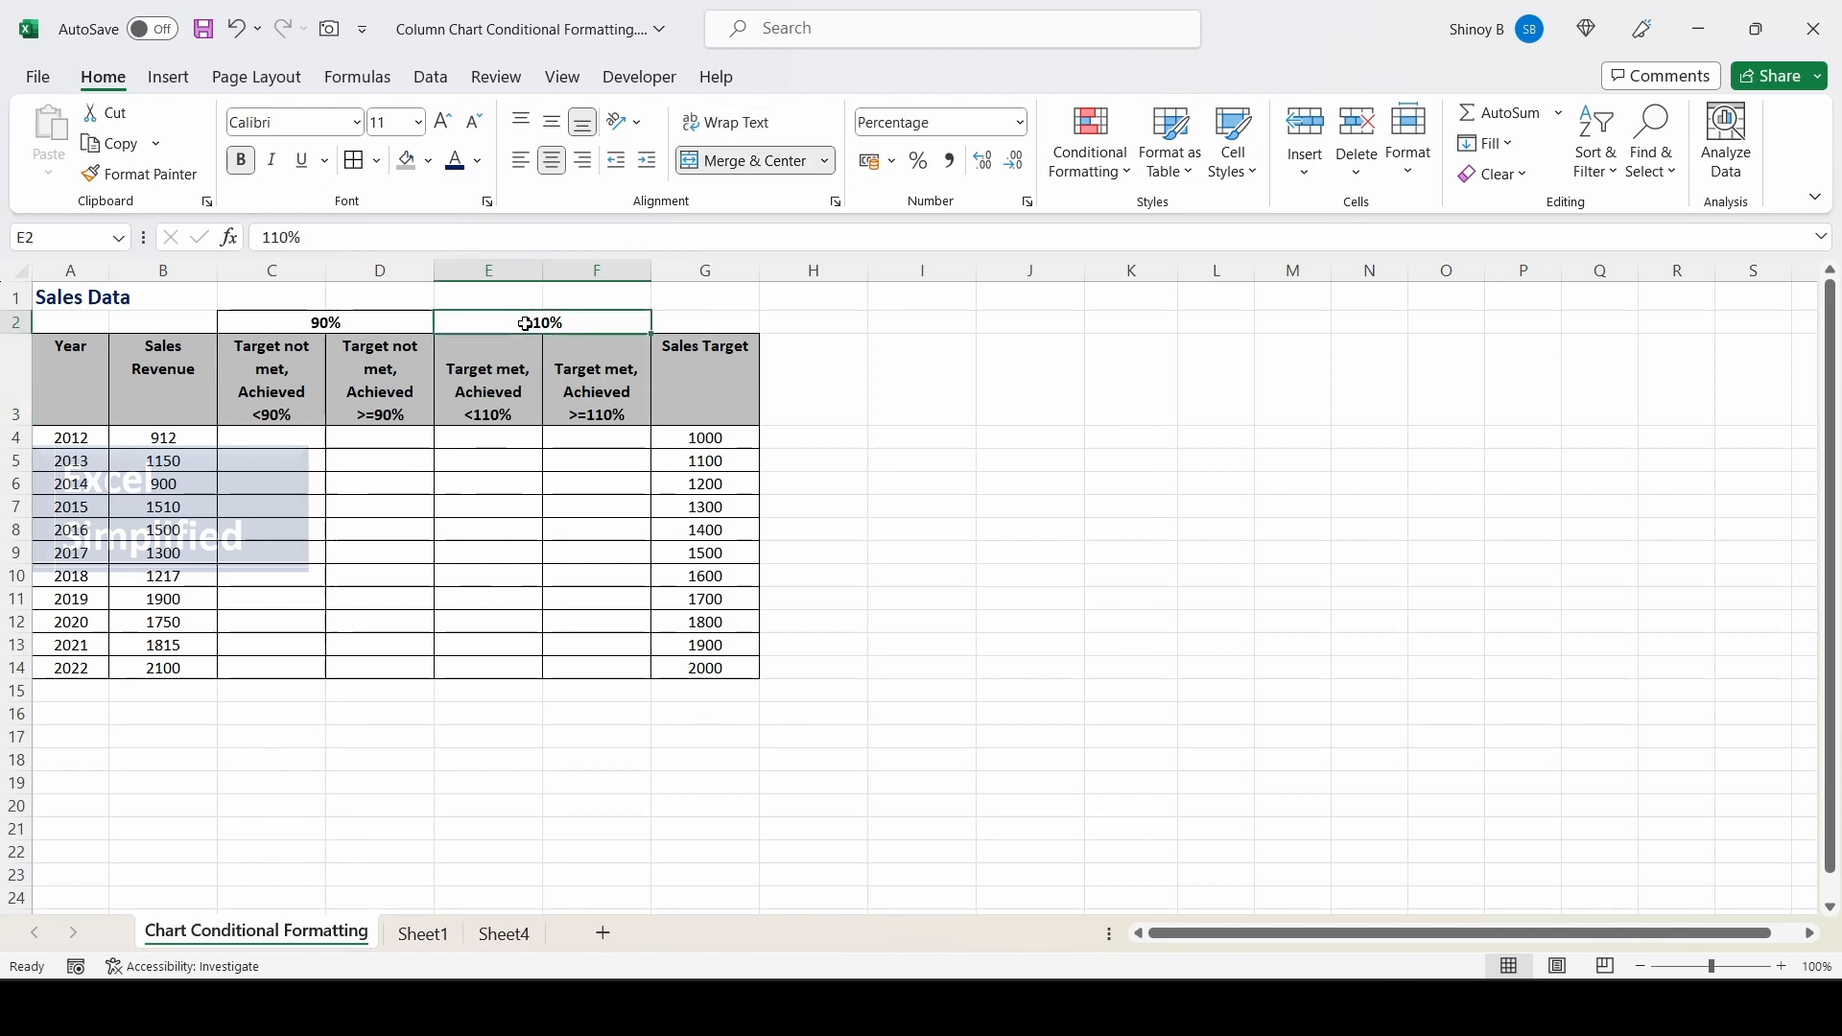
left_click(378, 411)
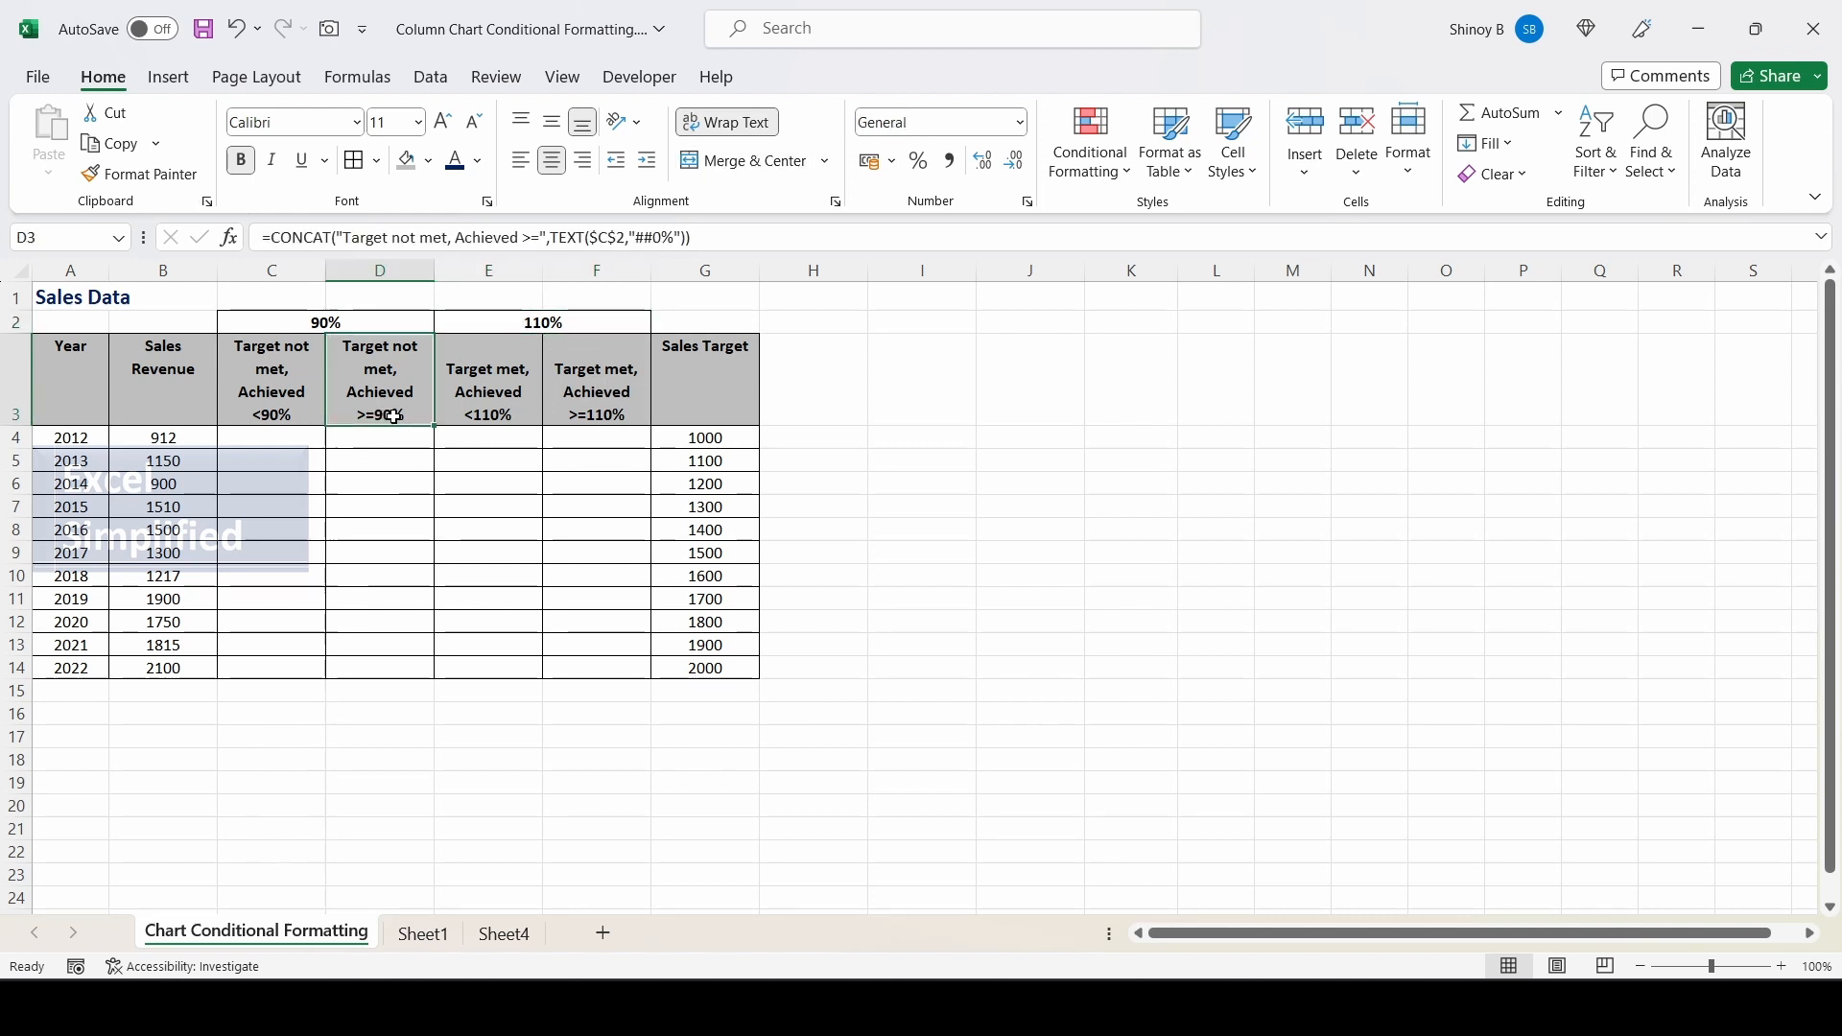
left_click(320, 323)
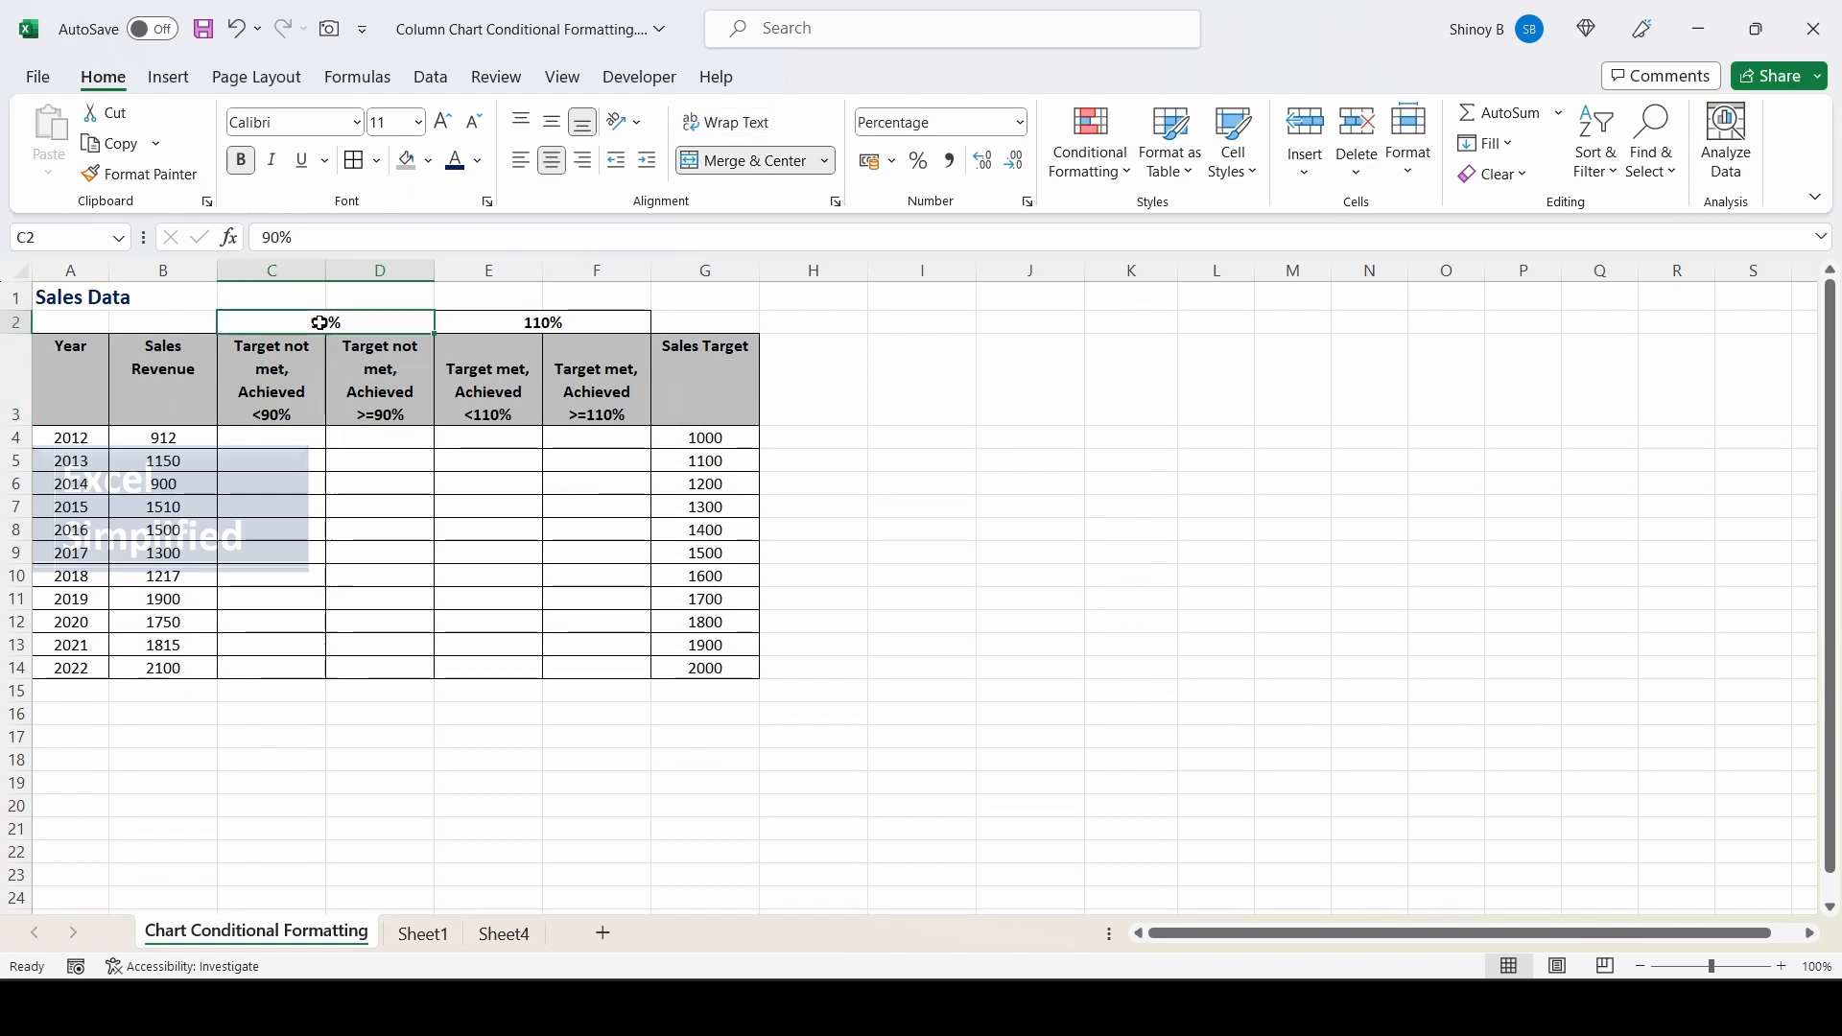
left_click(274, 438)
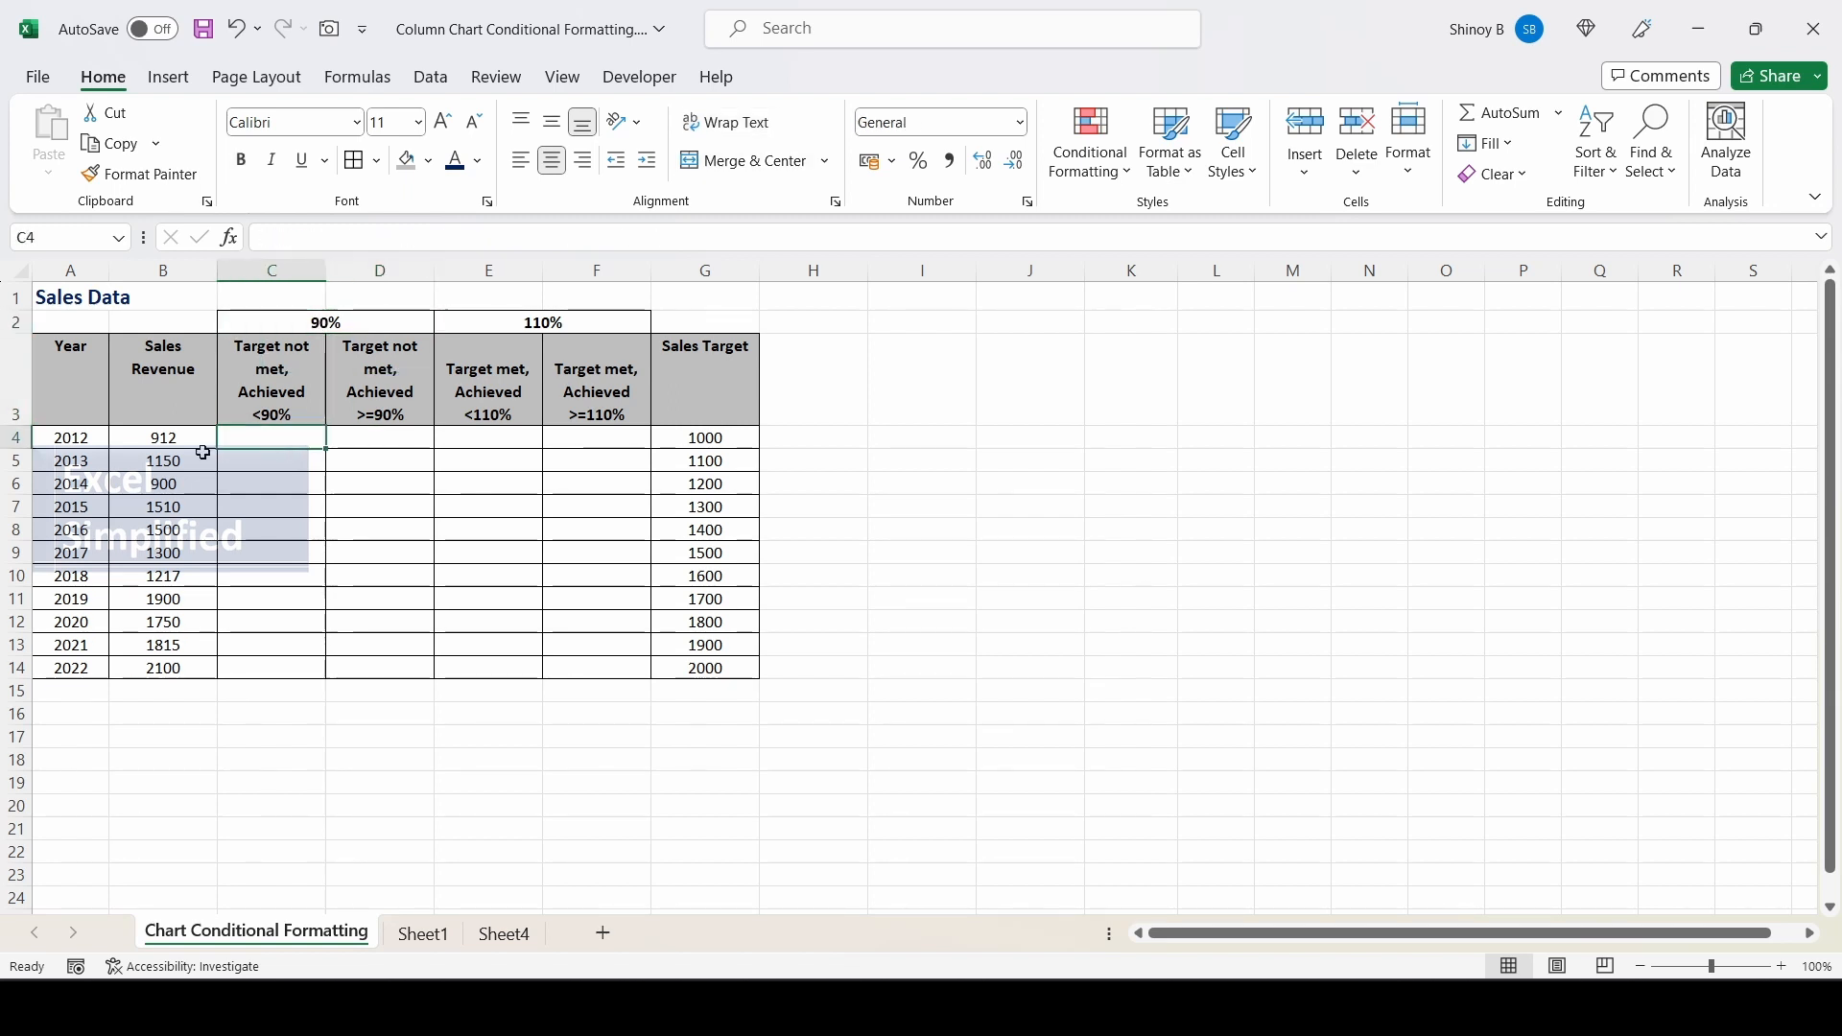
left_click_drag(154, 437, 167, 641)
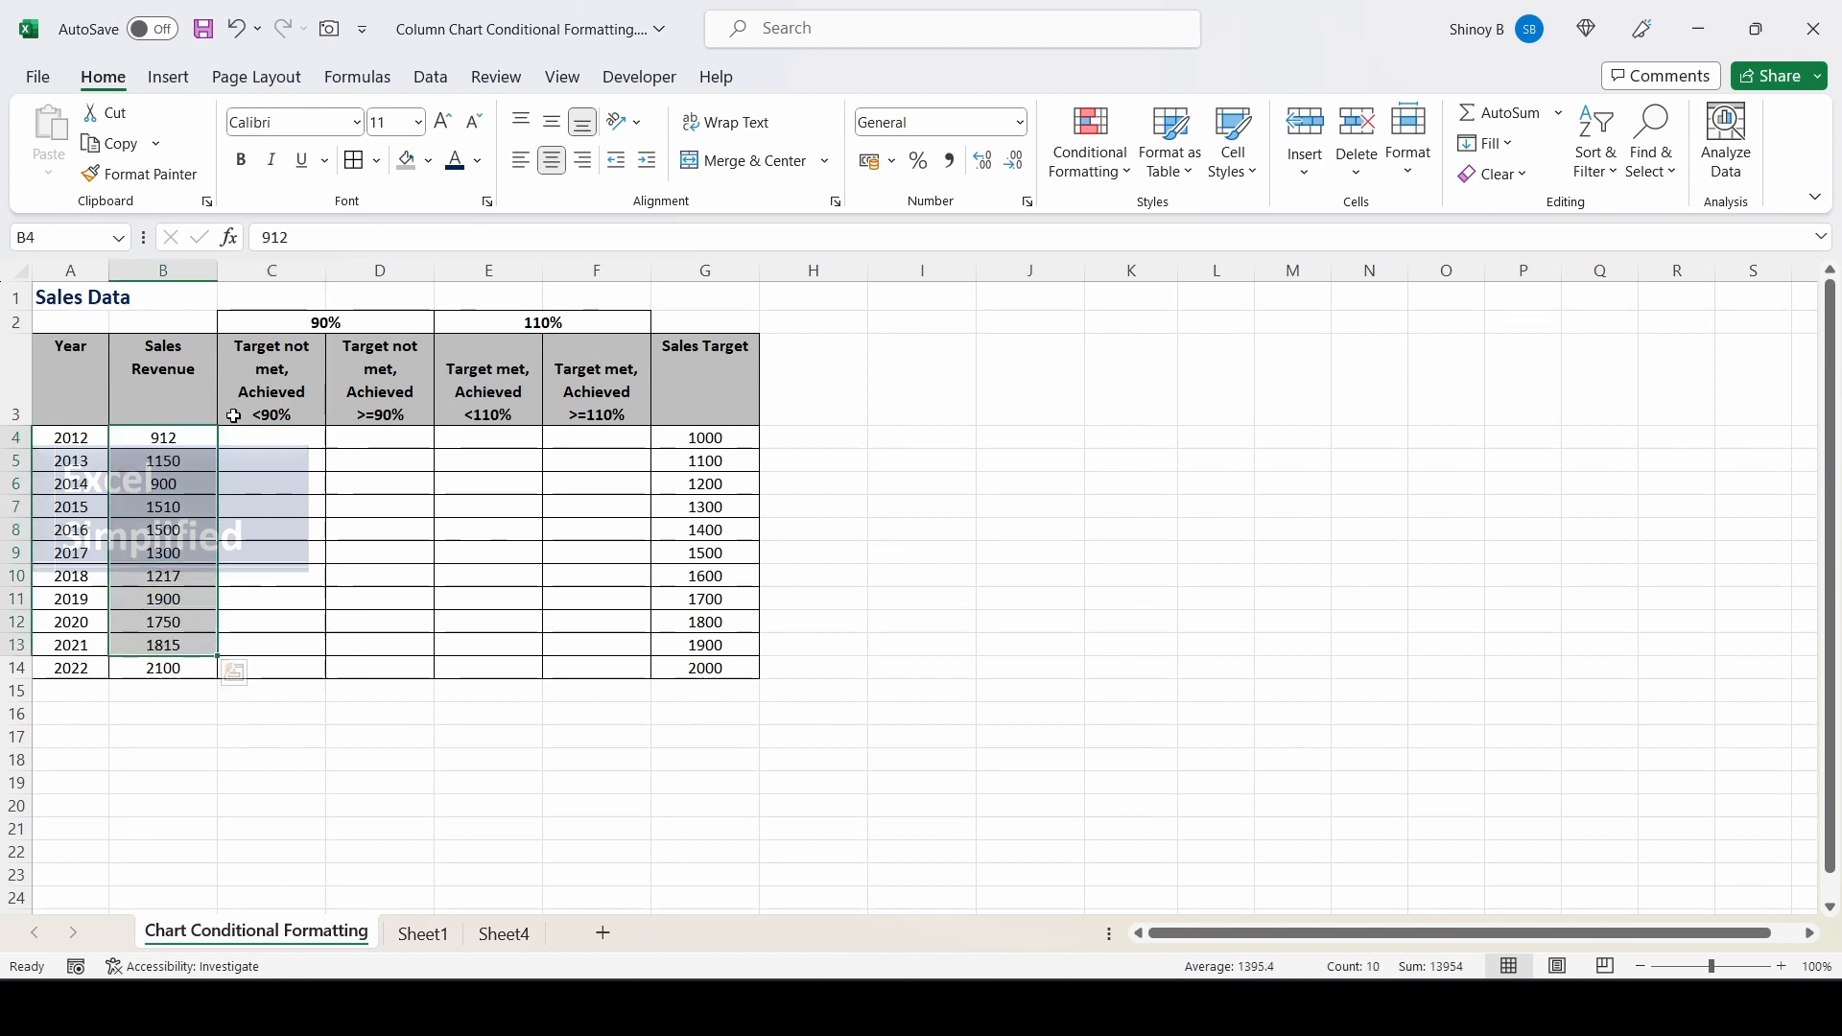
left_click_drag(278, 440, 549, 659)
- Begin an IF formula in C4 with the logical test $B4<$C$2*$G4
left_click(273, 436)
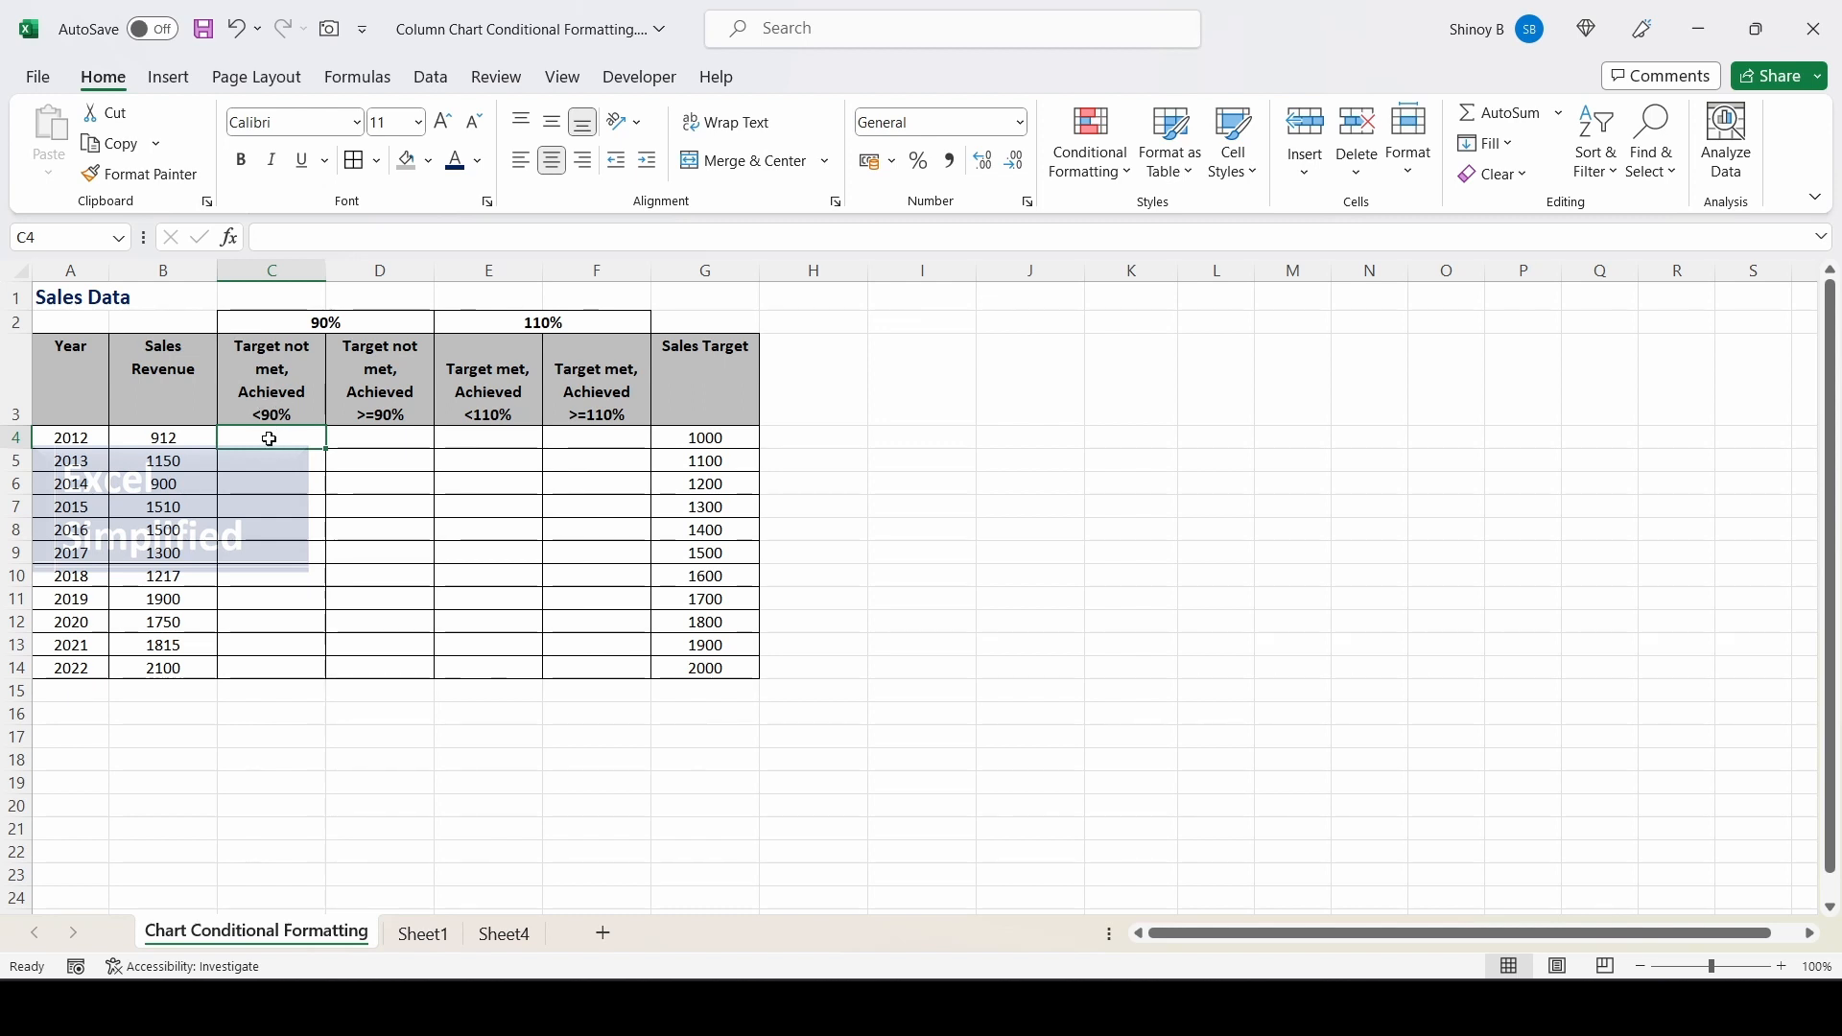
type("=IF(")
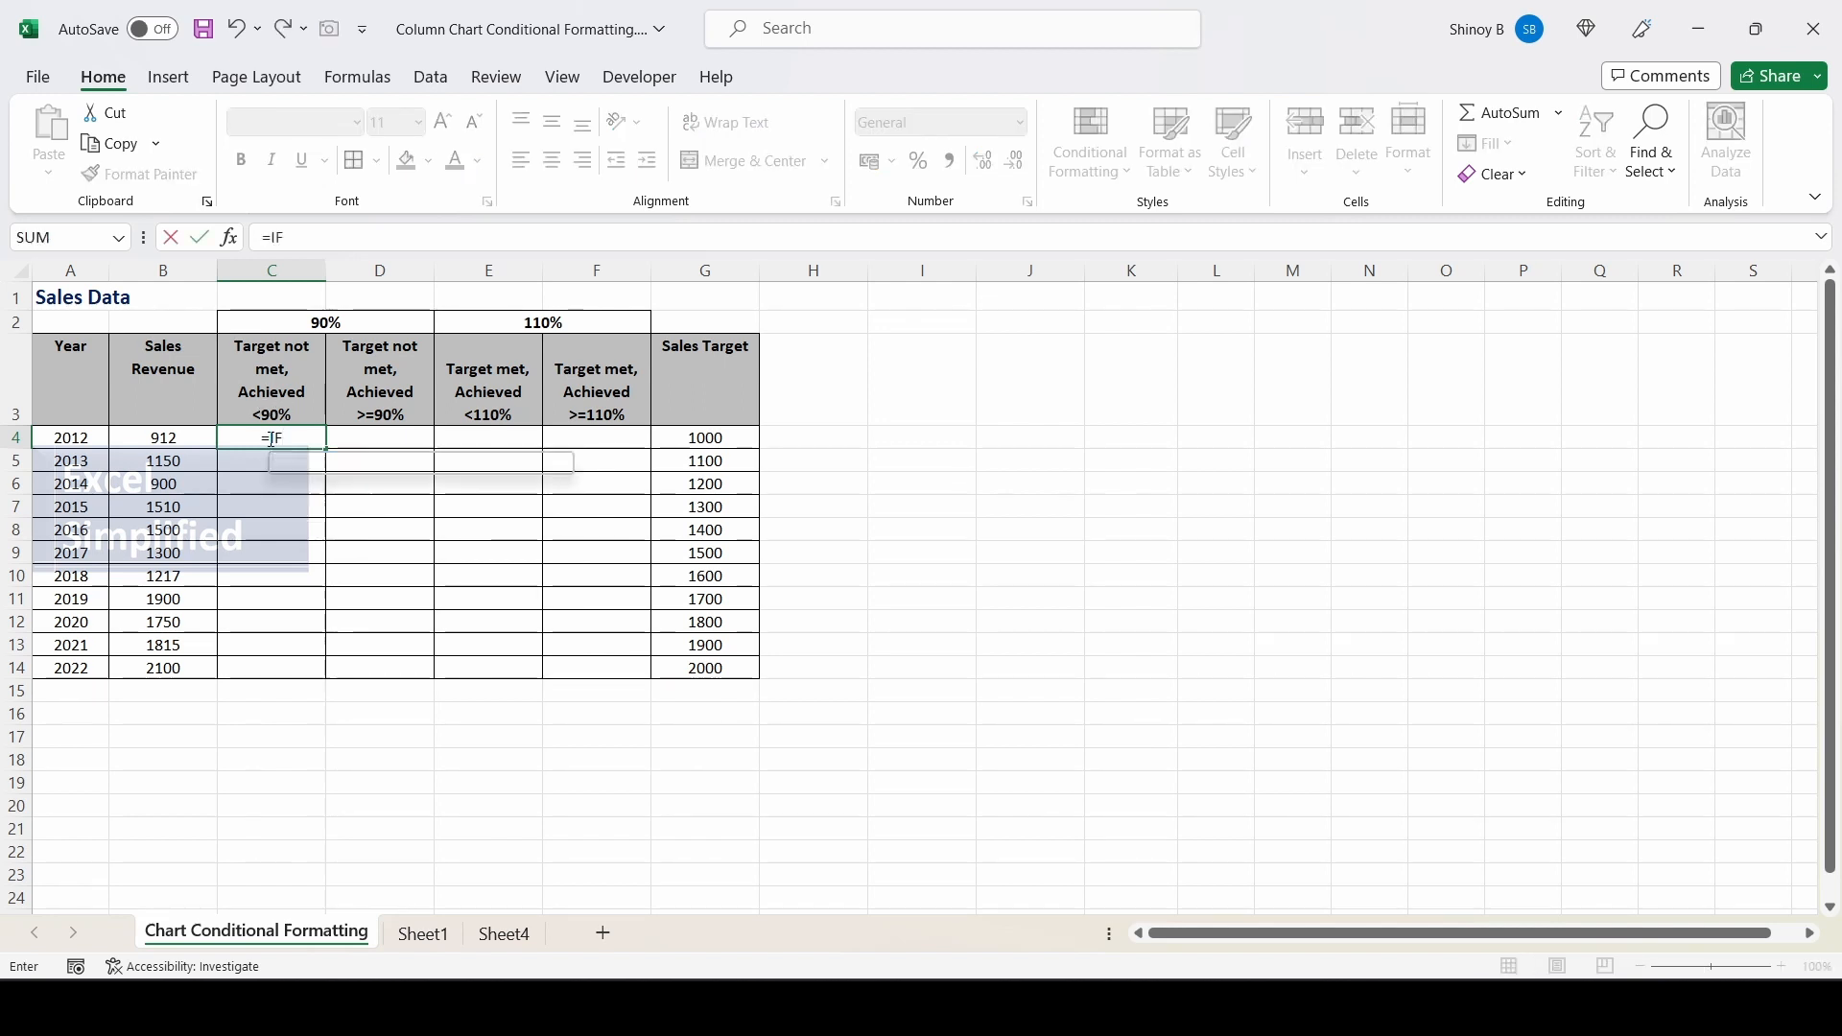
left_click(165, 438)
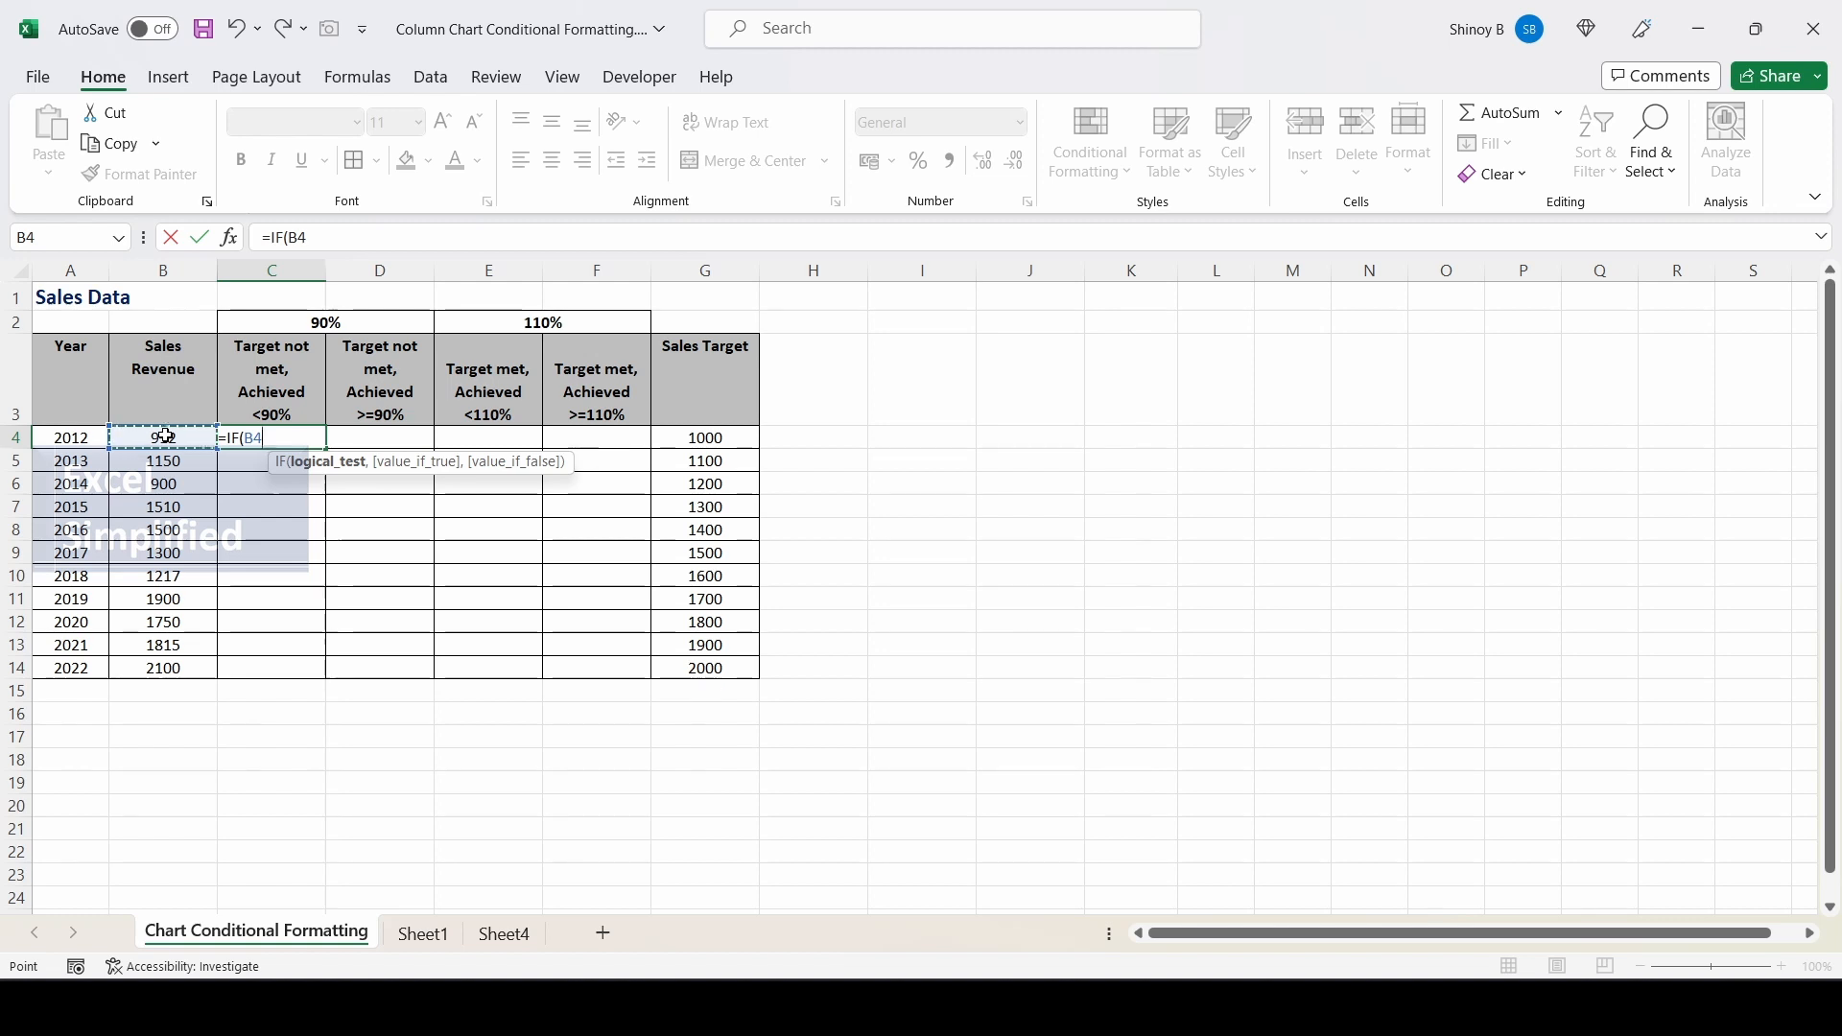
key("F4")
key("F4")
key("F4")
type("<")
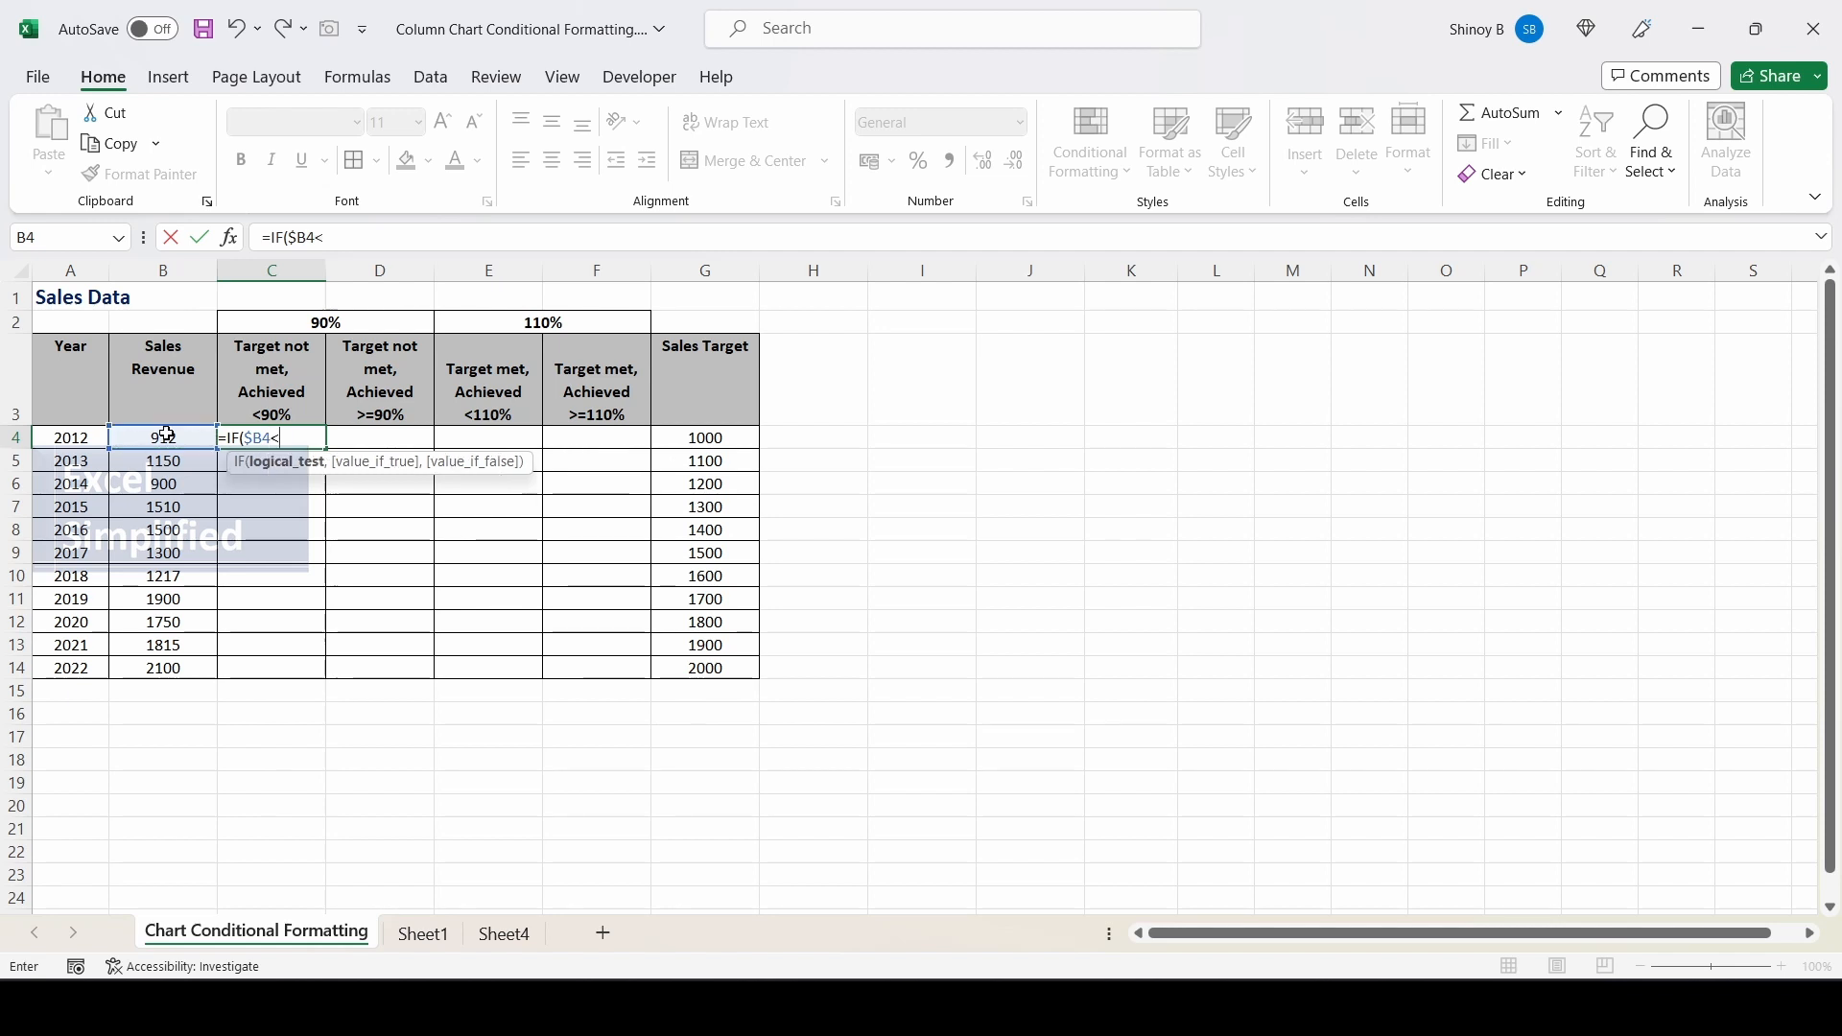
left_click(320, 321)
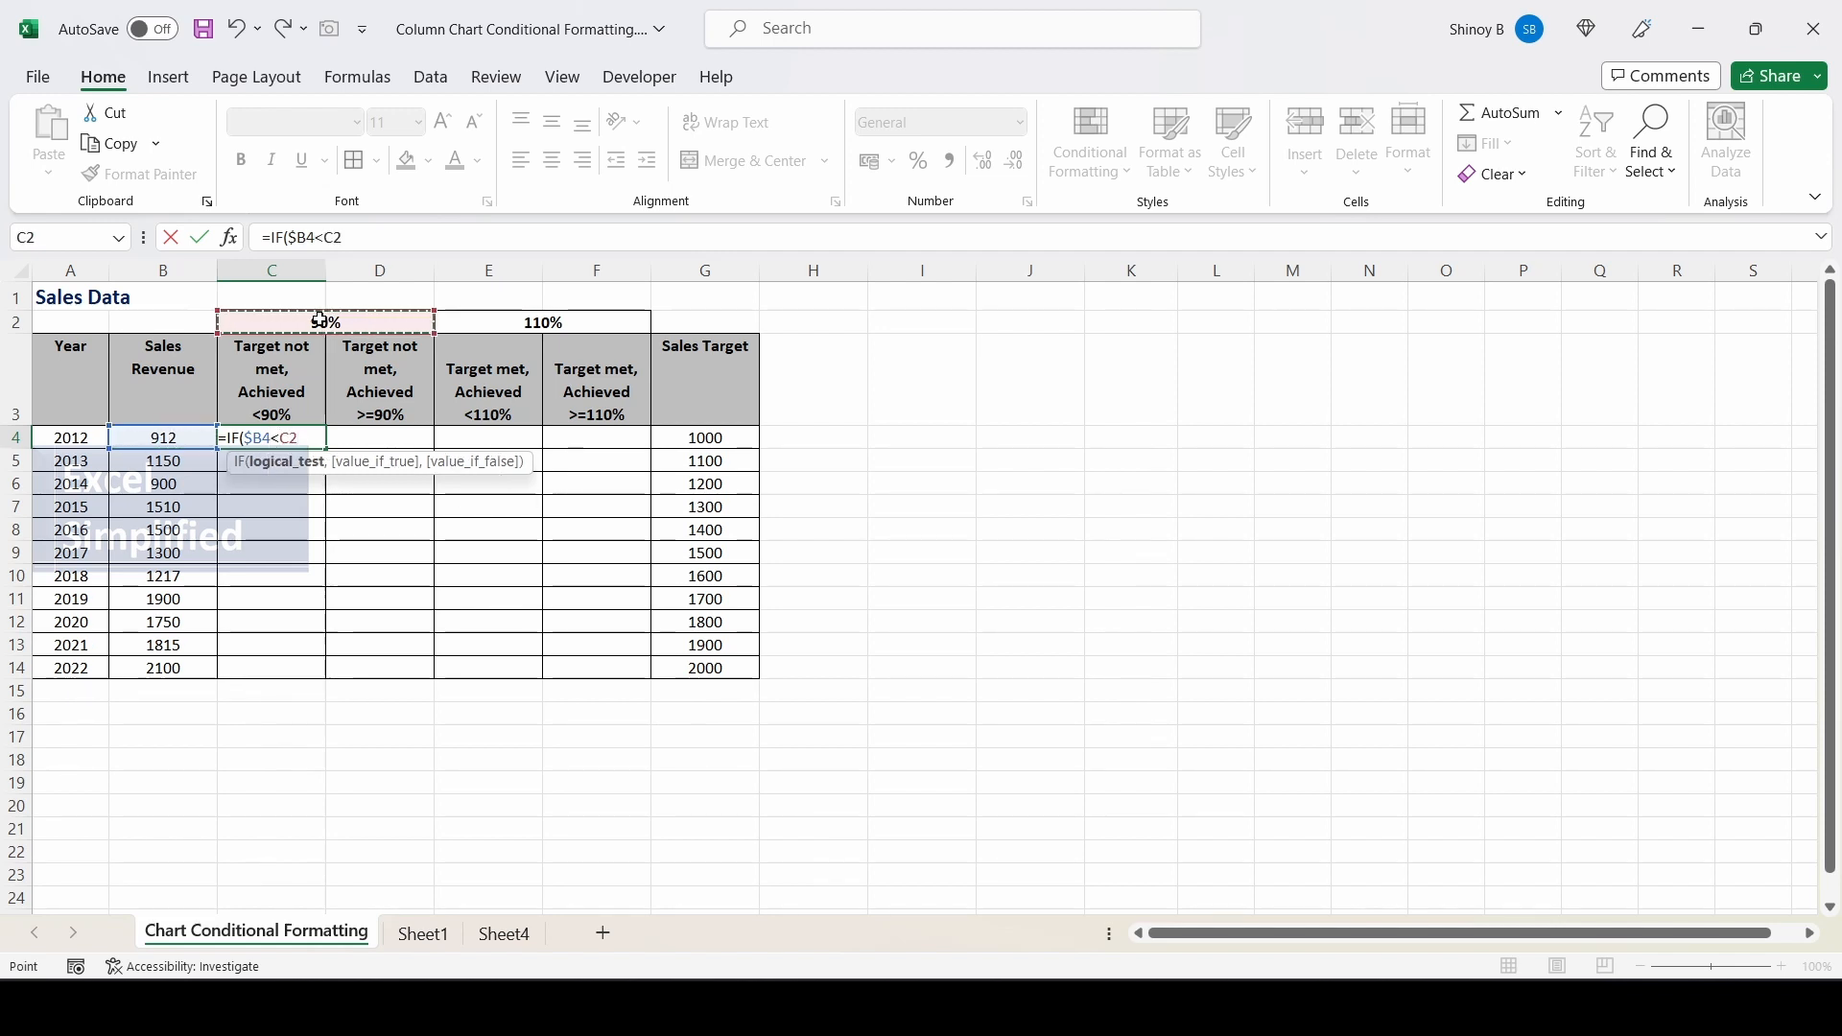
key("F4")
type("*")
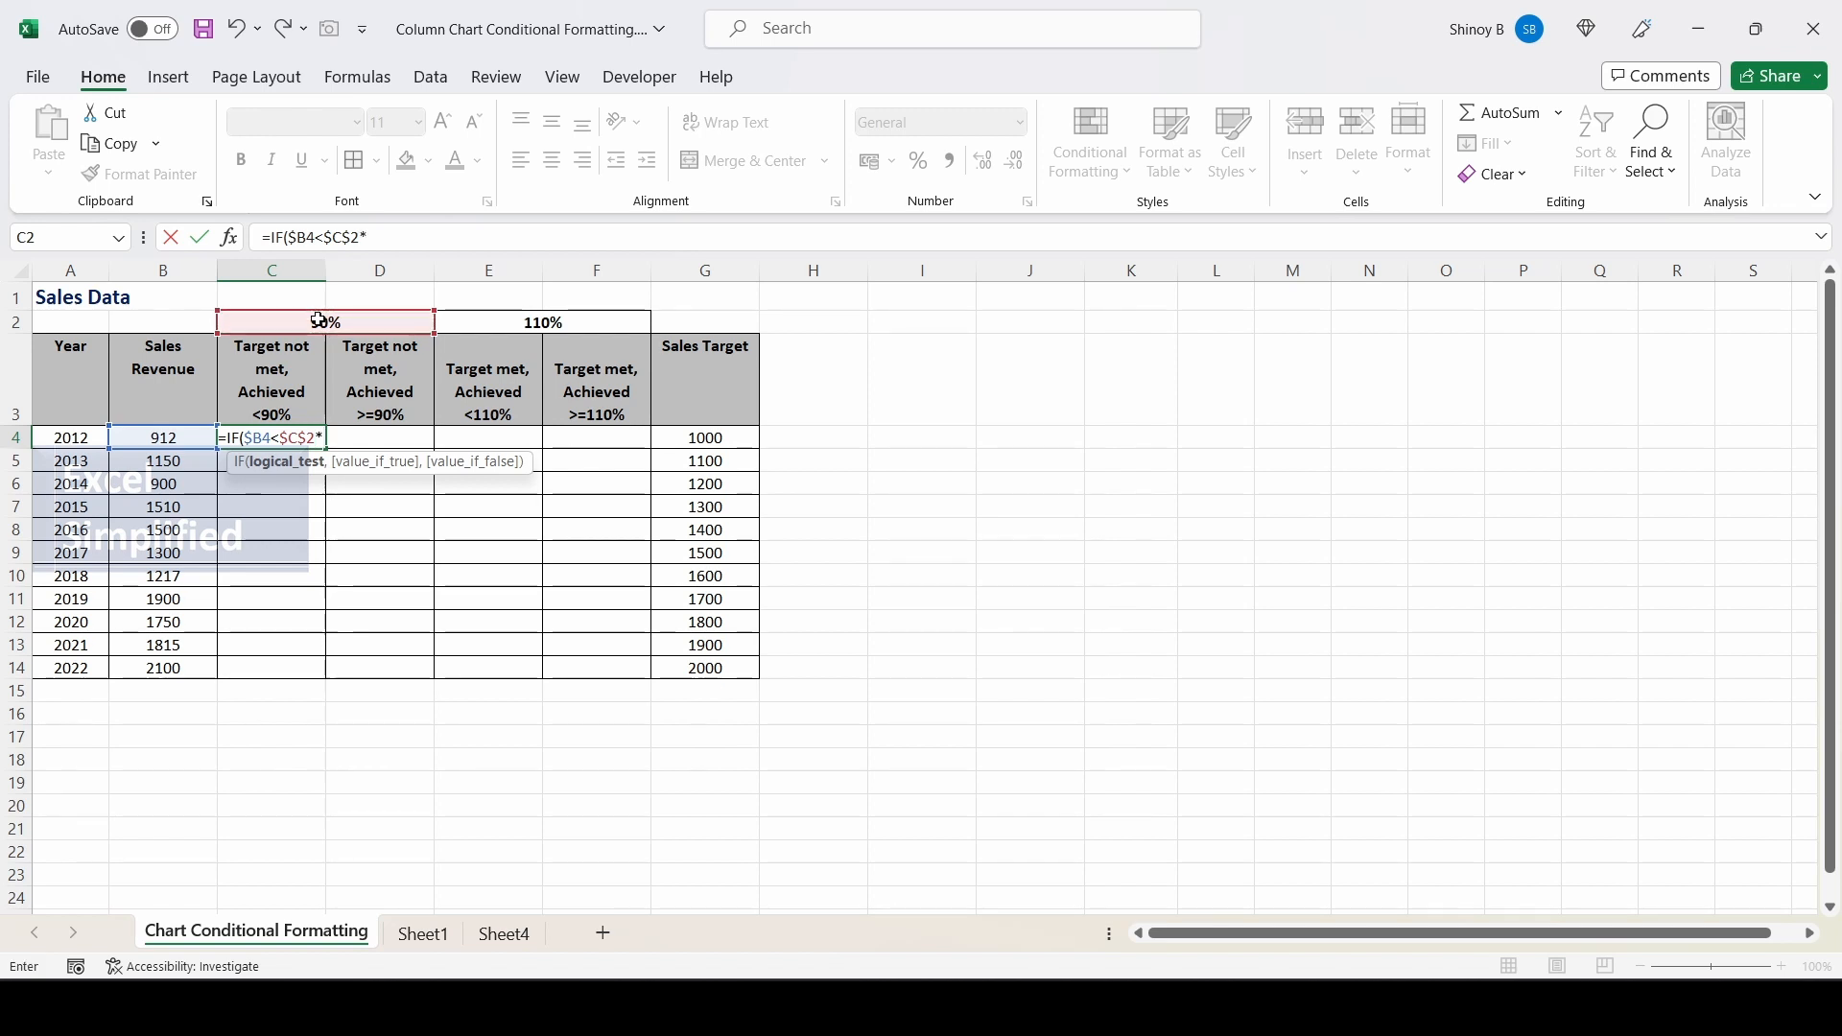
left_click(714, 437)
key("F4")
key("F4")
key("F4")
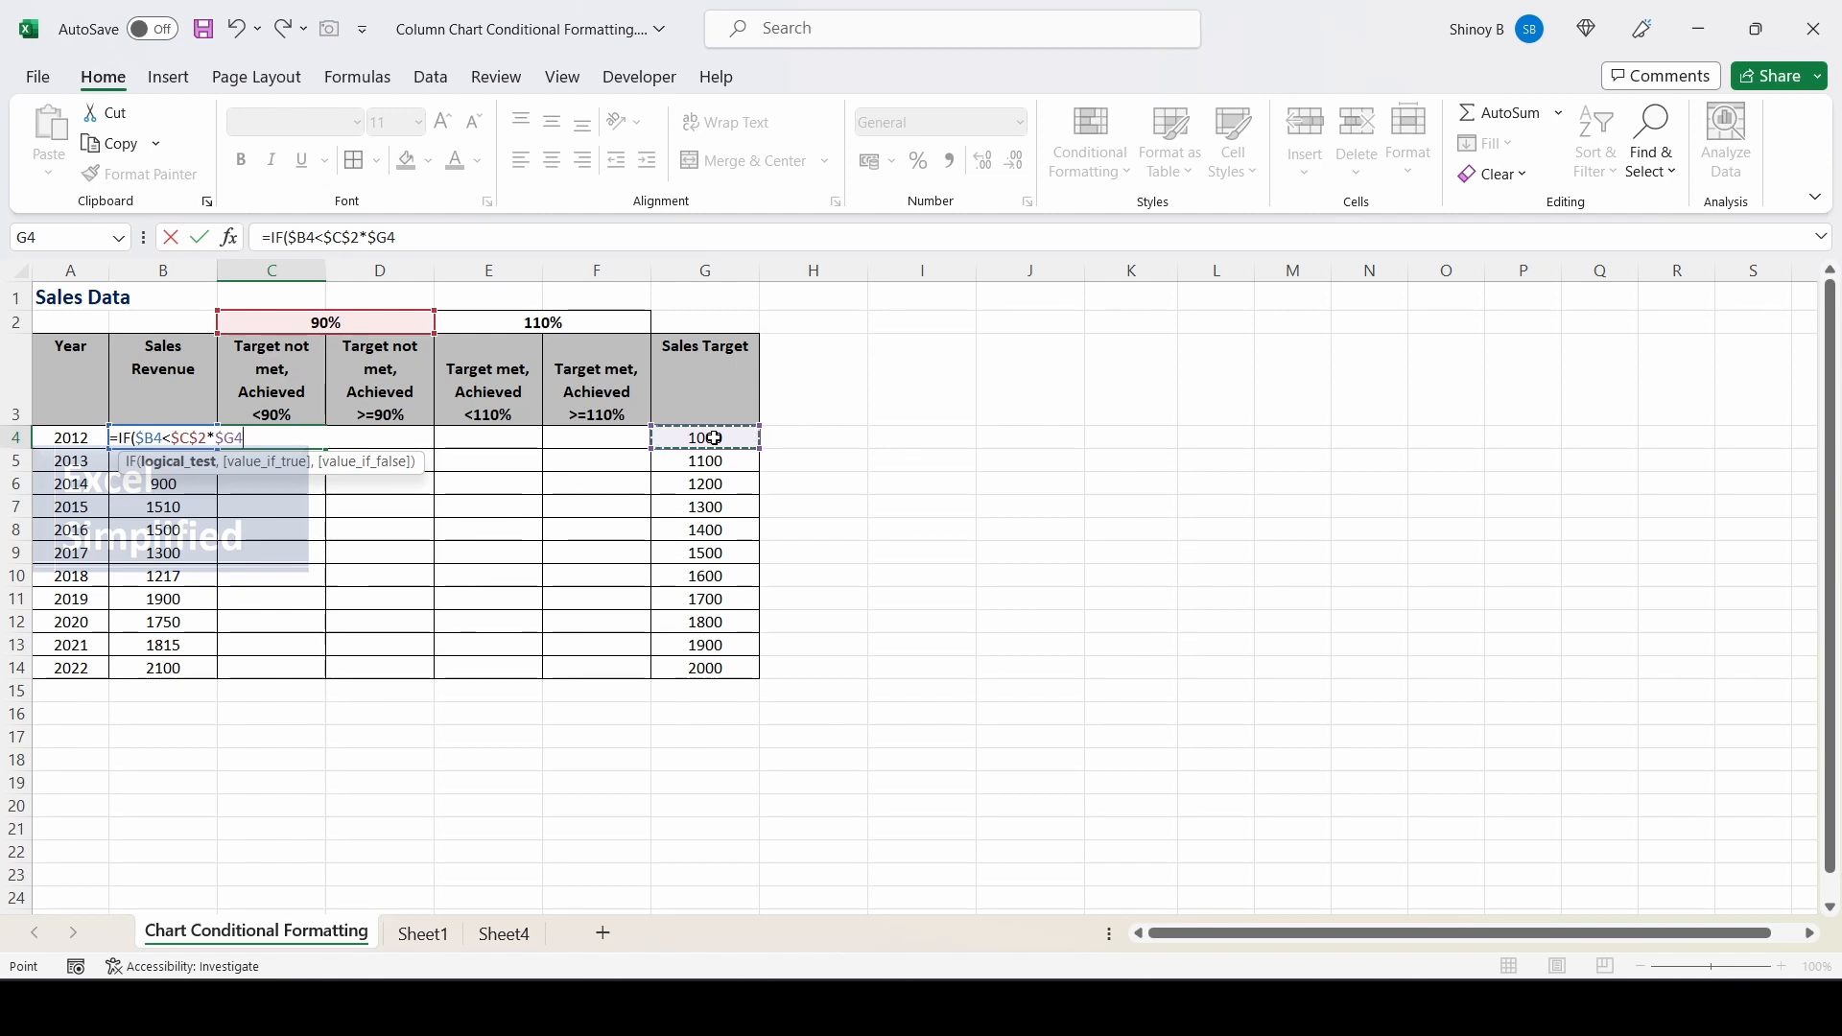
- Complete the IF formula in C4 with $B4 as the true value and NA() as the false value
type(",$B4,")
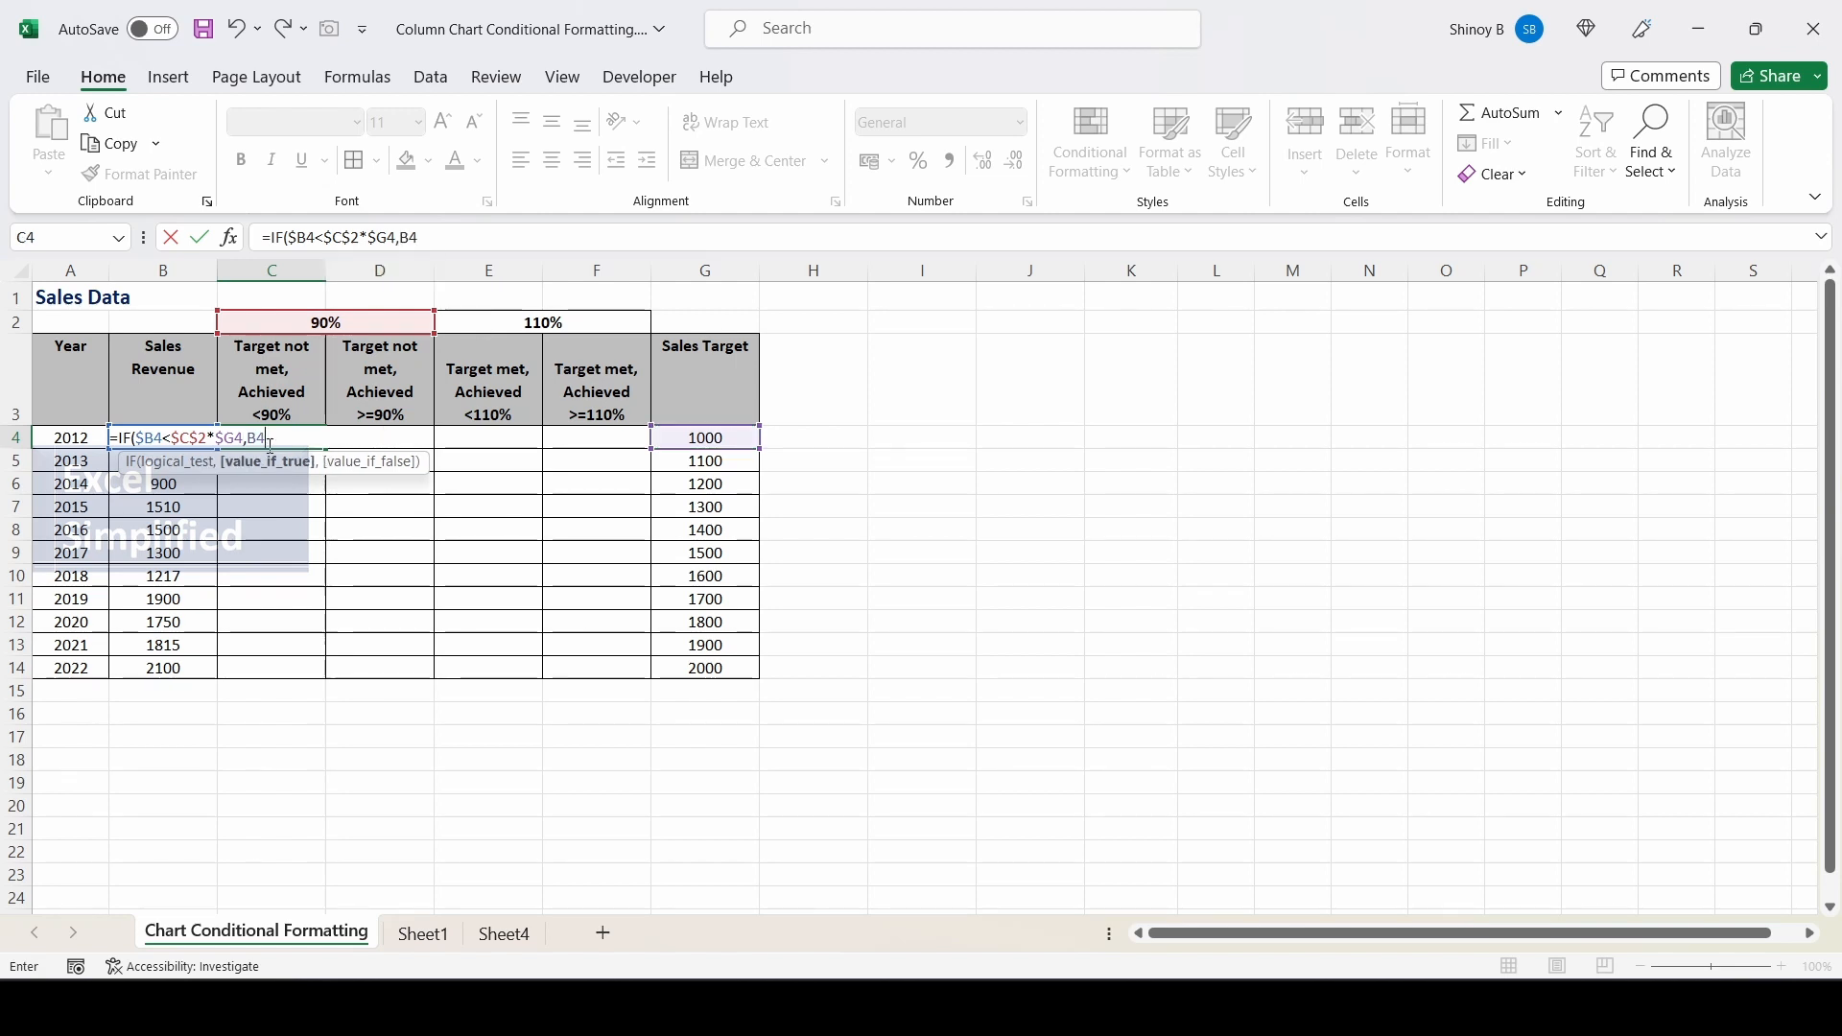
type("NA")
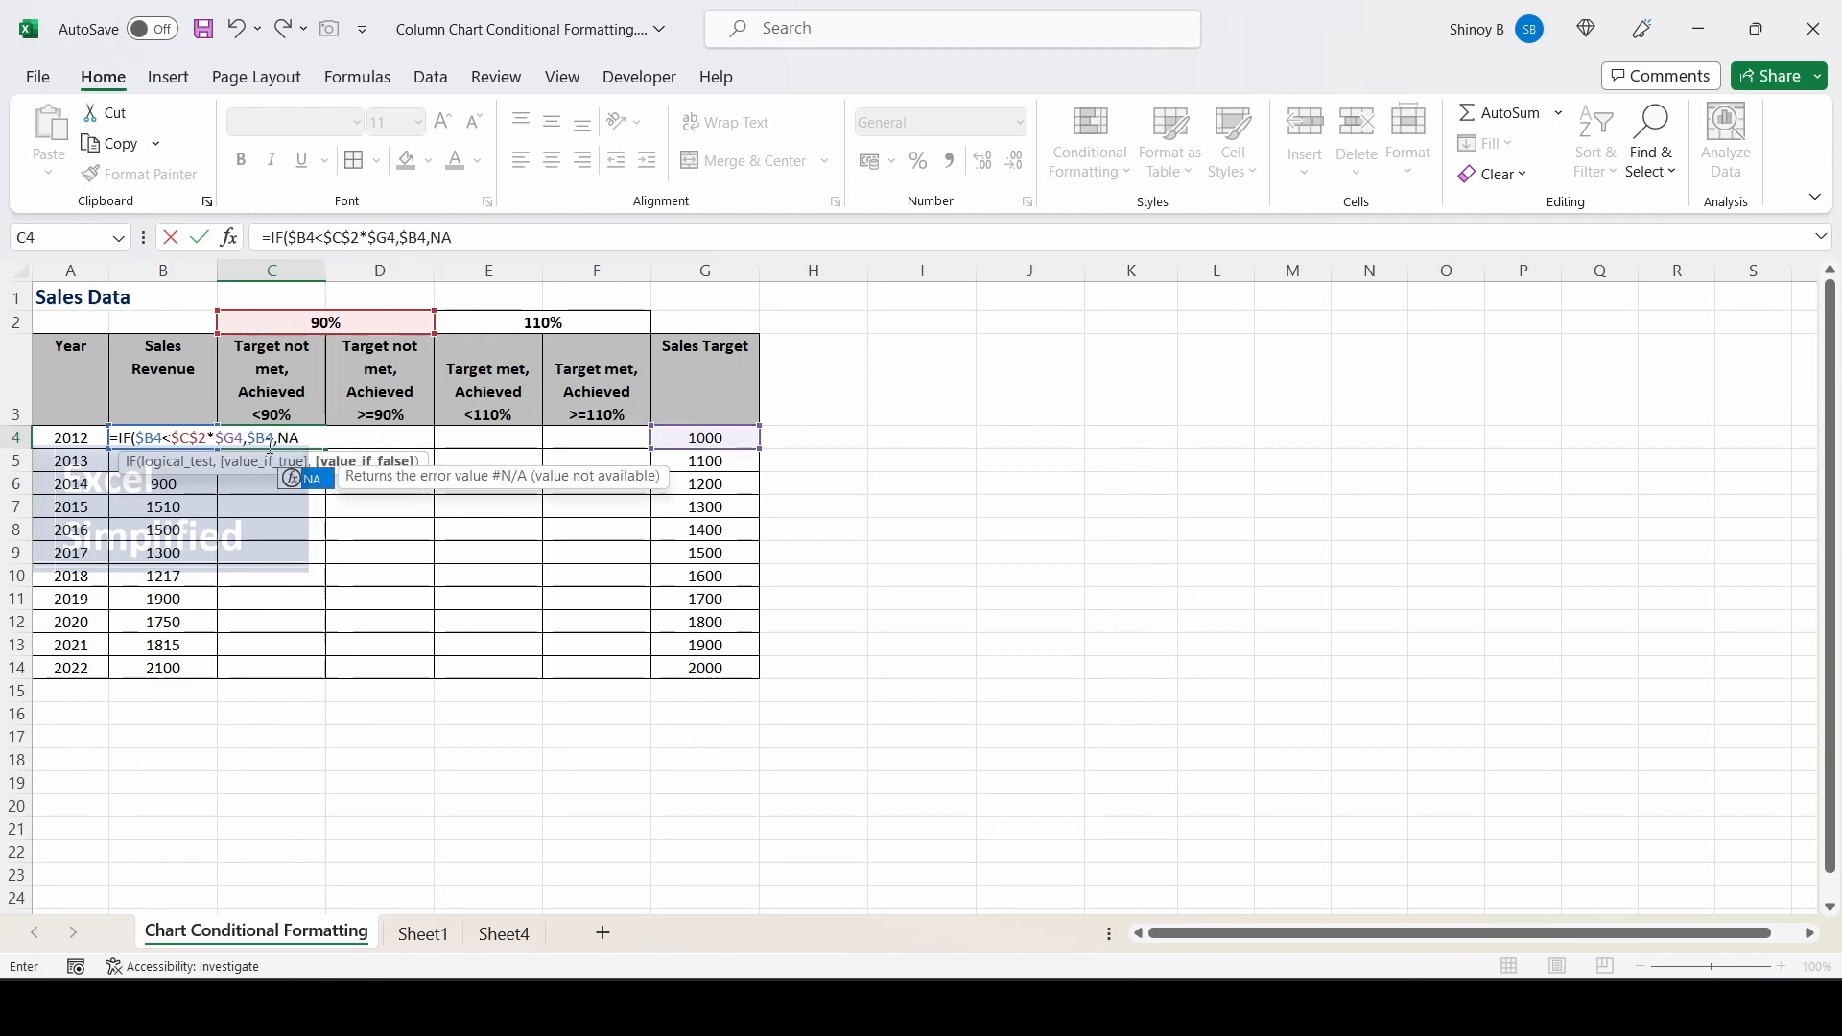
type("()")
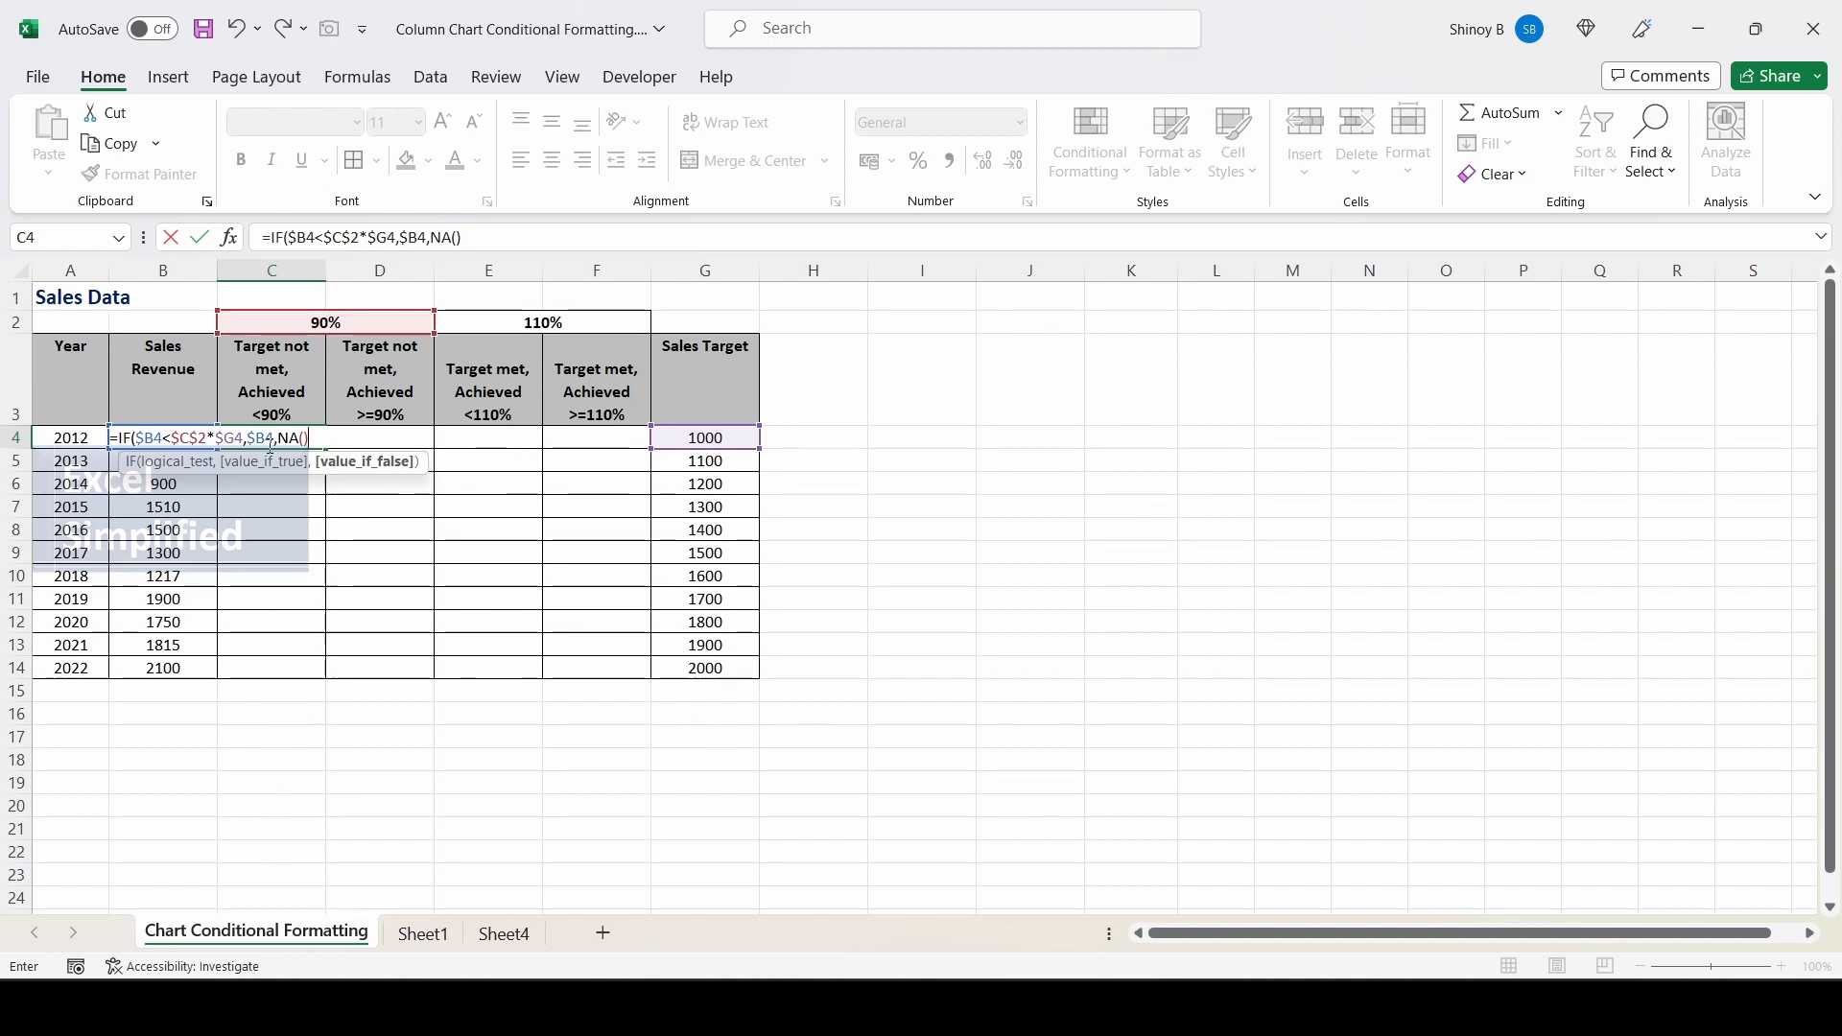
key("ctrl+Return")
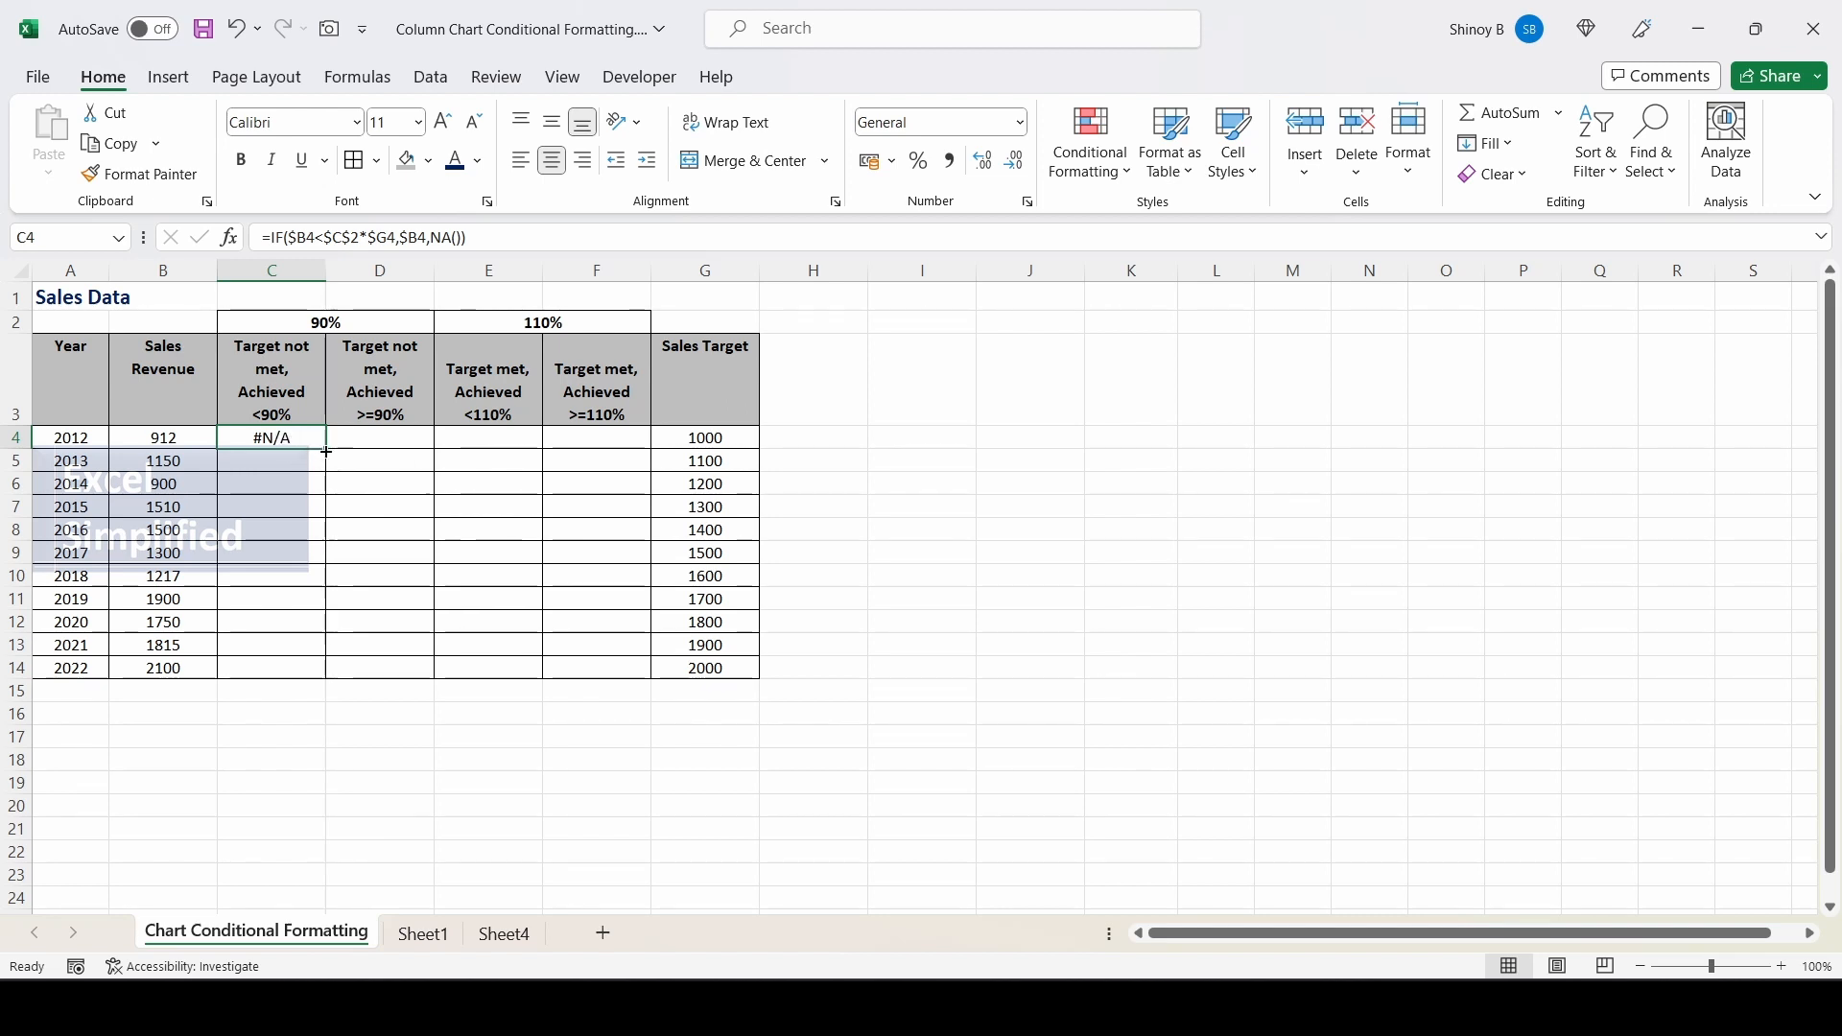
- Fill the formula in C4 down through C14 and check the copies in C6 and C5
double_click(293, 451)
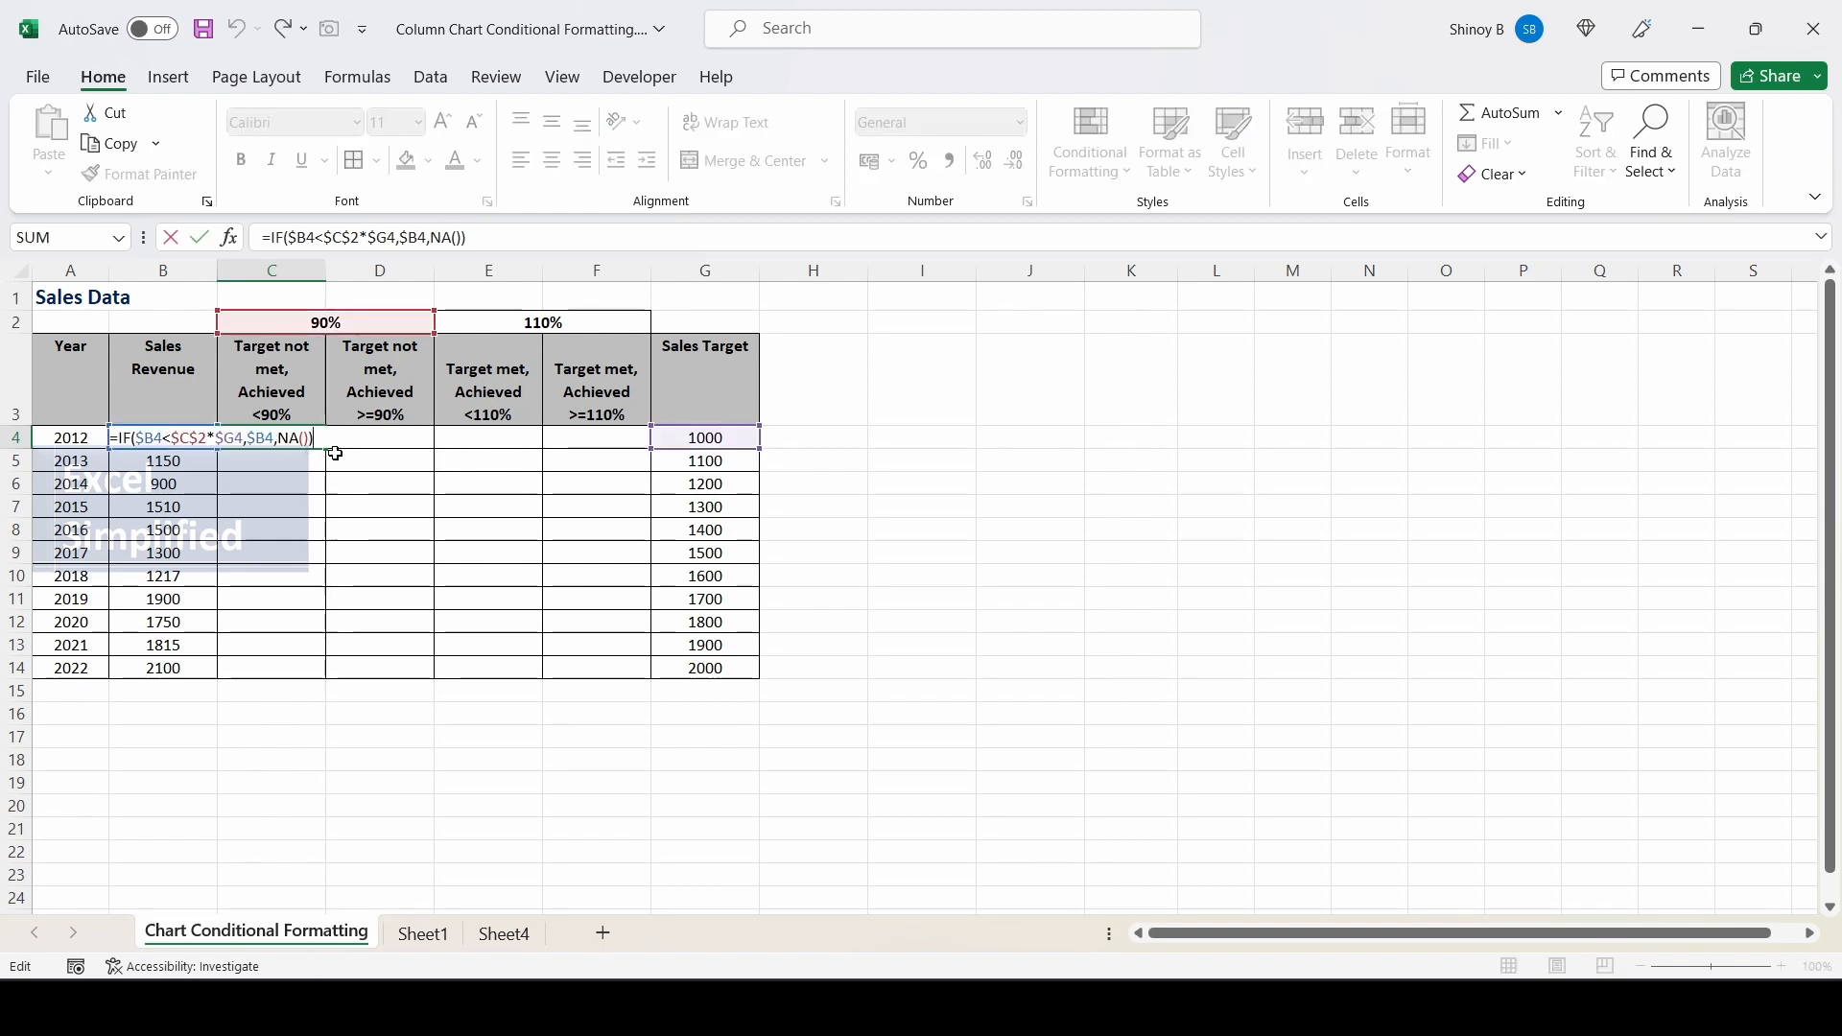
key("Escape")
left_click_drag(325, 450, 328, 679)
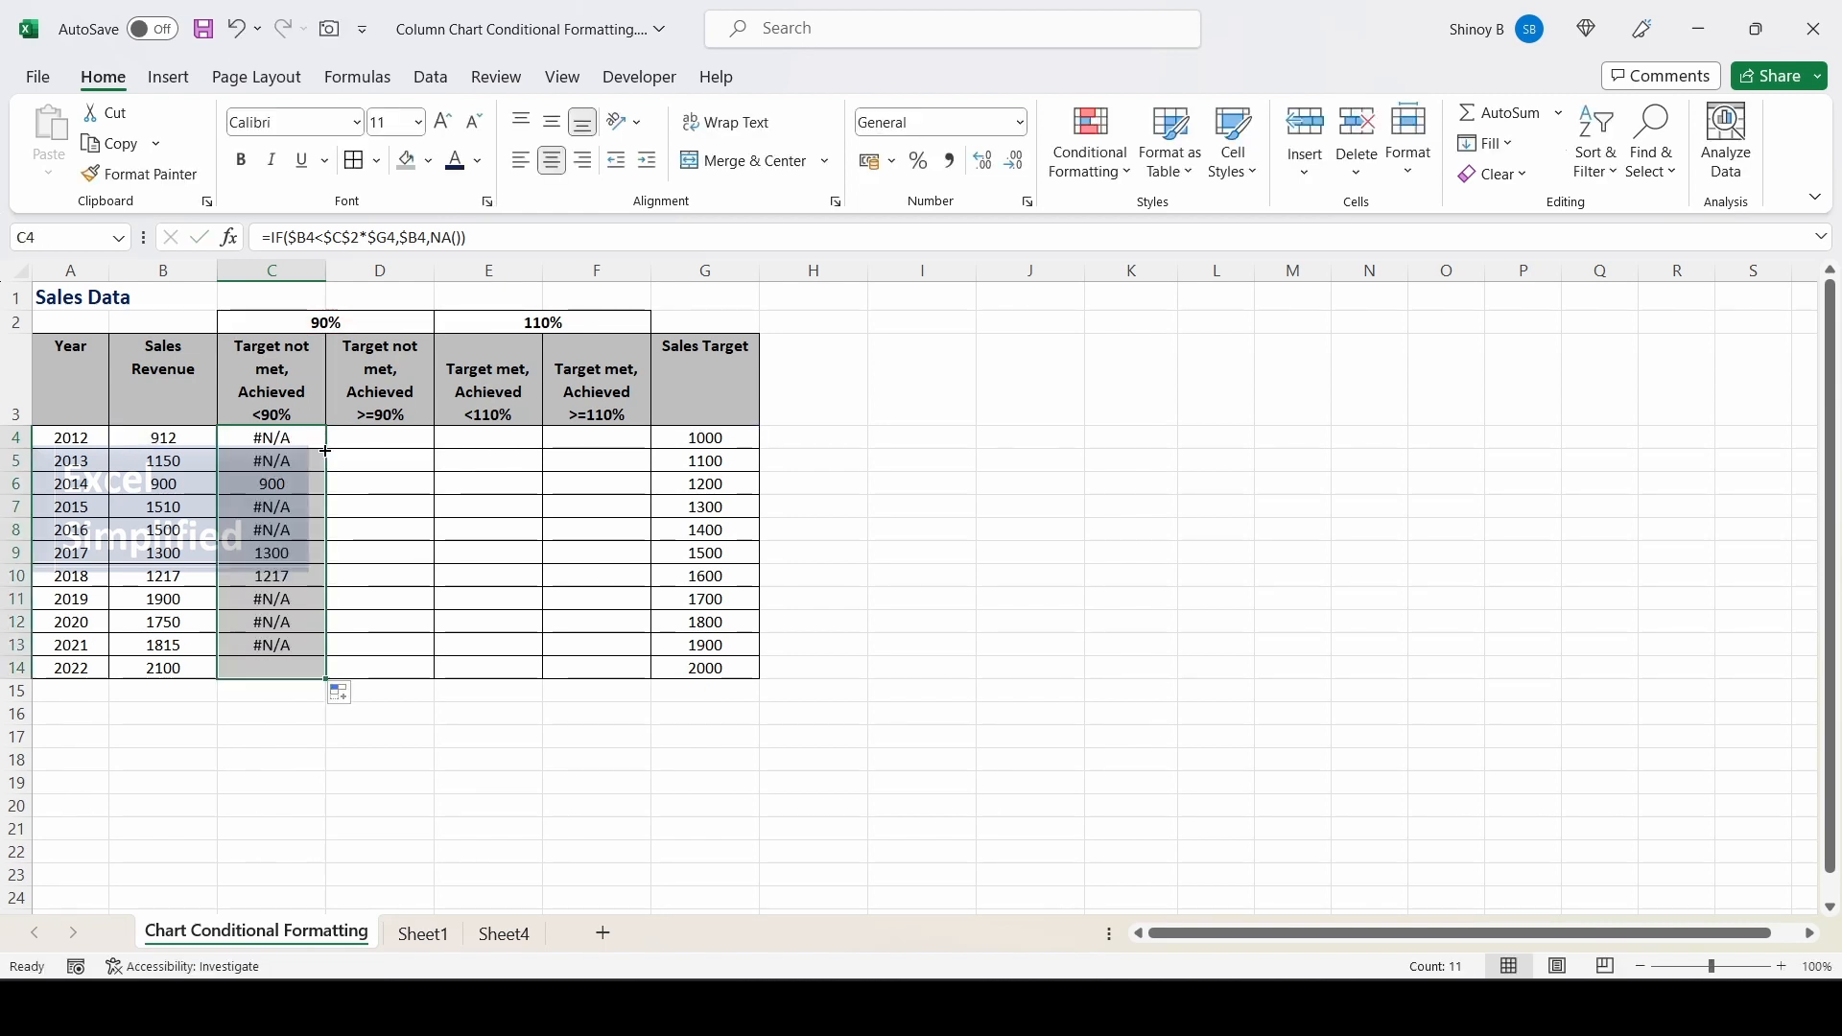
left_click(291, 487)
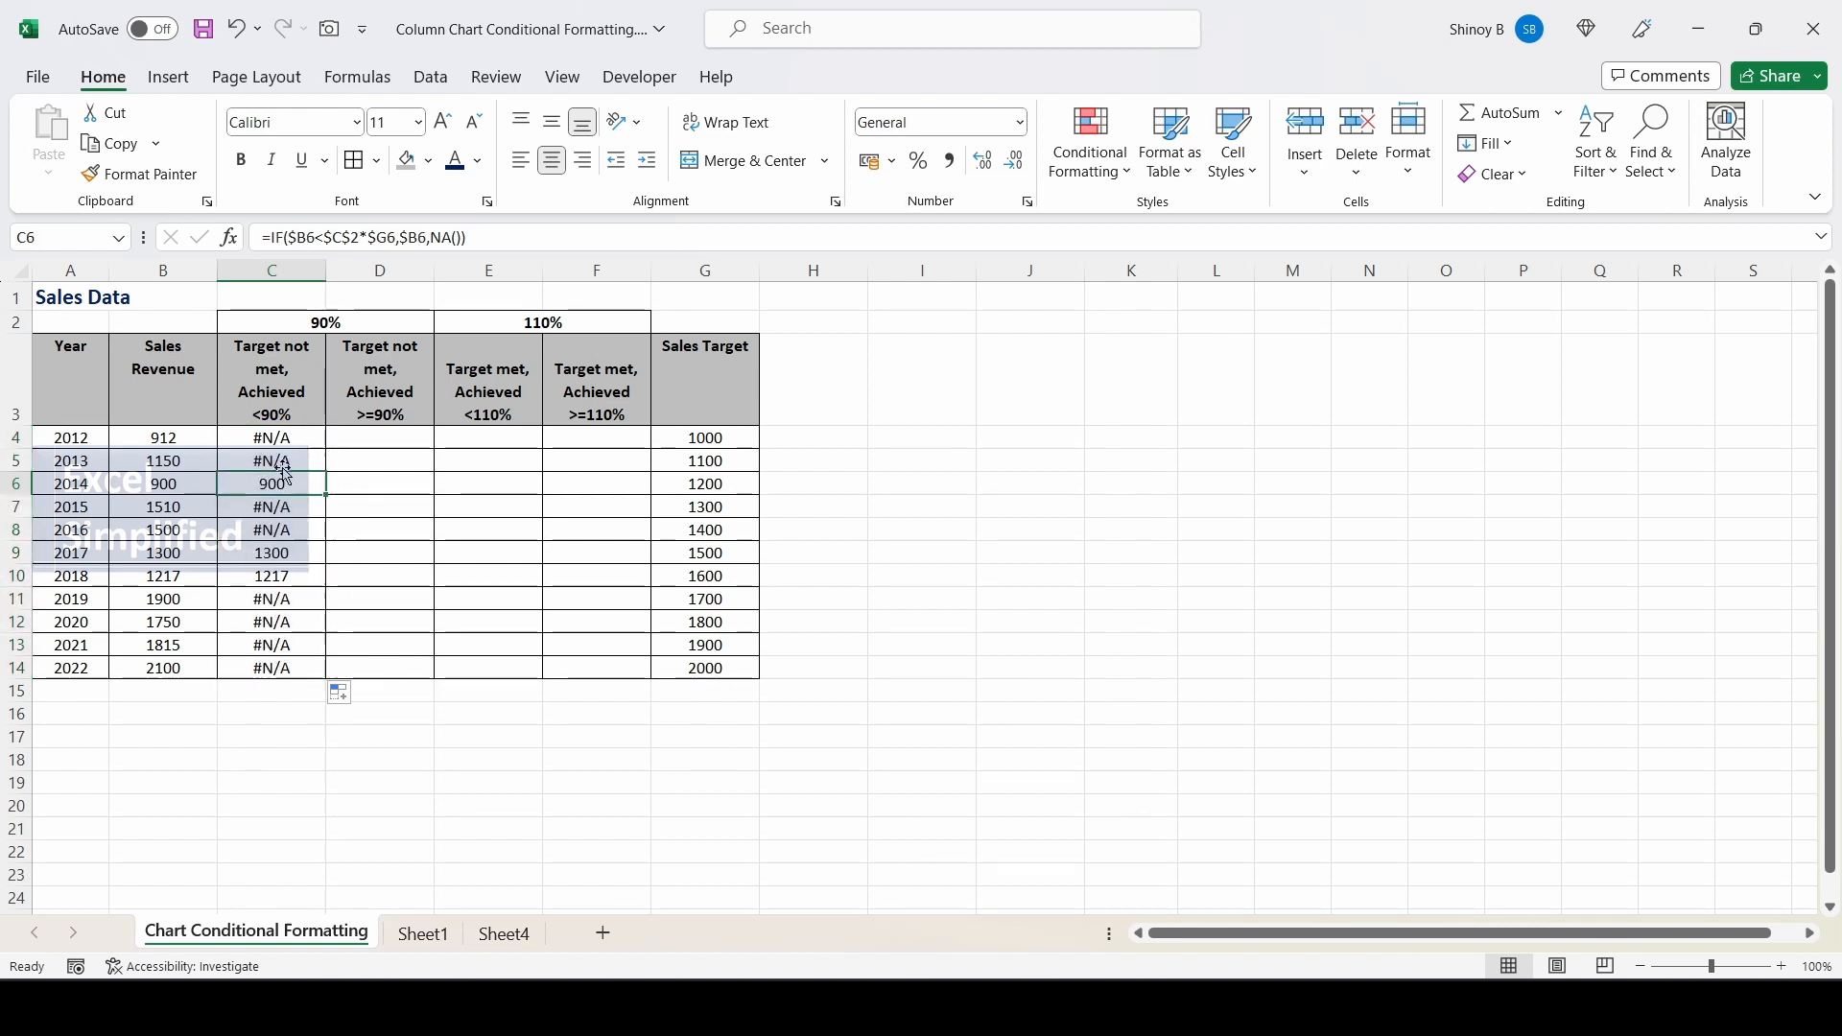
left_click(293, 463)
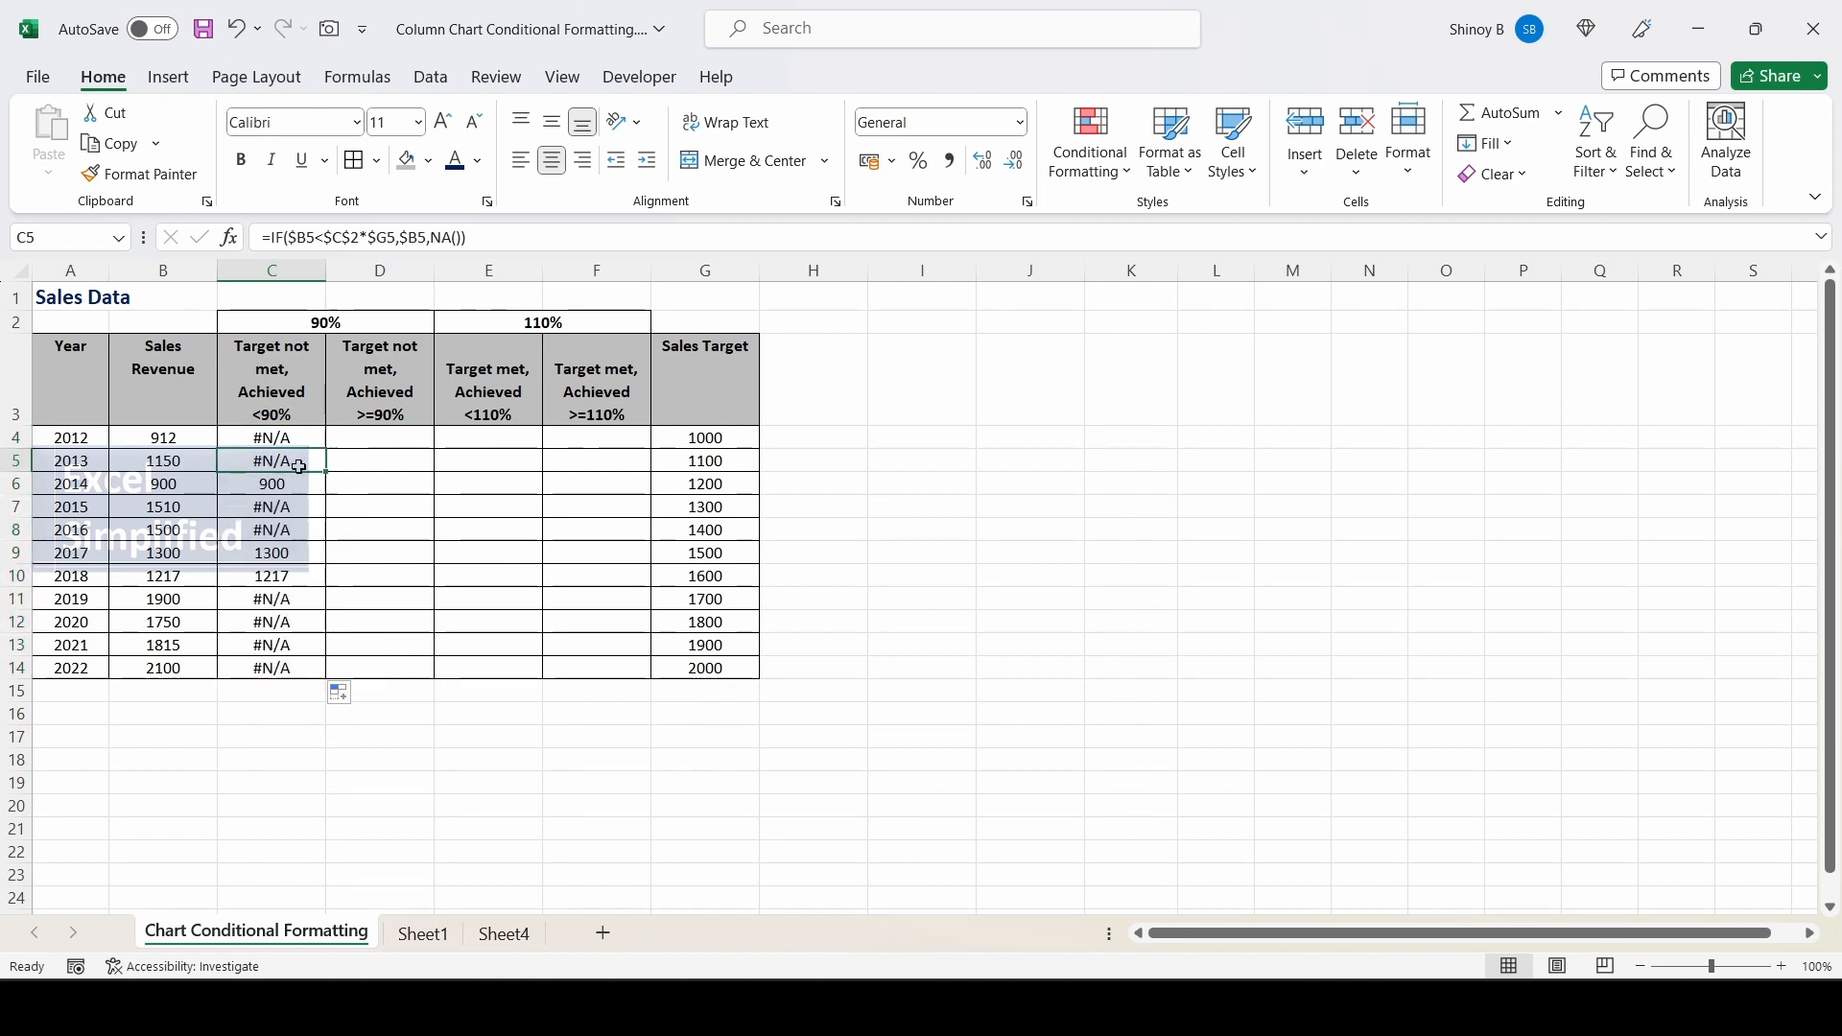
- Copy the formula text from C4 into D4
left_click(299, 439)
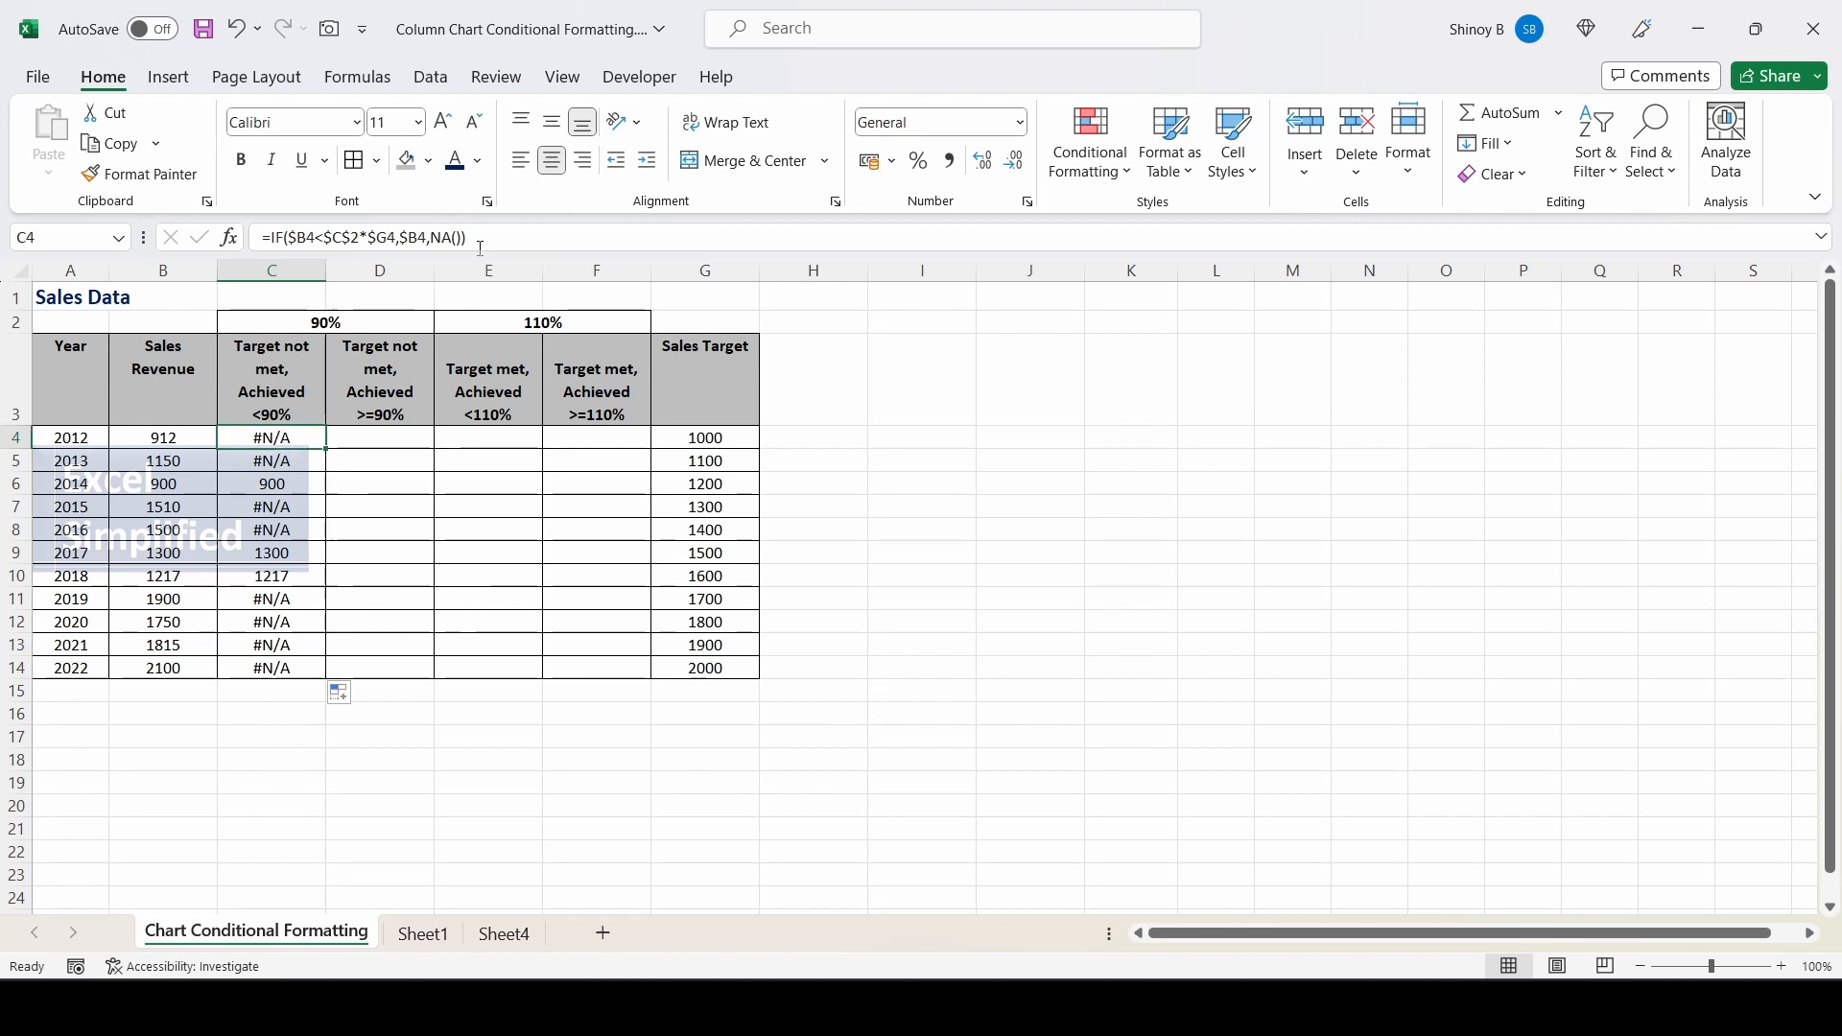
left_click(468, 238)
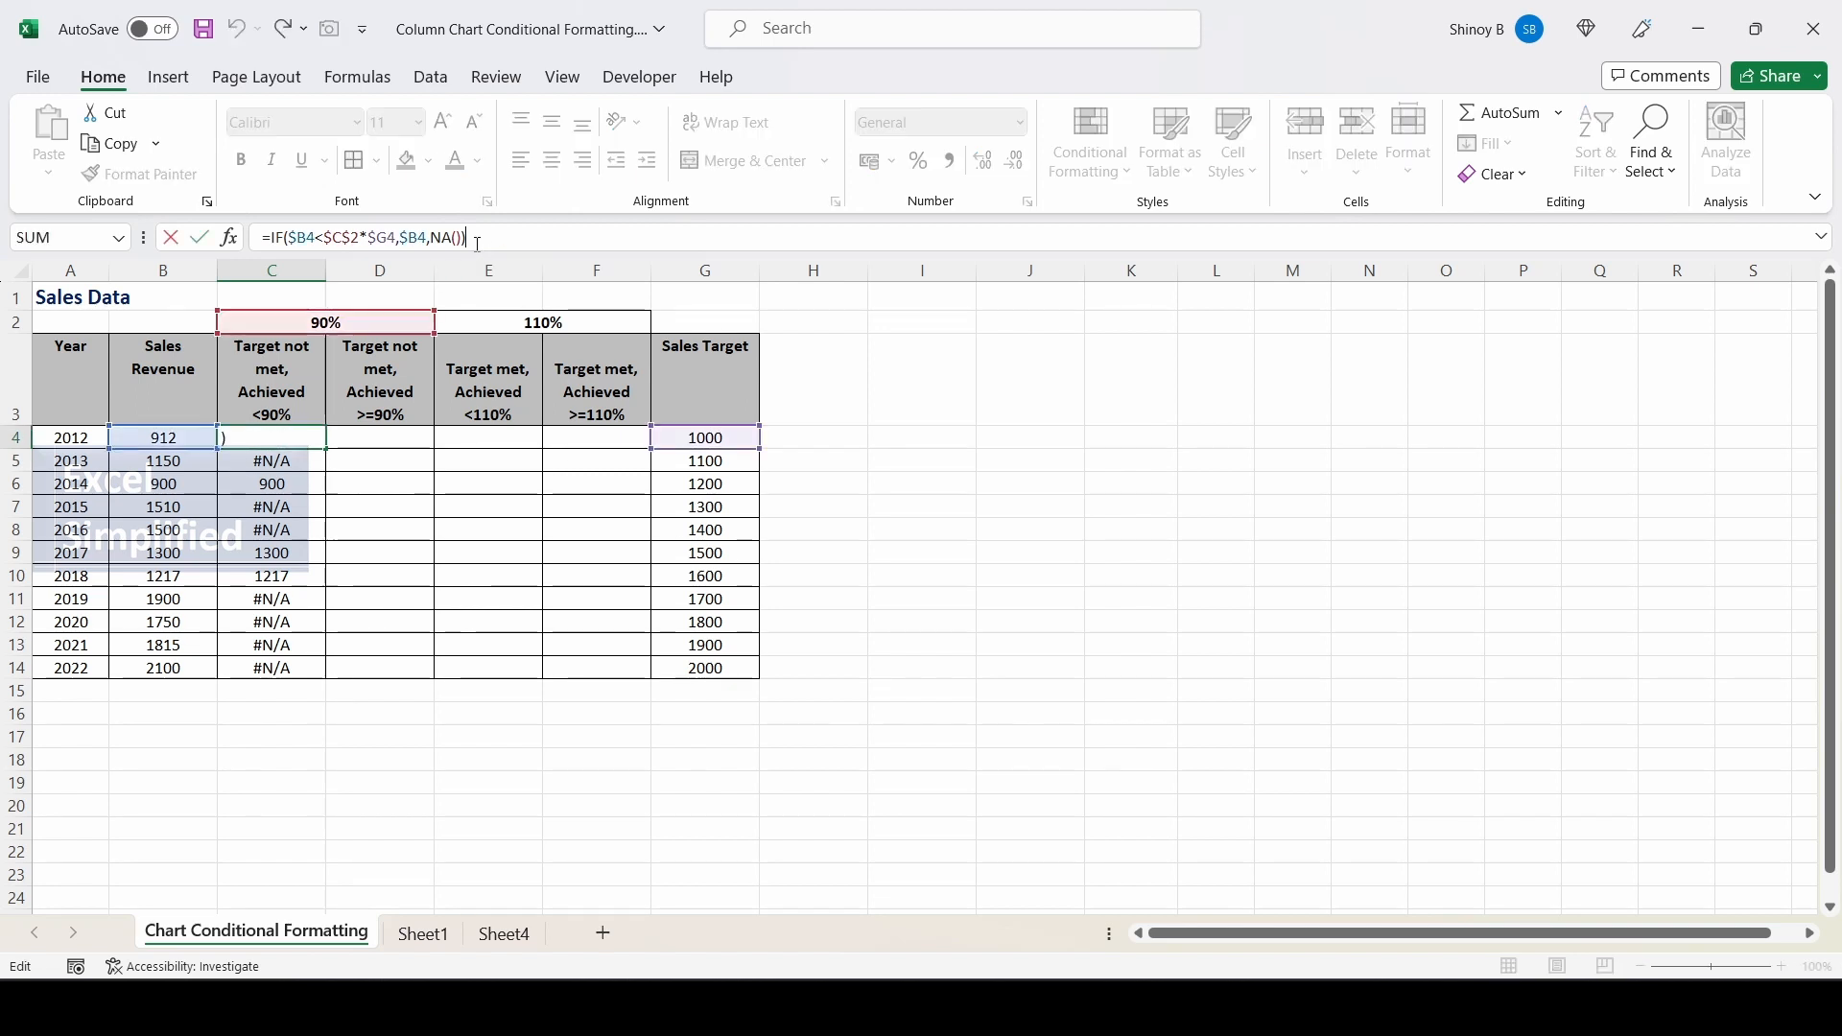
key("ctrl+Return")
left_click(261, 242)
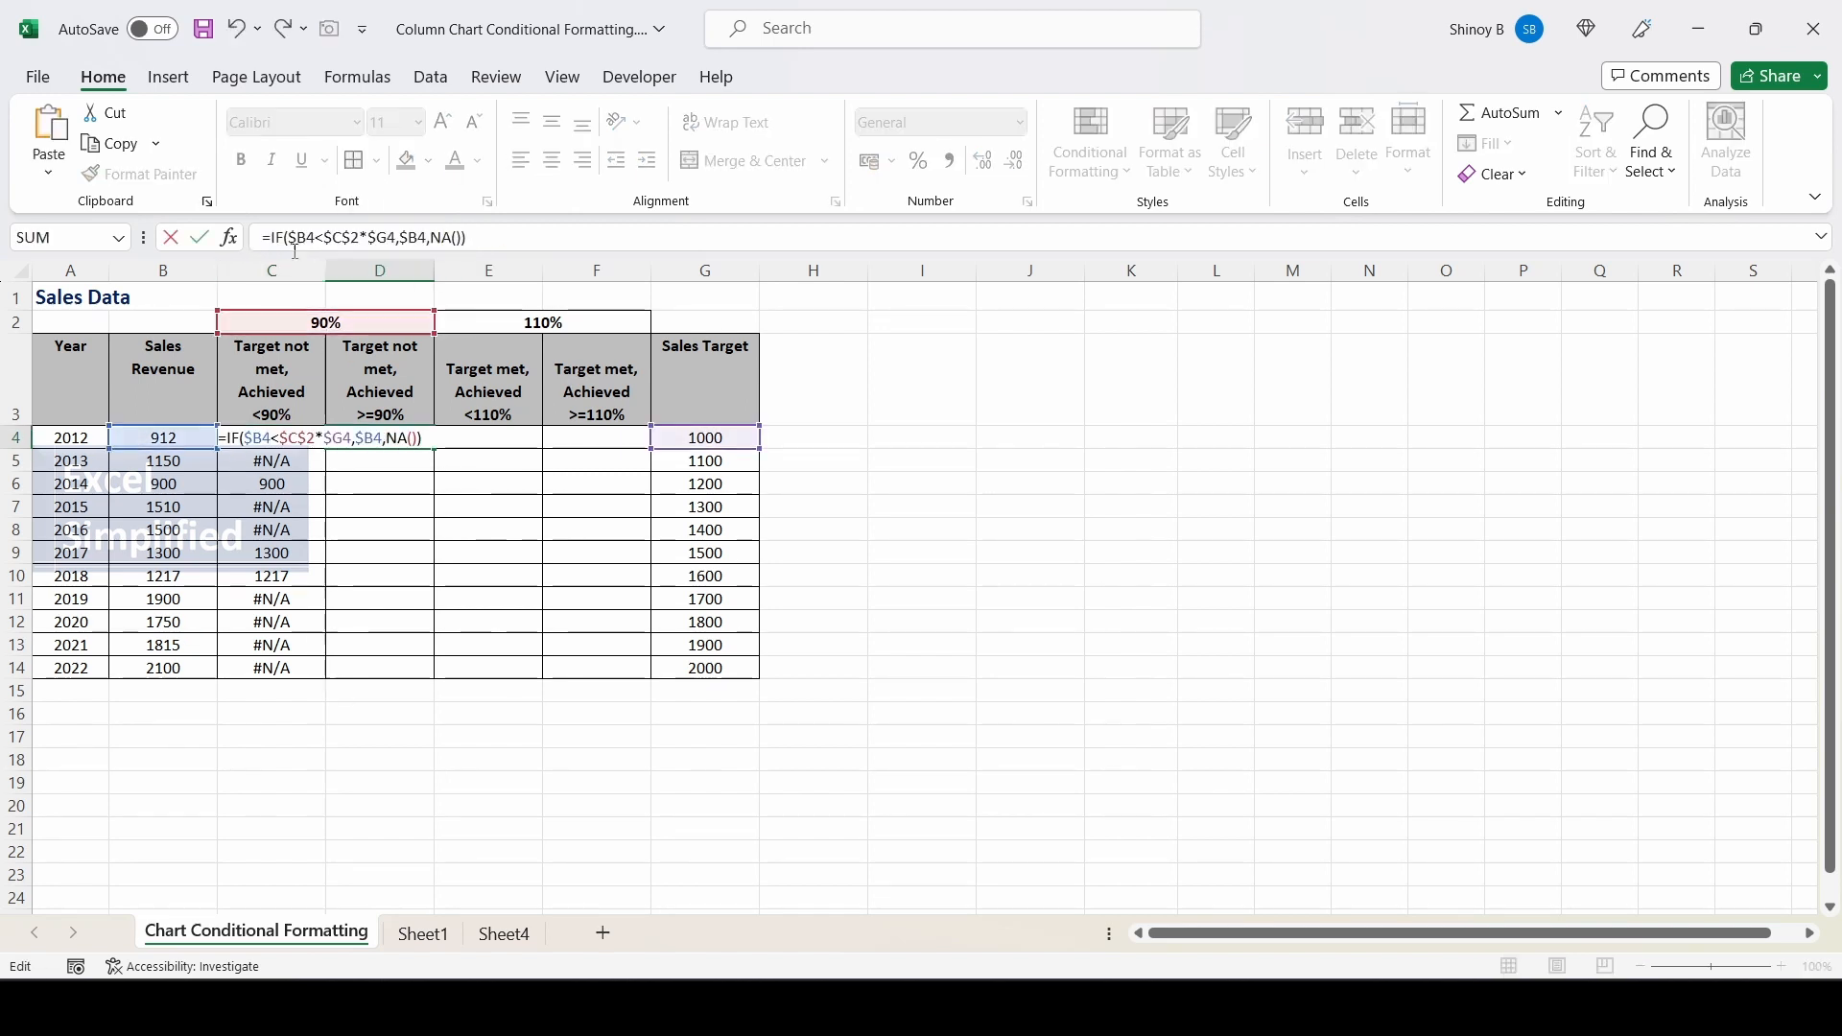
- Change the logical test in D4 to AND($B4<$G4,$B4>=$C$2*$G4) and fill the formula down through D14
left_click(300, 237)
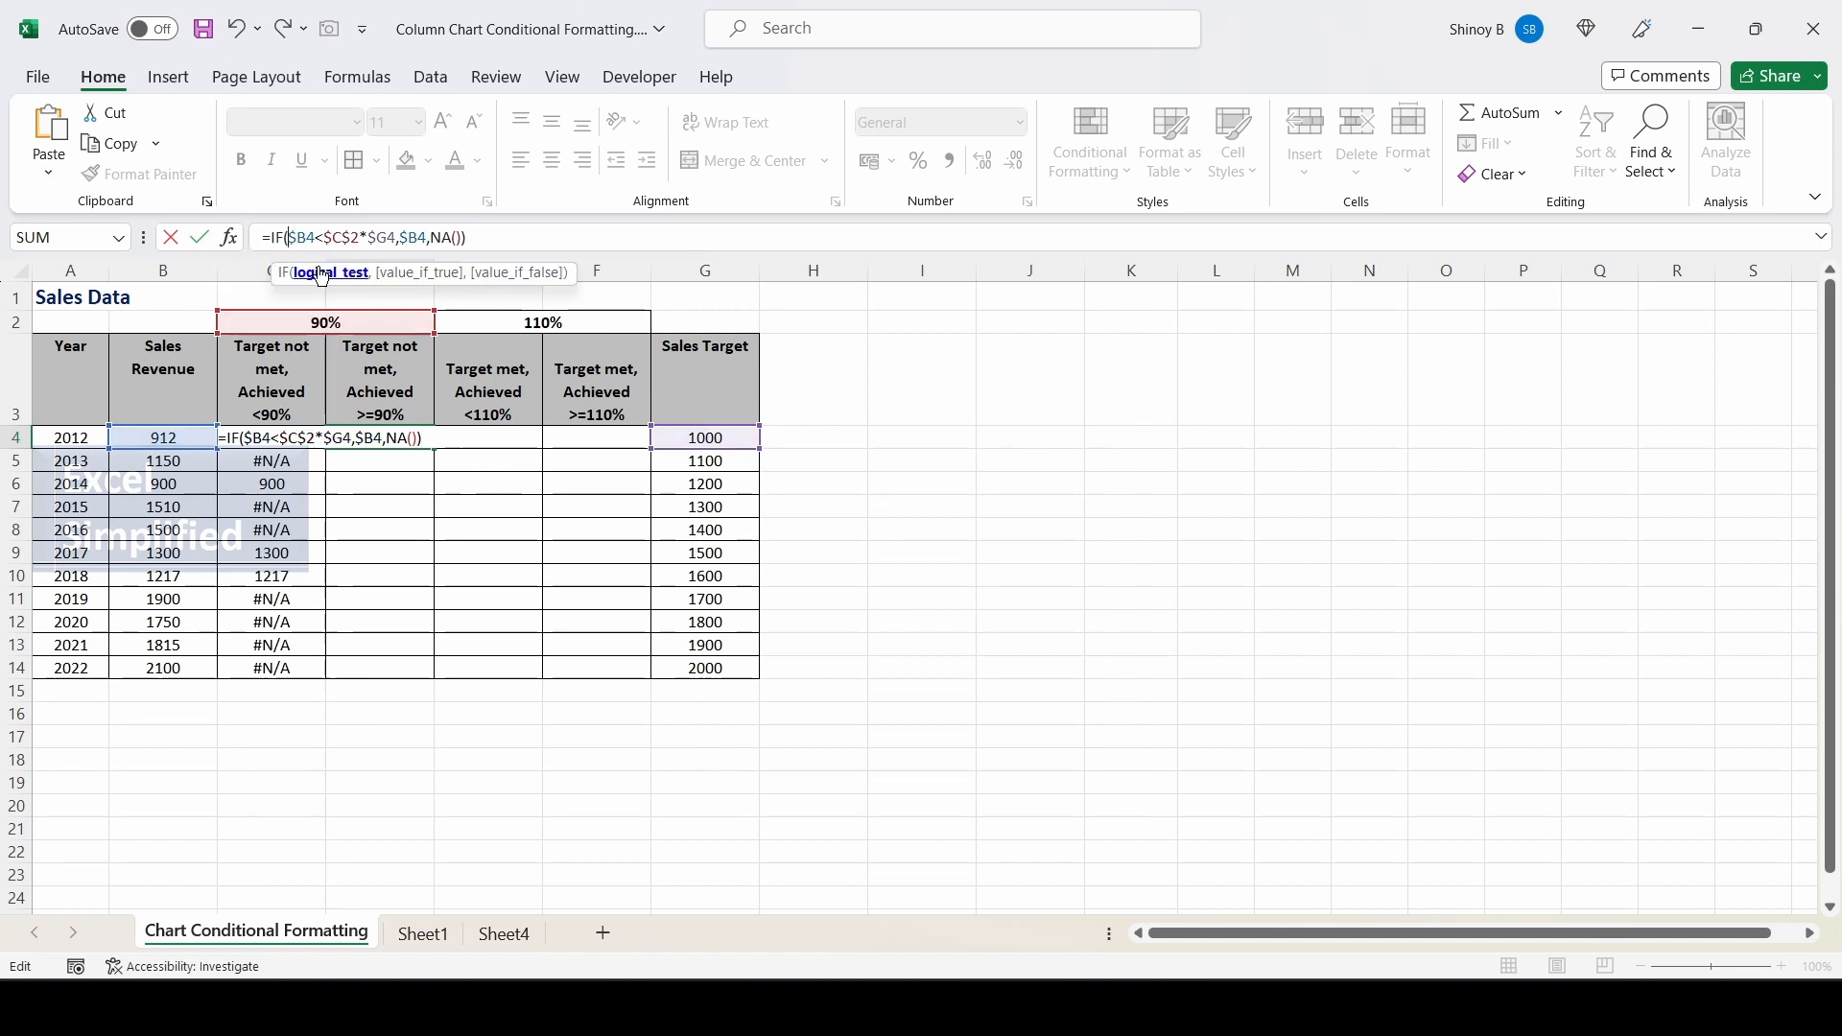
type("AND(")
left_click(180, 443)
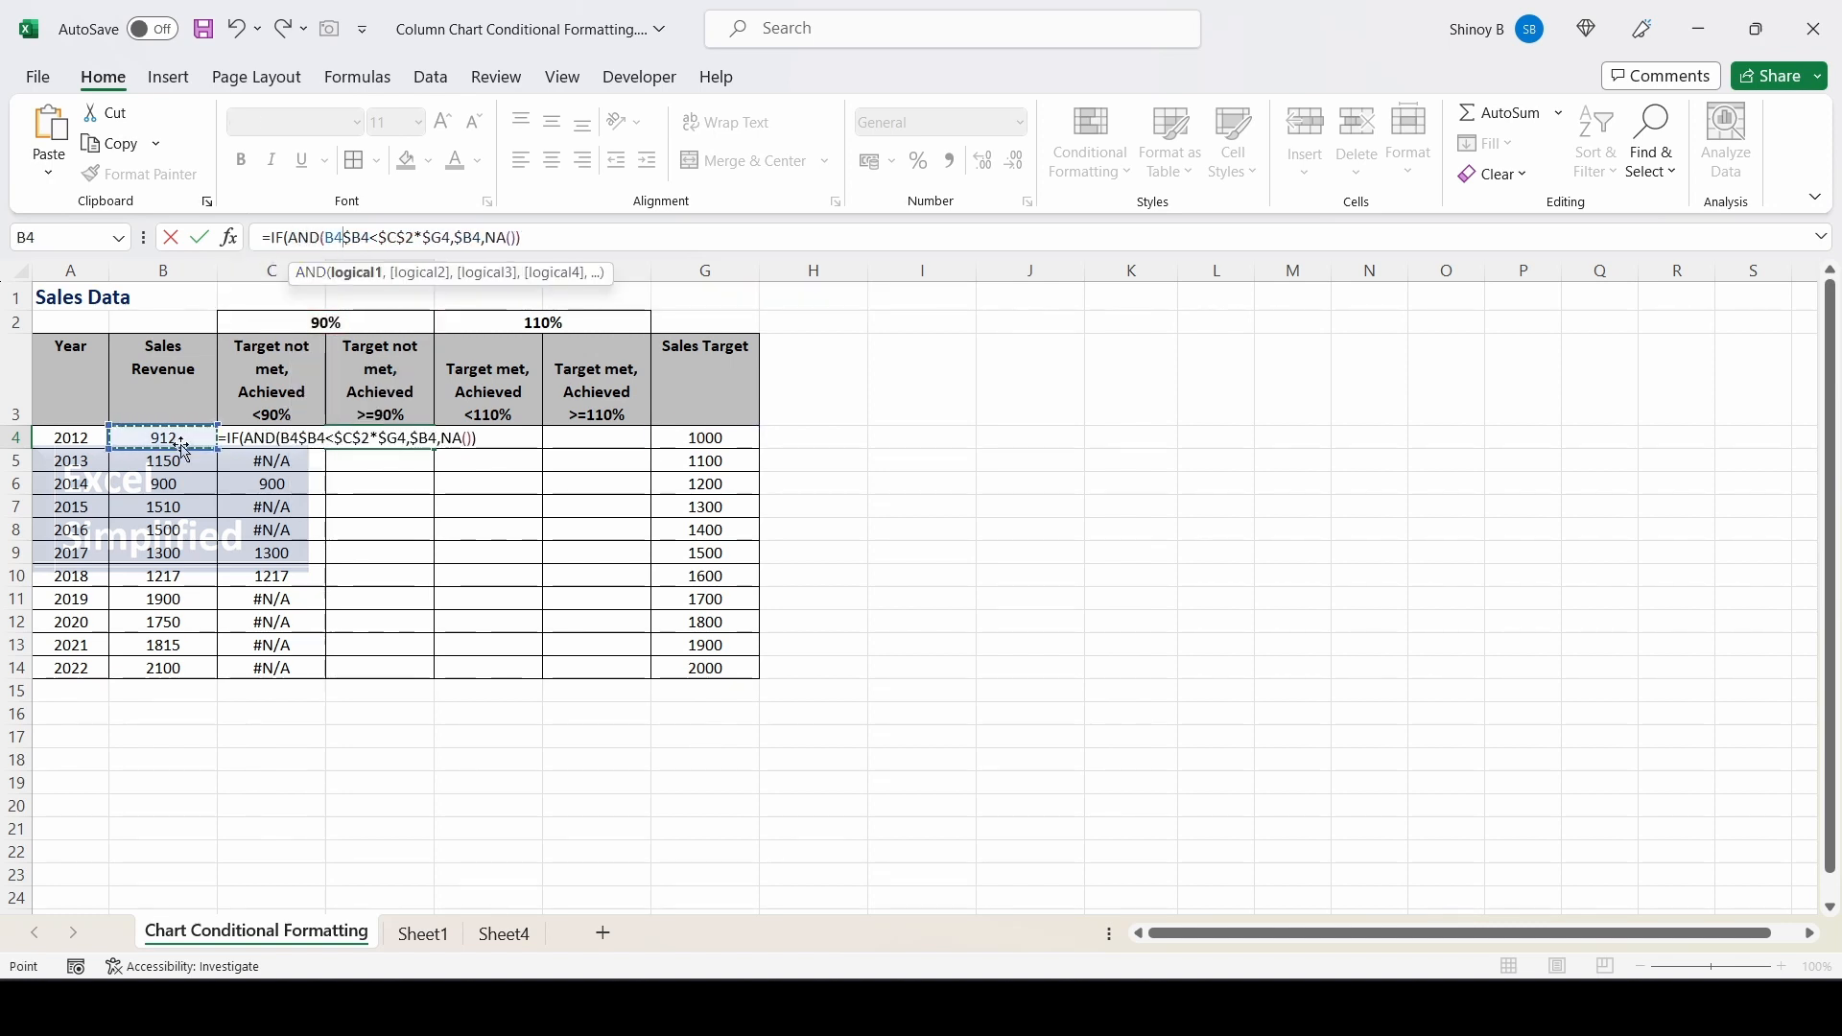
key("F4")
key("F4")
key("F4")
type("<")
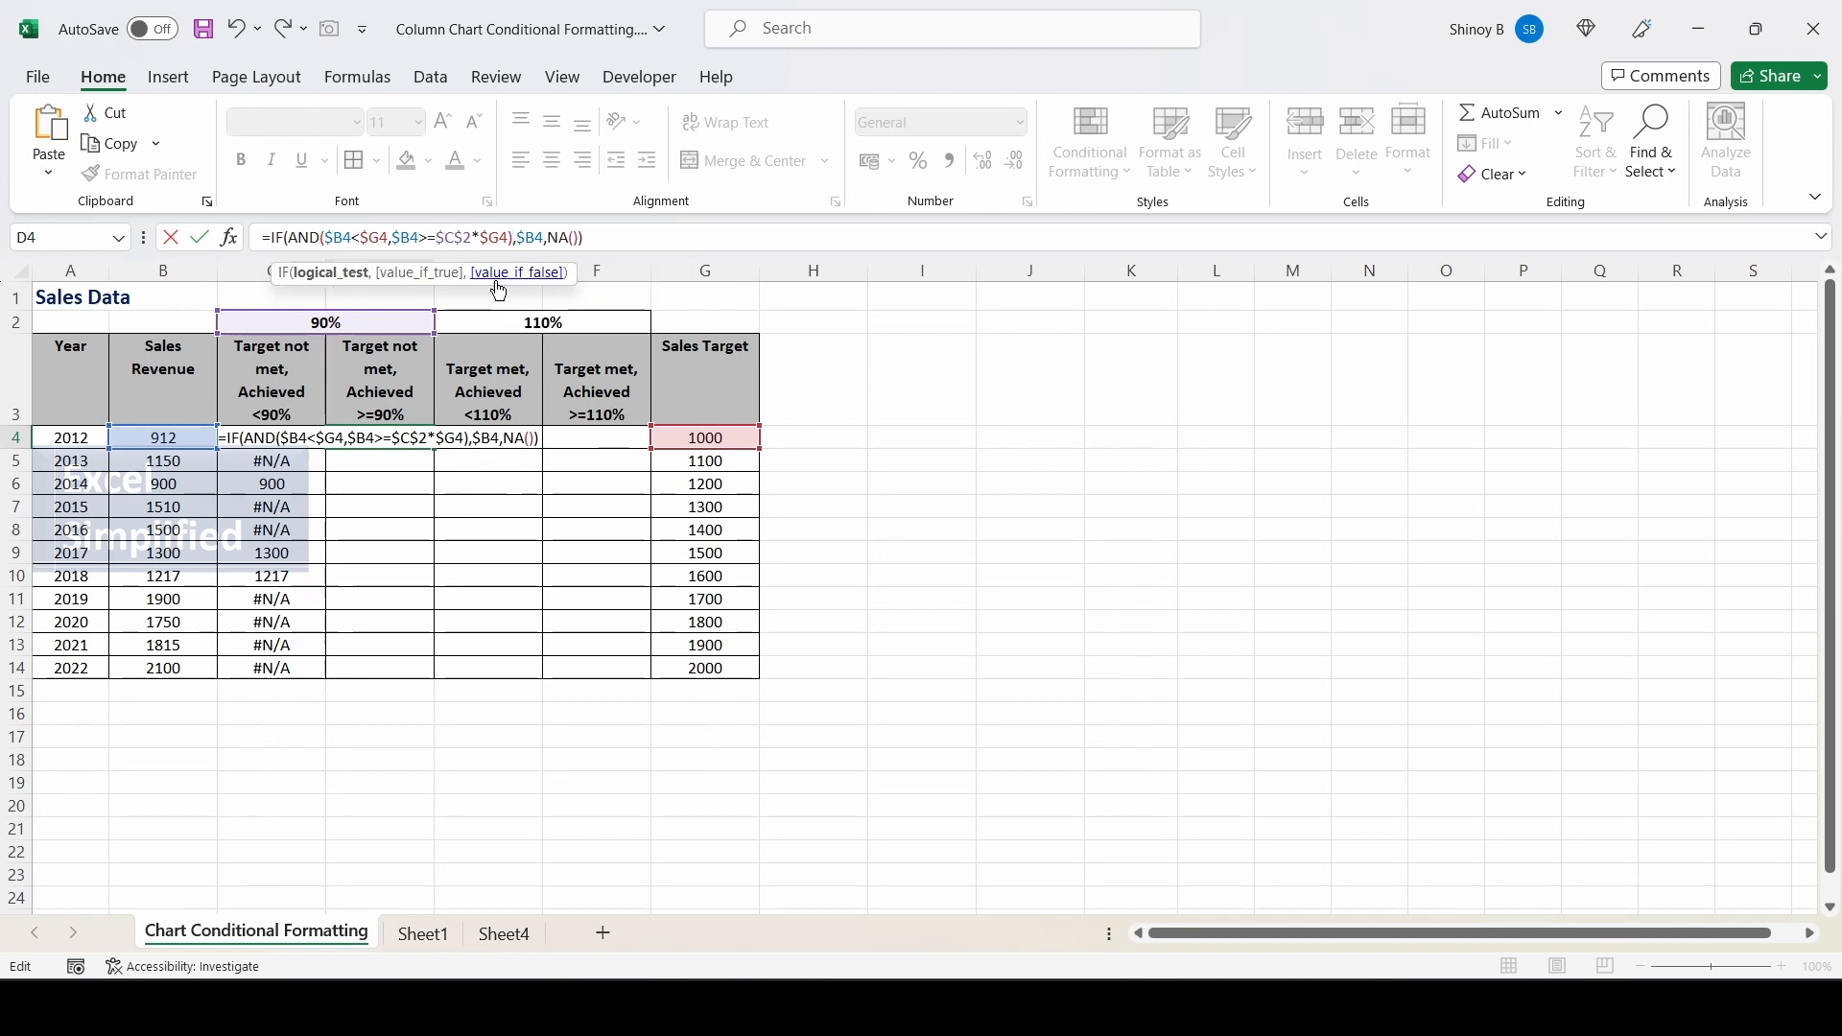
key("Return")
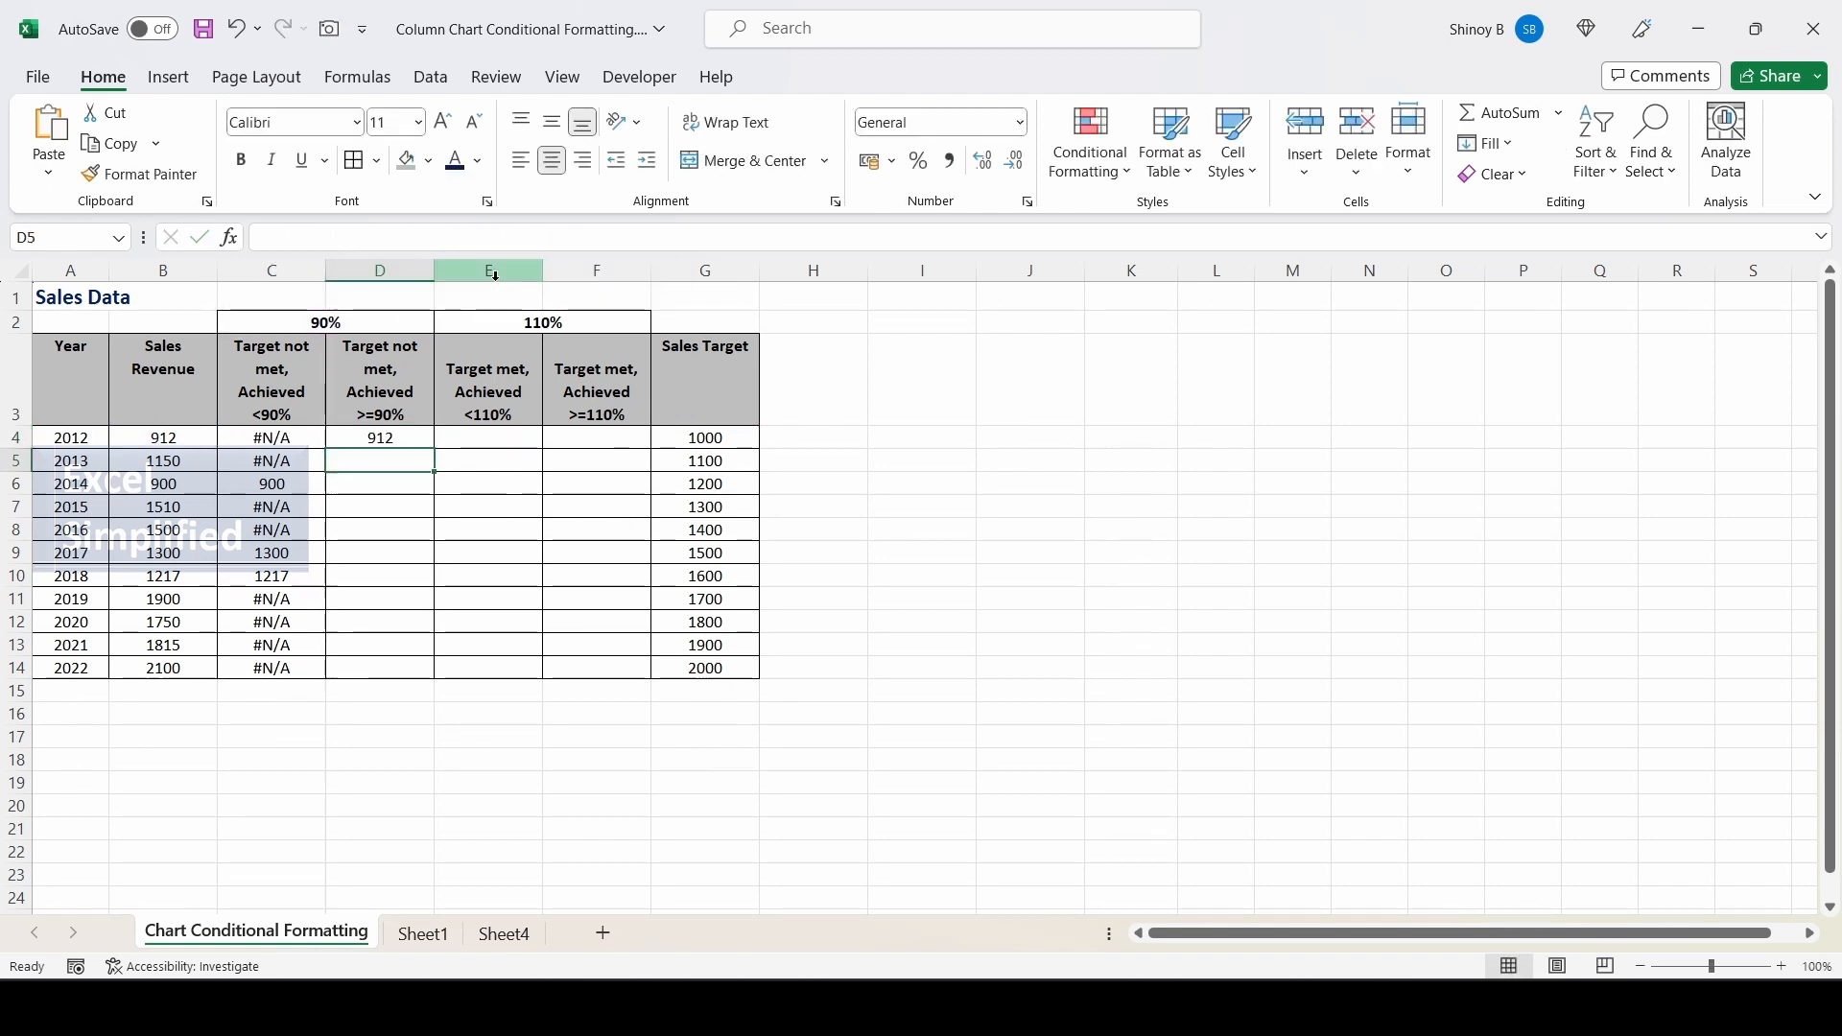
left_click(393, 437)
double_click(435, 450)
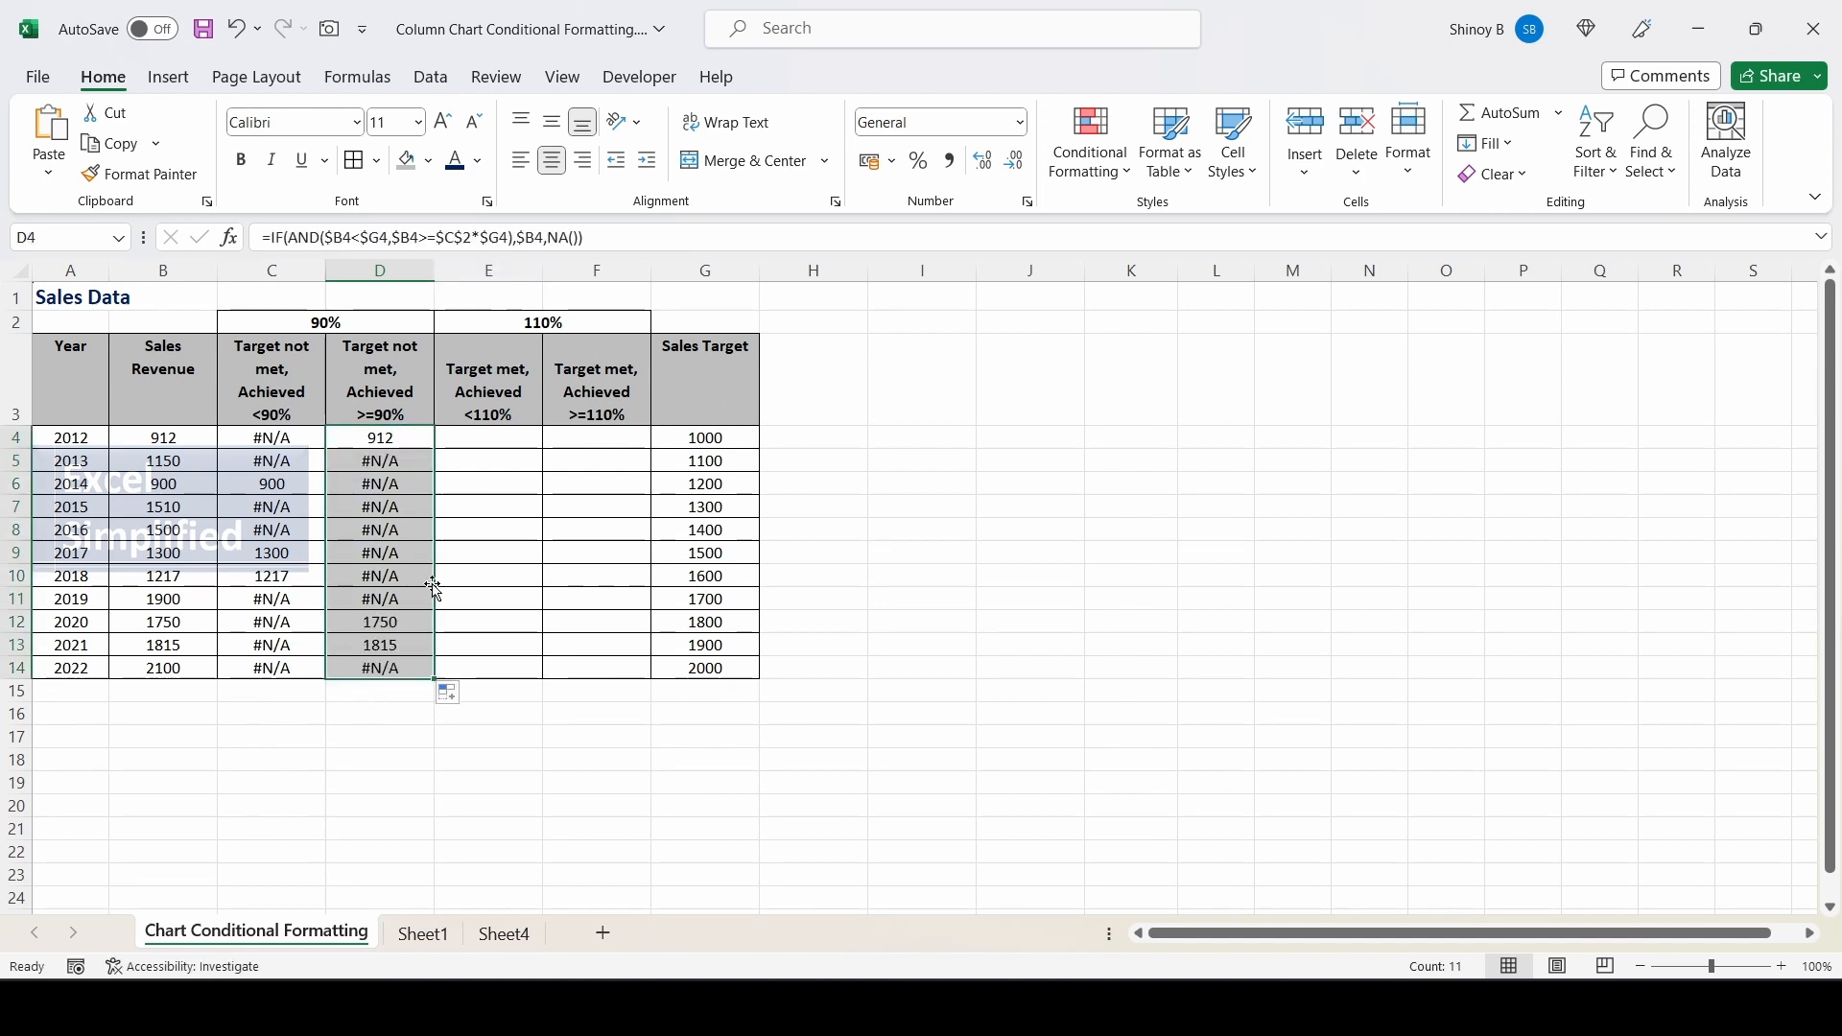
- Copy the formula text from D4 into E4 without shifting its references
left_click(398, 437)
mouse_move(589, 237)
left_mouse_down()
mouse_move(332, 240)
mouse_move(978, 473)
mouse_move(570, 237)
left_mouse_up()
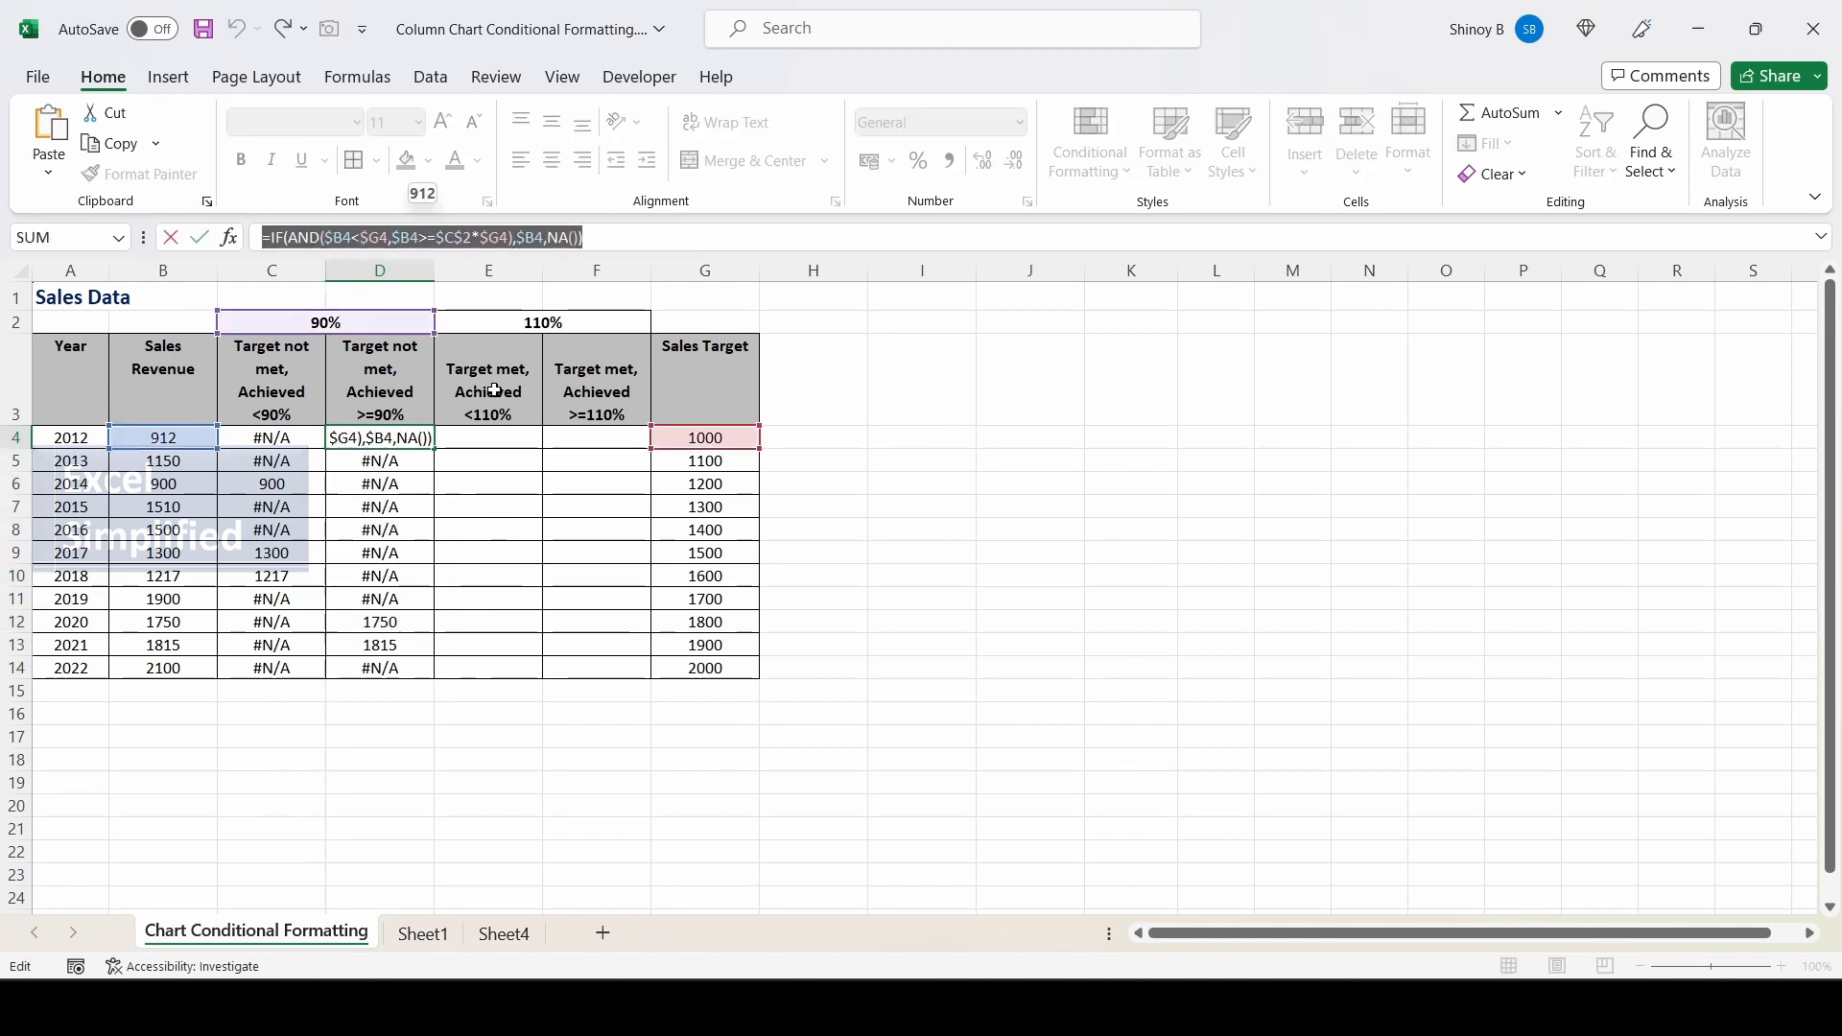
key("Return")
left_click(496, 436)
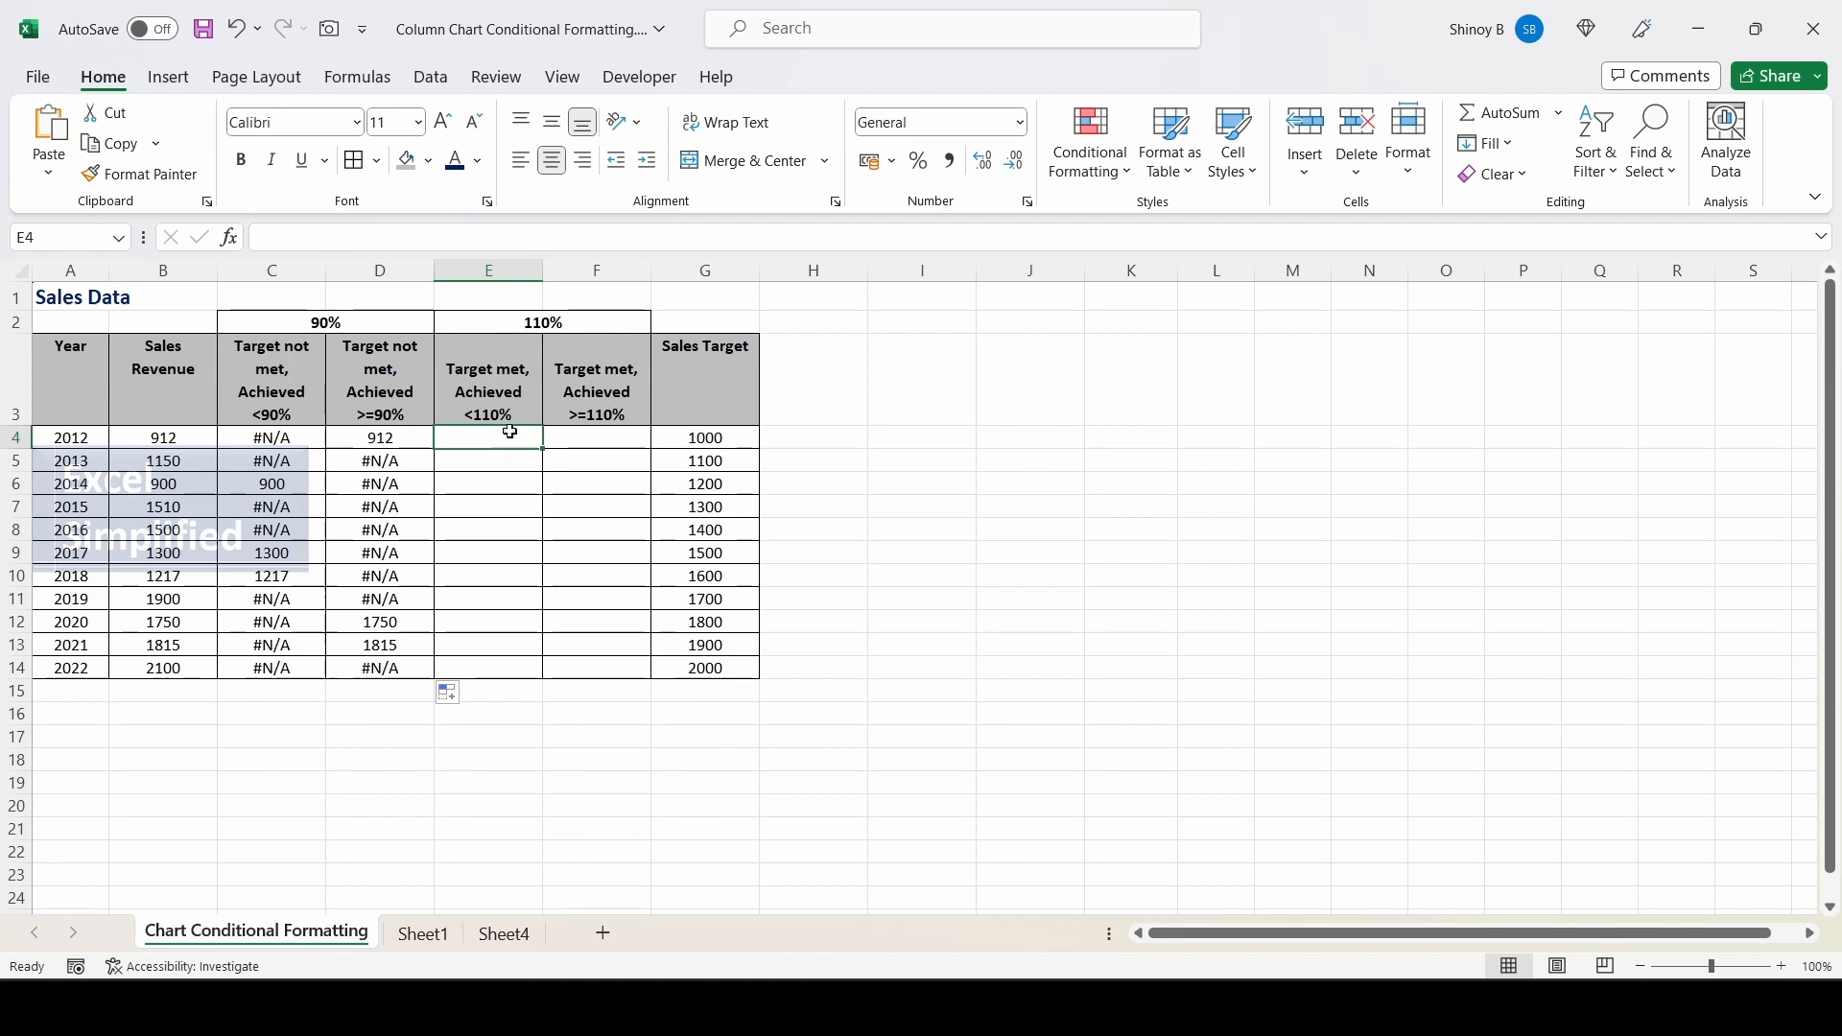
left_click(321, 240)
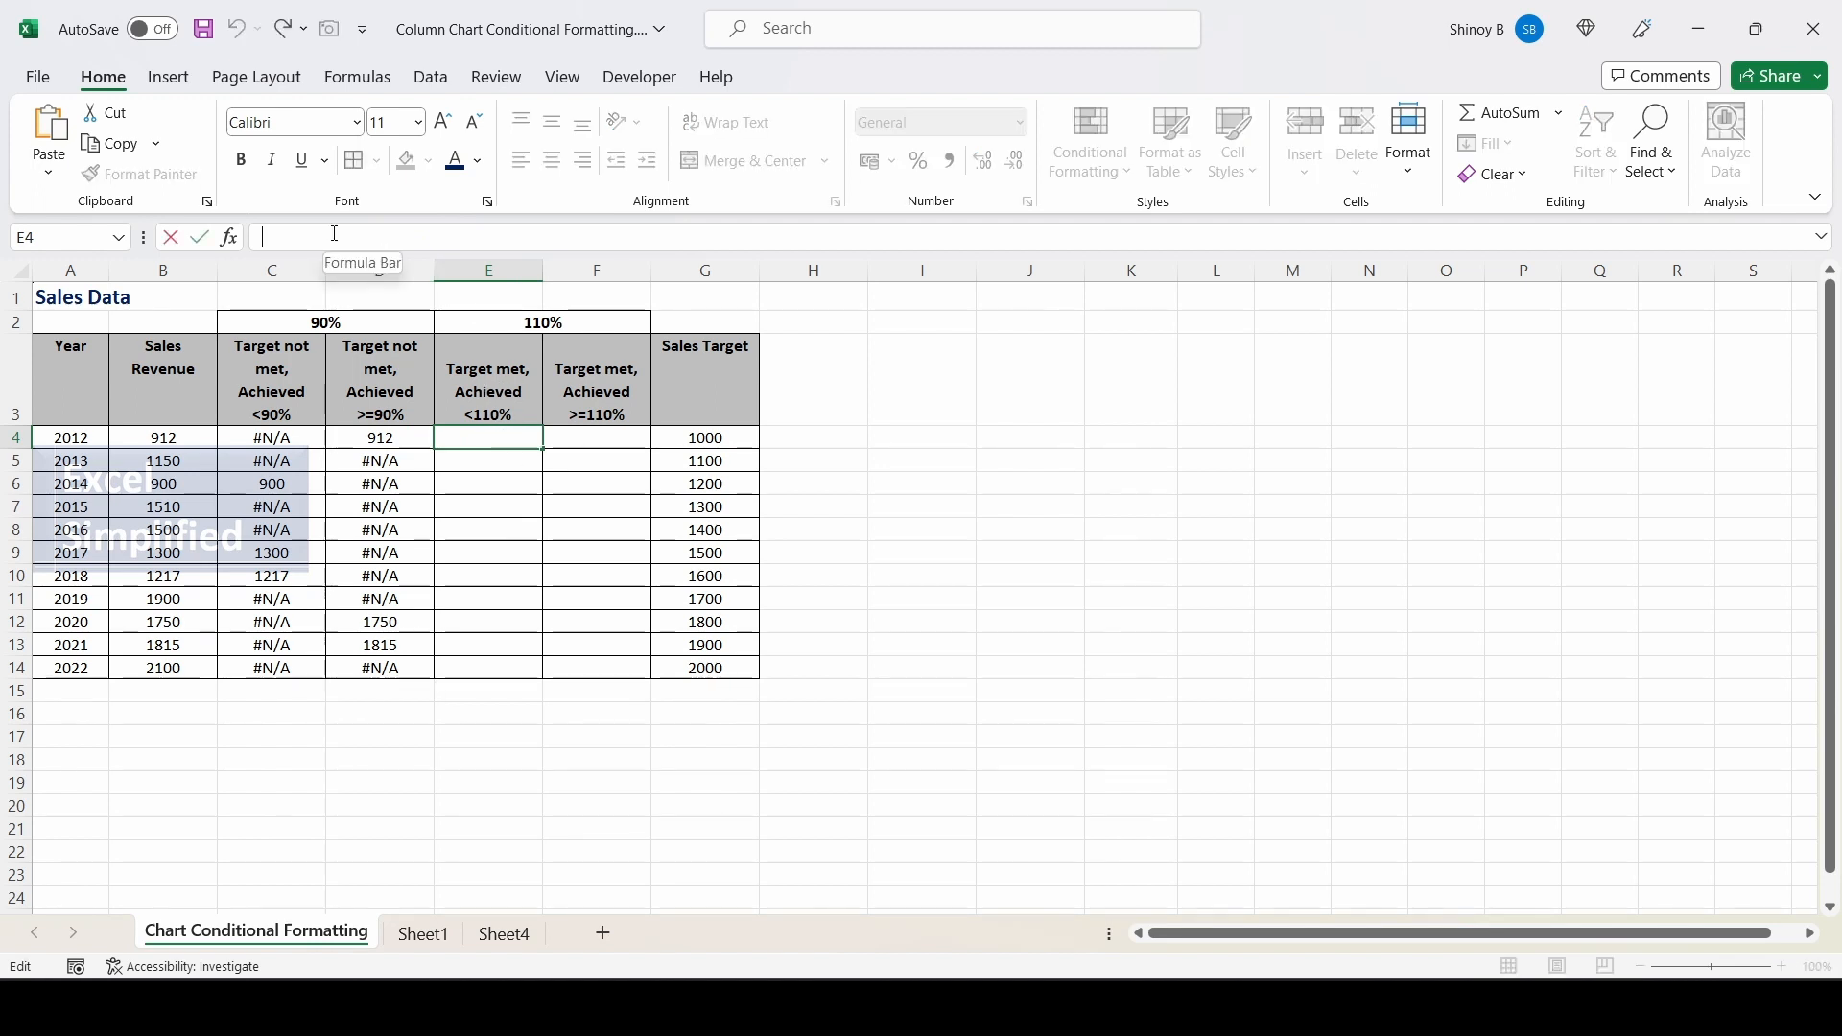
type("=IF(AND($B4<$G4,$B4>=$C$2*$G4),$B4,NA())")
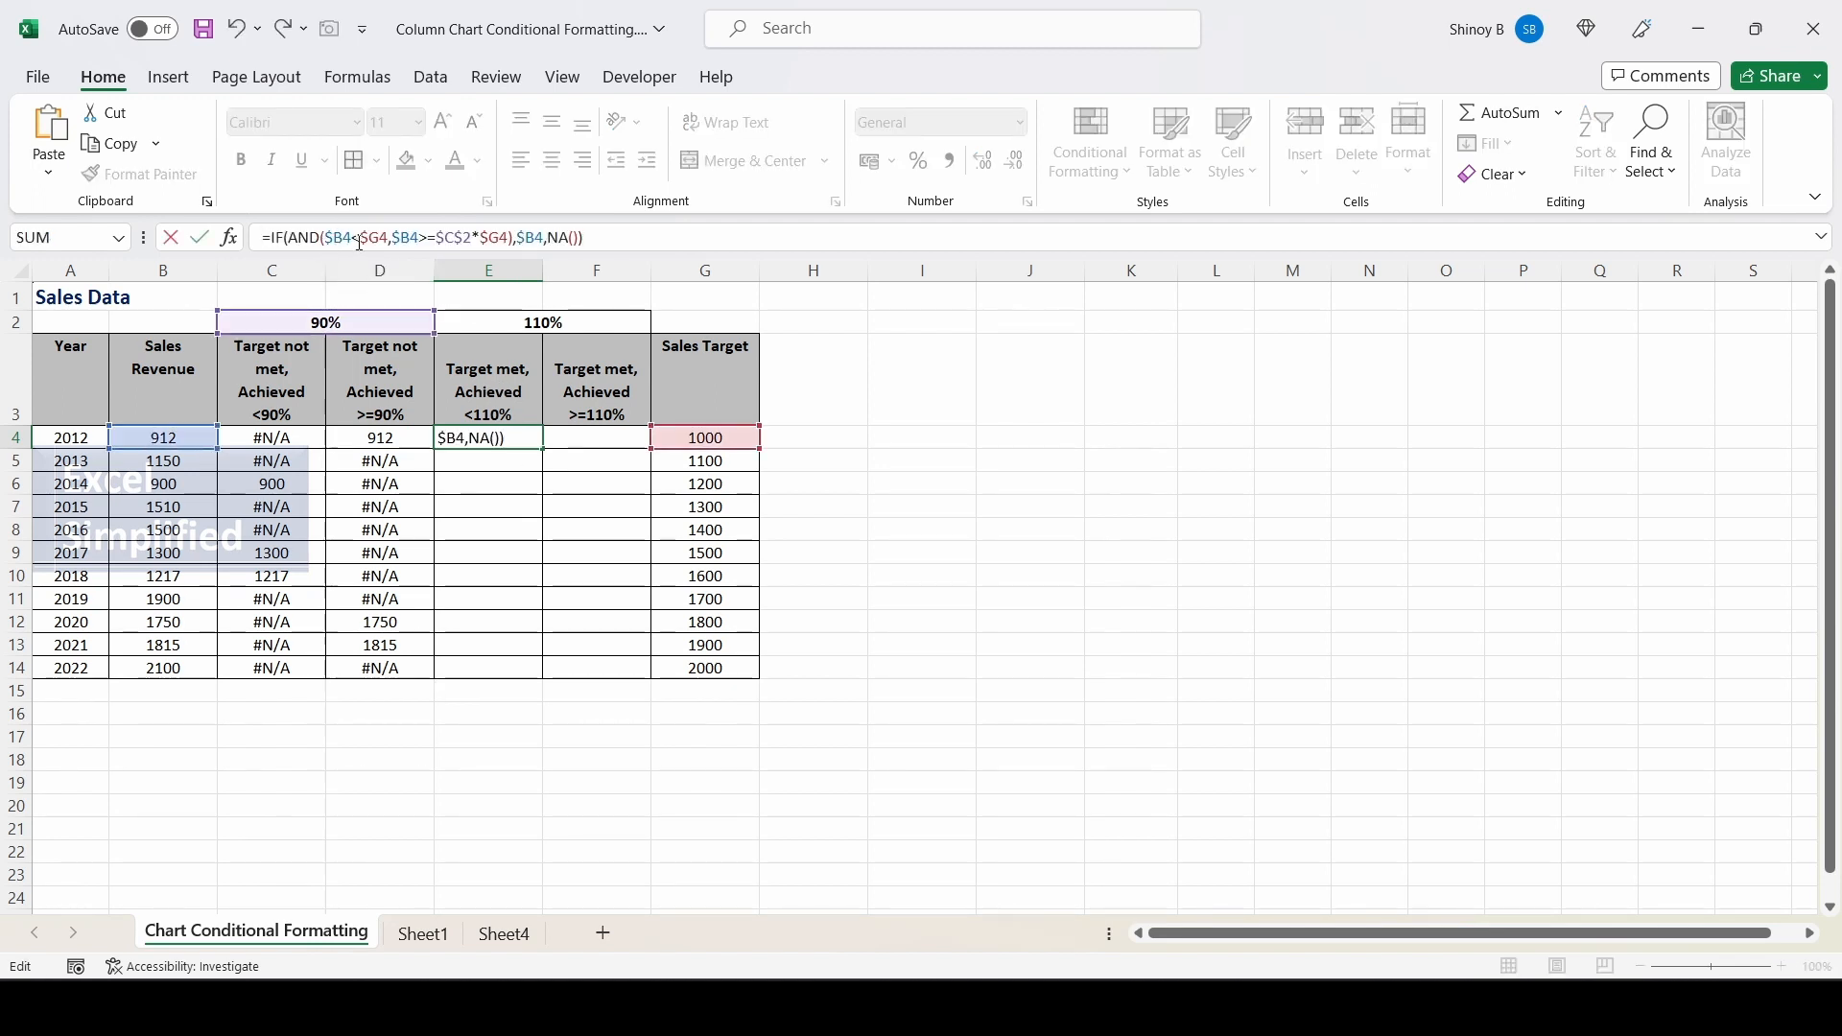
- Change the logical test in E4 to AND($B4>$G4,$B4<$E$2*$G4) and fill the formula down through E14
left_click(360, 245)
key("BackSpace")
type(">")
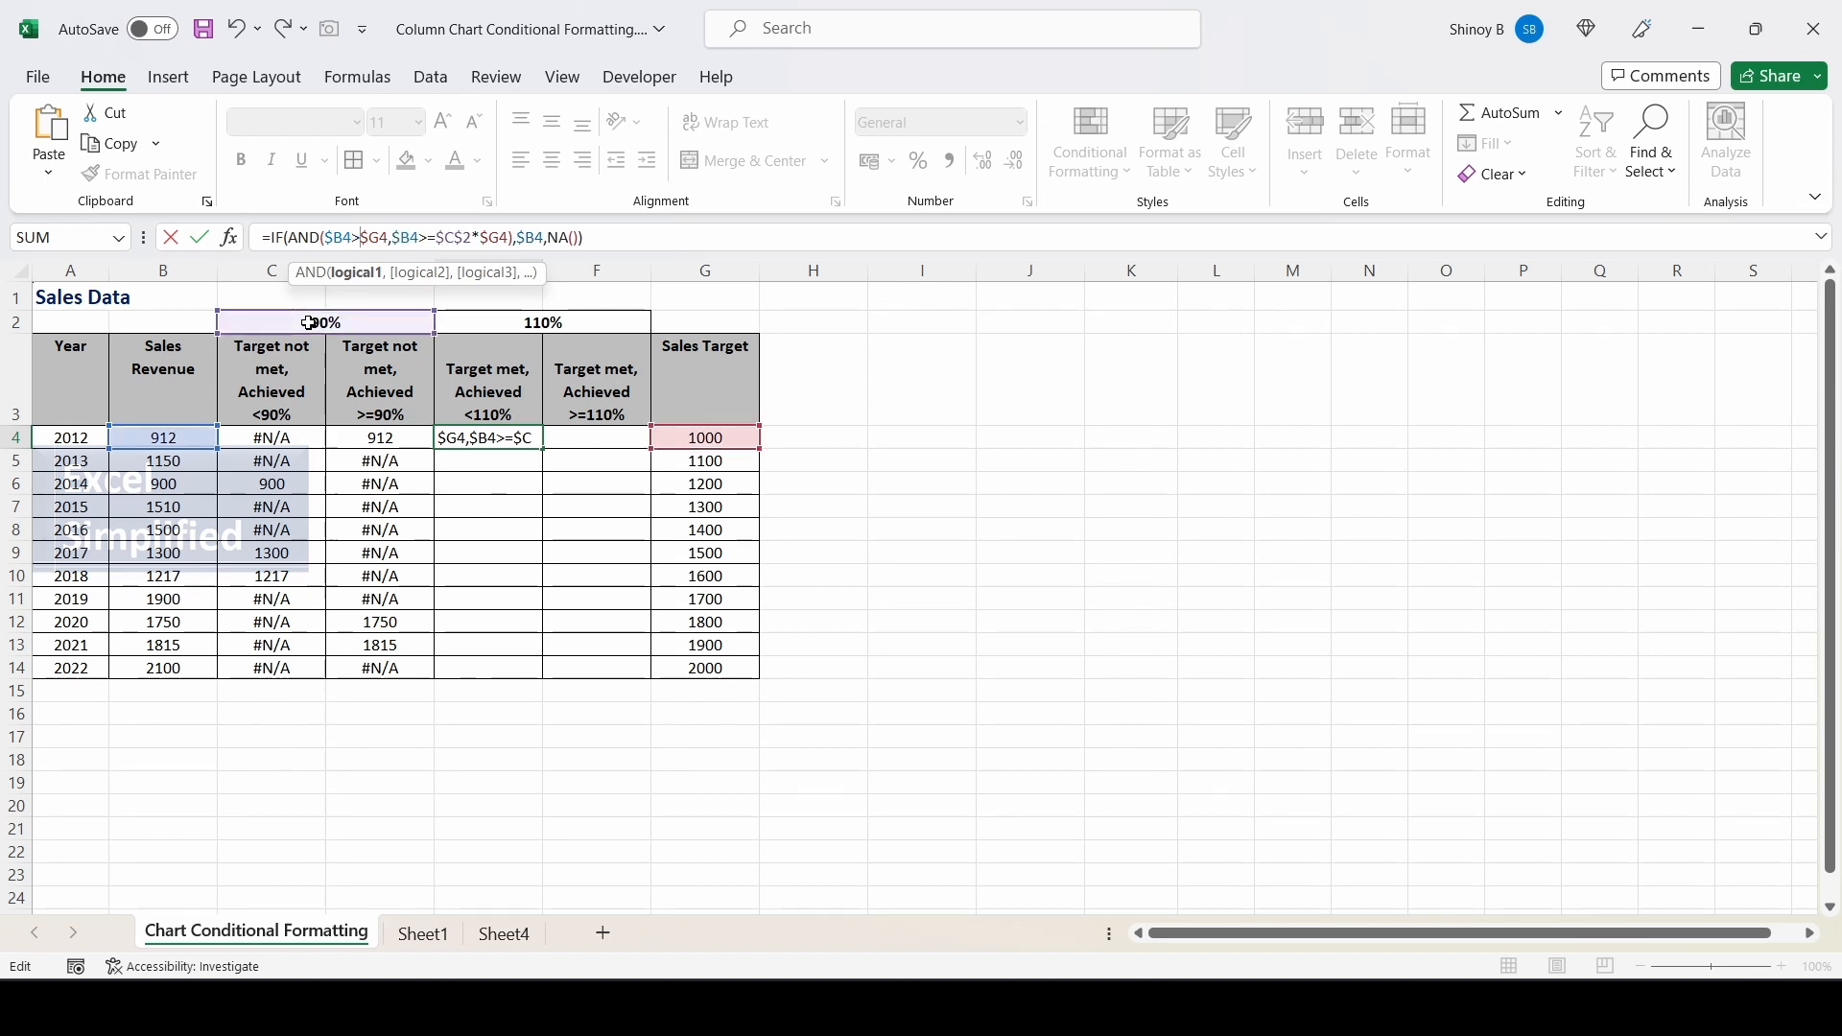
left_click(429, 236)
type("=")
key("BackSpace")
key("BackSpace")
type("<")
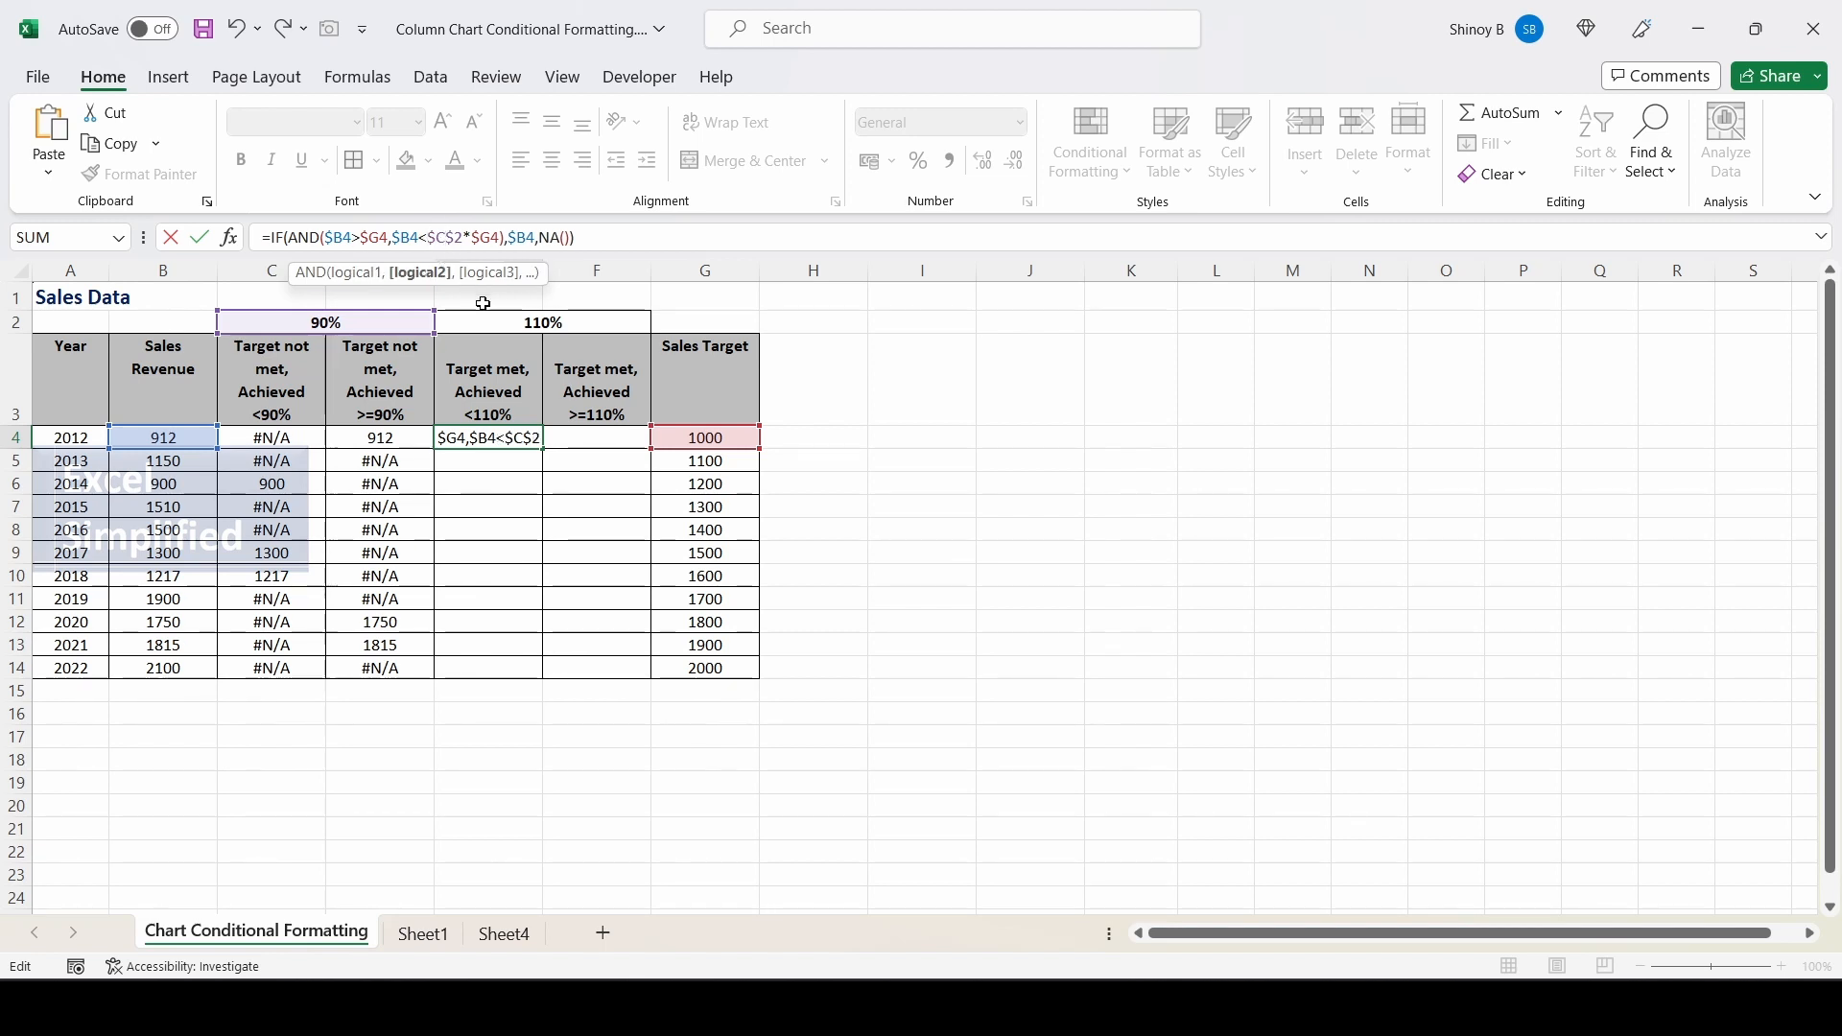
key("BackSpace")
type("E")
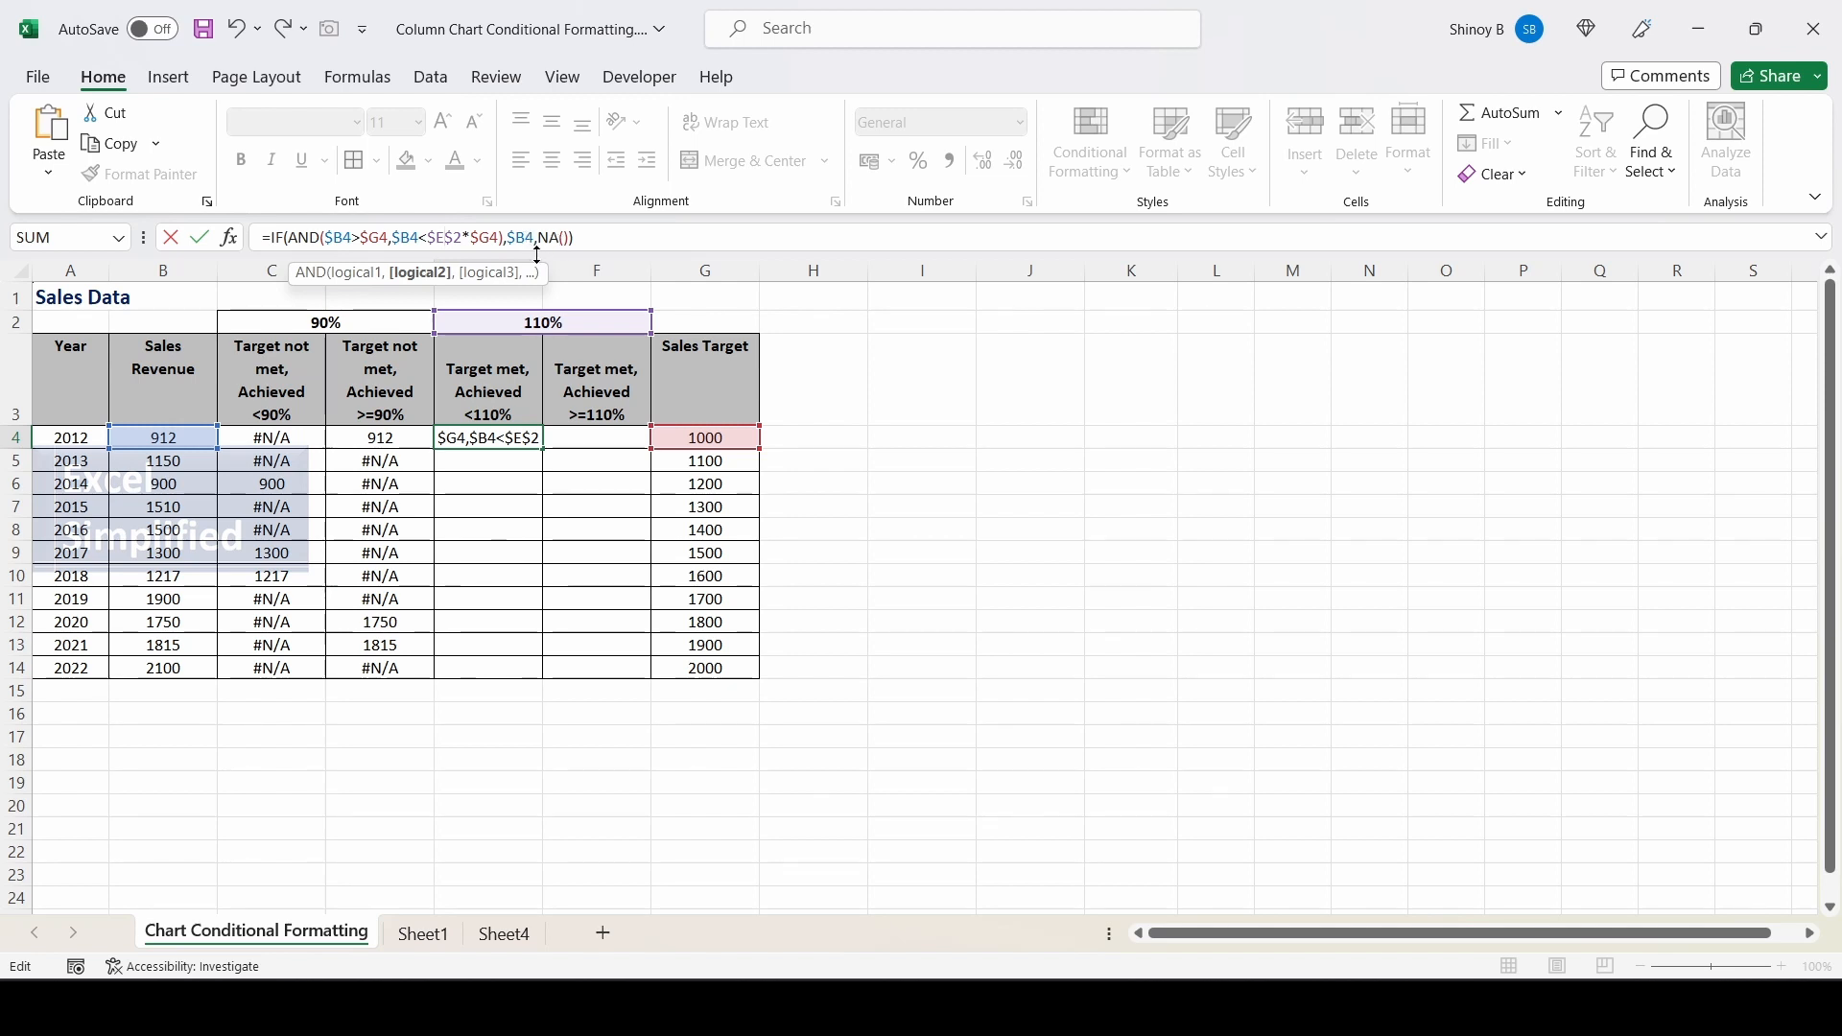
left_click(489, 438)
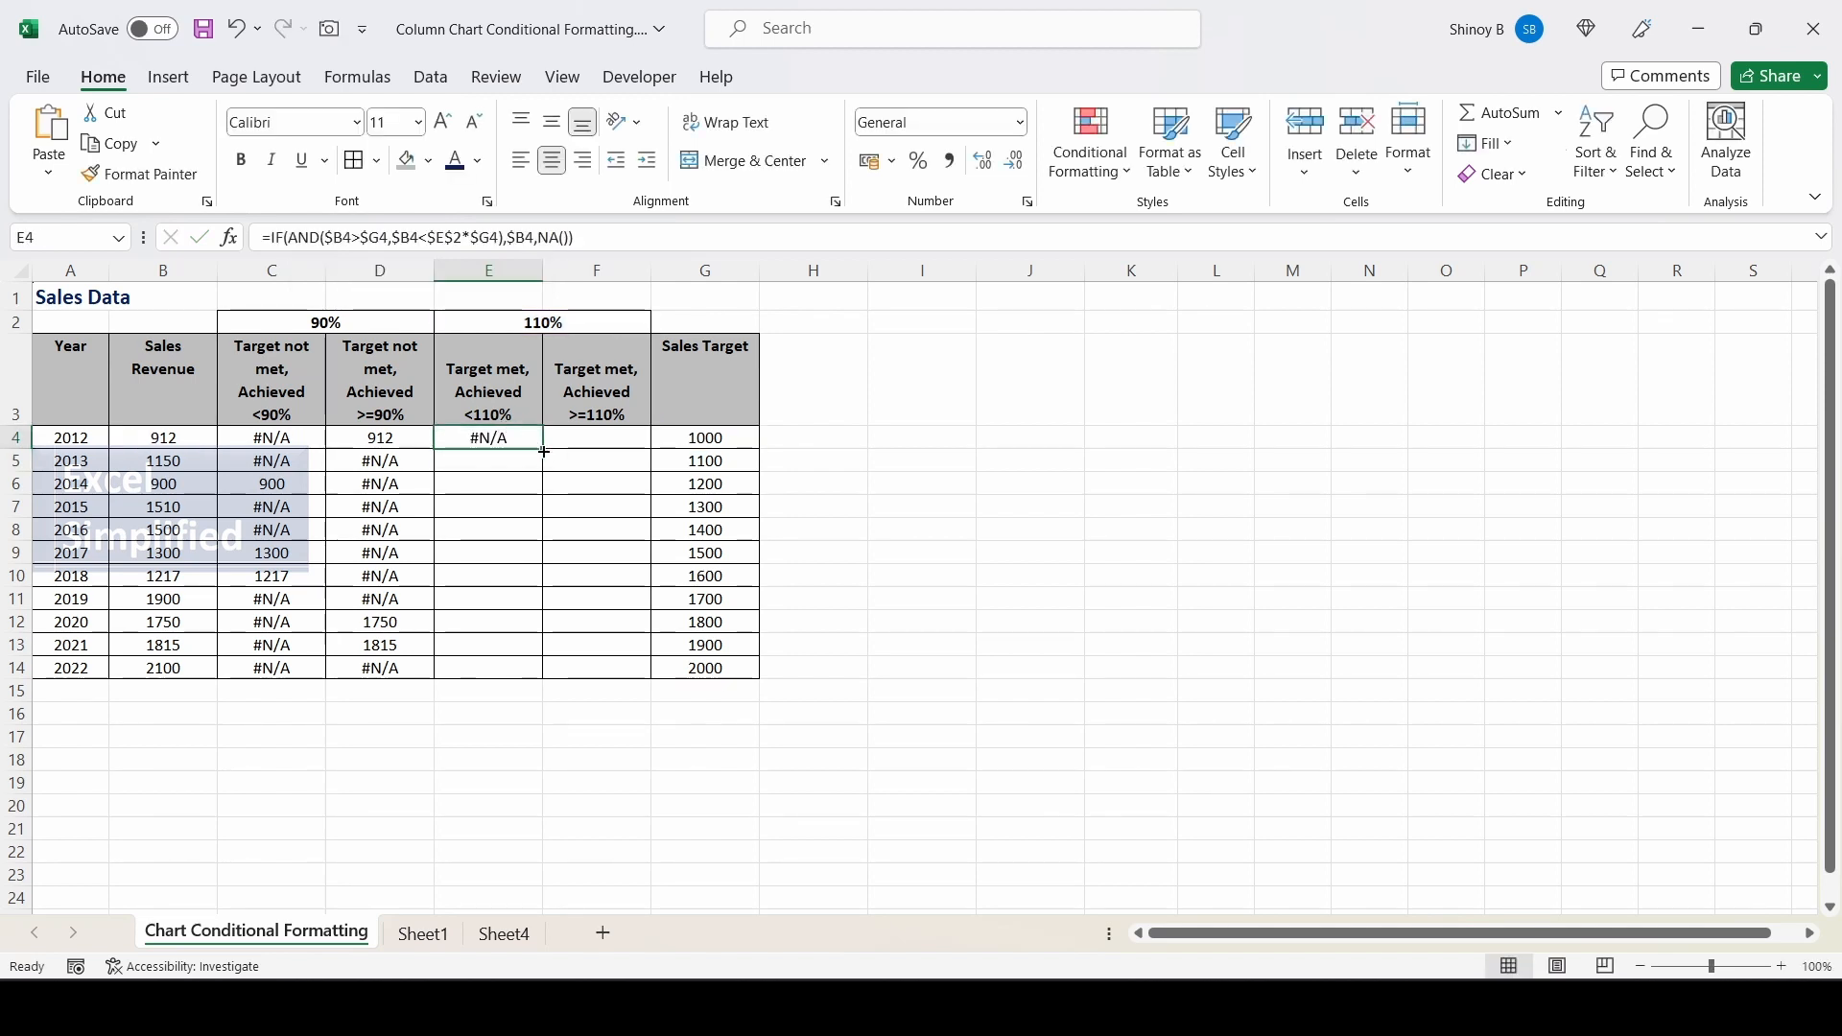
double_click(541, 447)
- Copy the formula text from E4 into F4 without shifting its references
left_click_drag(596, 244, 86, 255)
key("ctrl+c")
key("Escape")
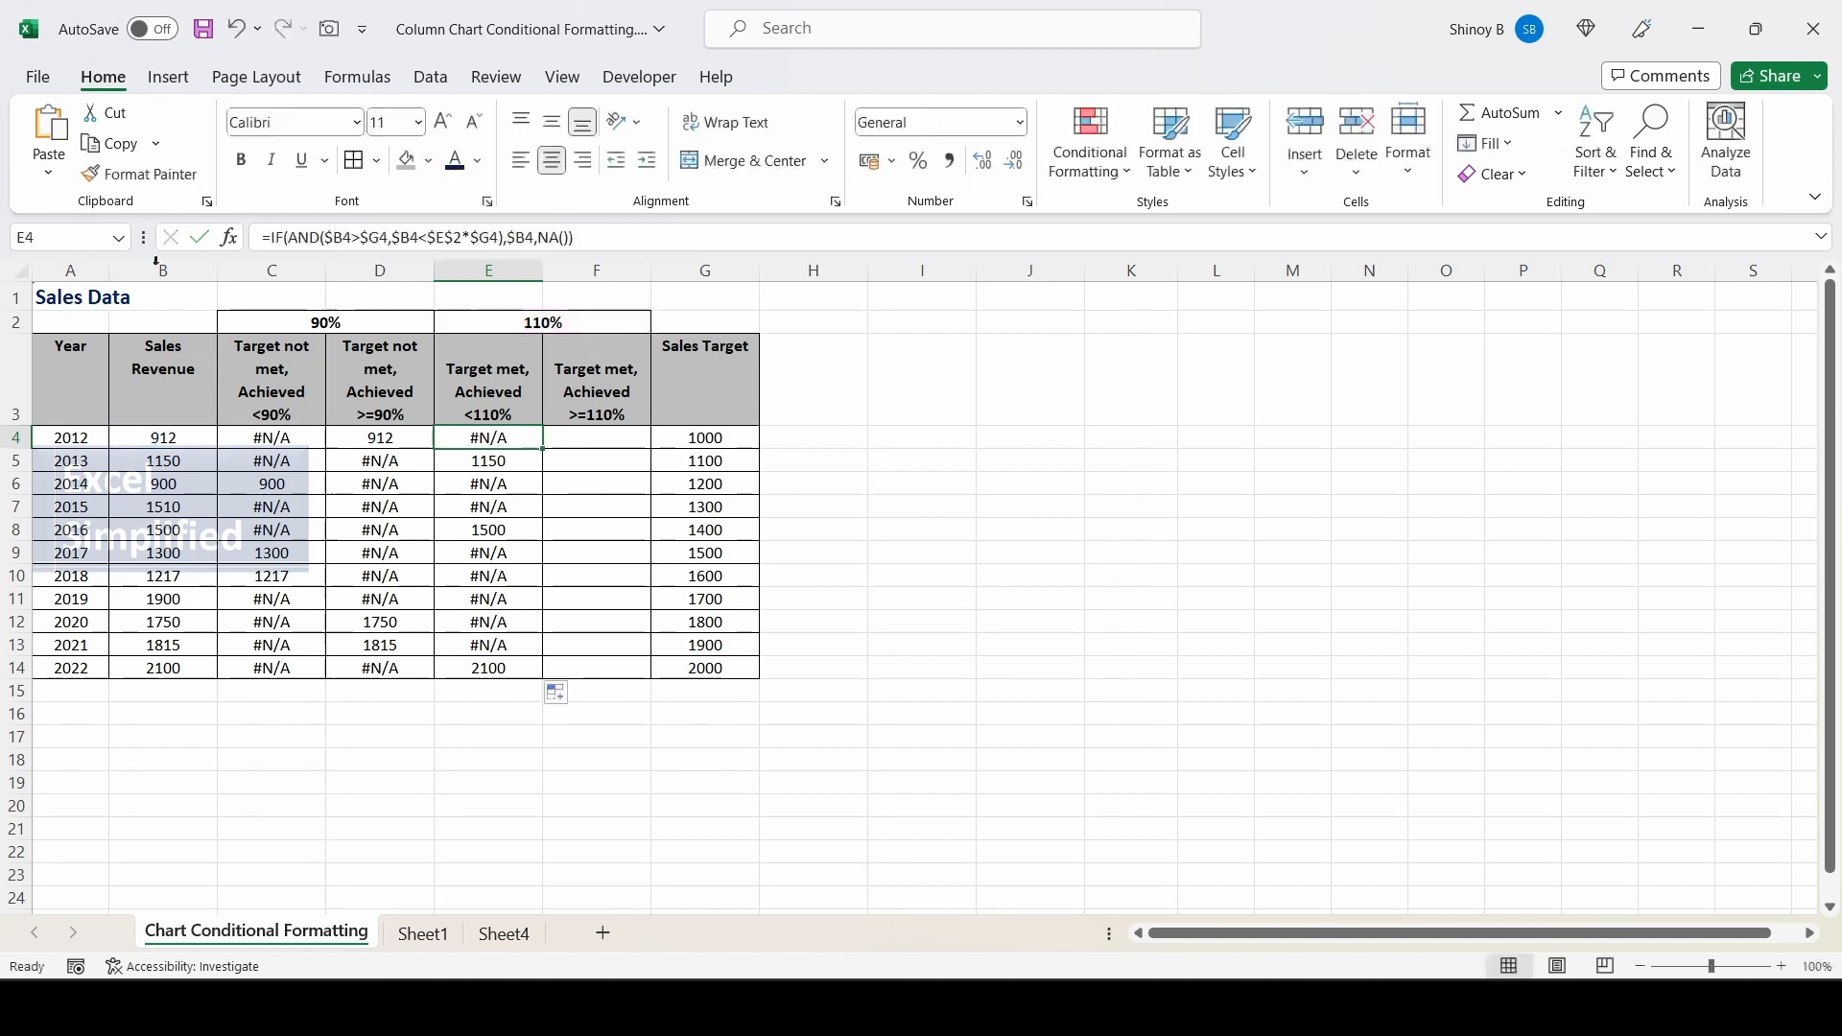
left_click(596, 438)
left_click(491, 241)
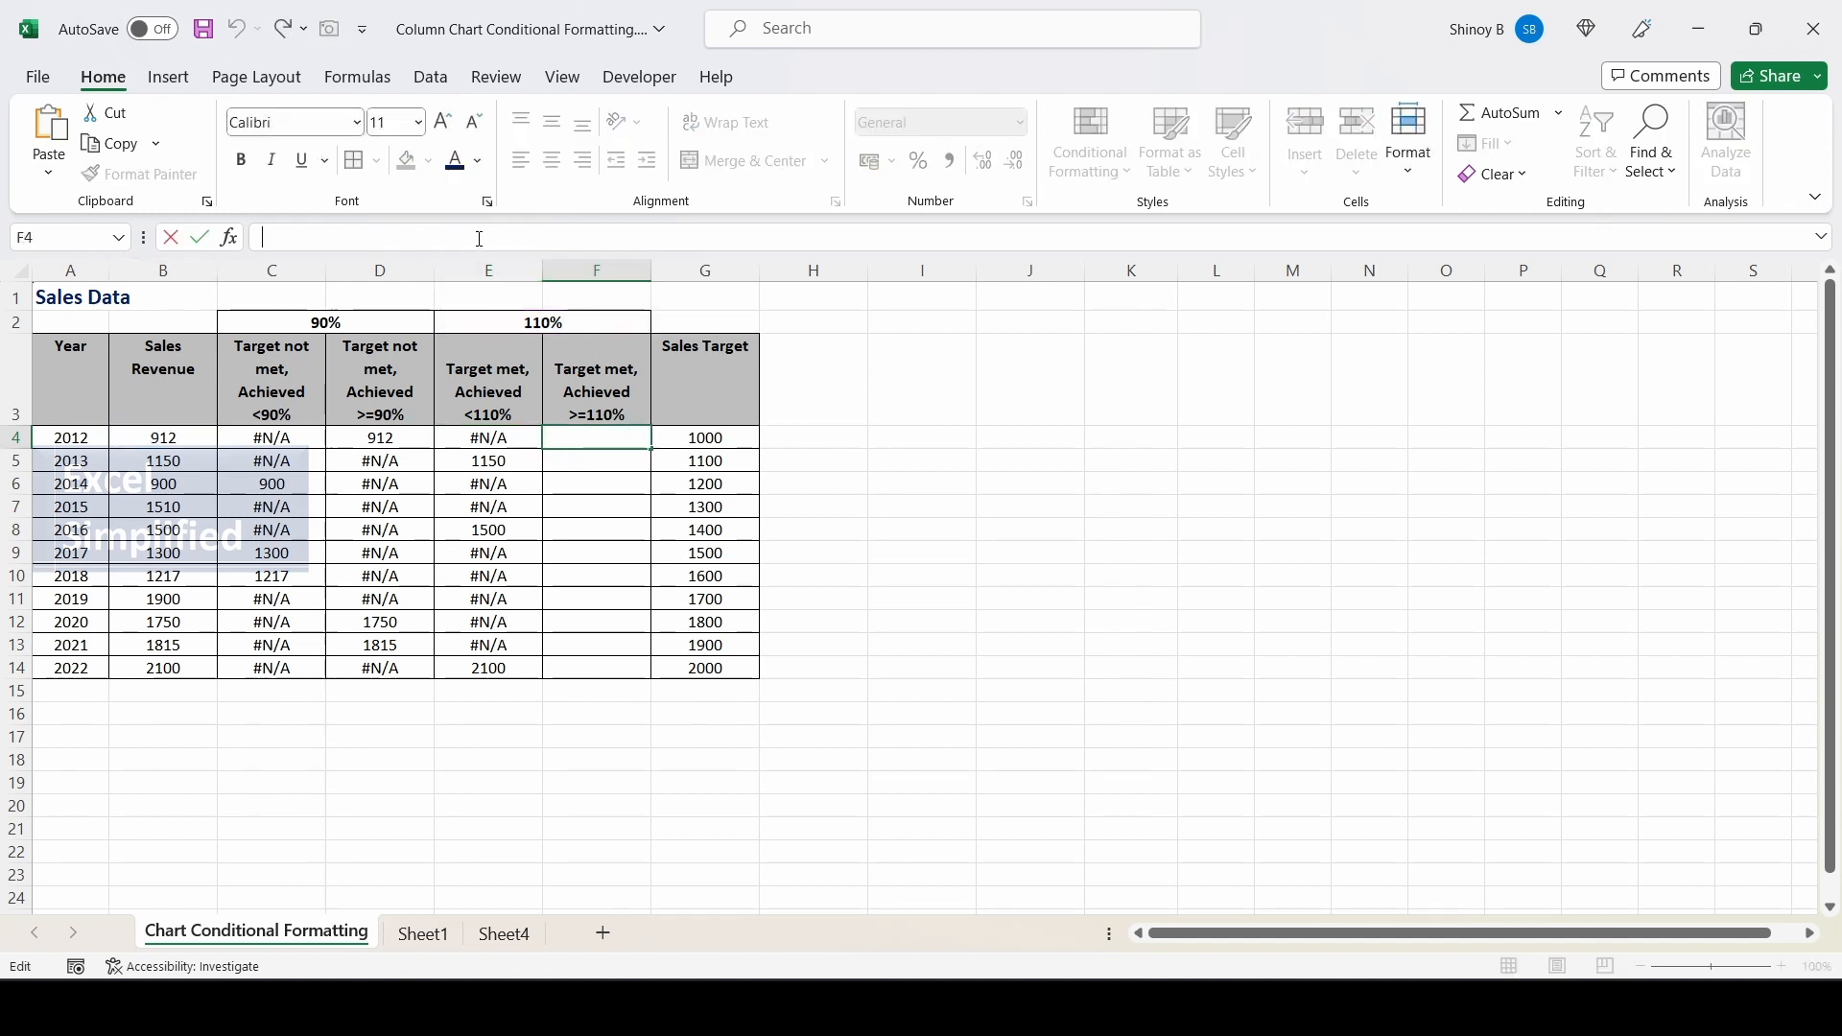
key("ctrl+v")
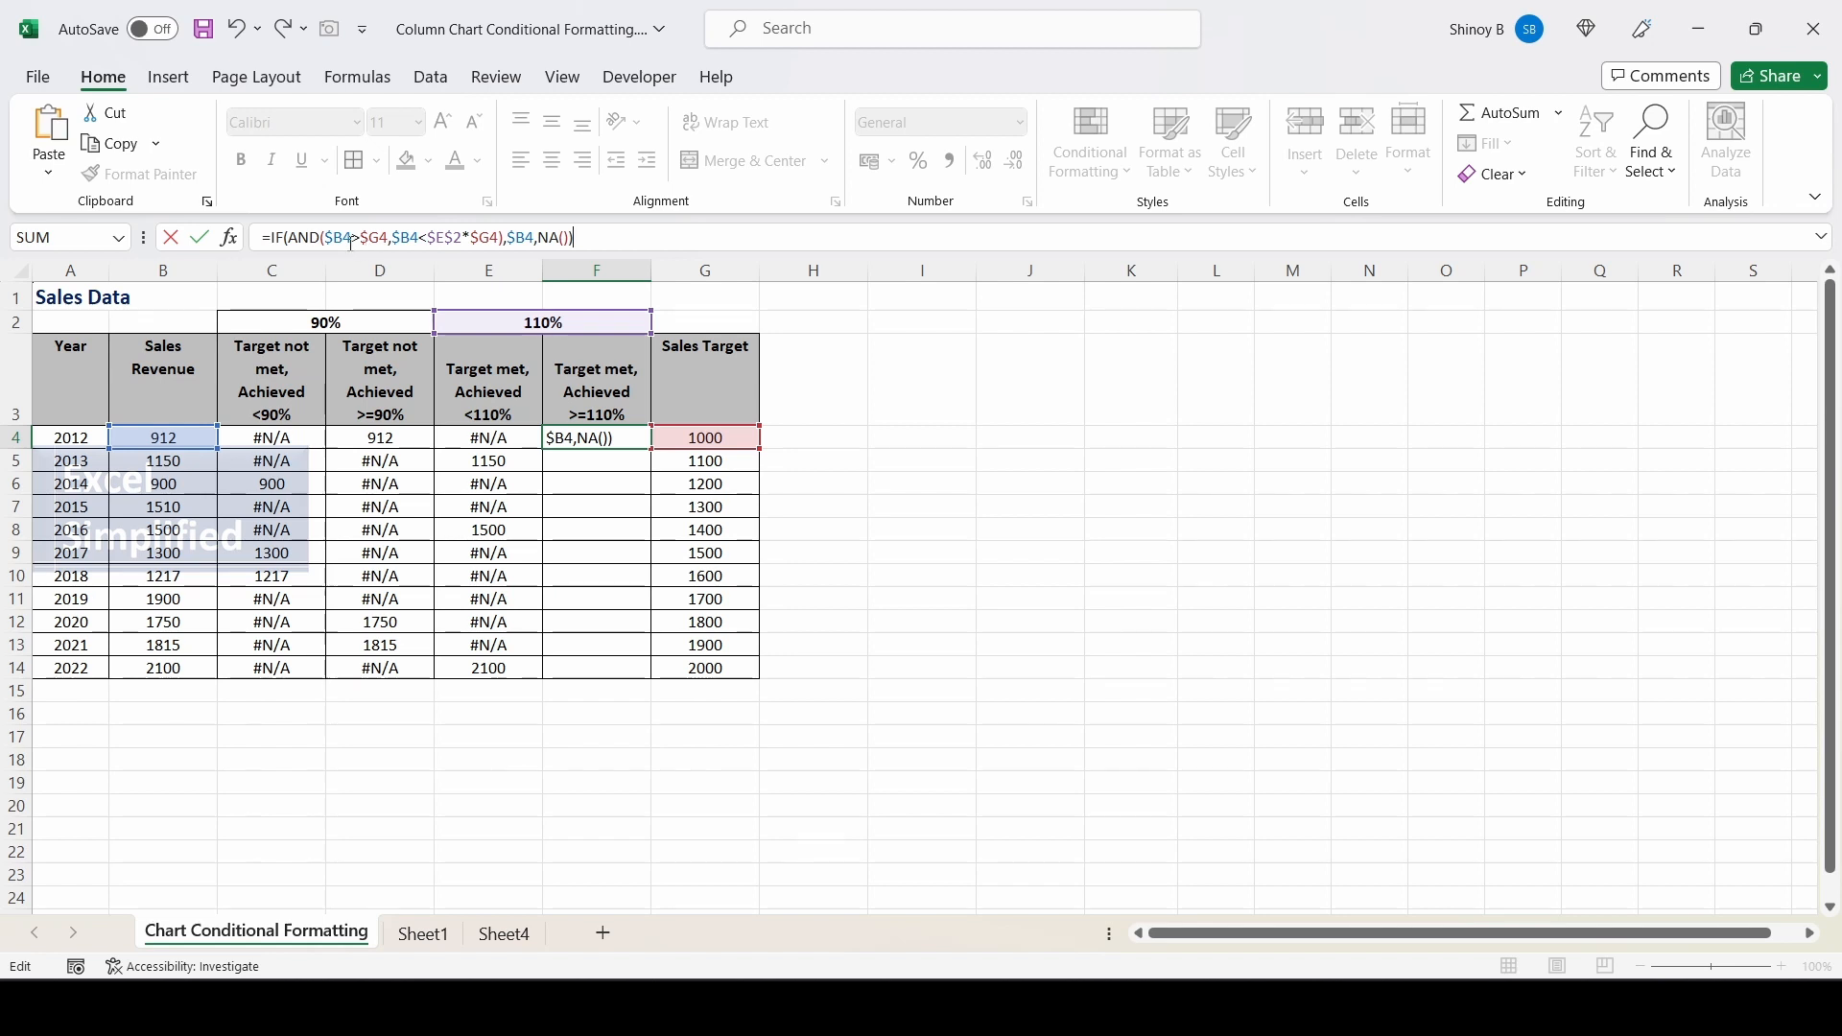
- Change the second AND condition in F4 to $B4>=$E$2*$G4 and fill the formula down through F14
left_click(429, 239)
key("BackSpace")
type(">")
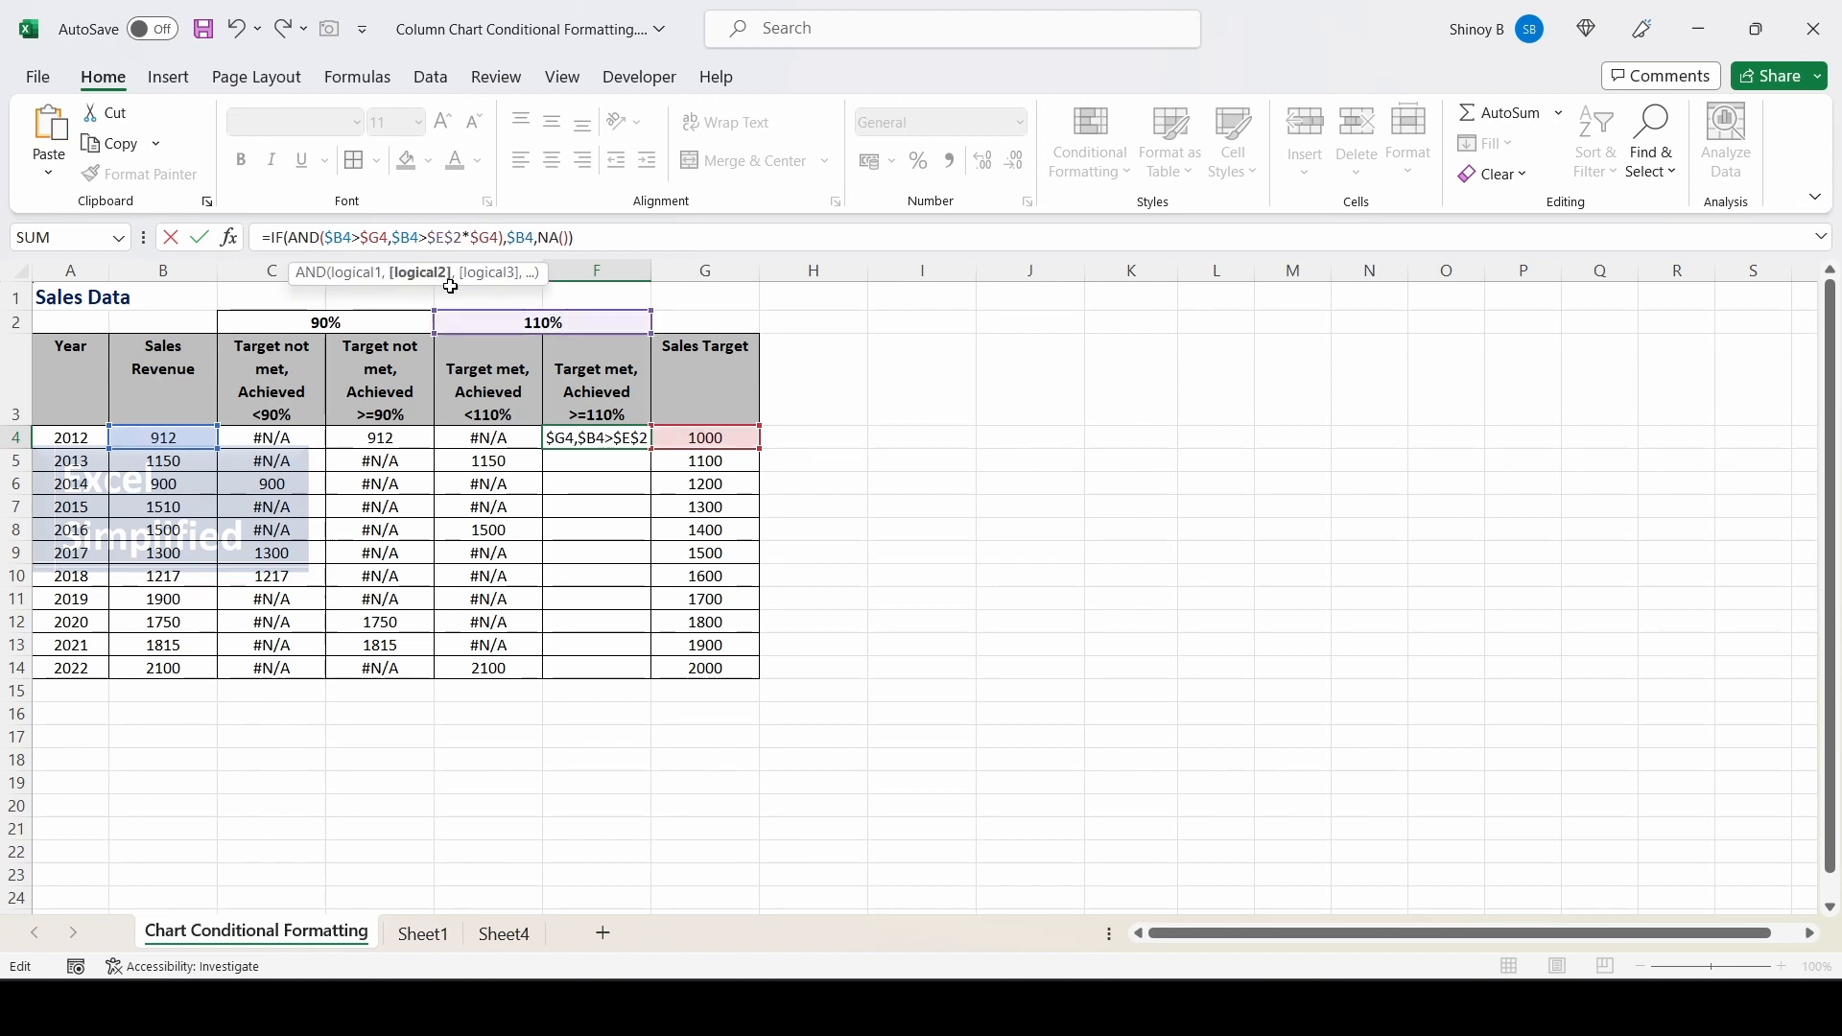
type("=")
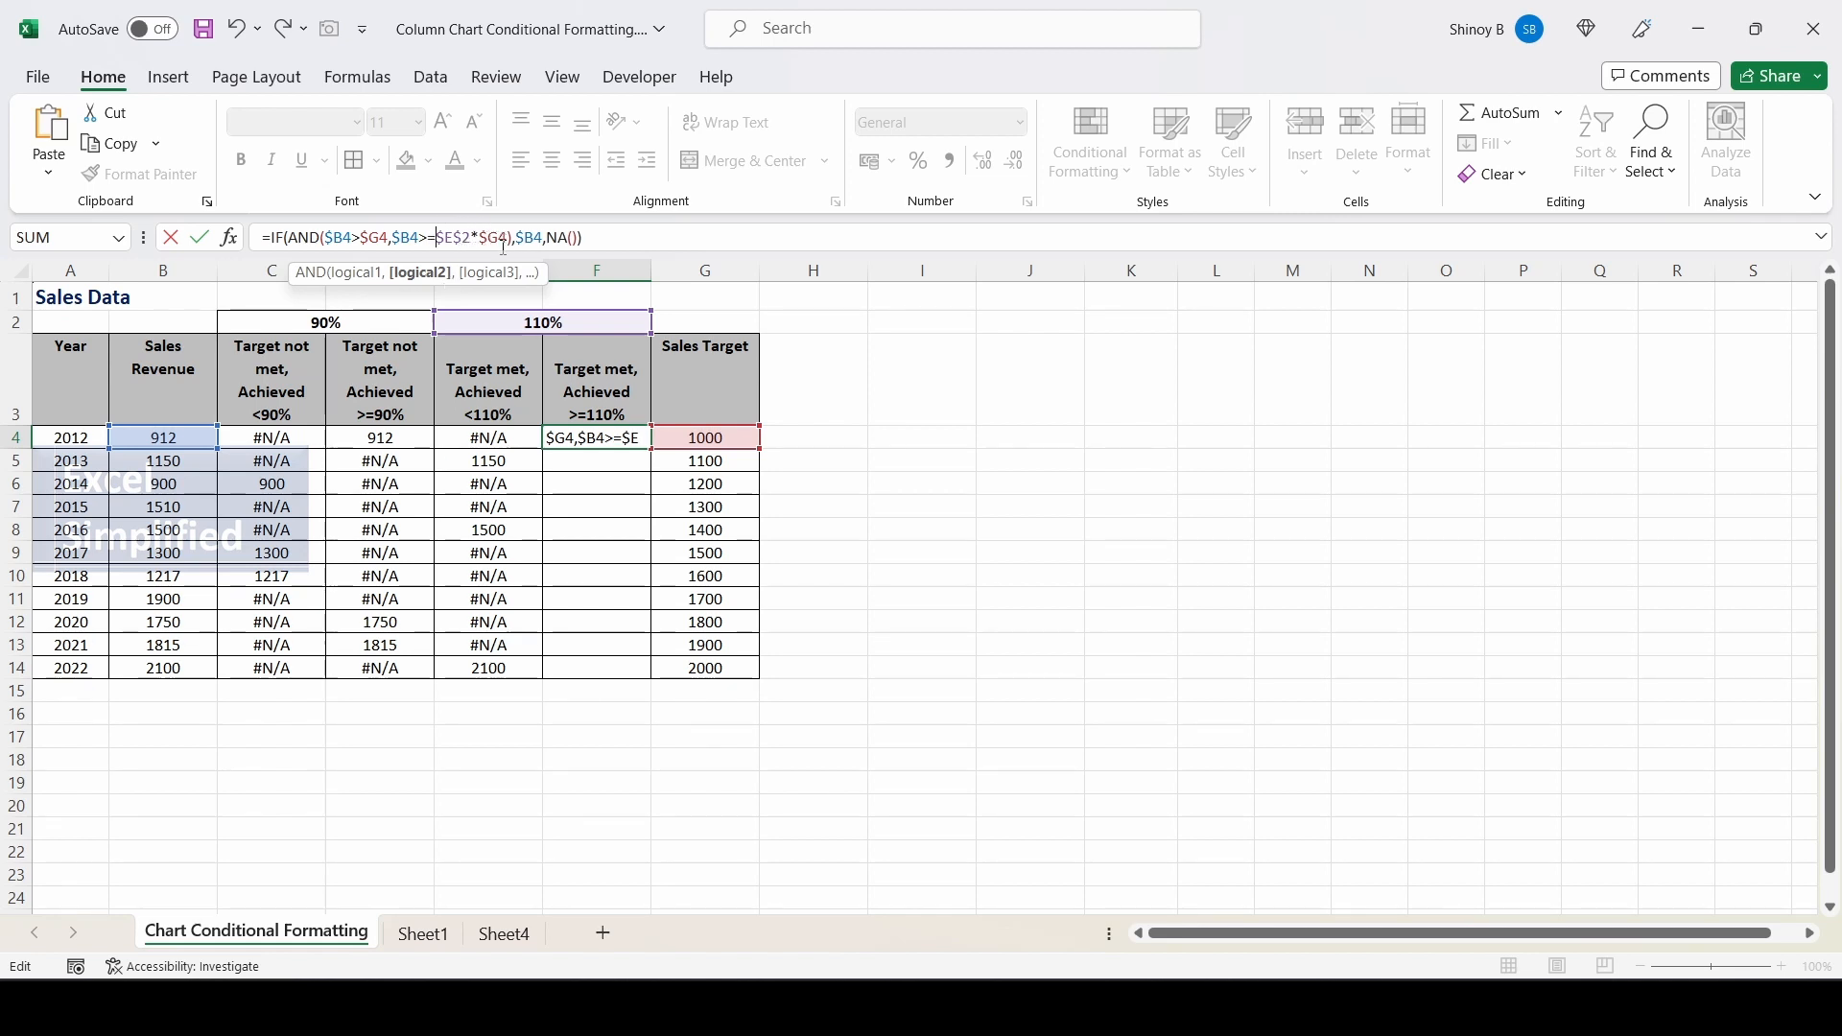
key("Return")
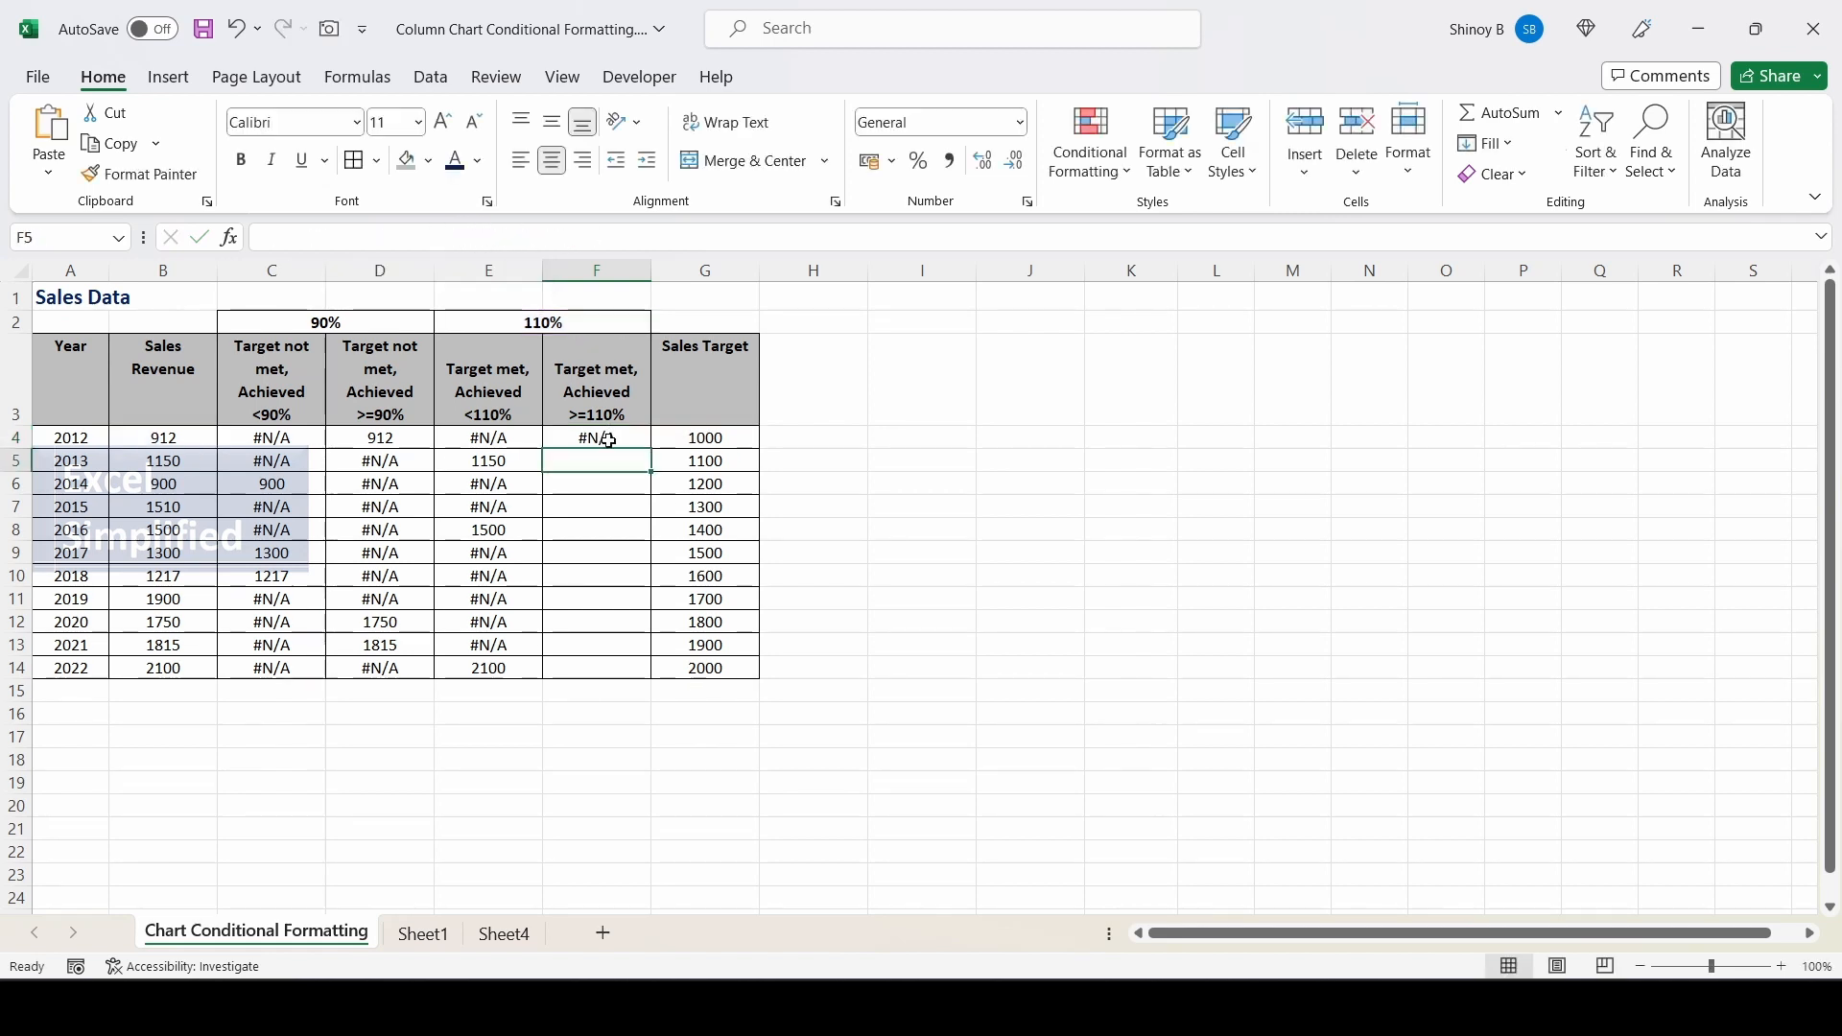
left_click(609, 439)
double_click(651, 449)
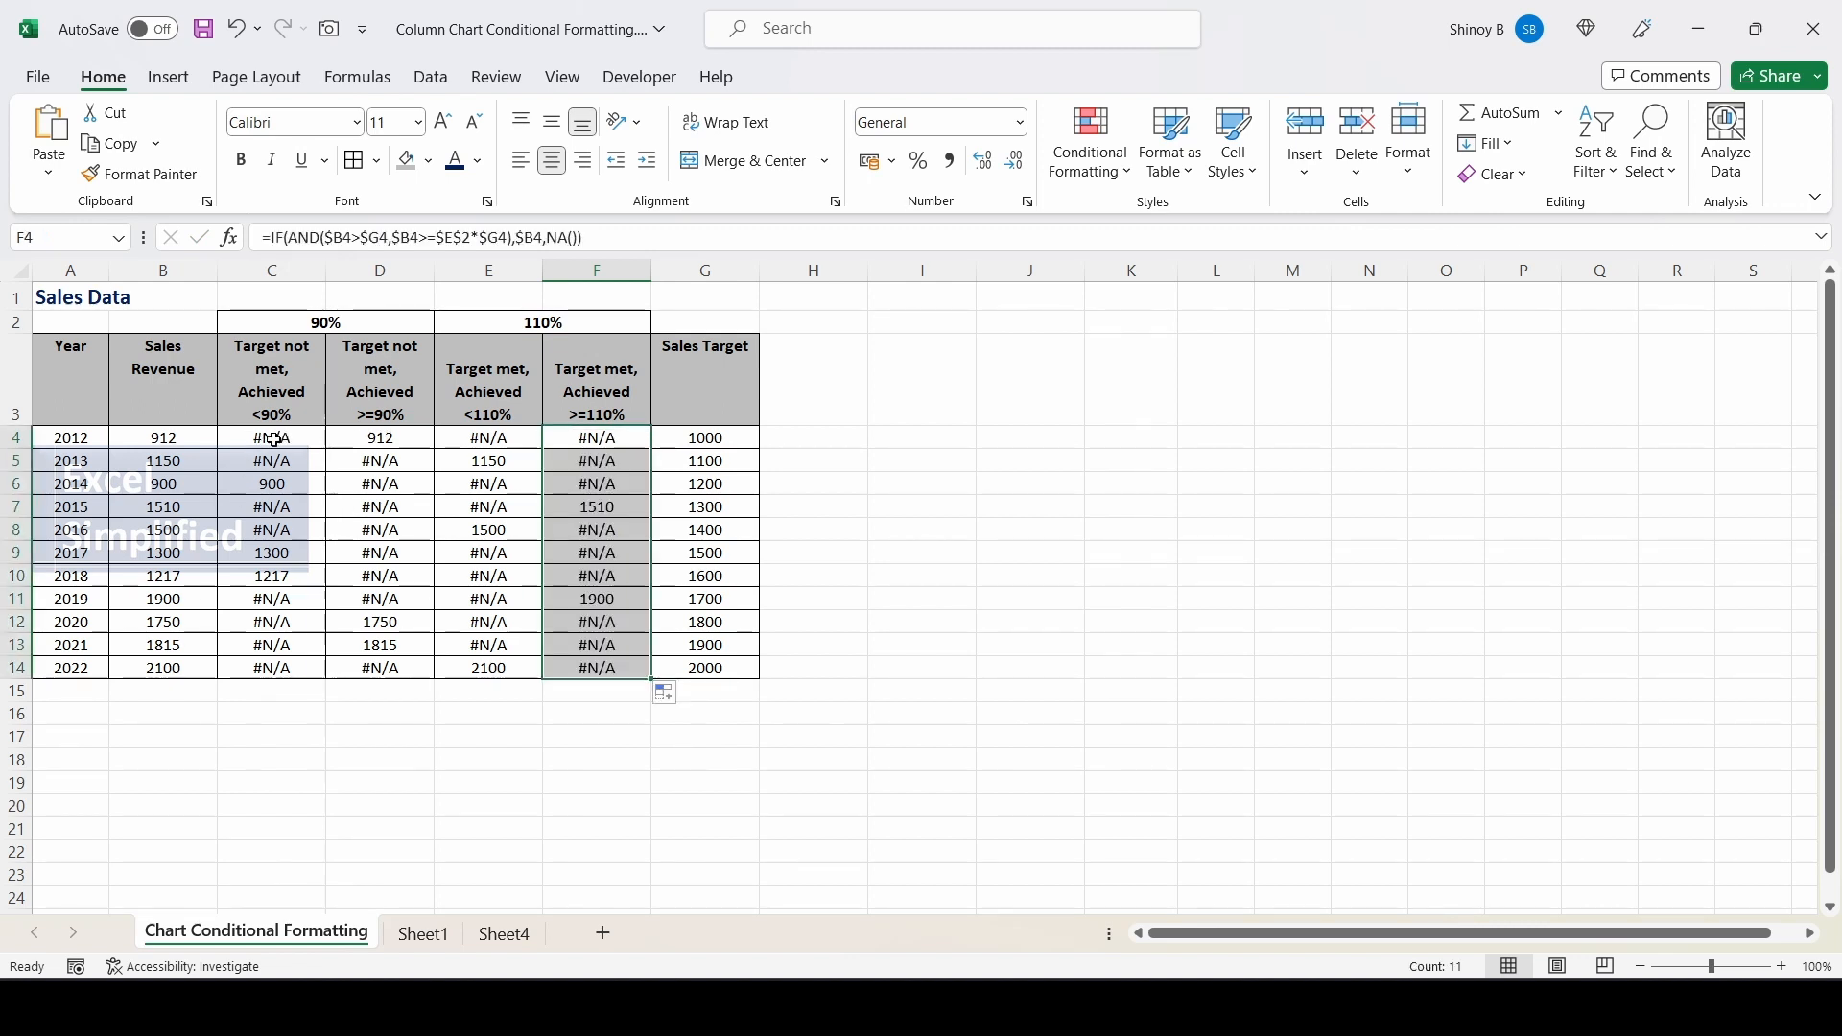
- Examine the category columns C to F for 2012, 2013 and 2014 to see which category each year falls in
left_click_drag(279, 437, 568, 438)
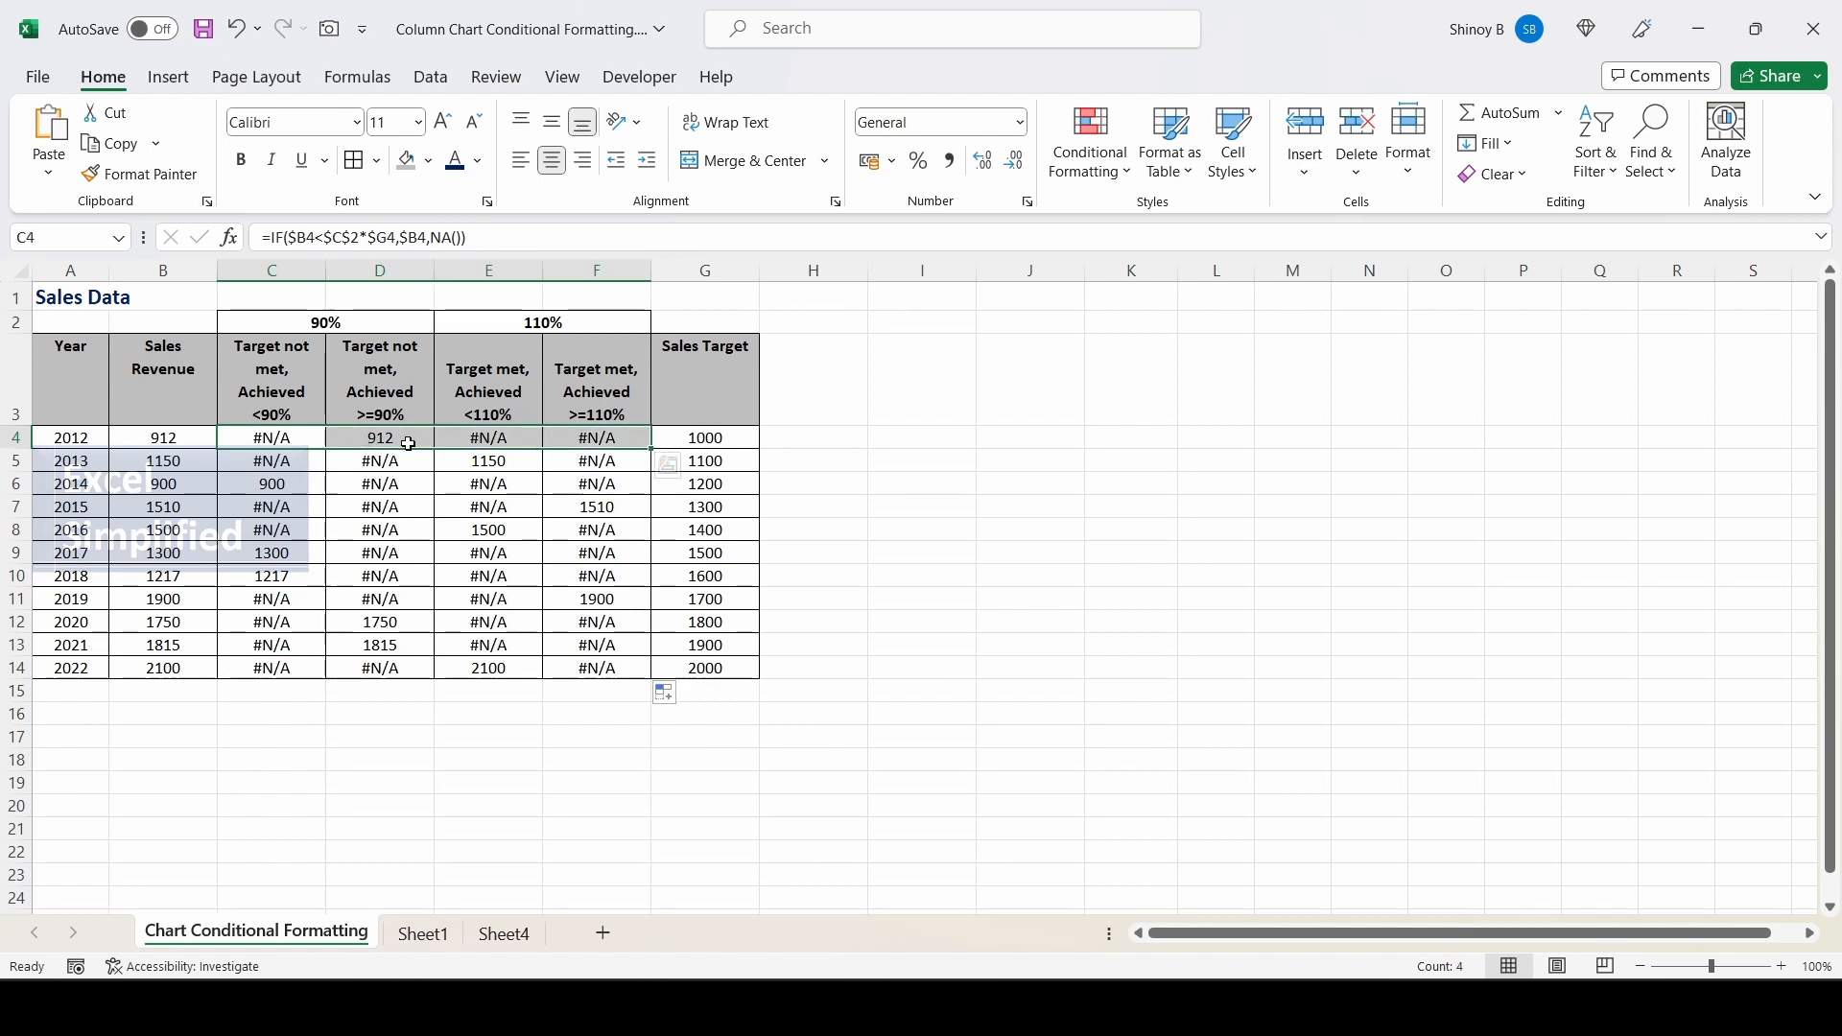
left_click(394, 440)
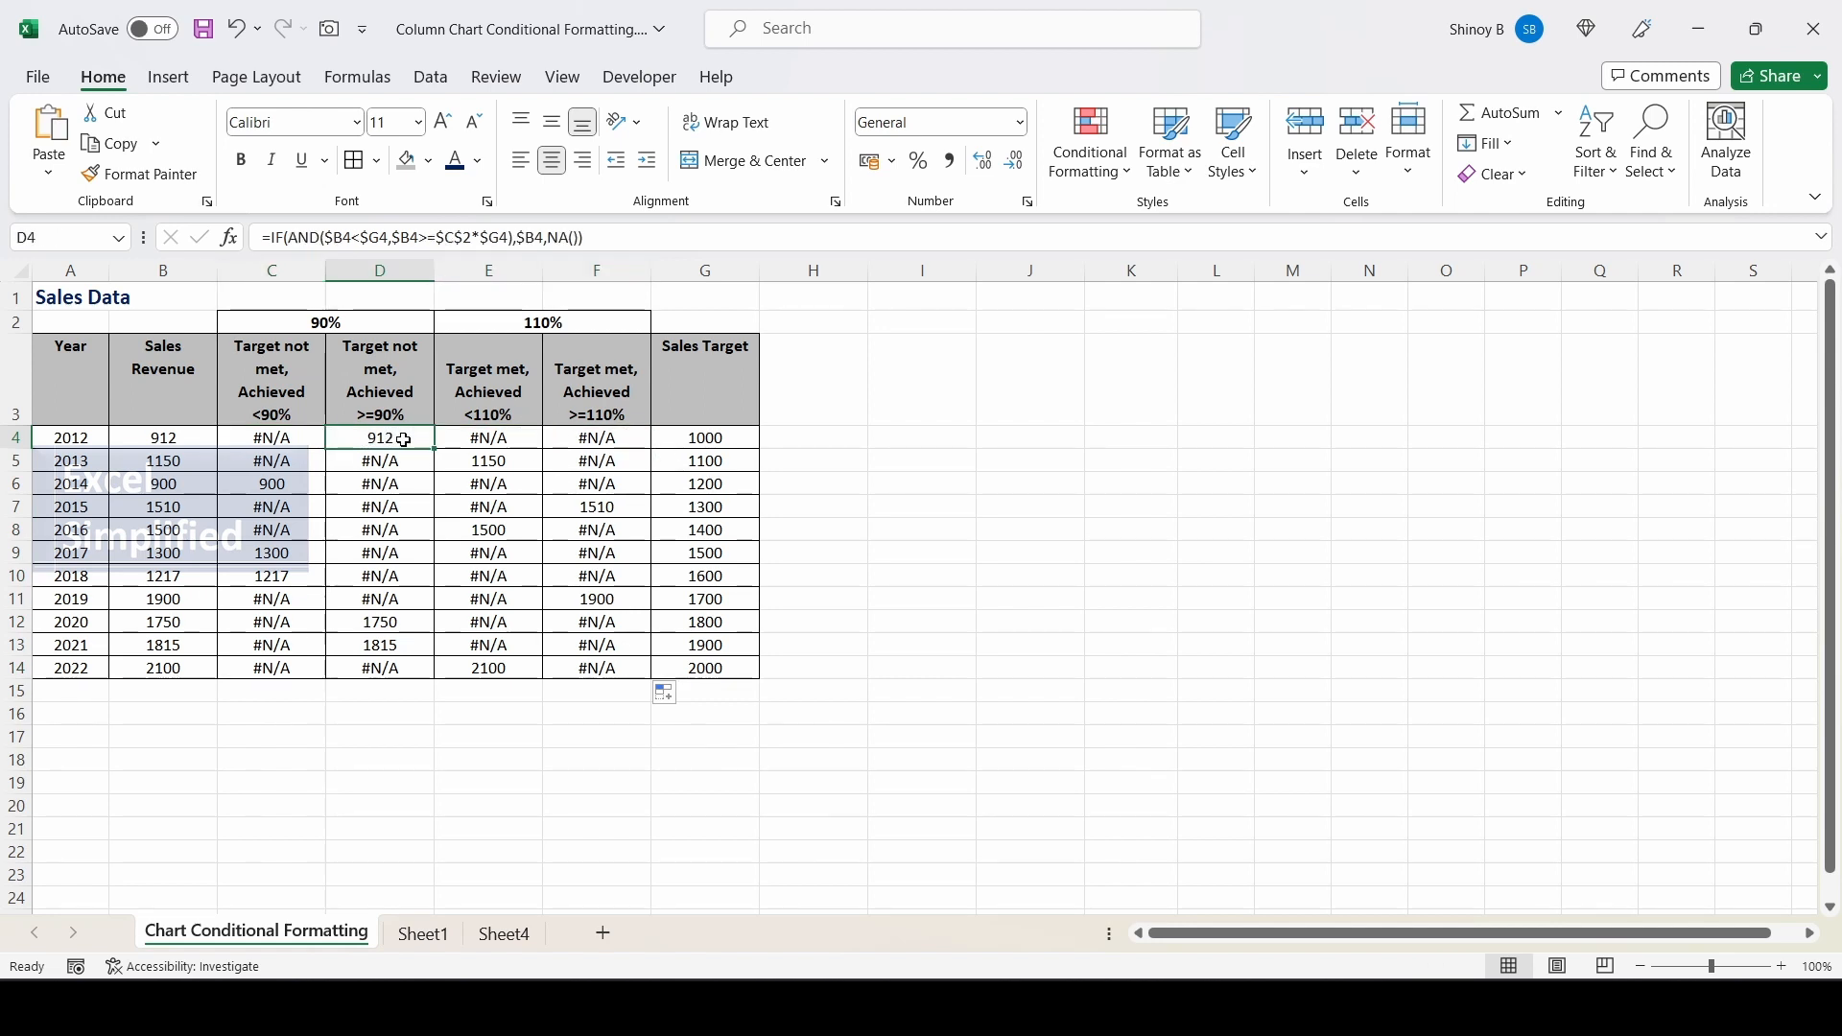
left_click_drag(272, 468, 641, 463)
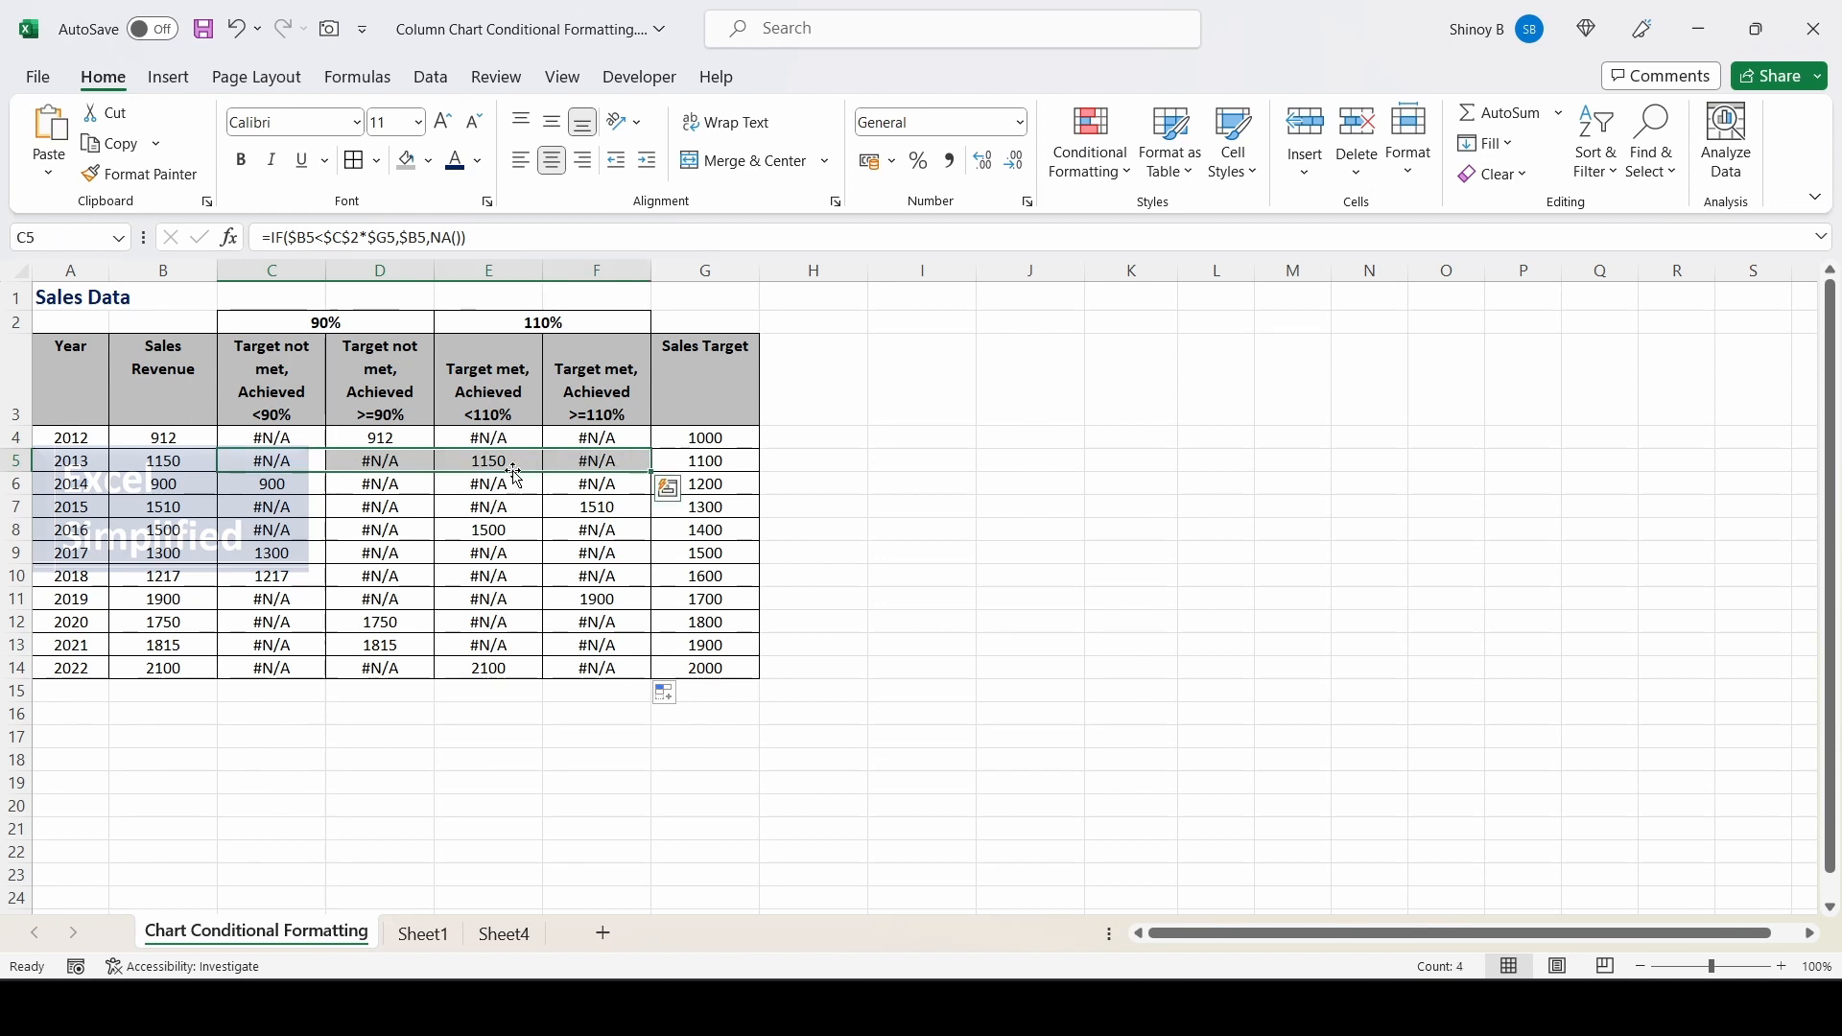
left_click(305, 492)
left_click_drag(305, 491, 641, 490)
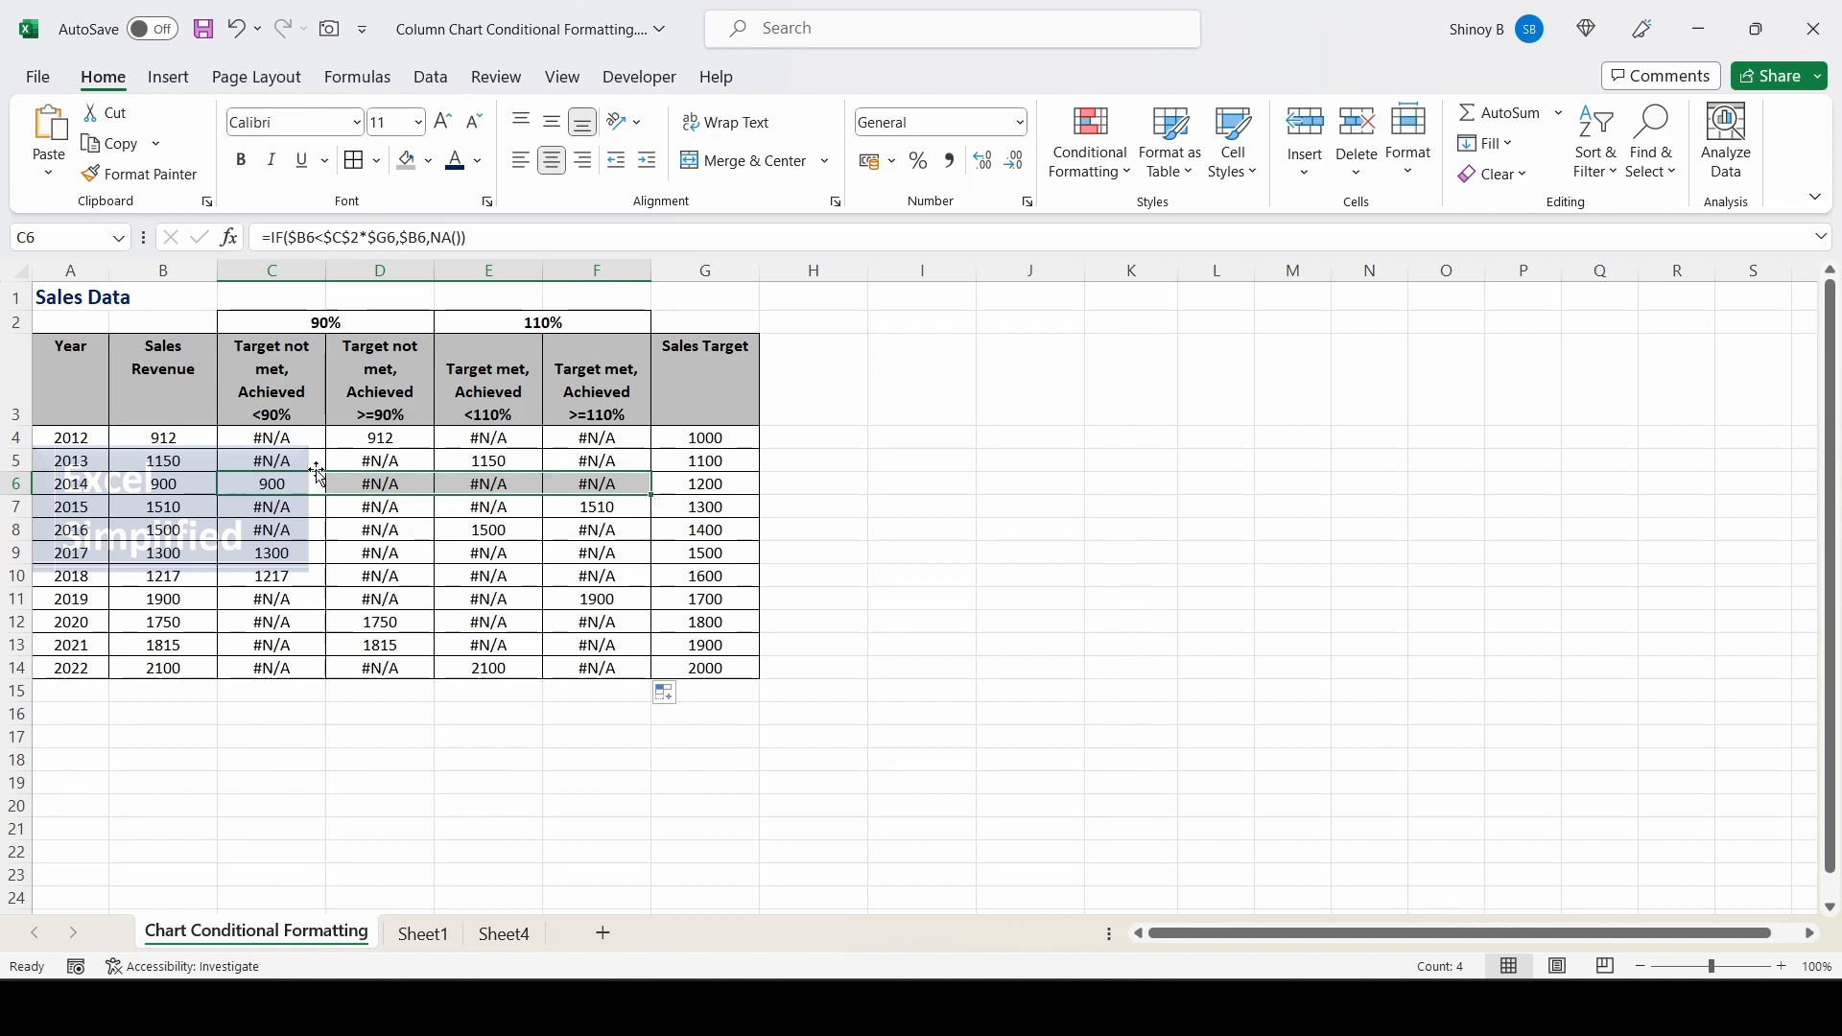
left_click(286, 444)
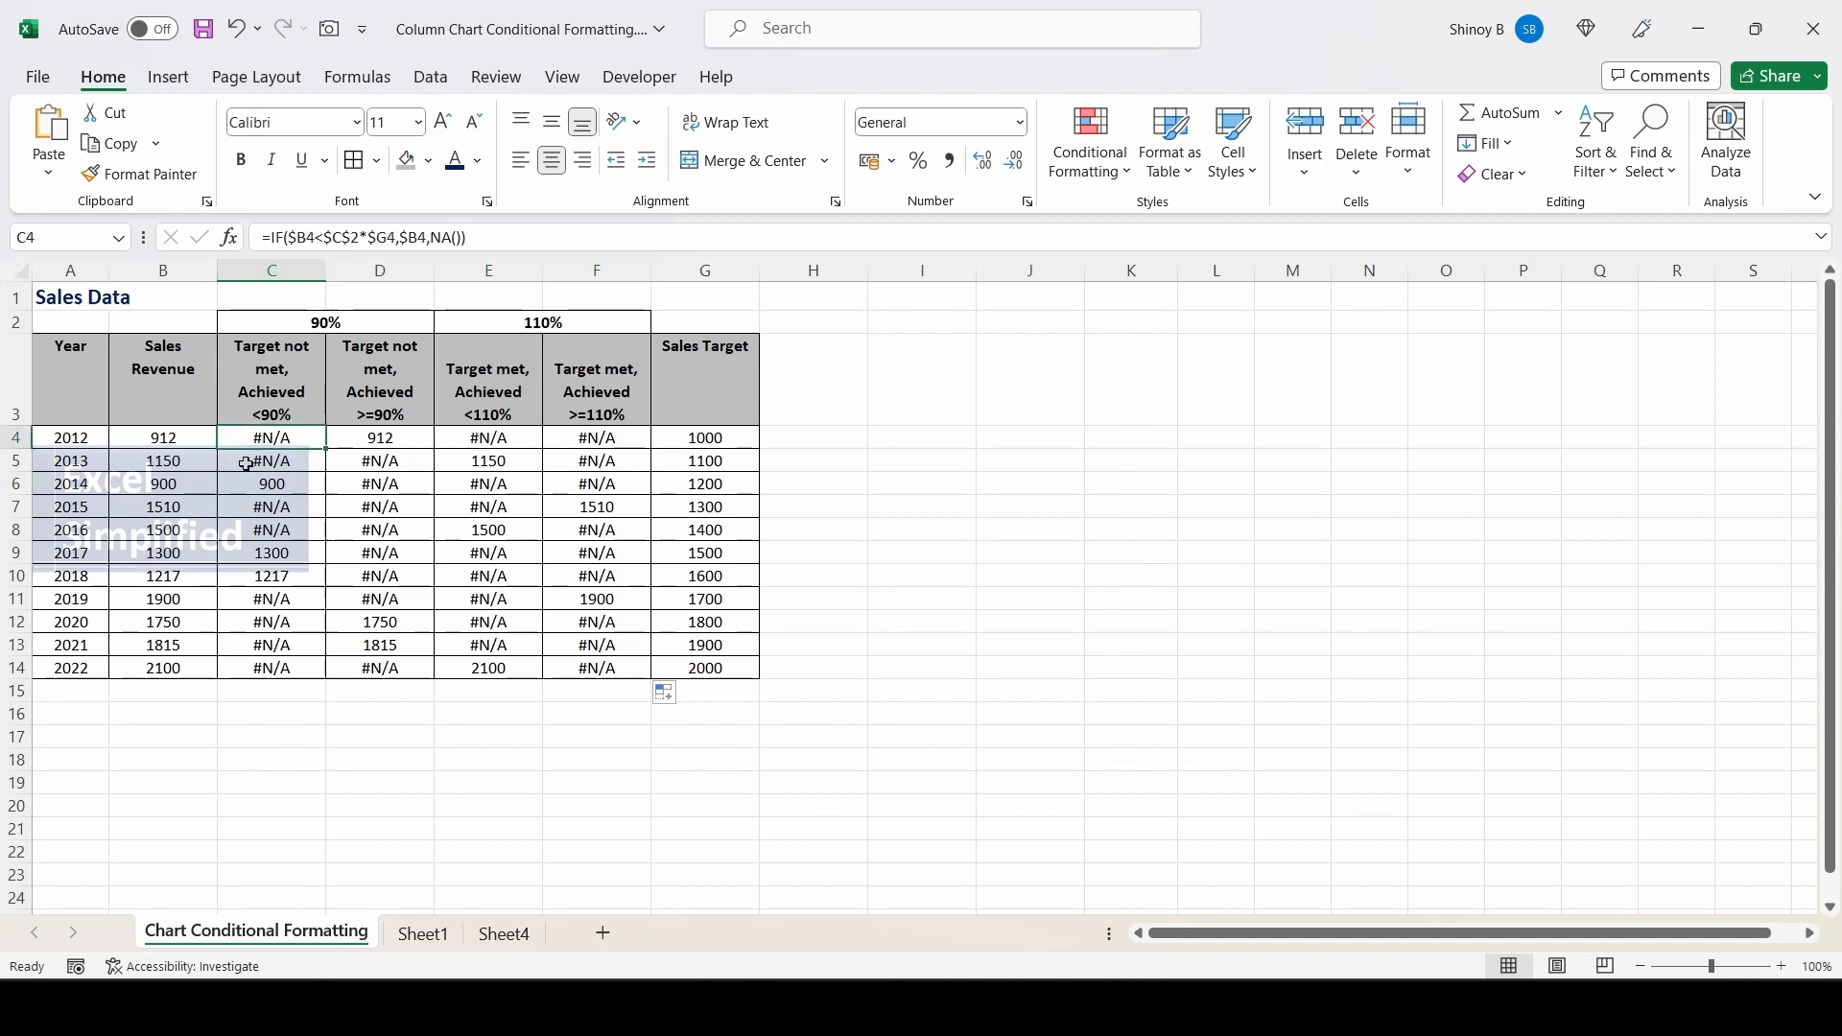
- Insert a 2-D clustered column chart from the category and Sales Target columns, range C3:G14
left_click_drag(266, 360, 706, 668)
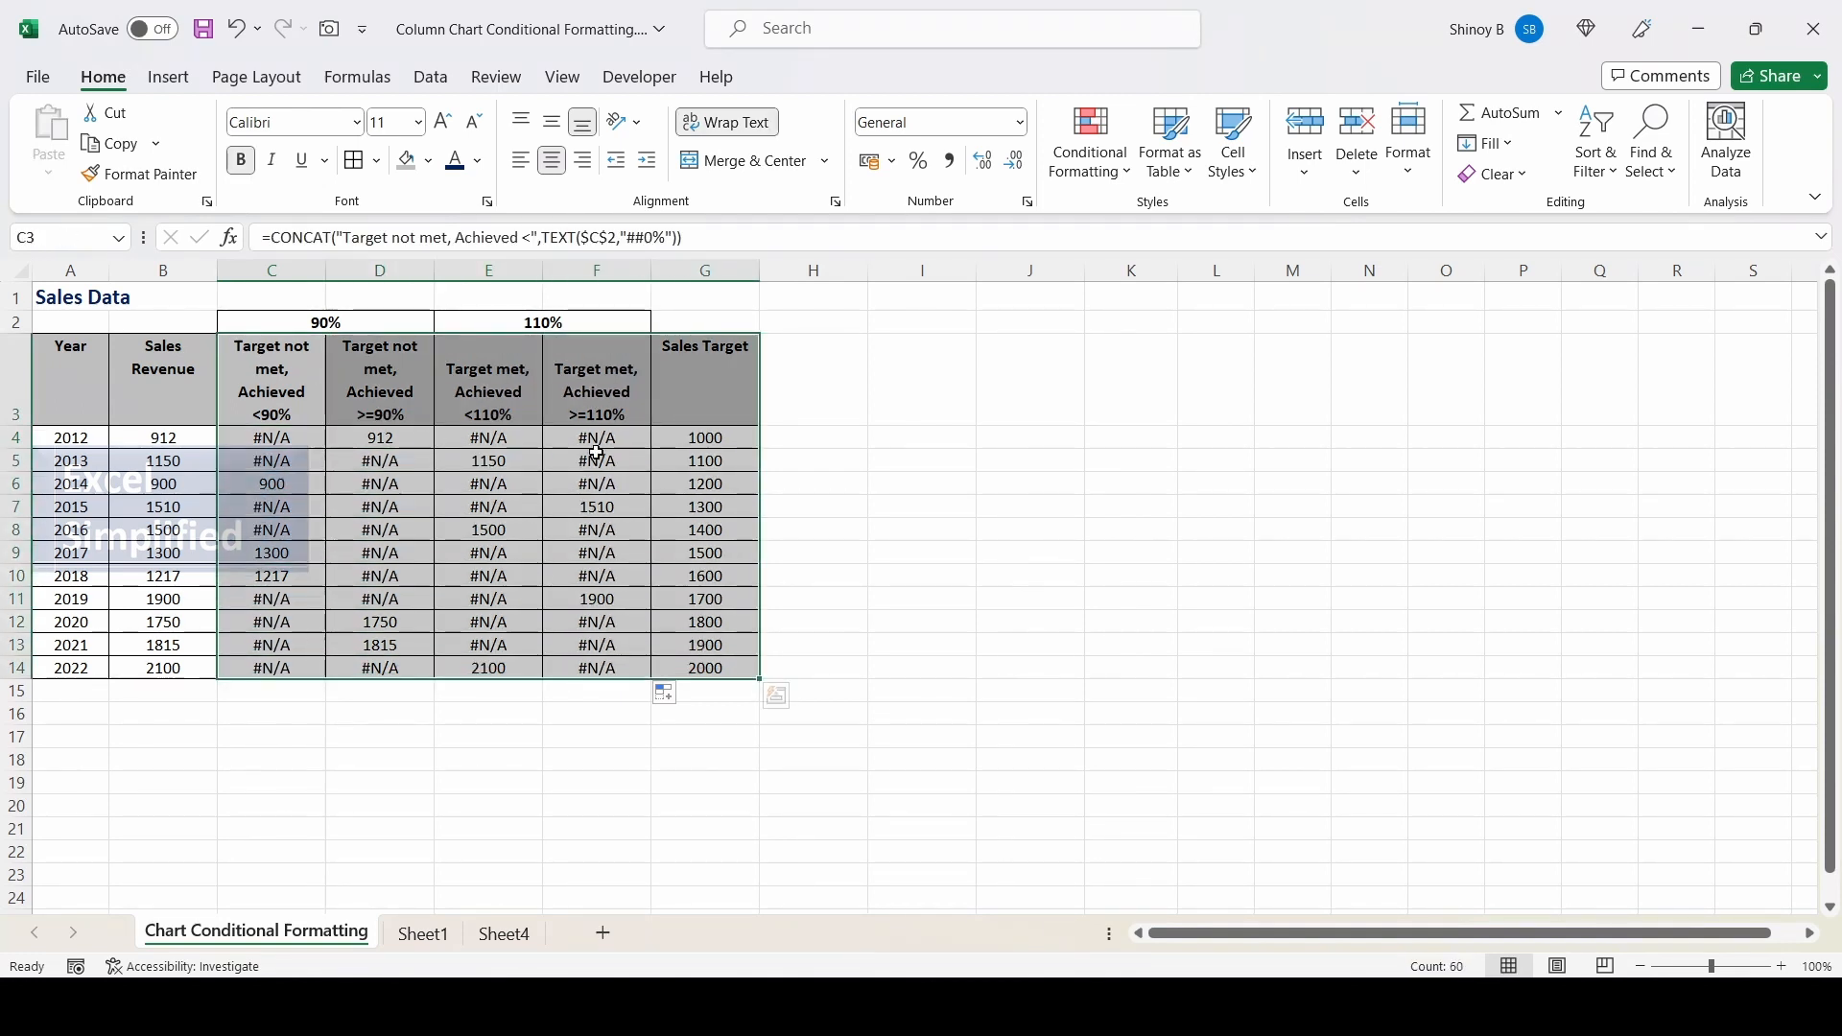
left_click(175, 81)
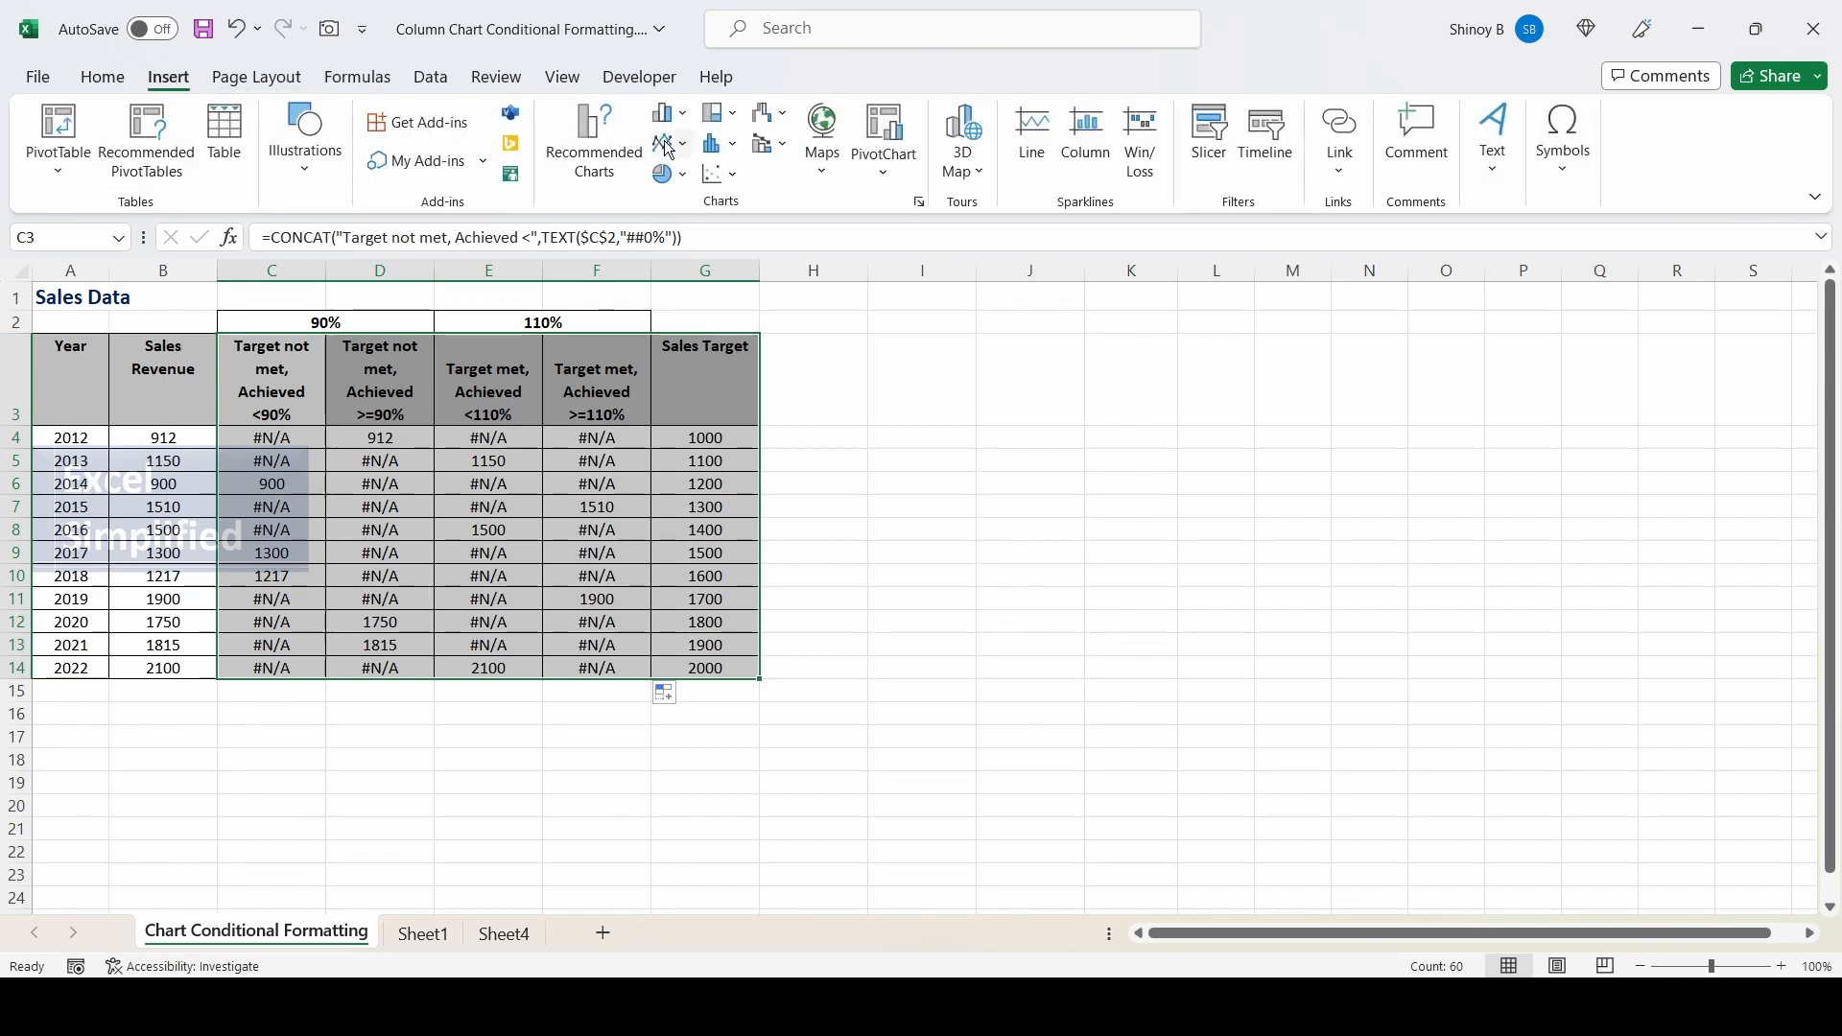
left_click(684, 117)
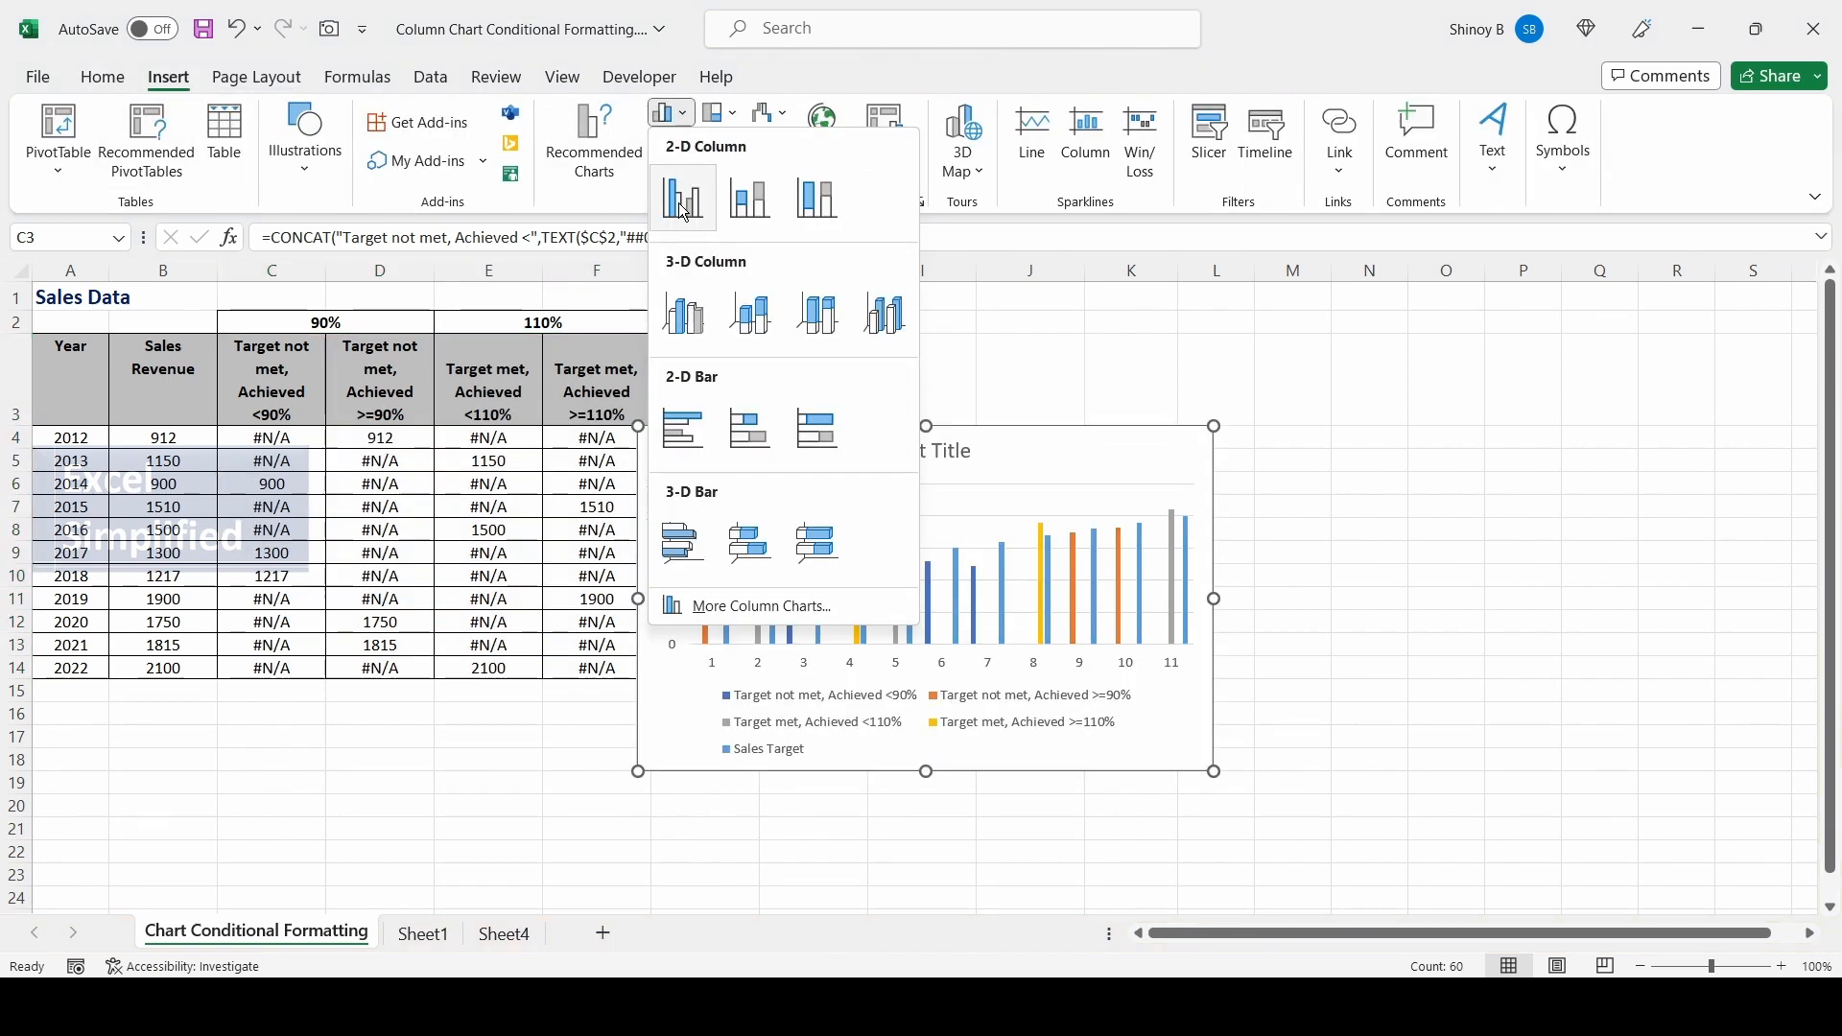
left_click(683, 198)
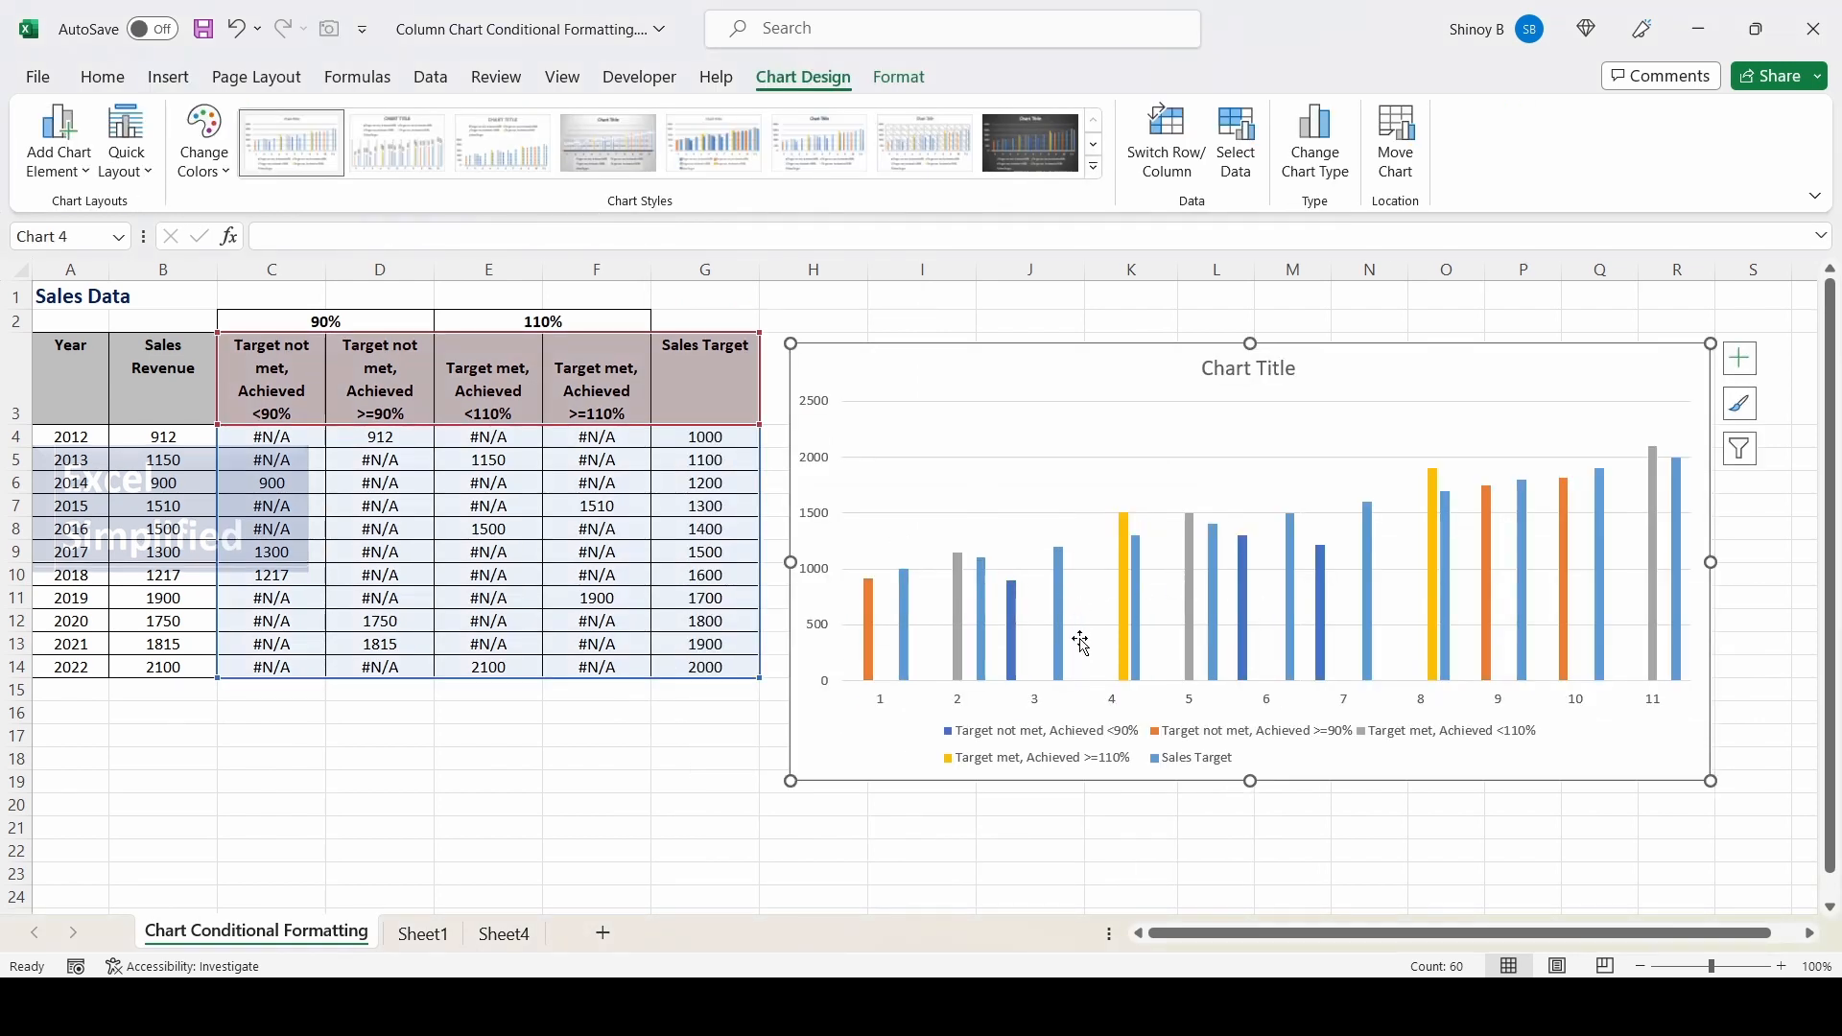
- Change the chart type of the Sales Target series to Line with Markers, leaving the other series as clustered columns
left_click(1289, 568)
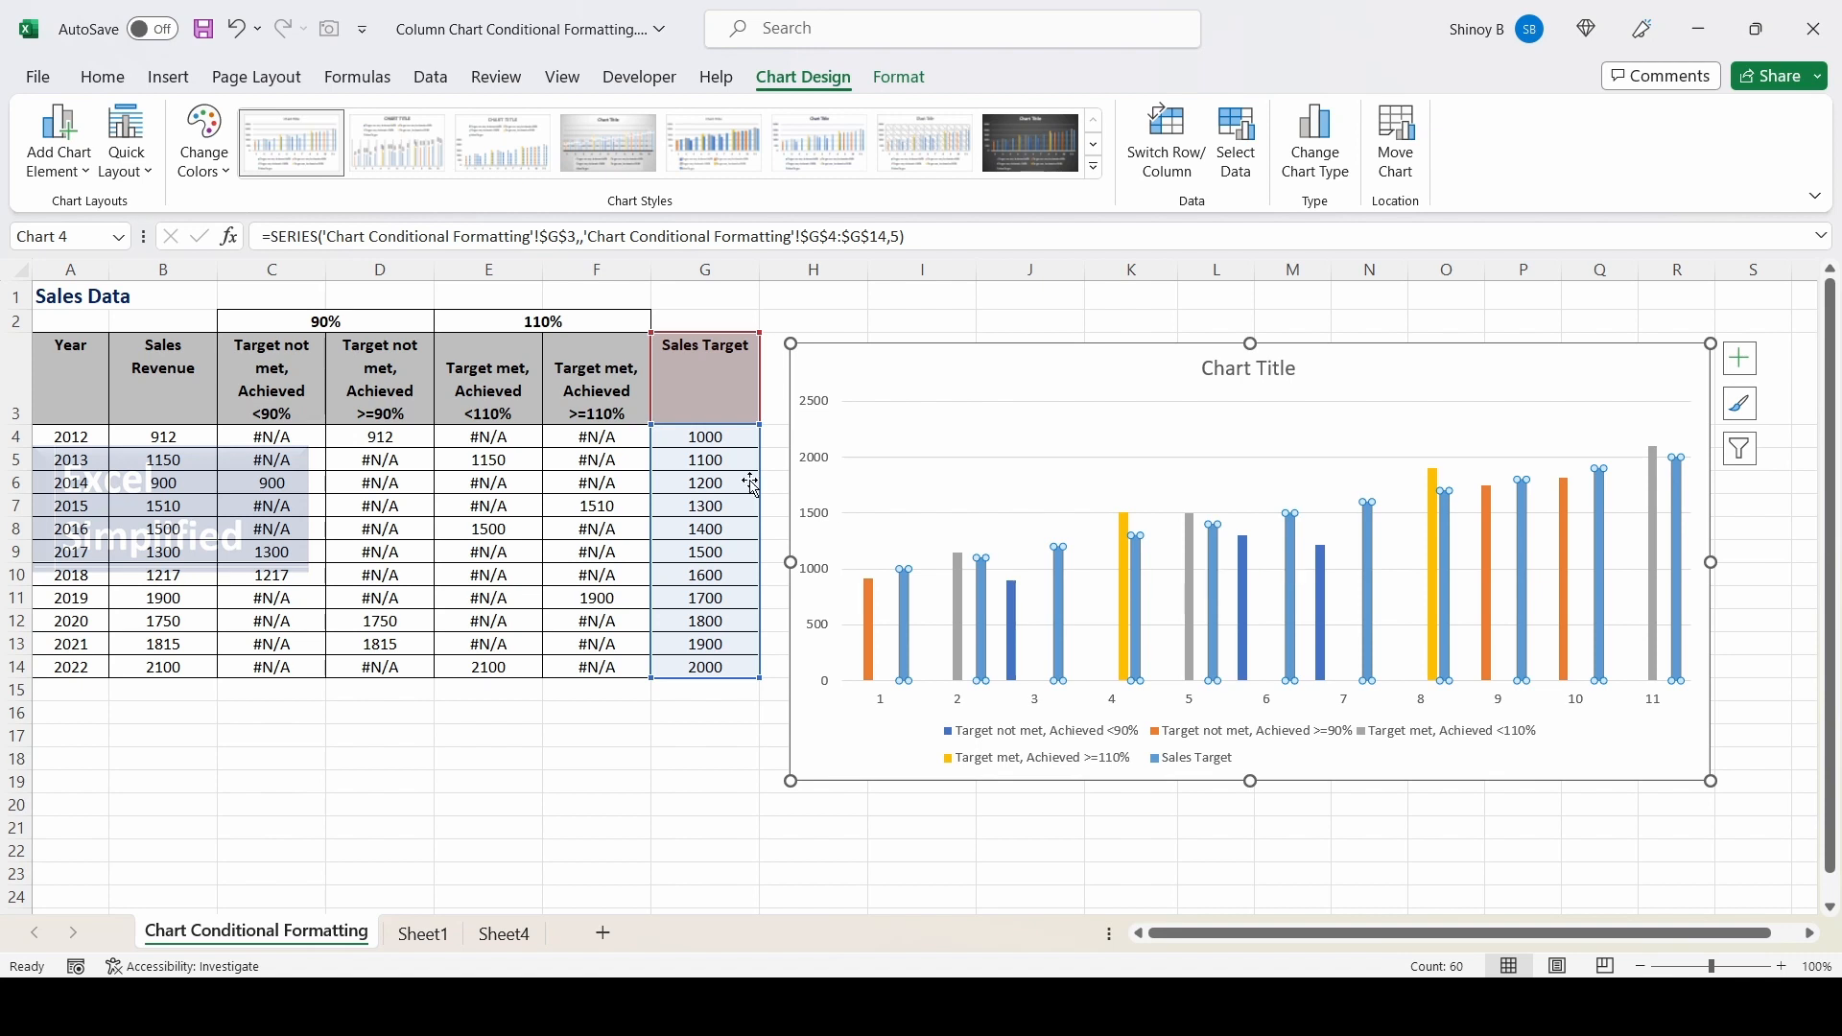
right_click(1291, 556)
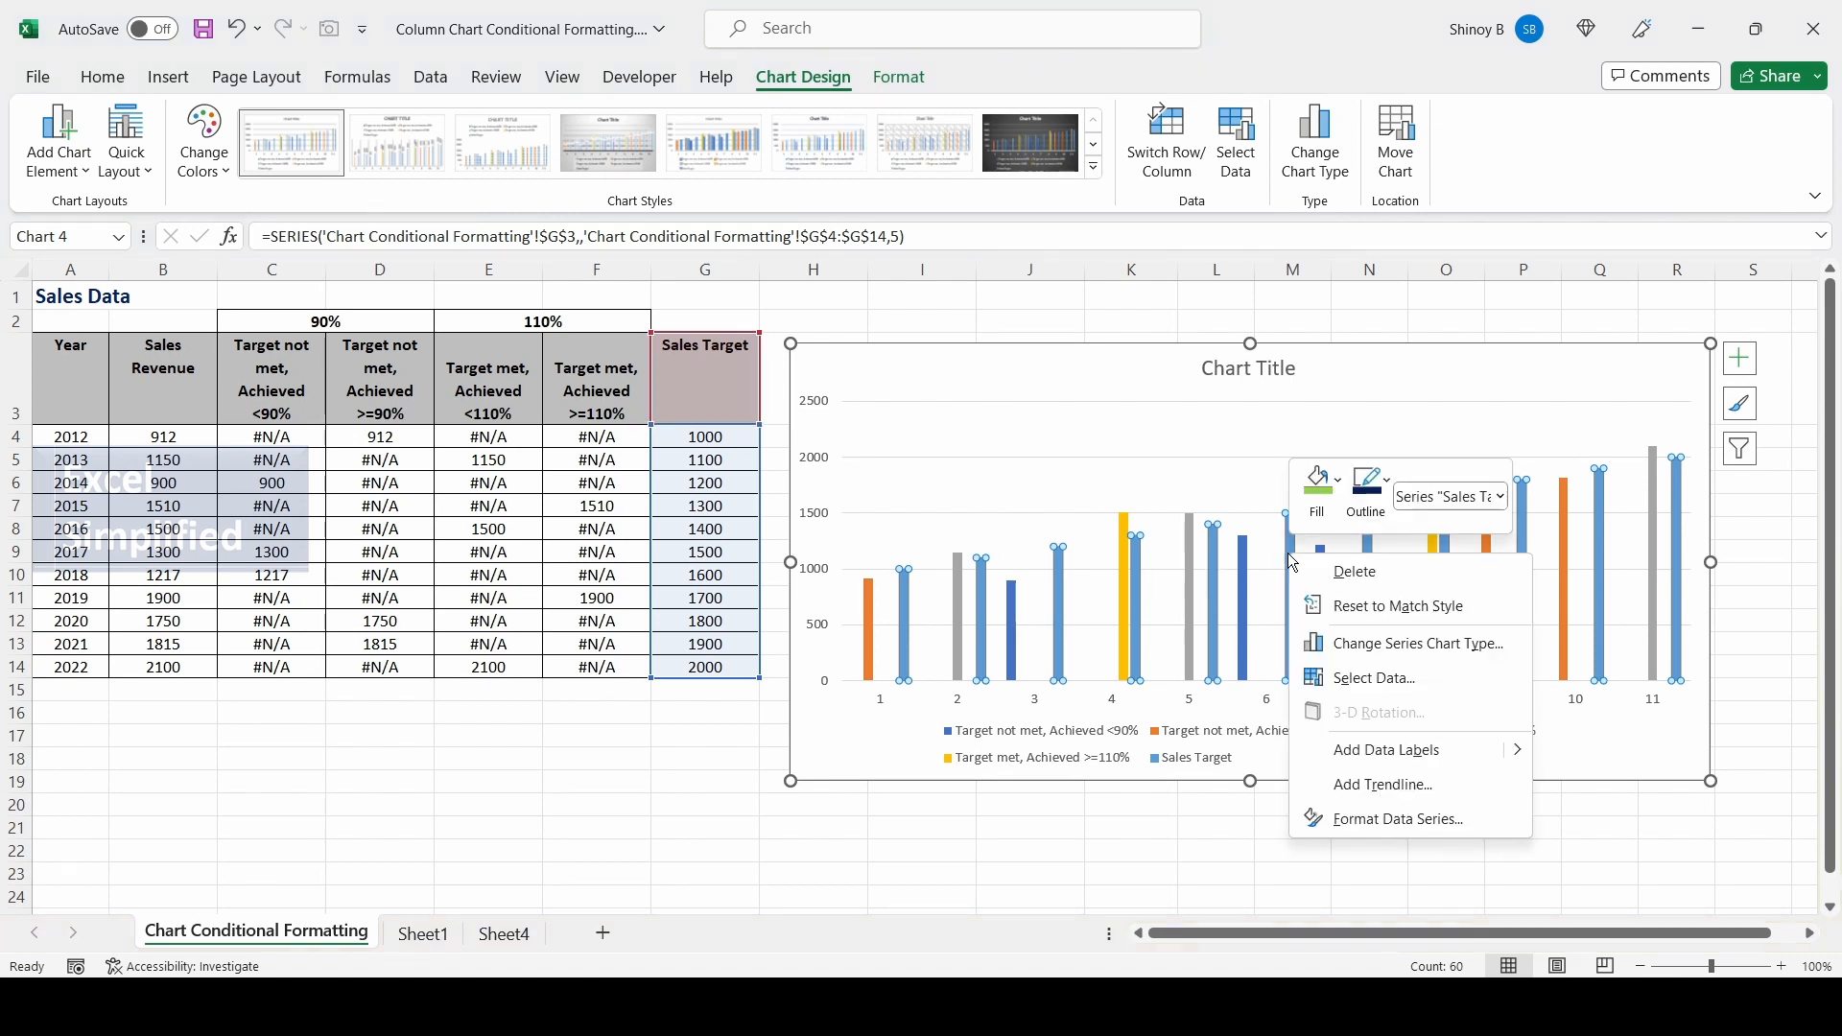
left_click(1388, 652)
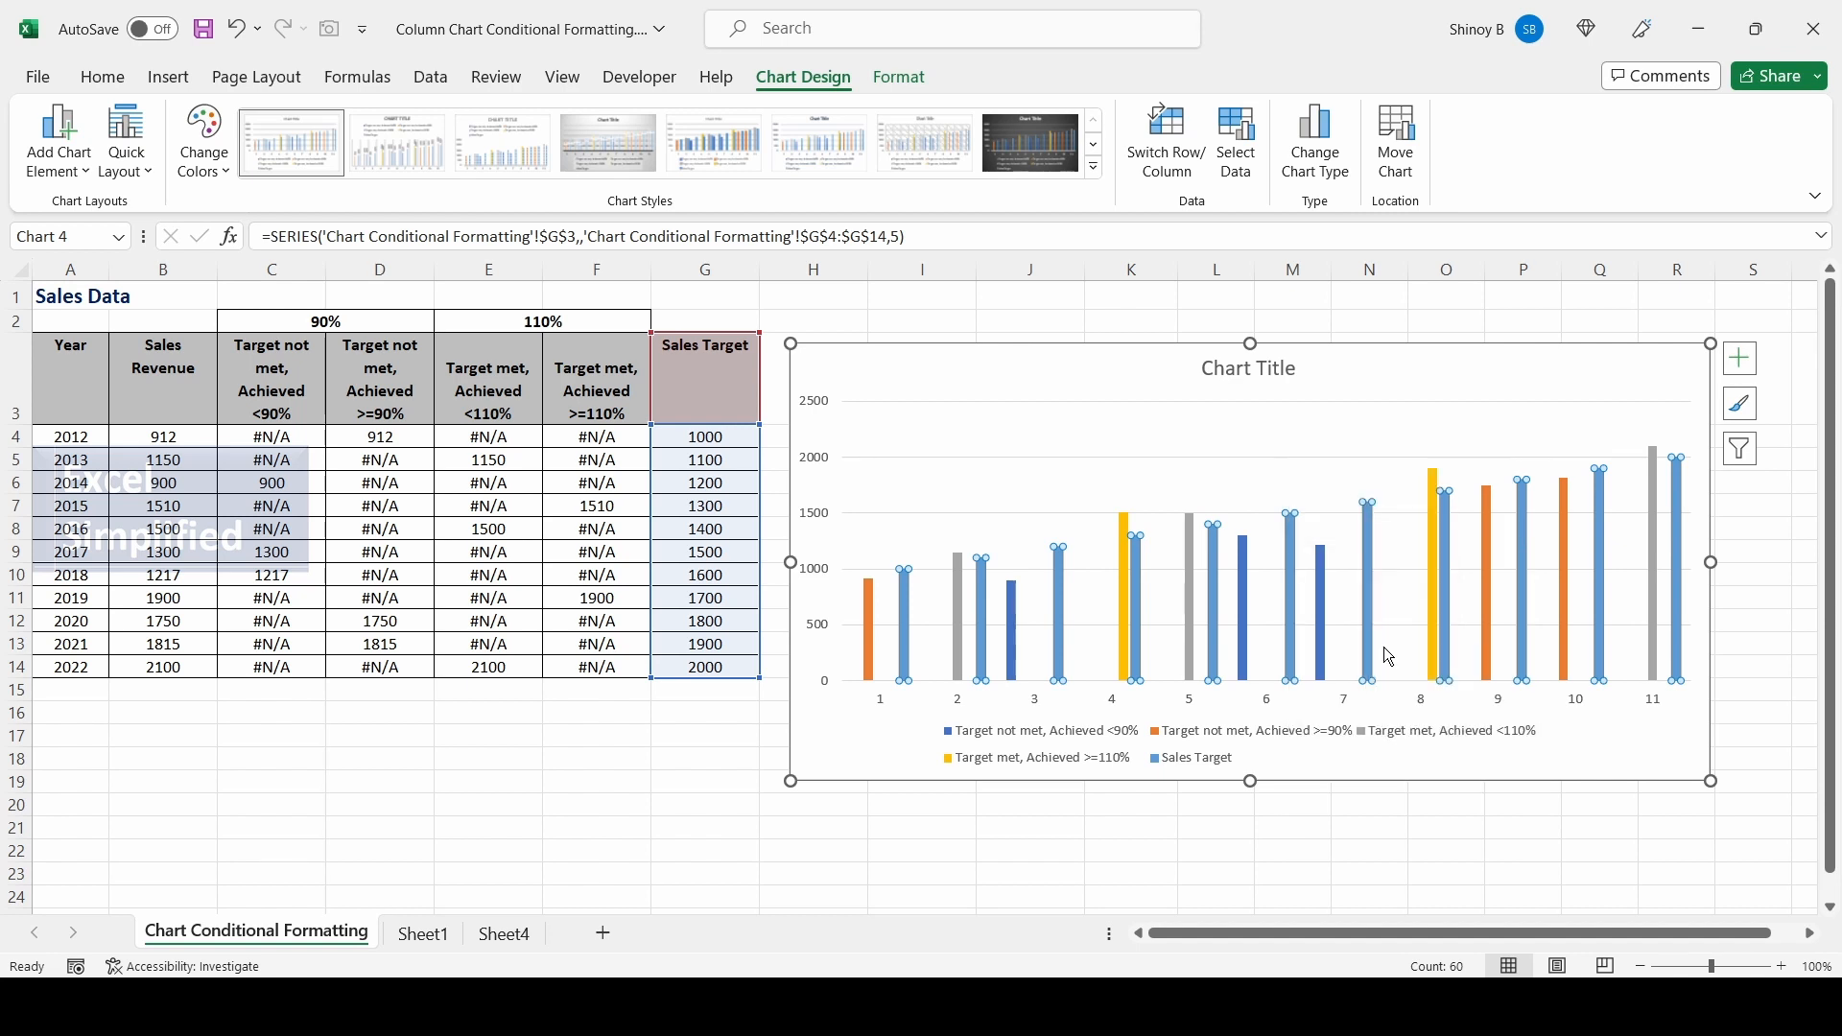
scroll(1036, 722, "down", 2)
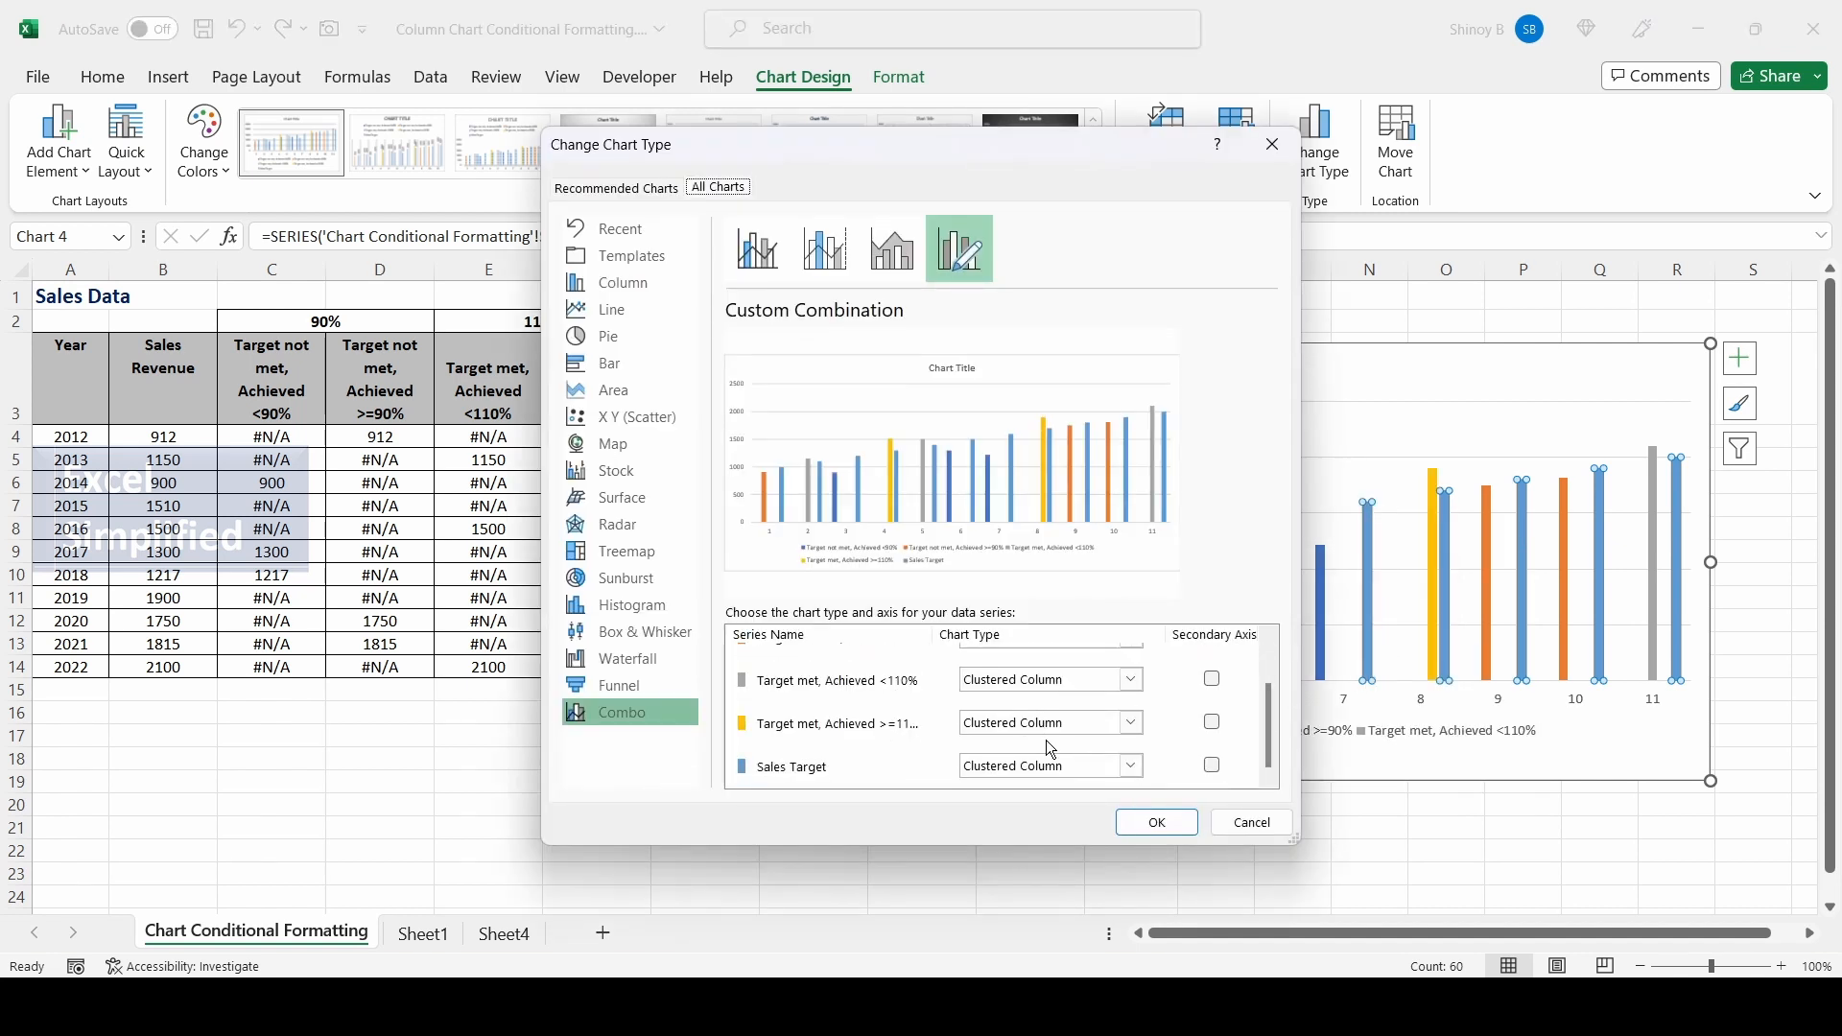
left_click(1131, 766)
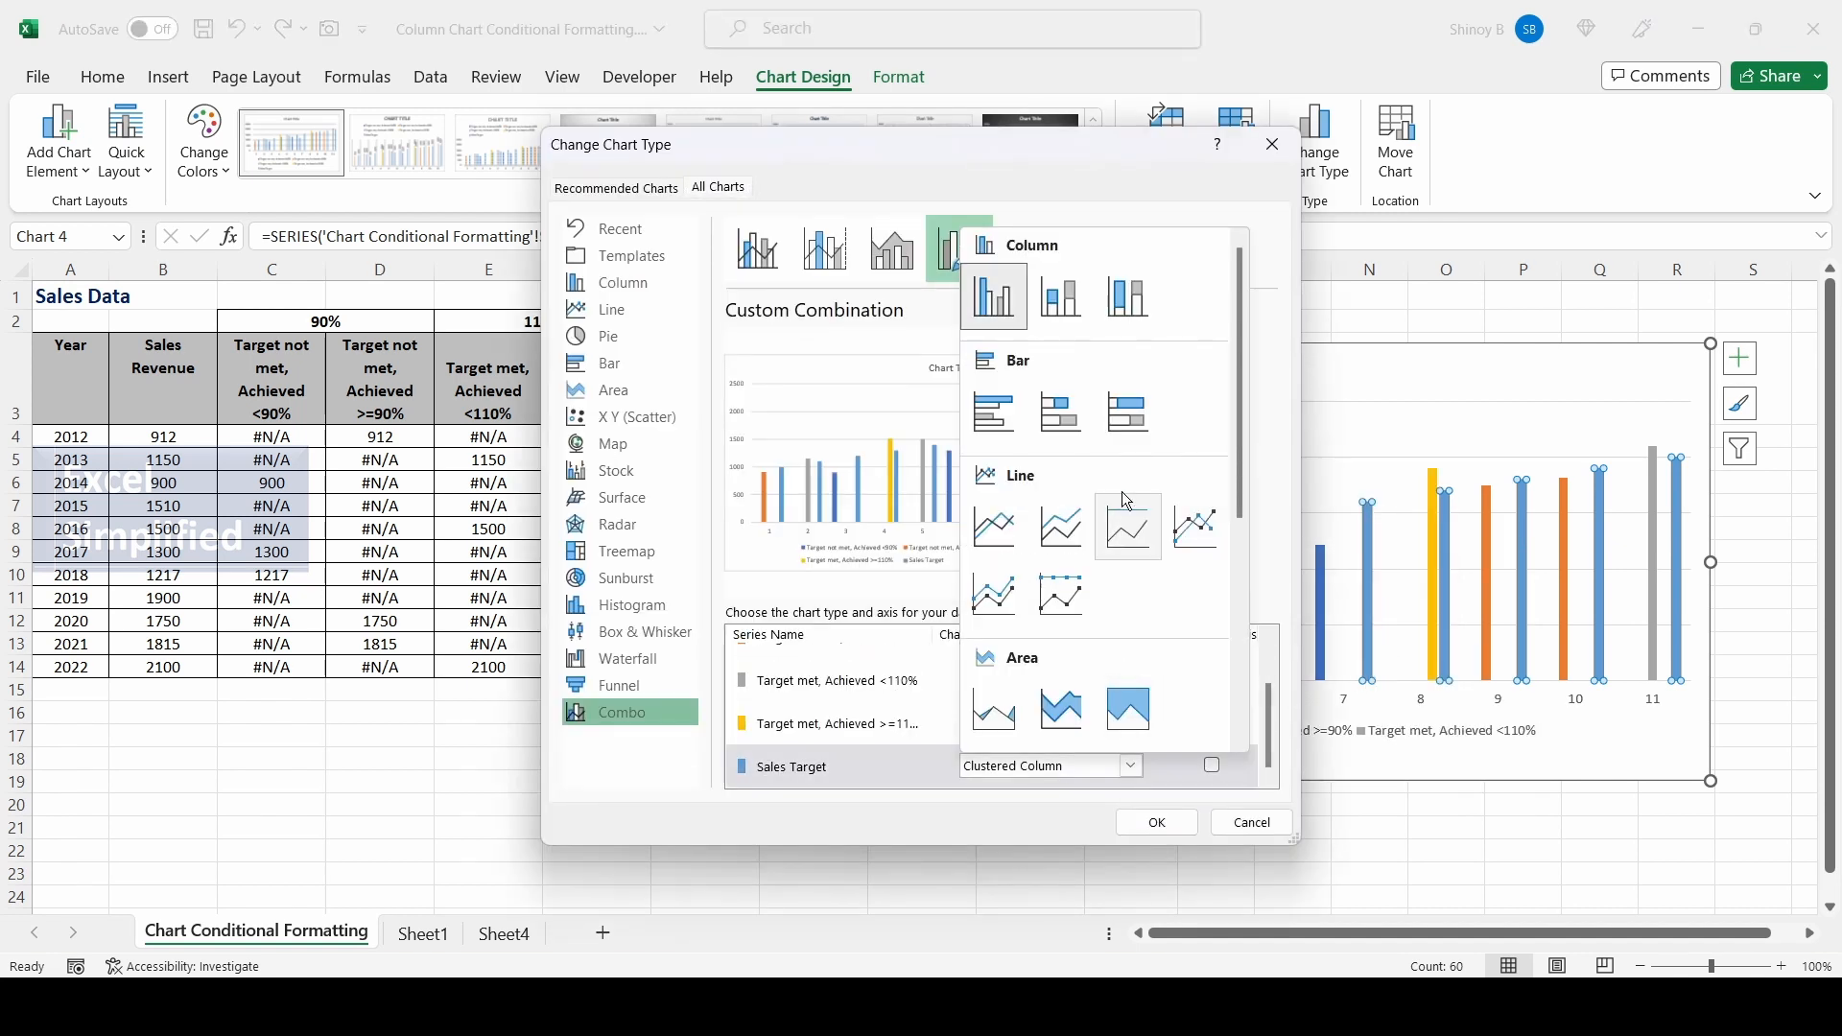
left_click(1213, 525)
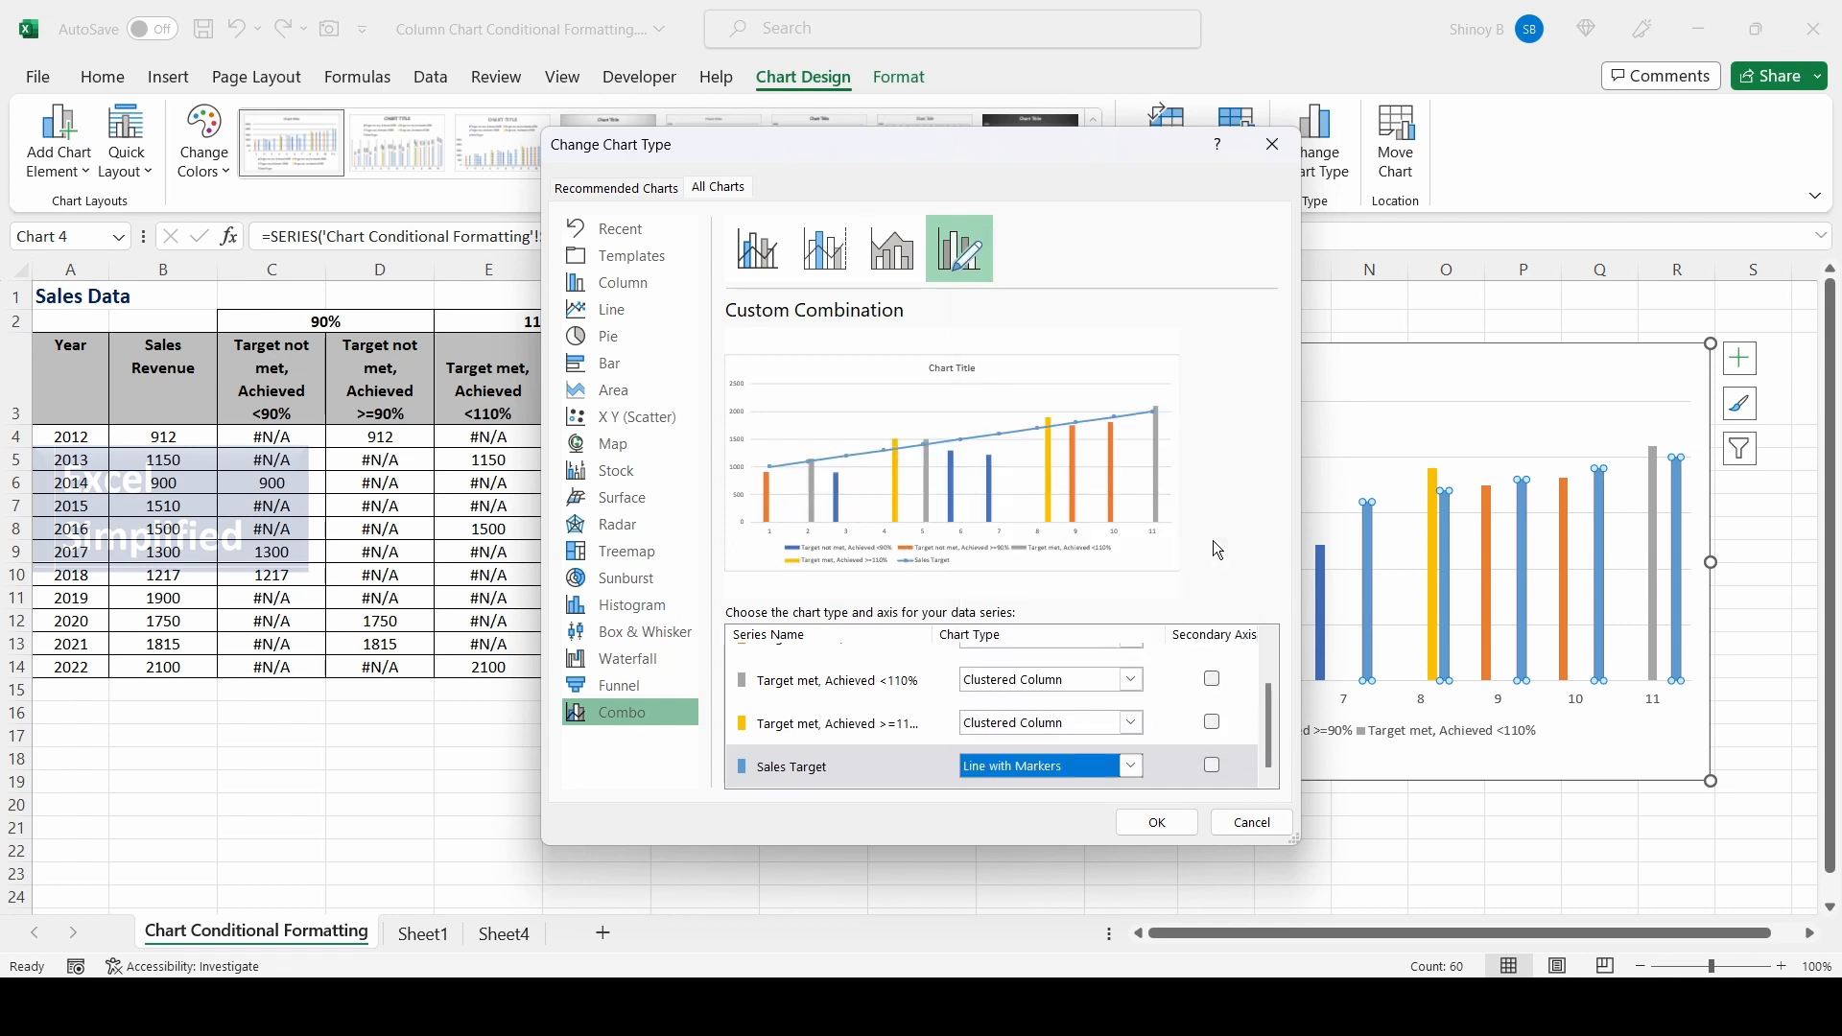
left_click(1162, 827)
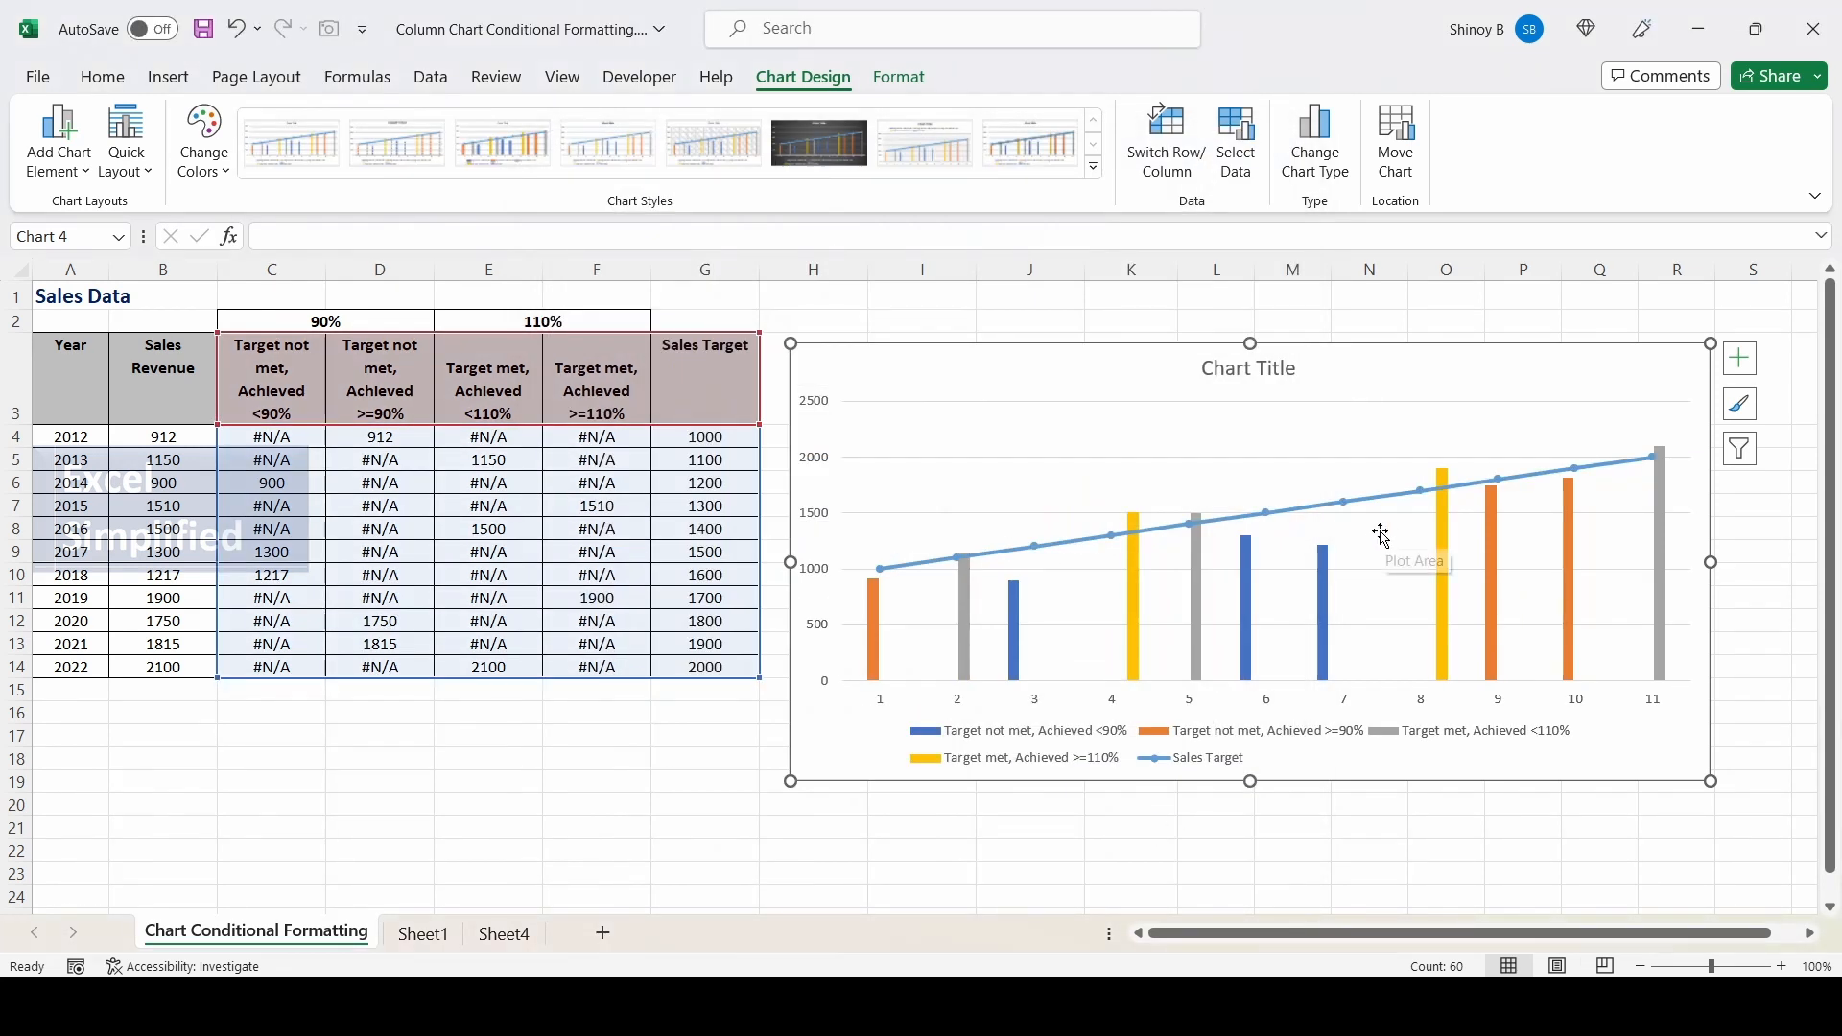
- Set the outline colour of the Sales Target line to standard dark blue
left_click(1378, 507)
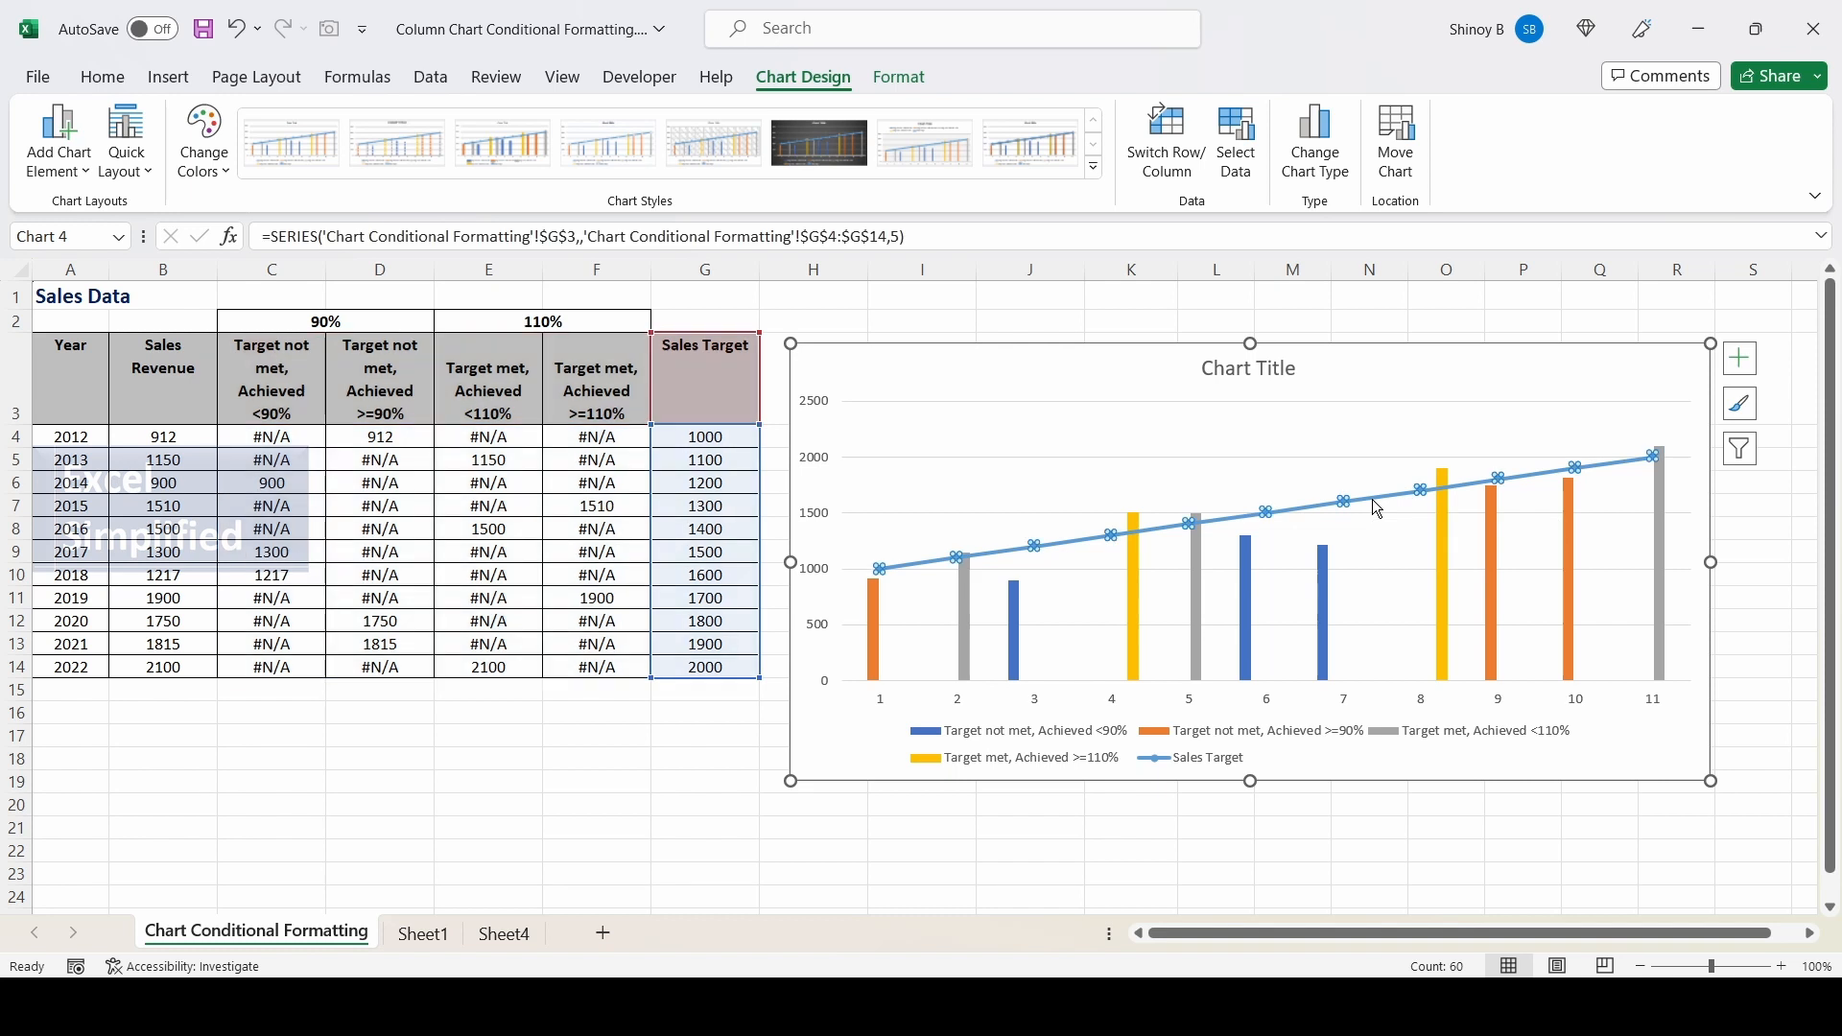
right_click(1378, 508)
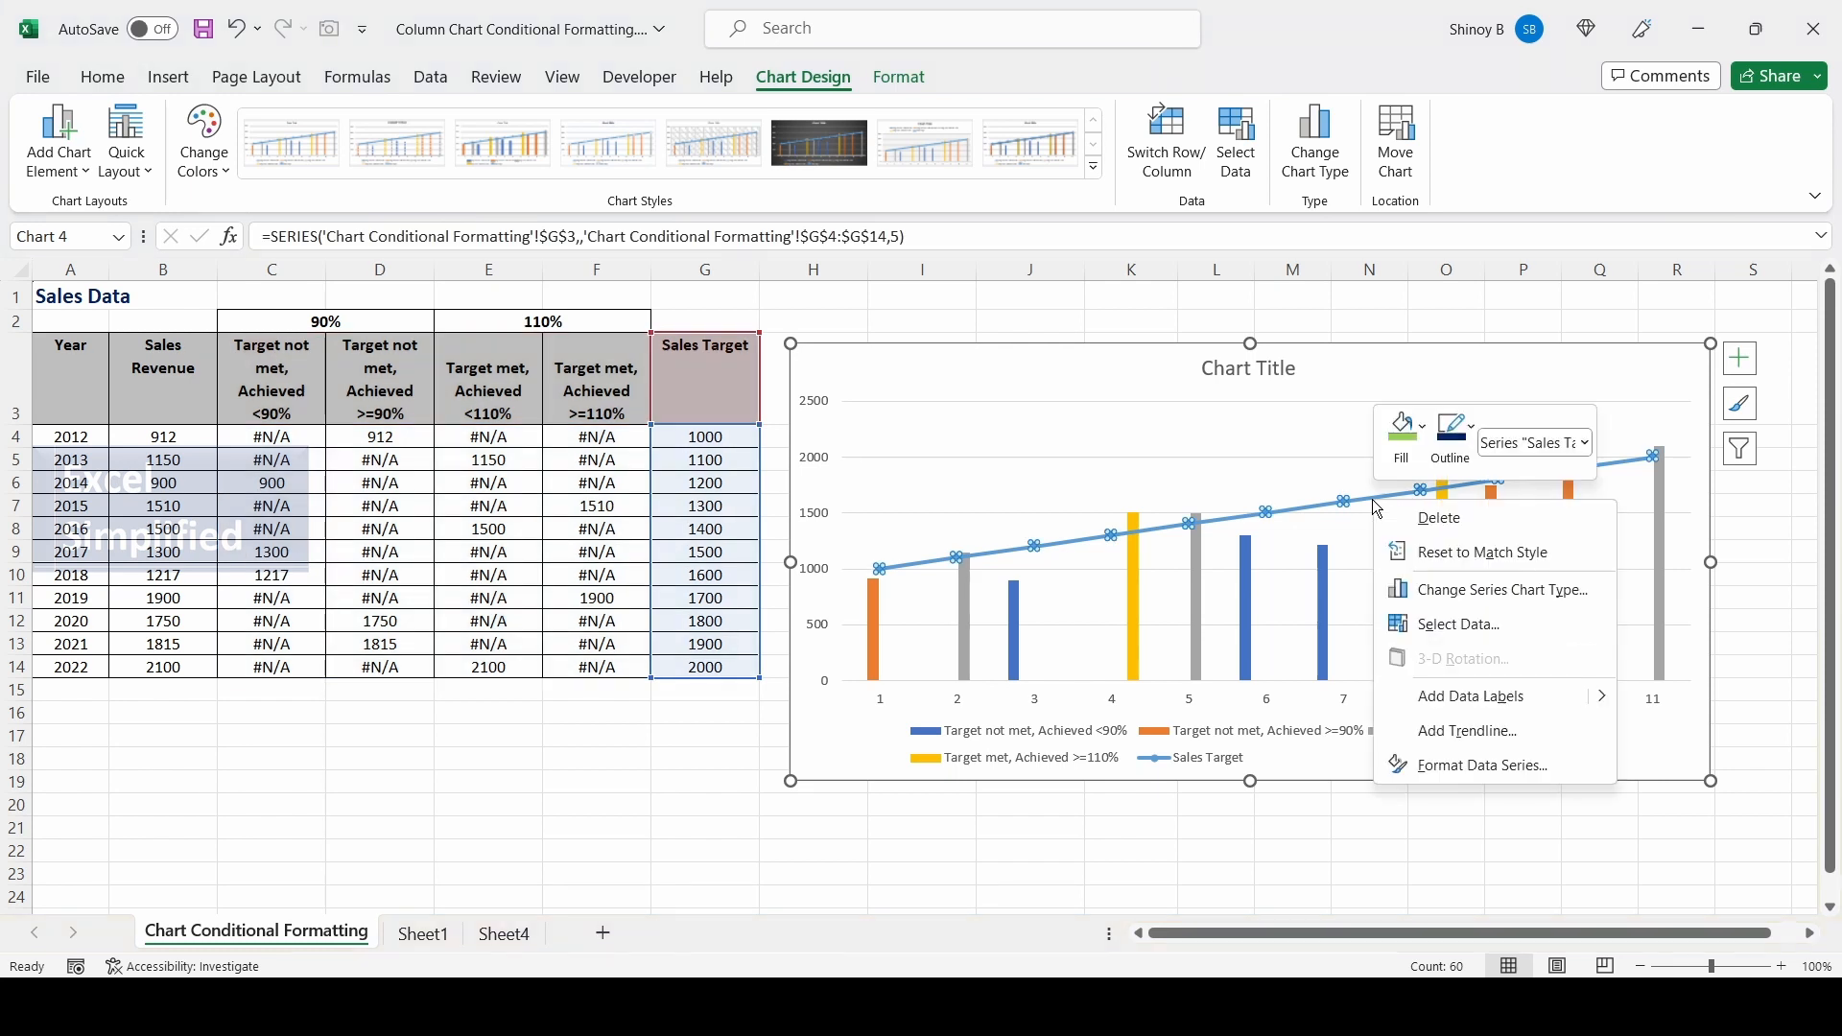
left_click(1472, 428)
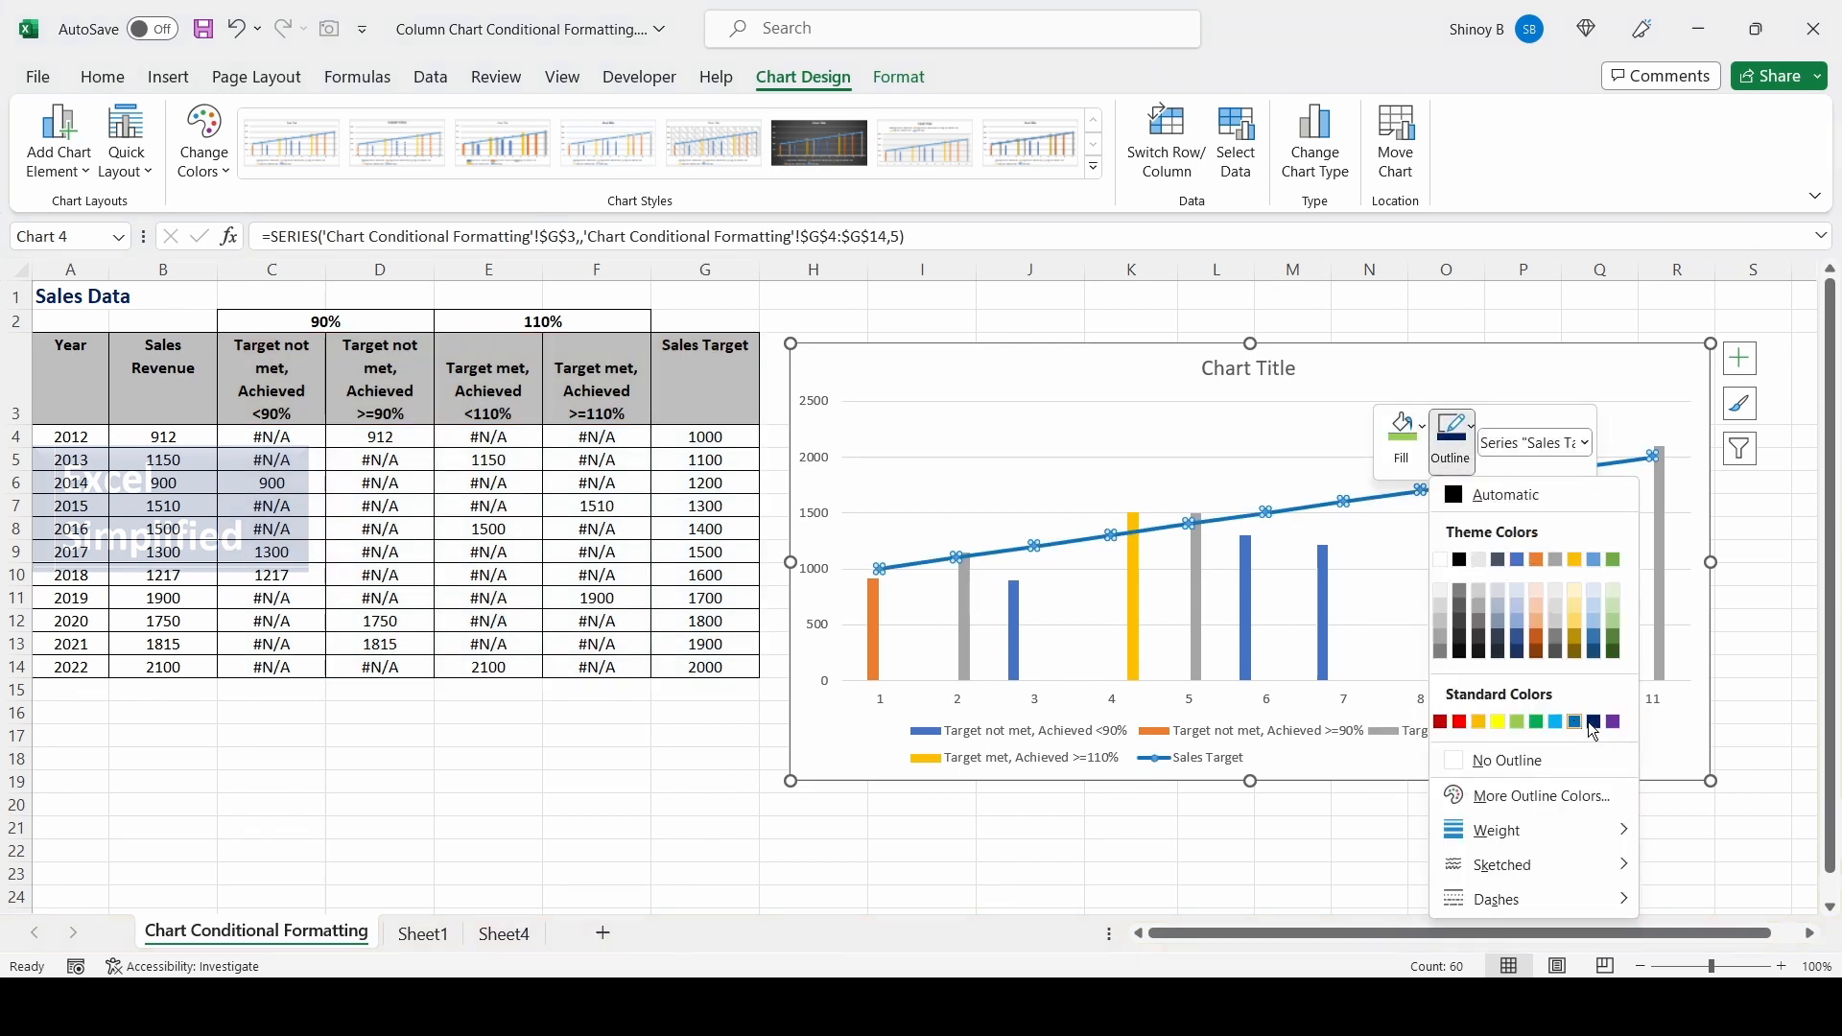
left_click(1593, 732)
left_click(1521, 851)
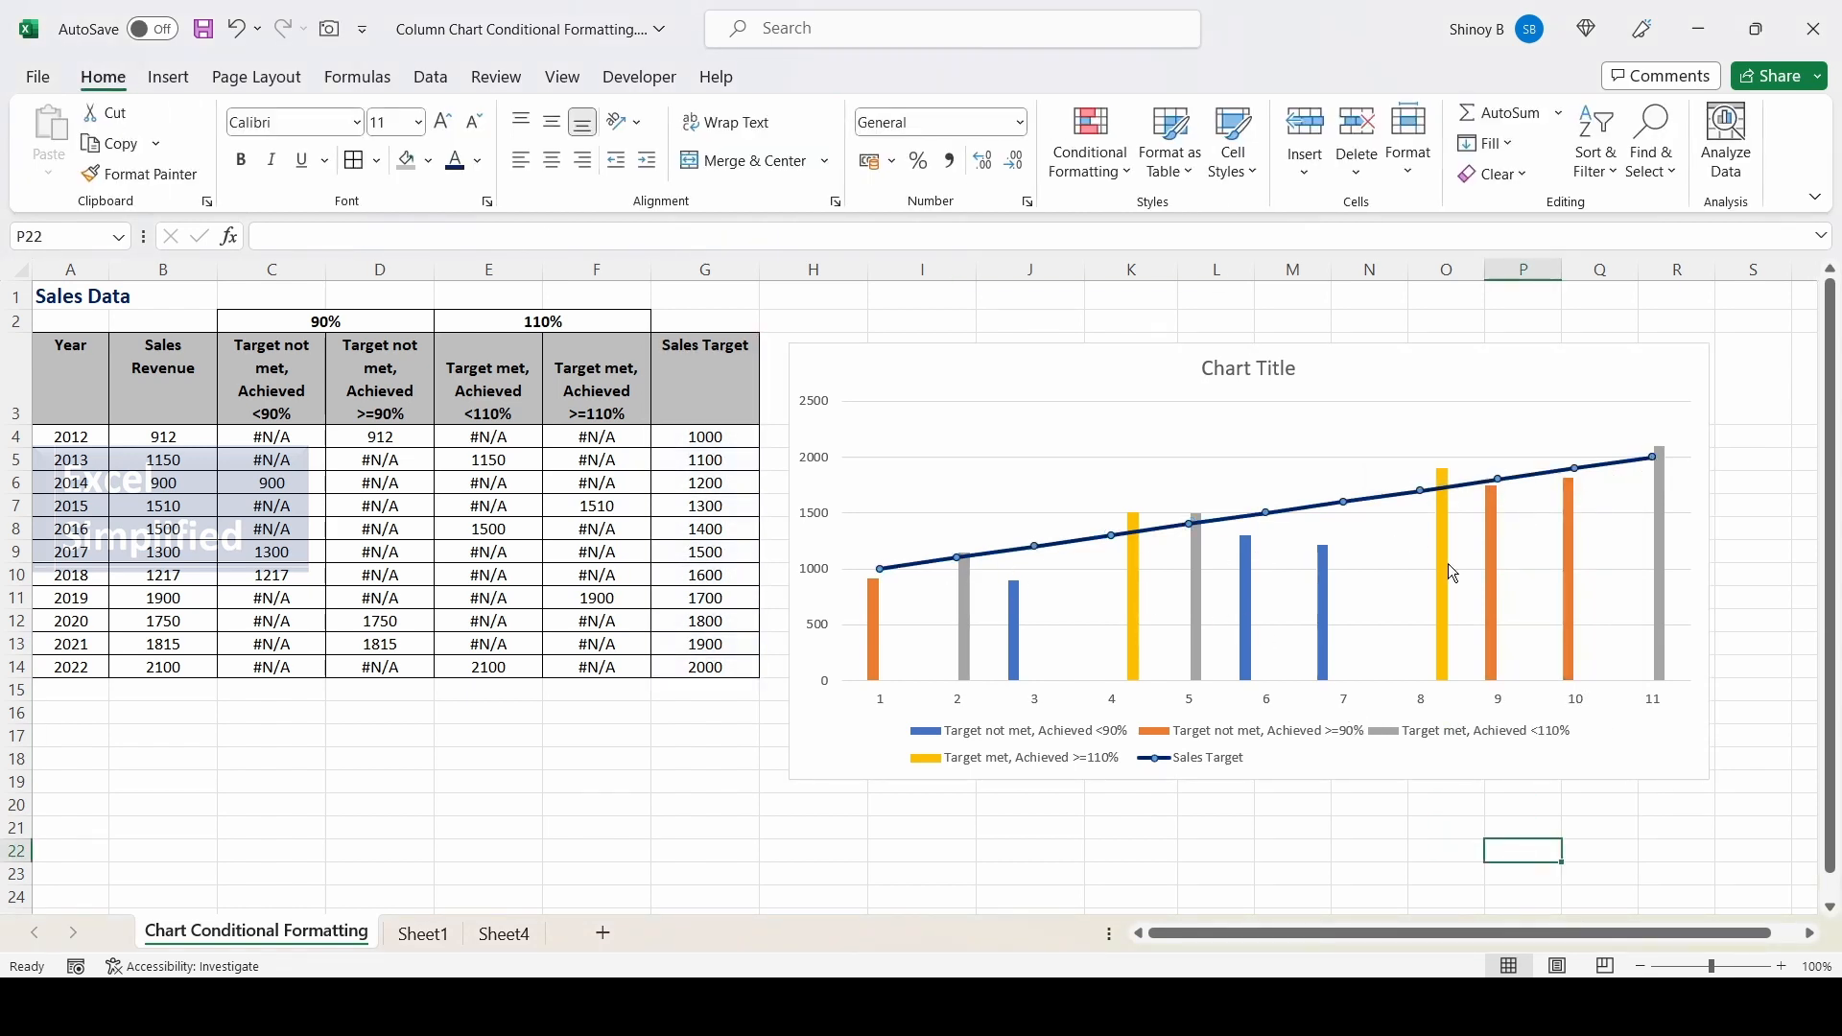
- Fill the "Target not met, Achieved <90%" columns with standard dark red
left_click(873, 614)
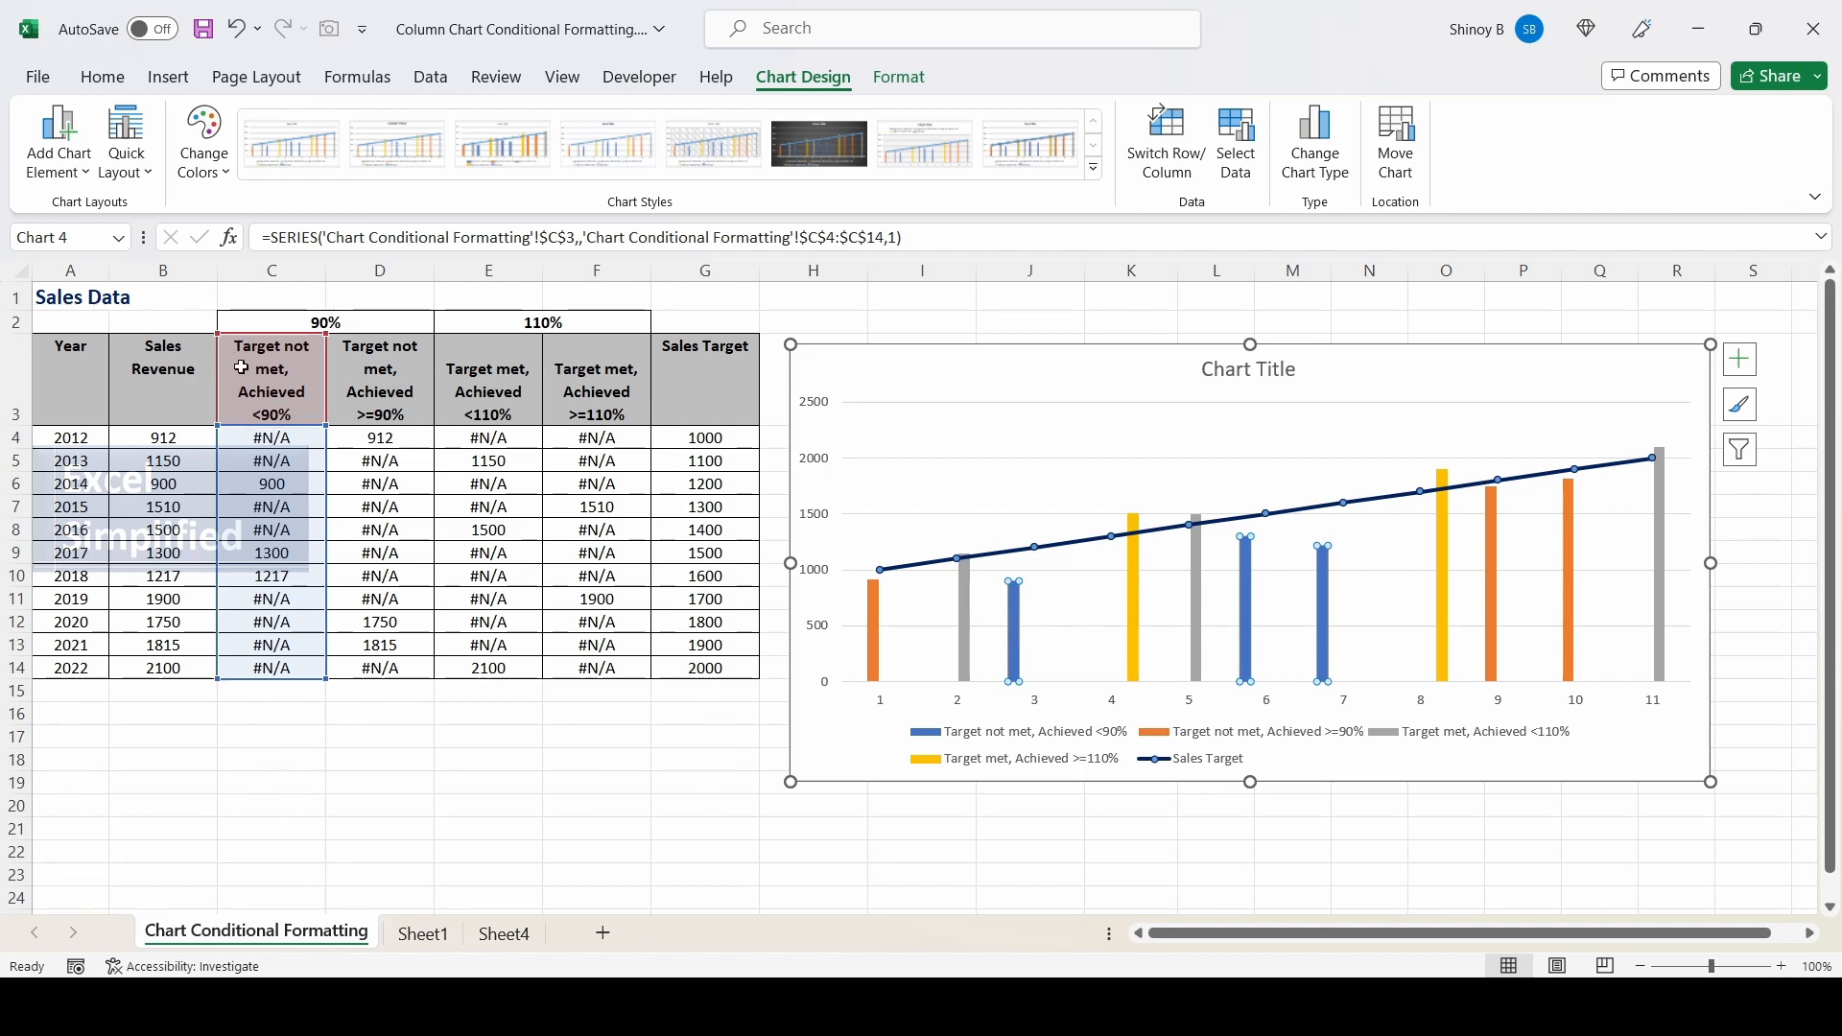
right_click(1014, 636)
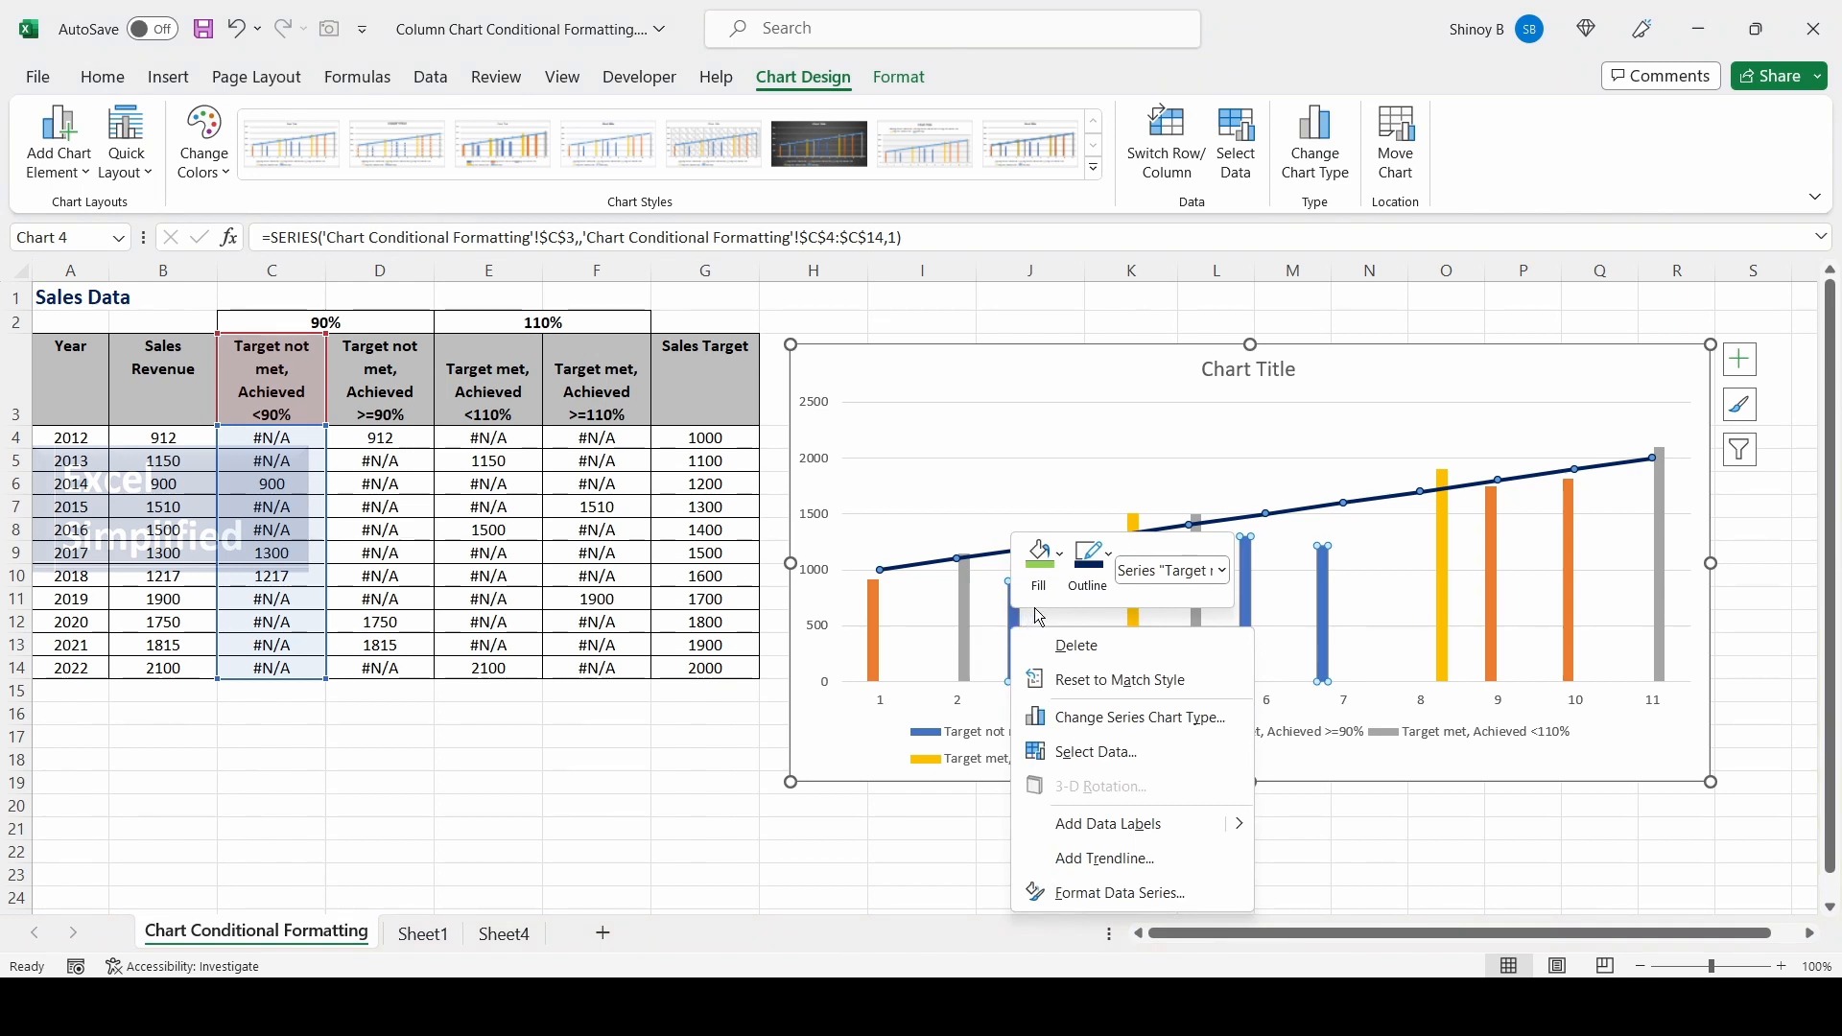
left_click(1060, 555)
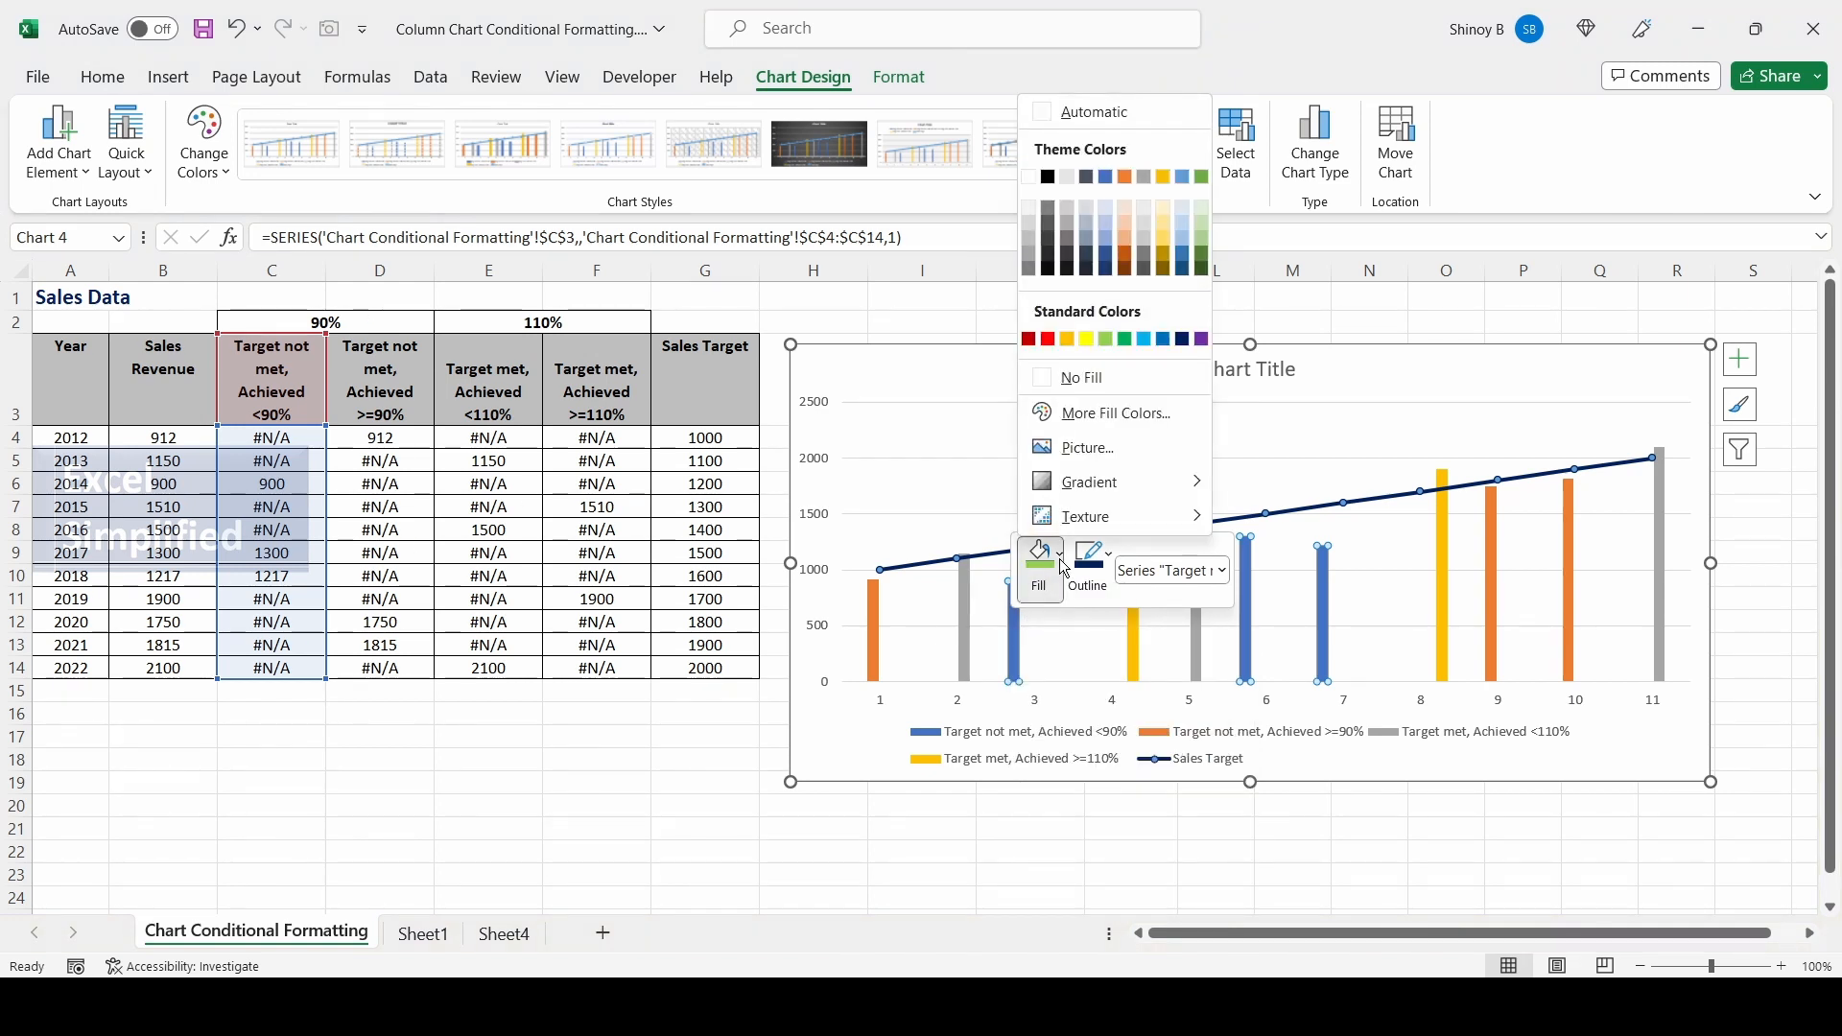
left_click(1026, 340)
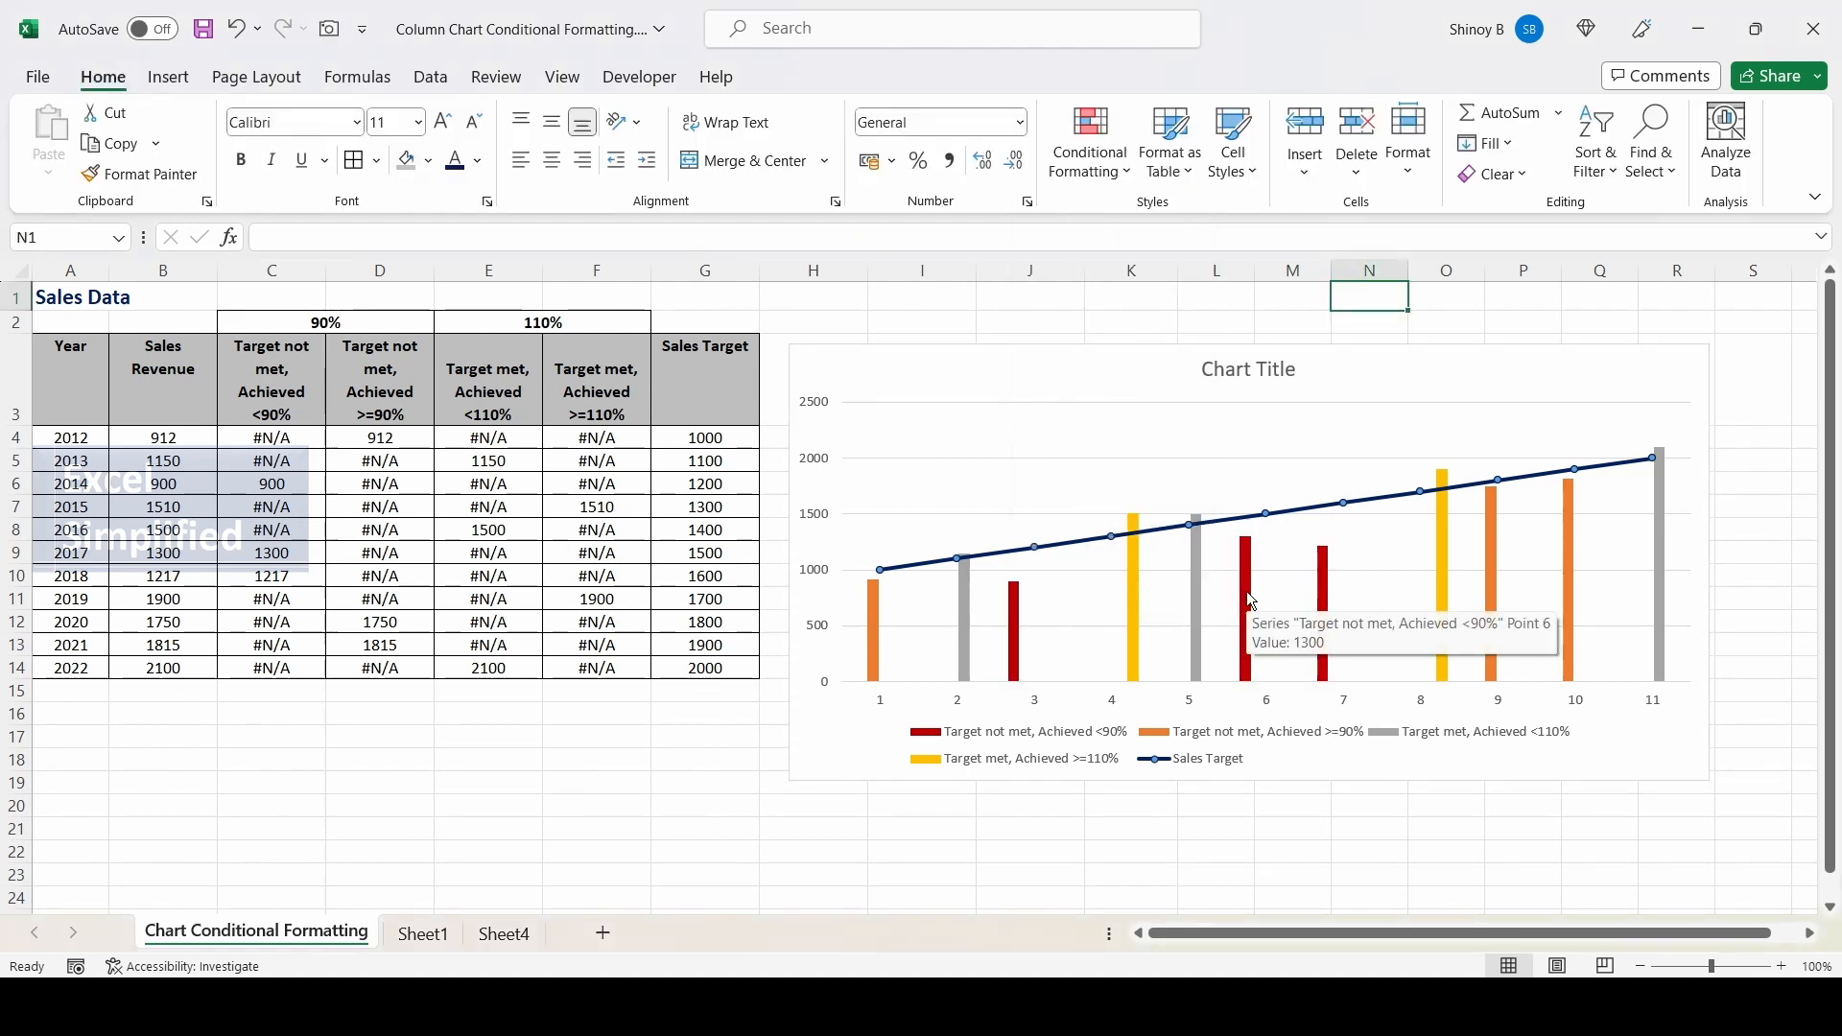
left_click(1247, 592)
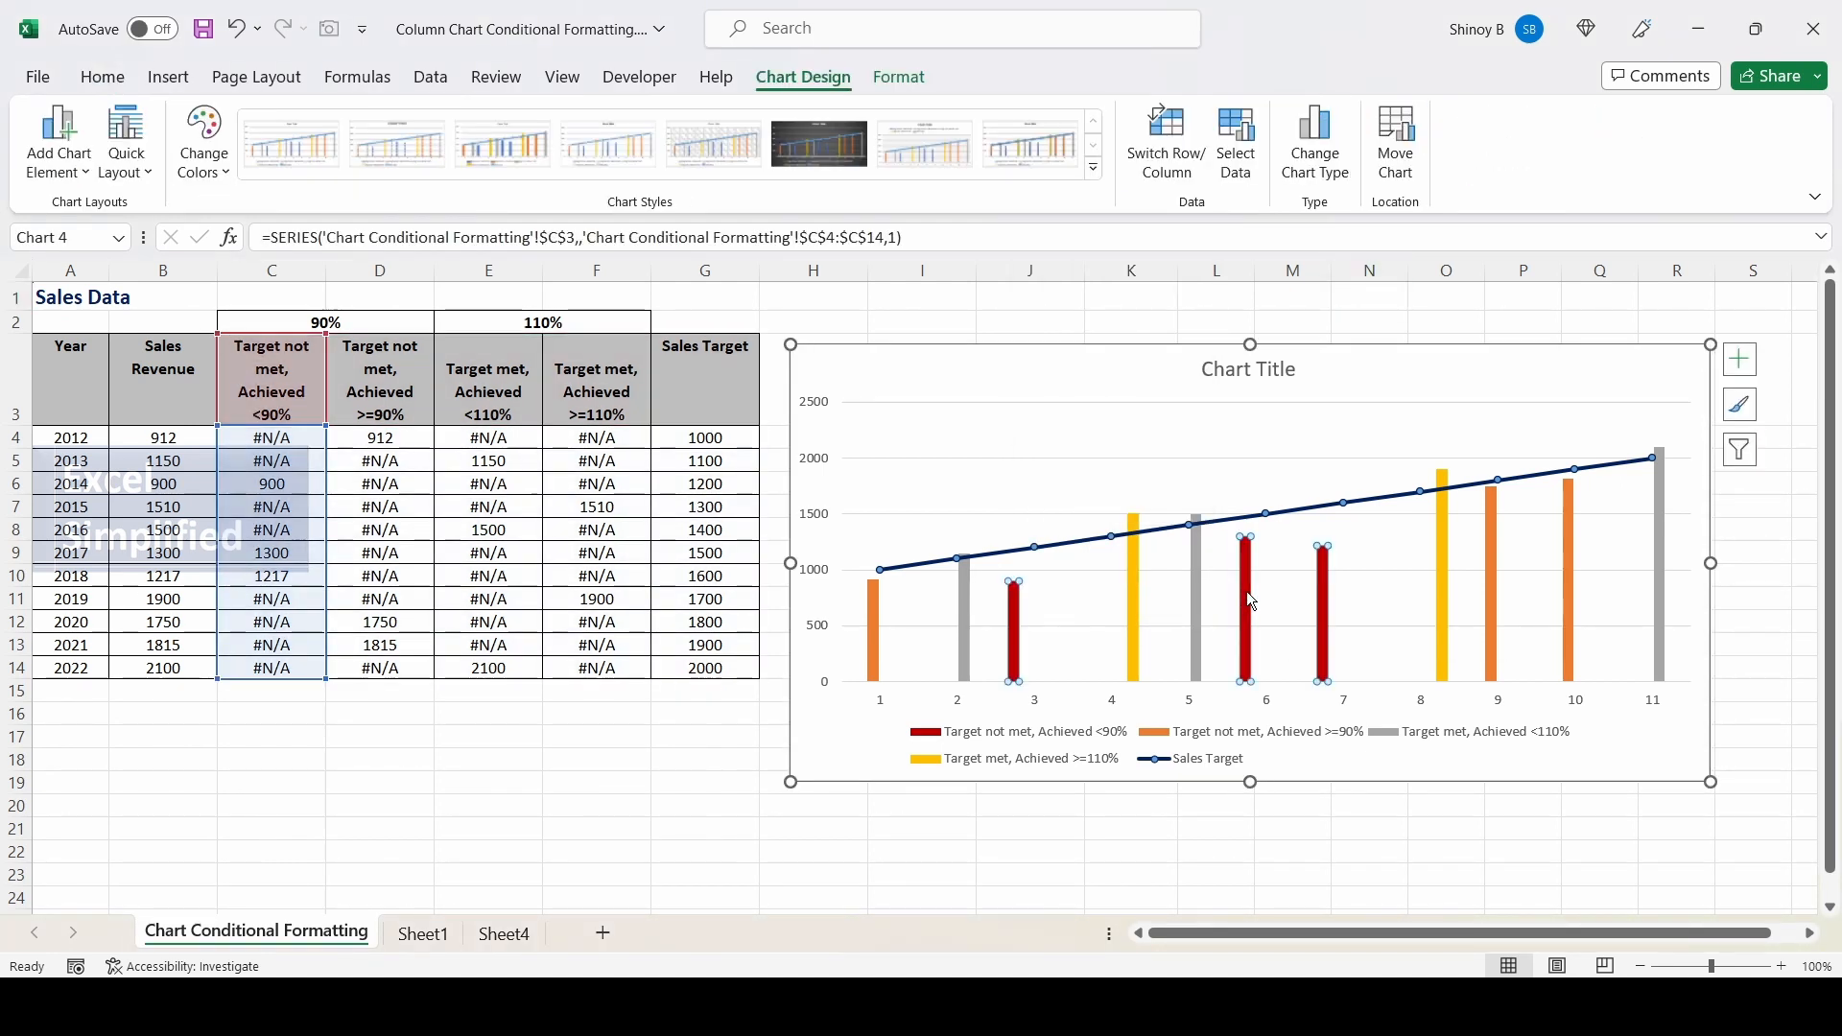
- Fill the "Target not met, Achieved >=90%" columns with standard red
left_click(872, 636)
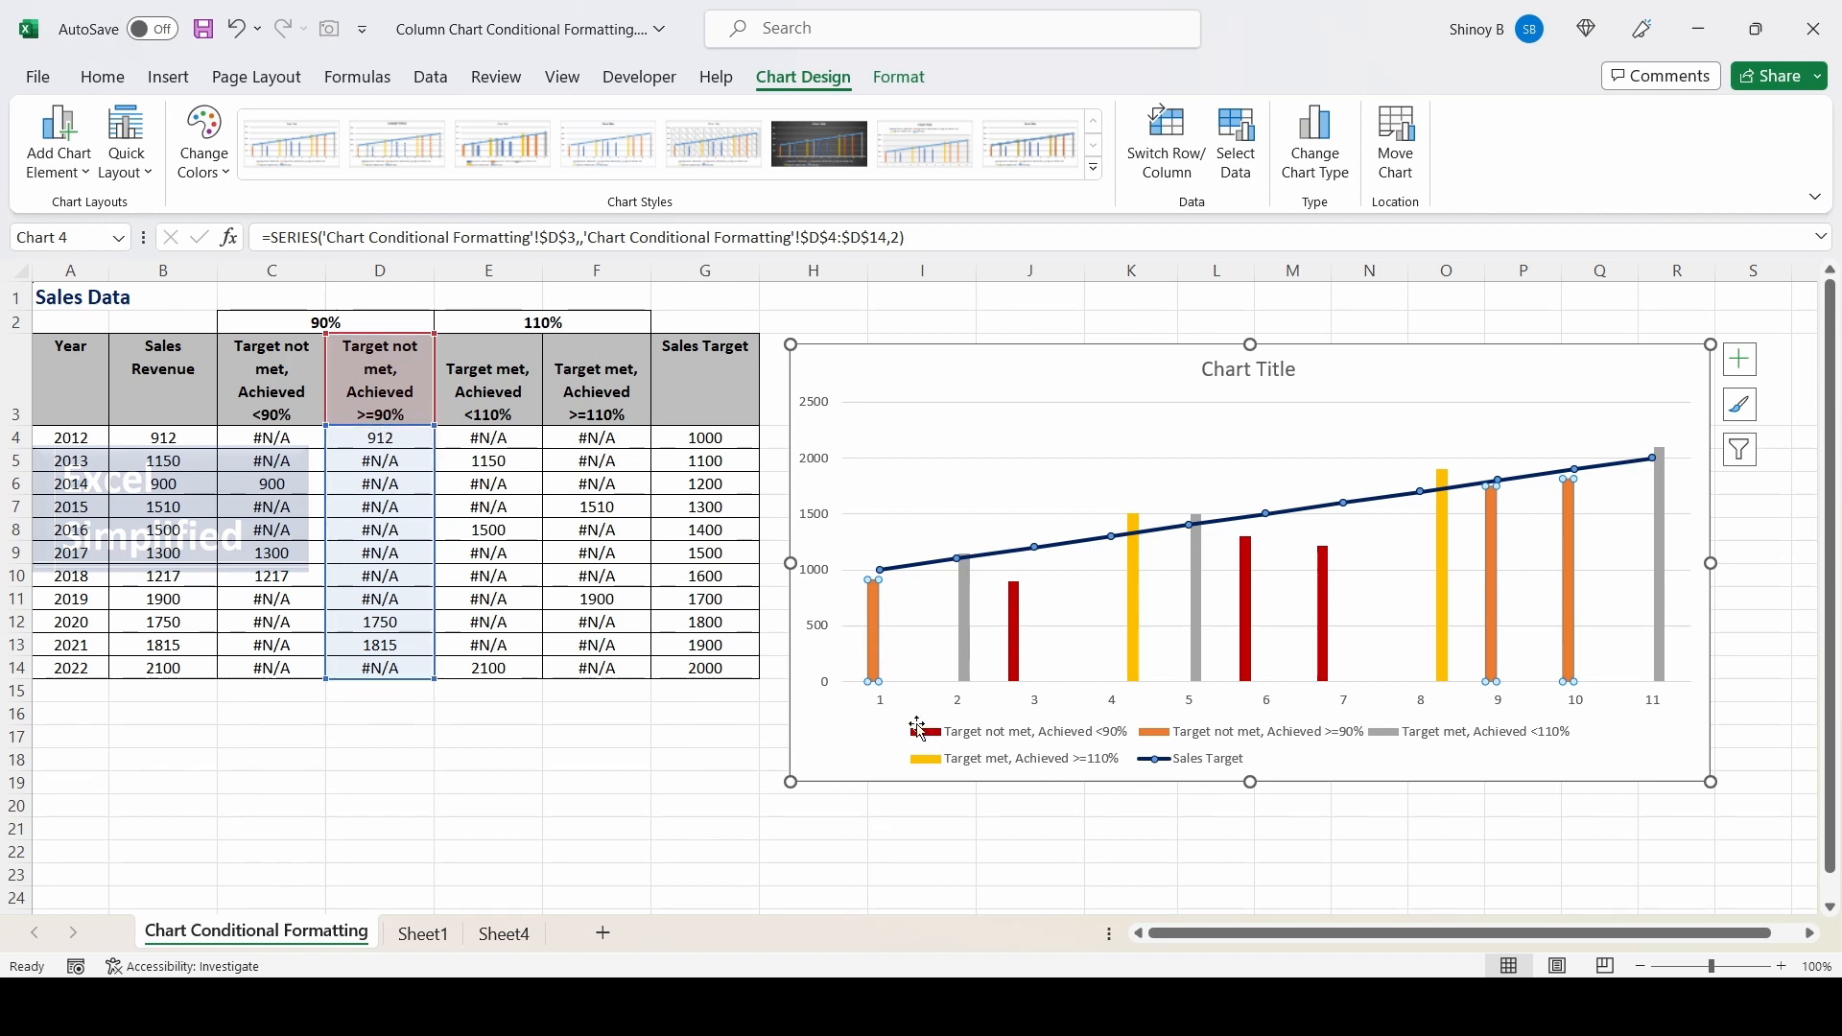
right_click(873, 629)
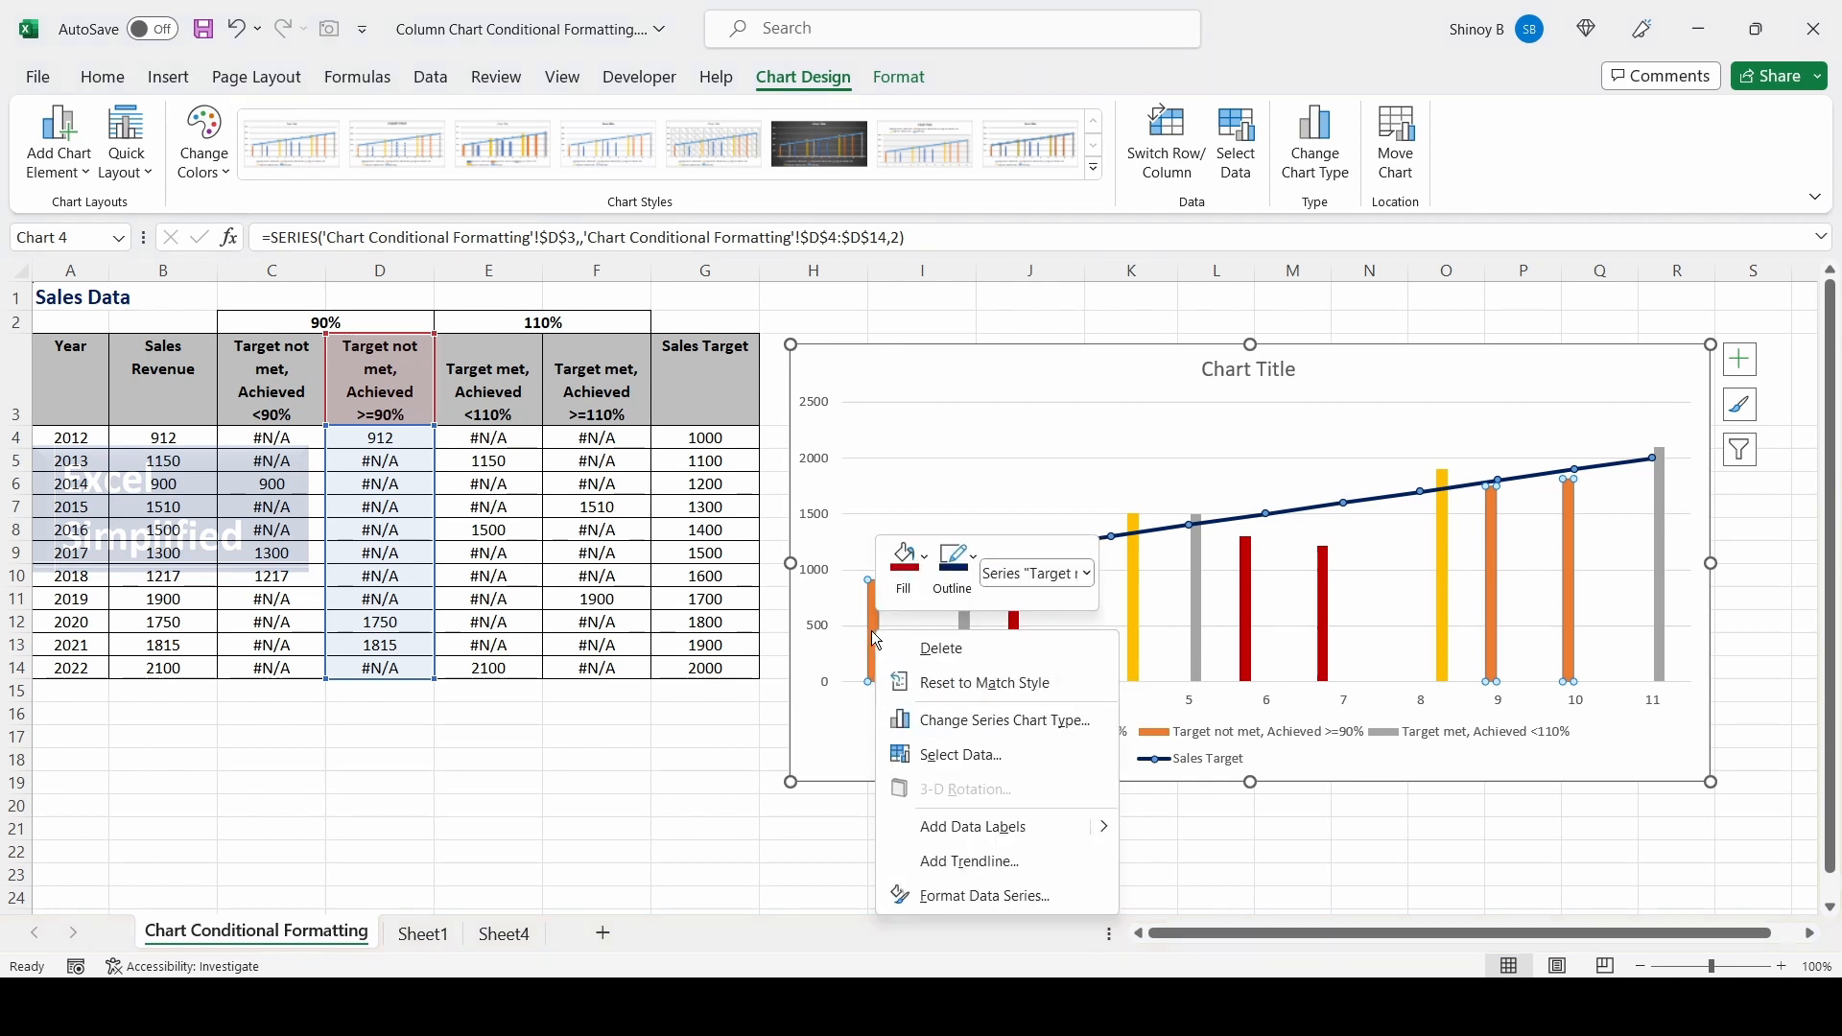
left_click(925, 556)
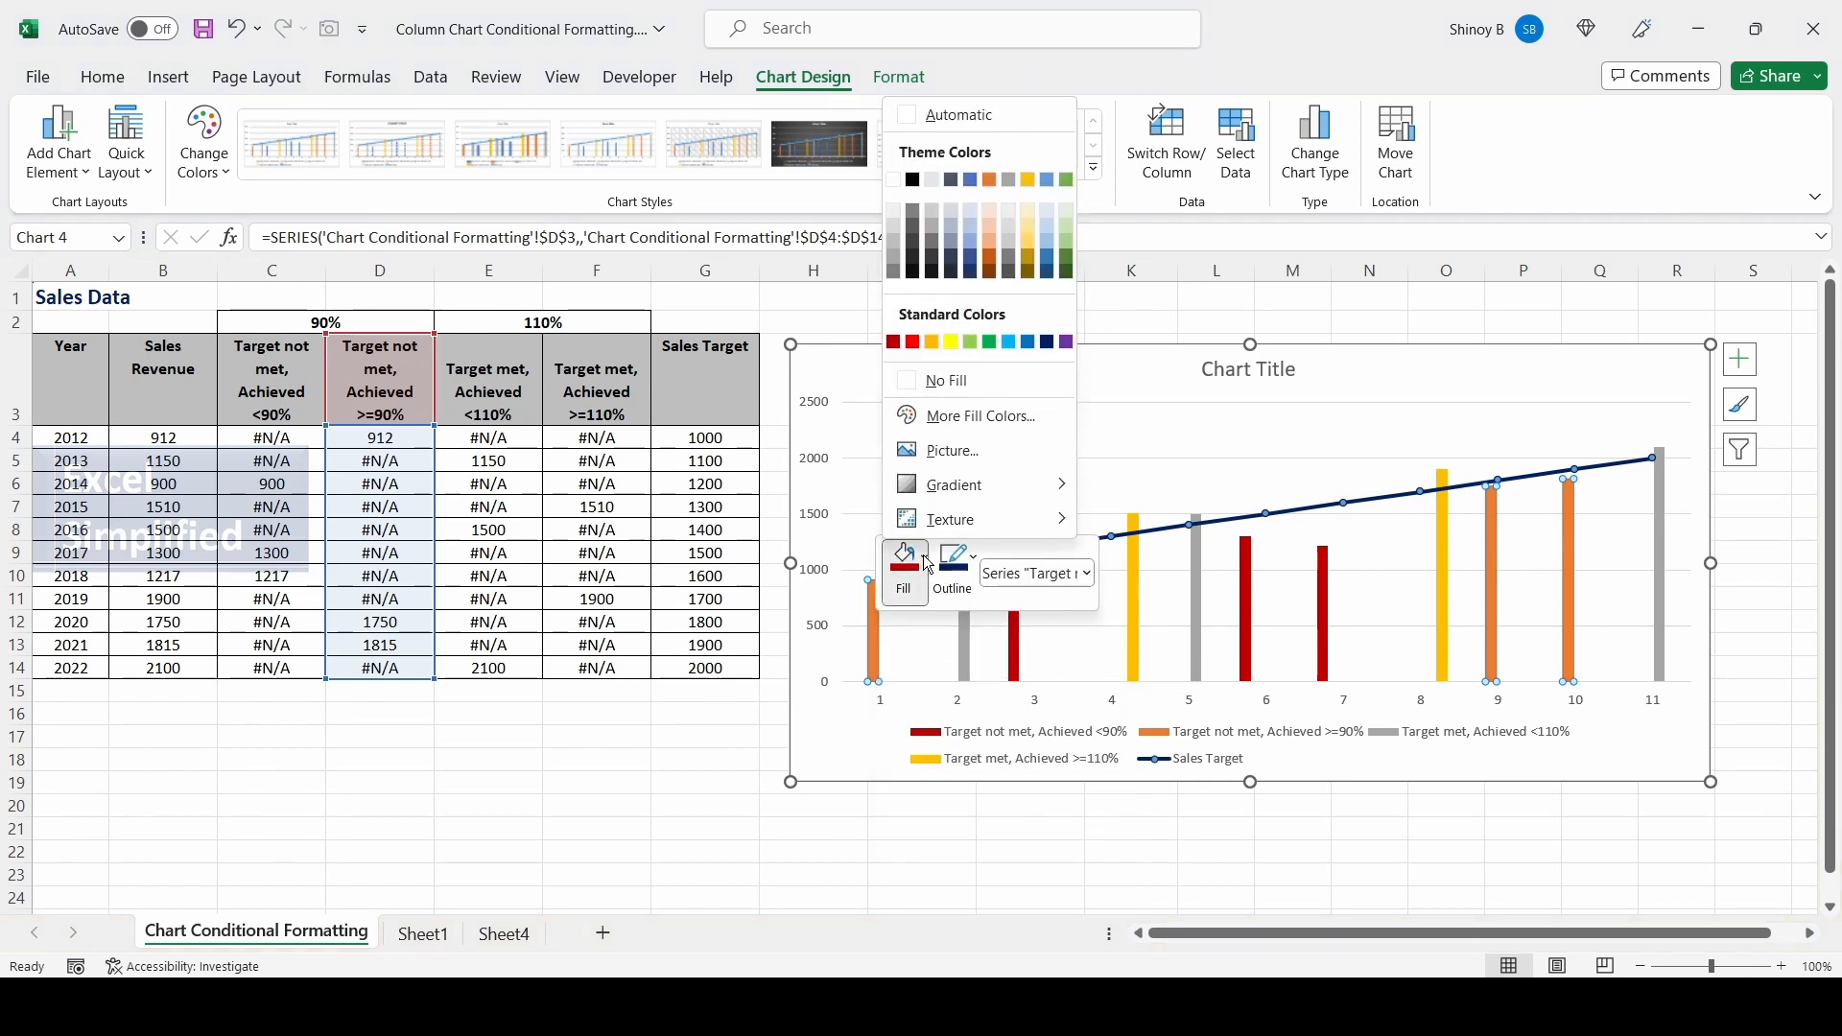
left_click(911, 341)
- Fill the "Target met, Achieved <110%" columns with standard light green
left_click(1199, 614)
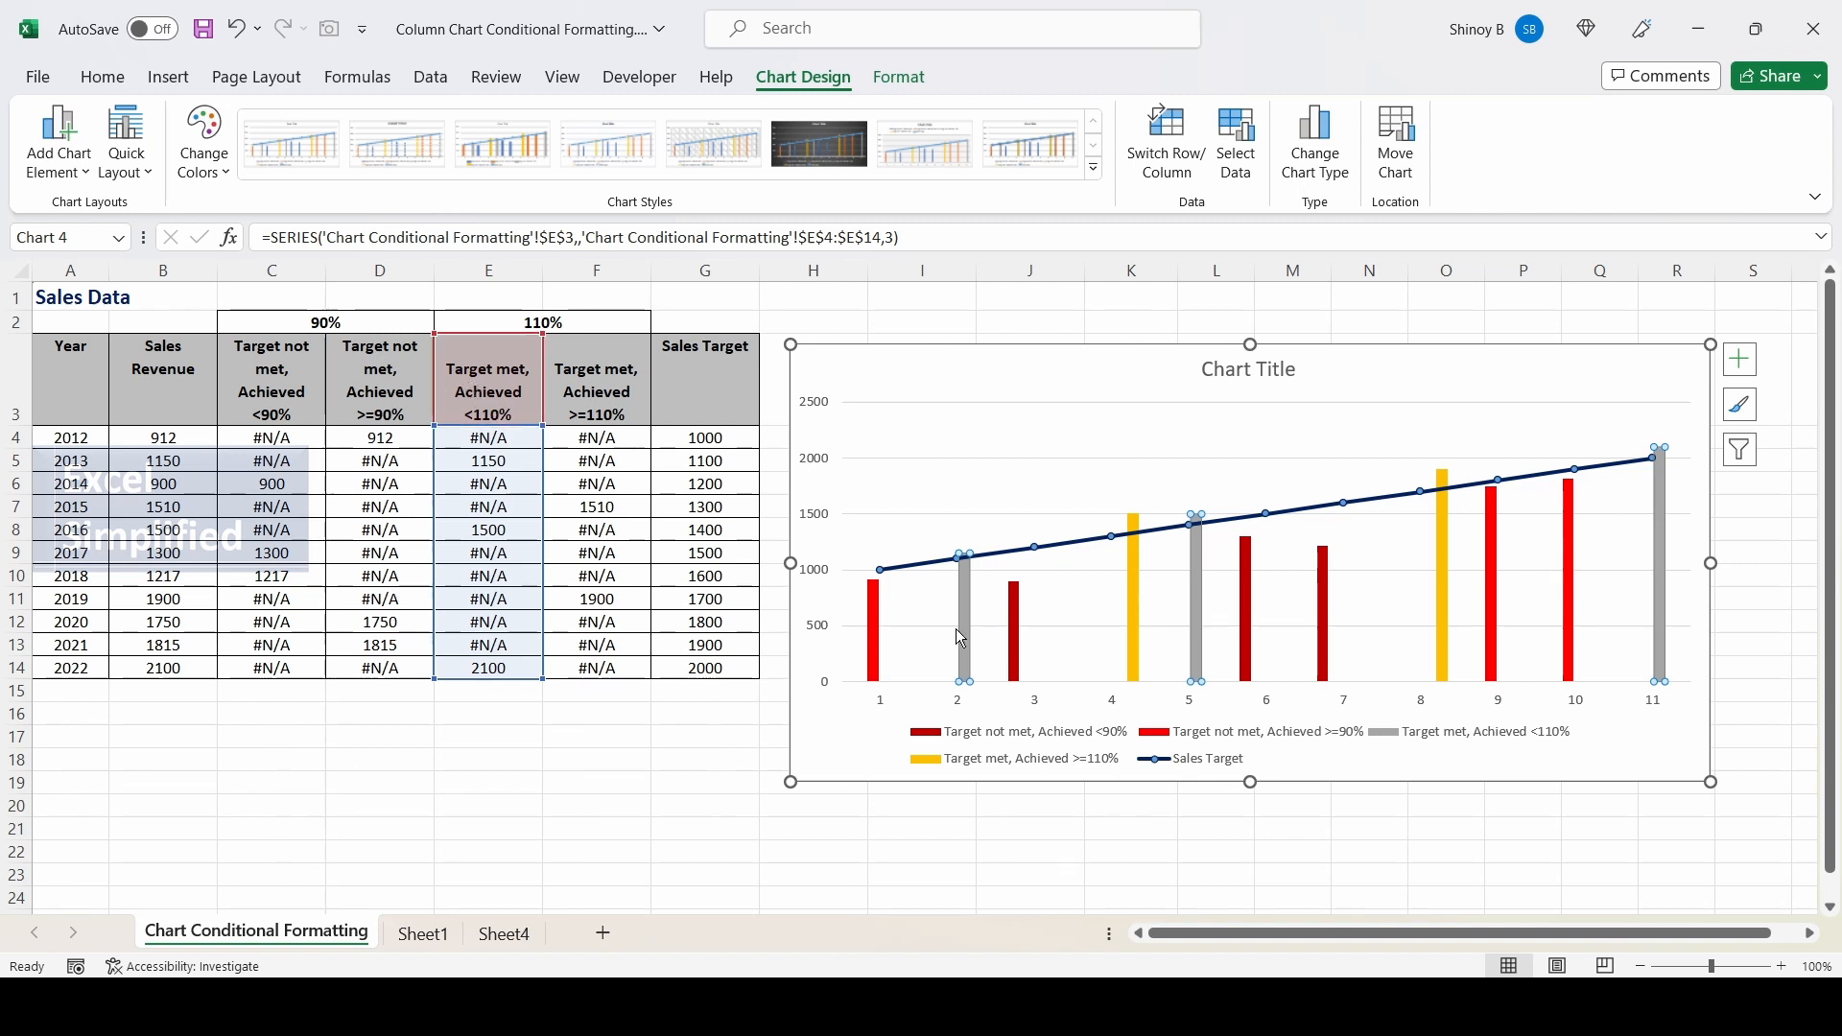
right_click(1196, 582)
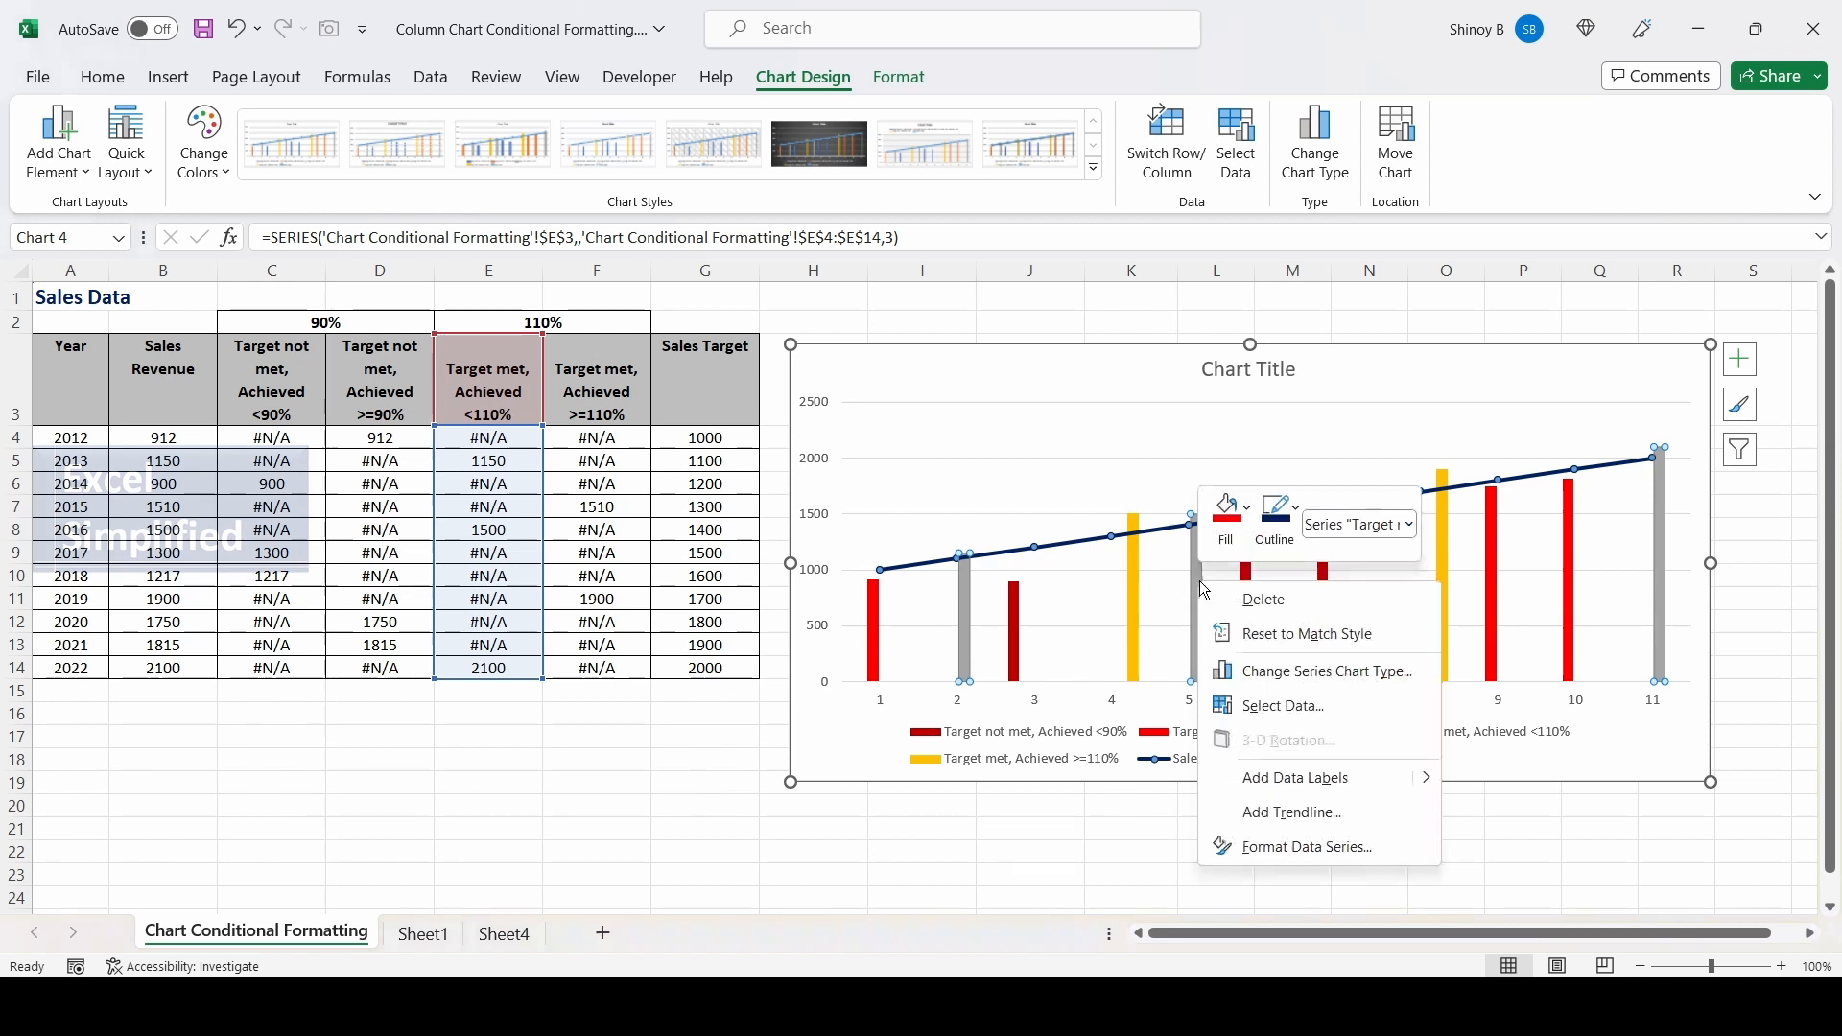
left_click(1247, 512)
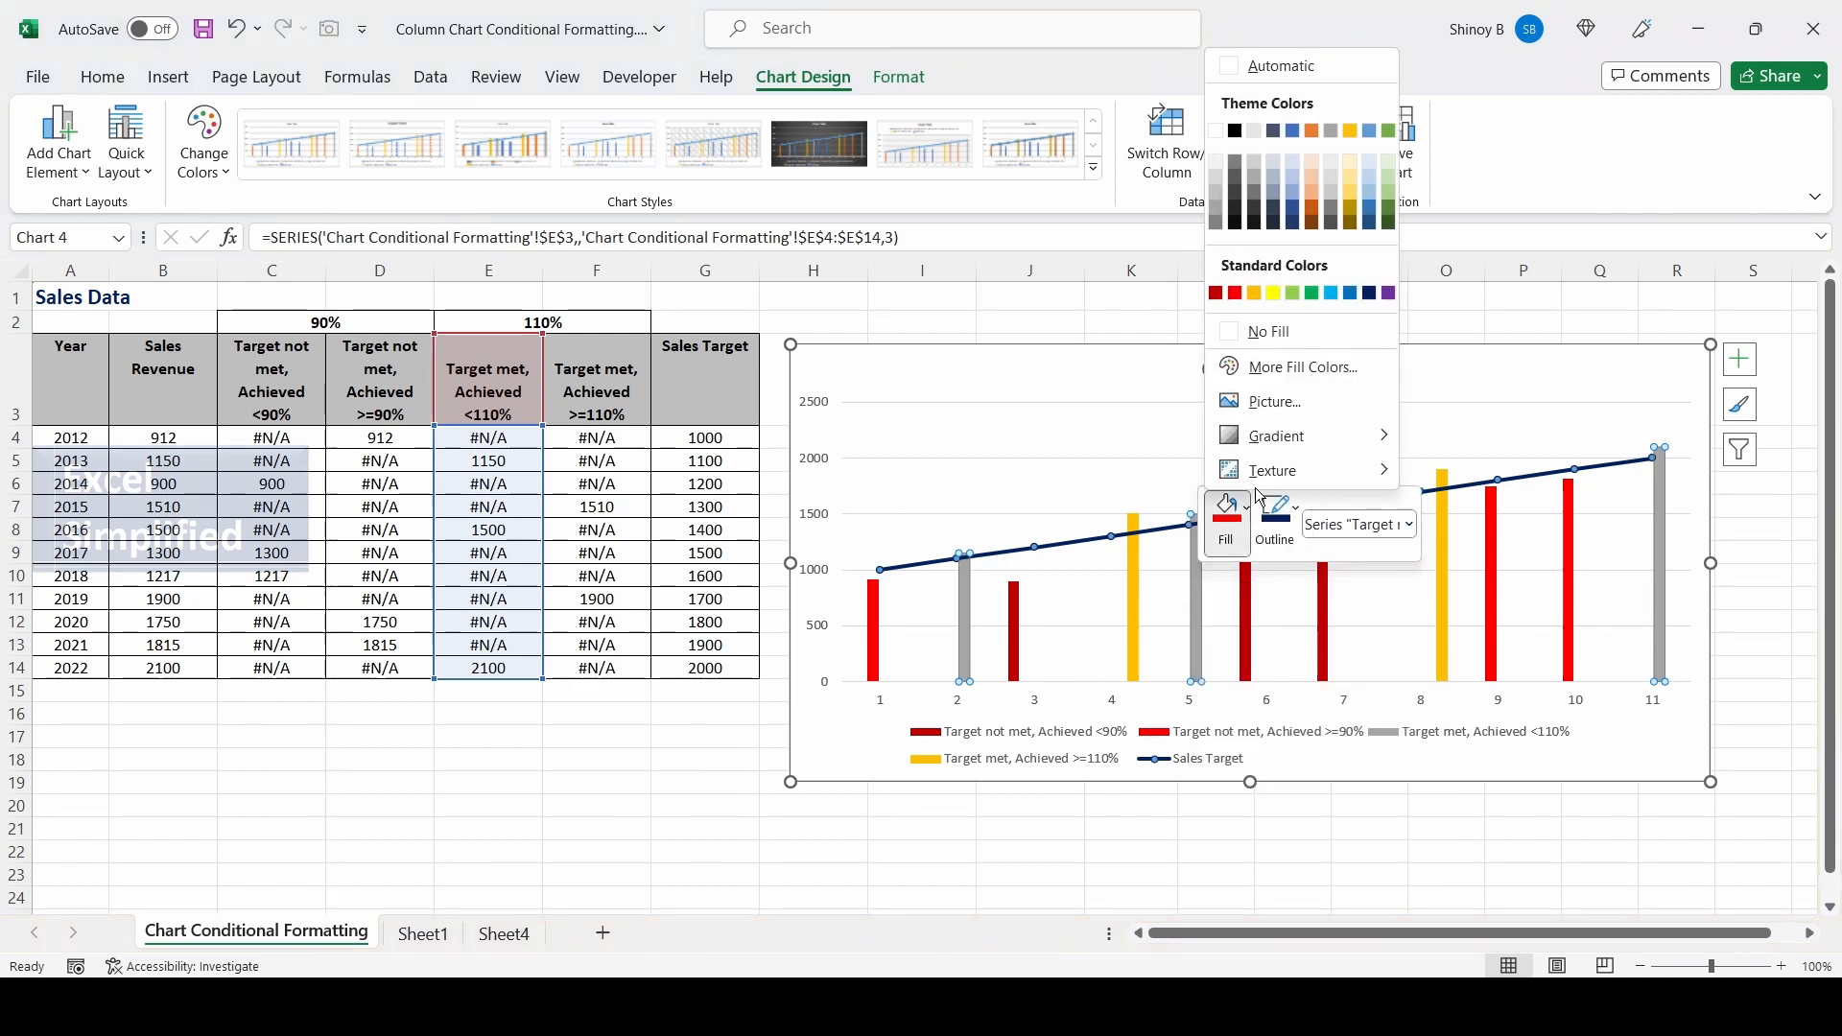
left_click(1291, 292)
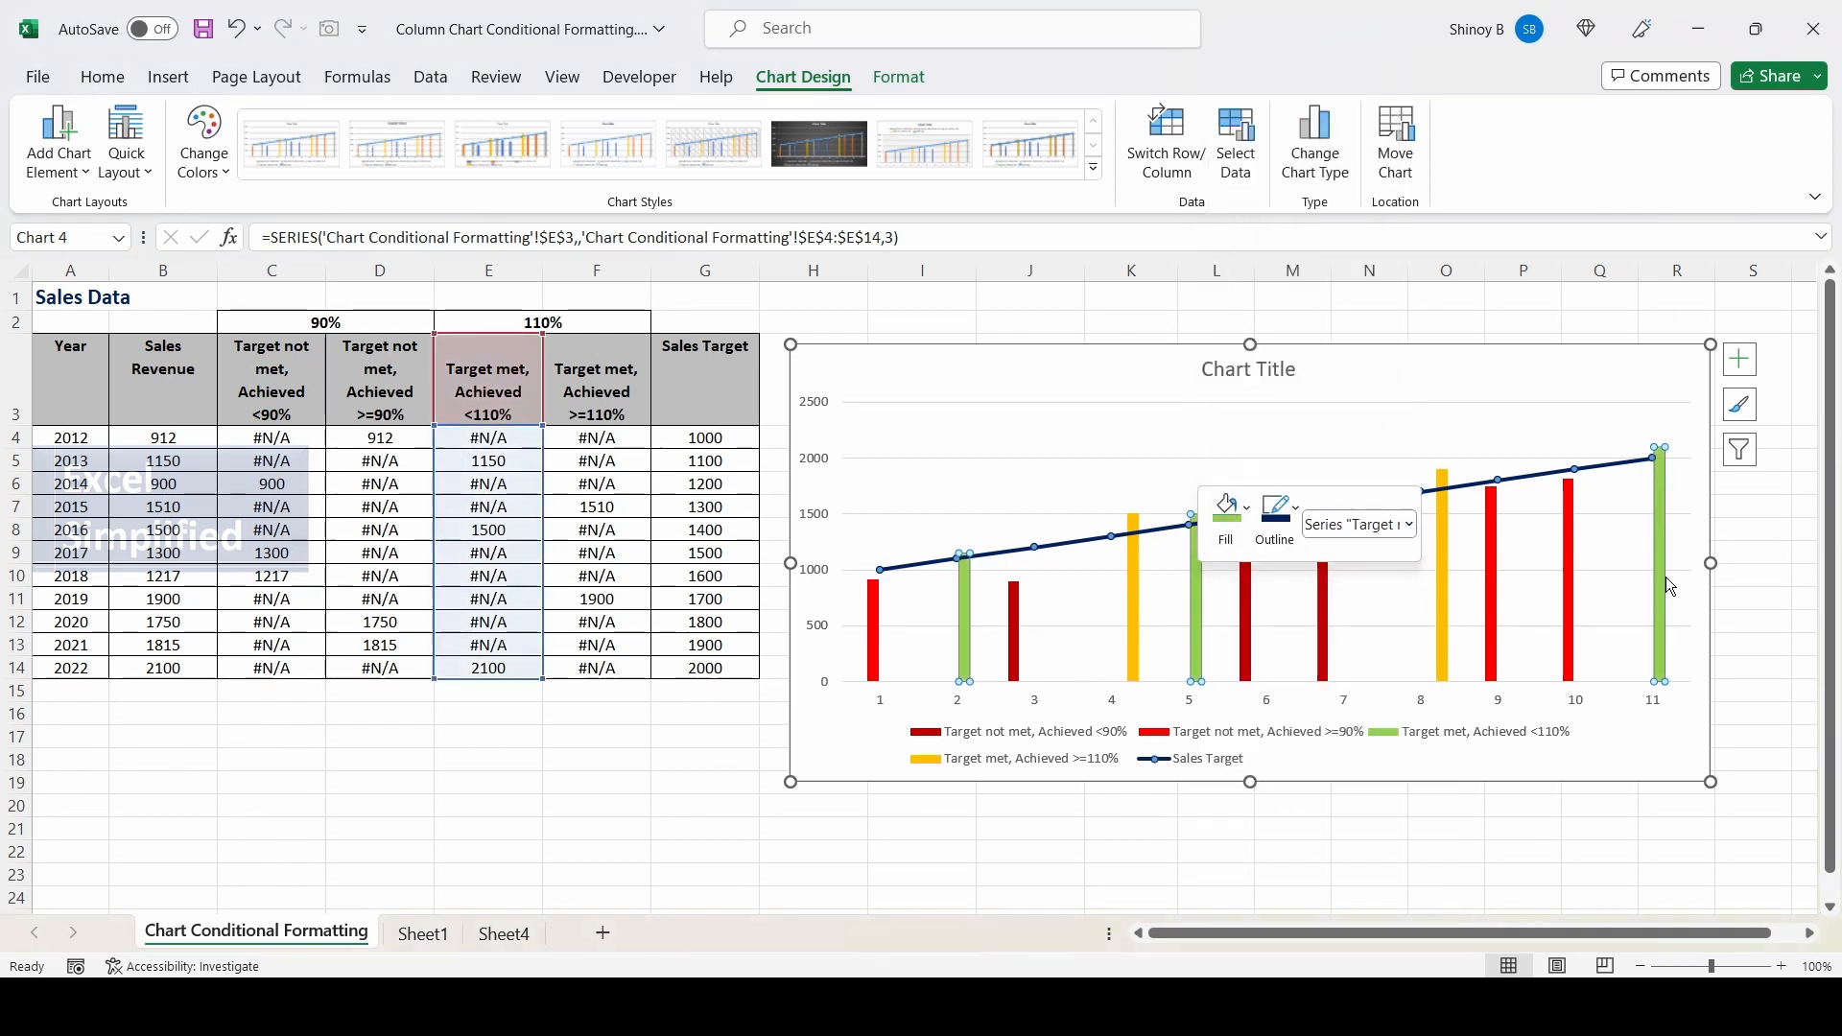
- Fill the "Target met, Achieved >=110%" columns with standard green
left_click(1443, 594)
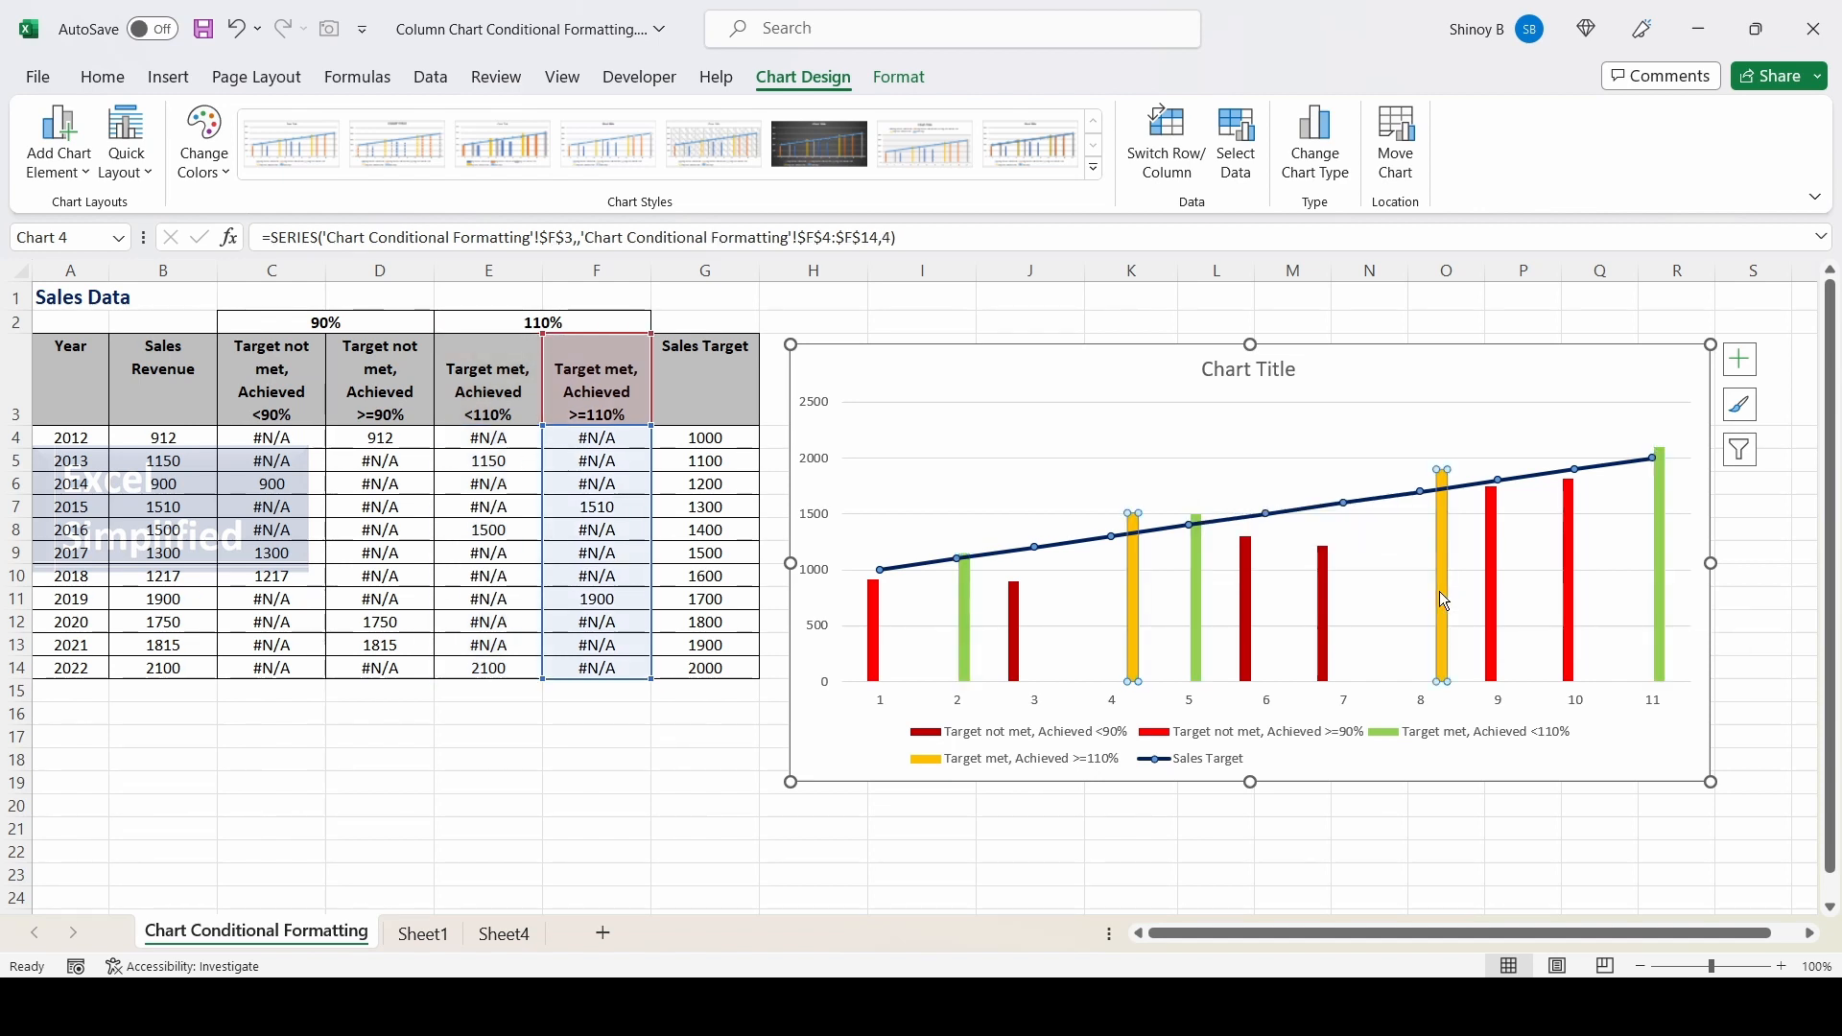
right_click(1443, 601)
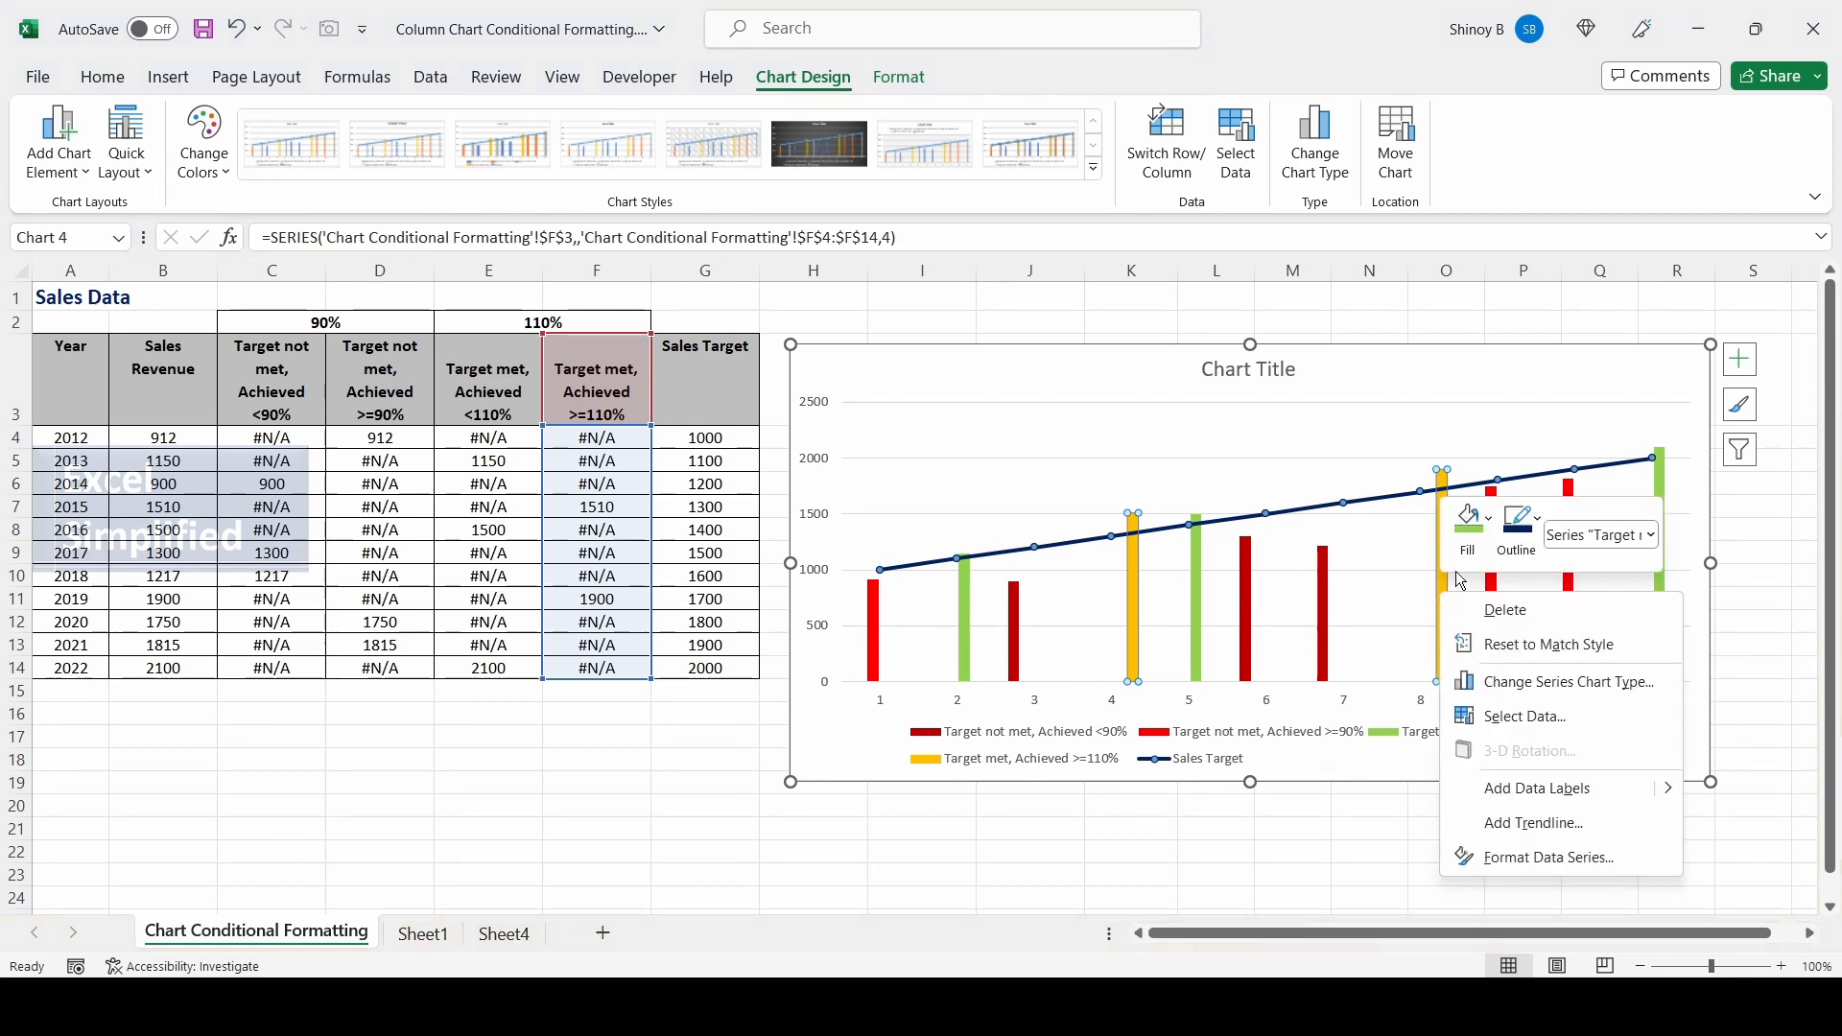
left_click(1484, 523)
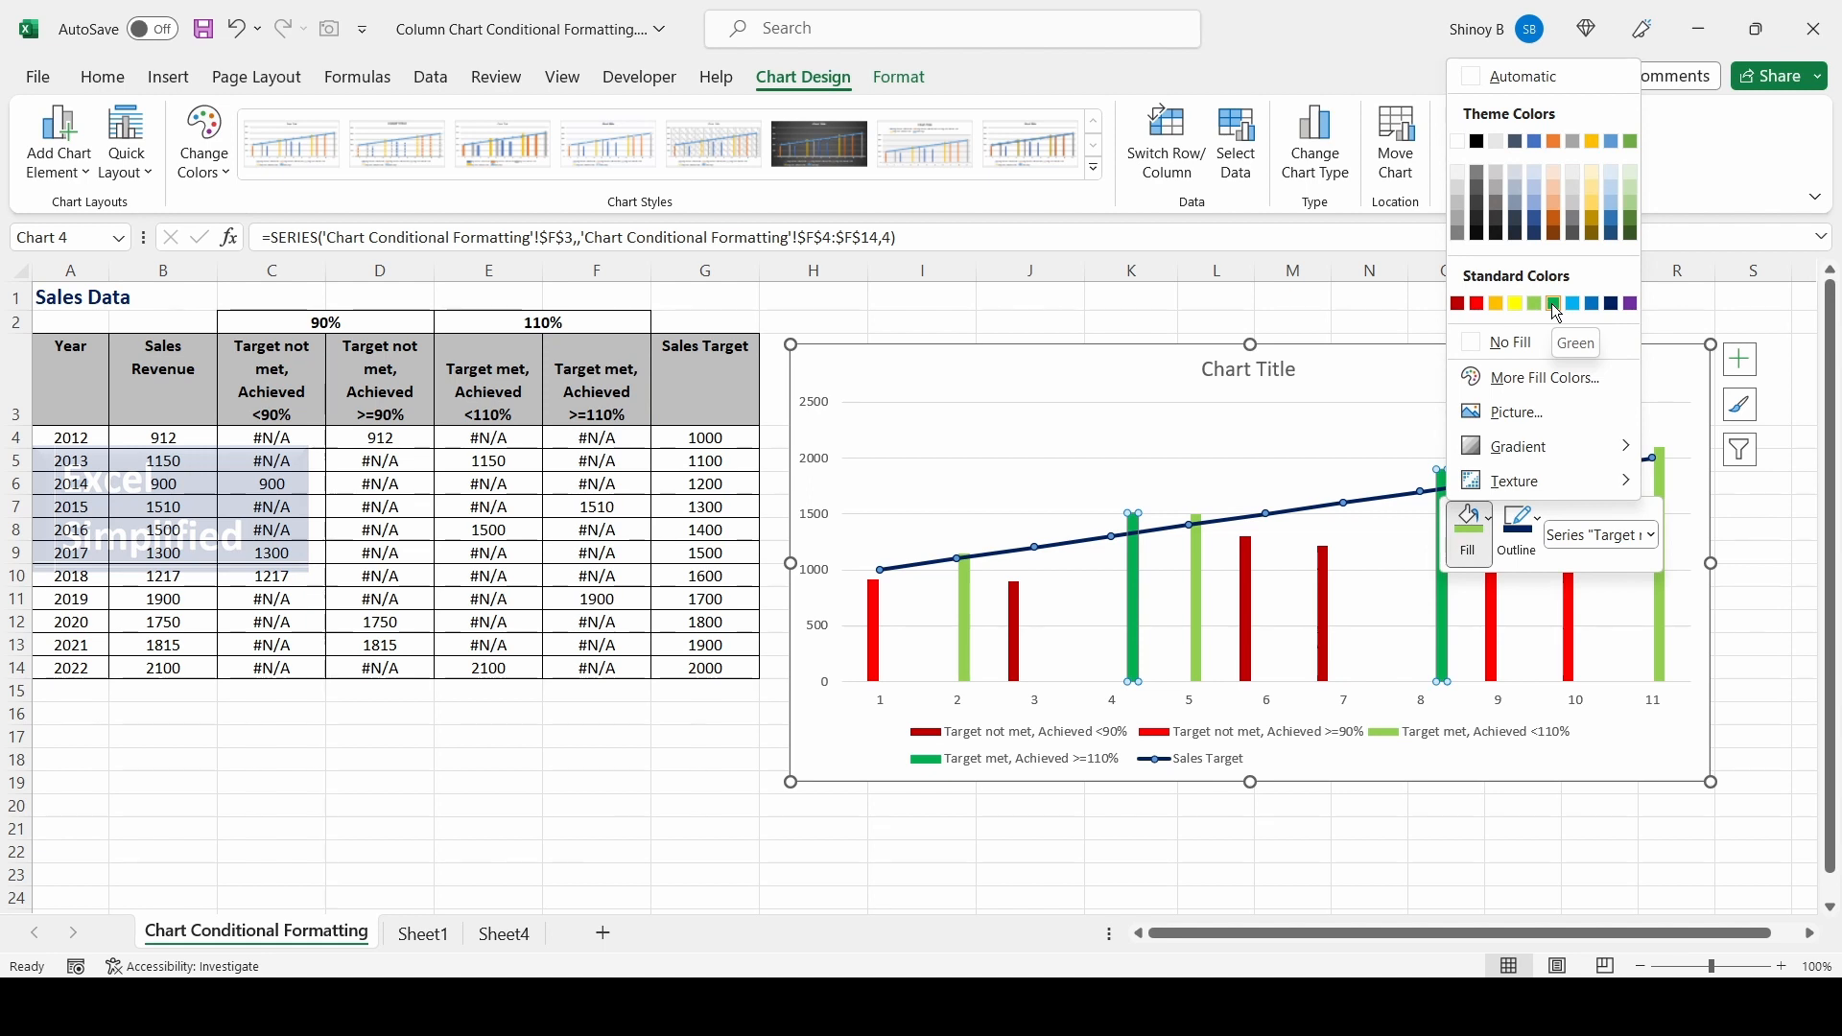
left_click(1555, 304)
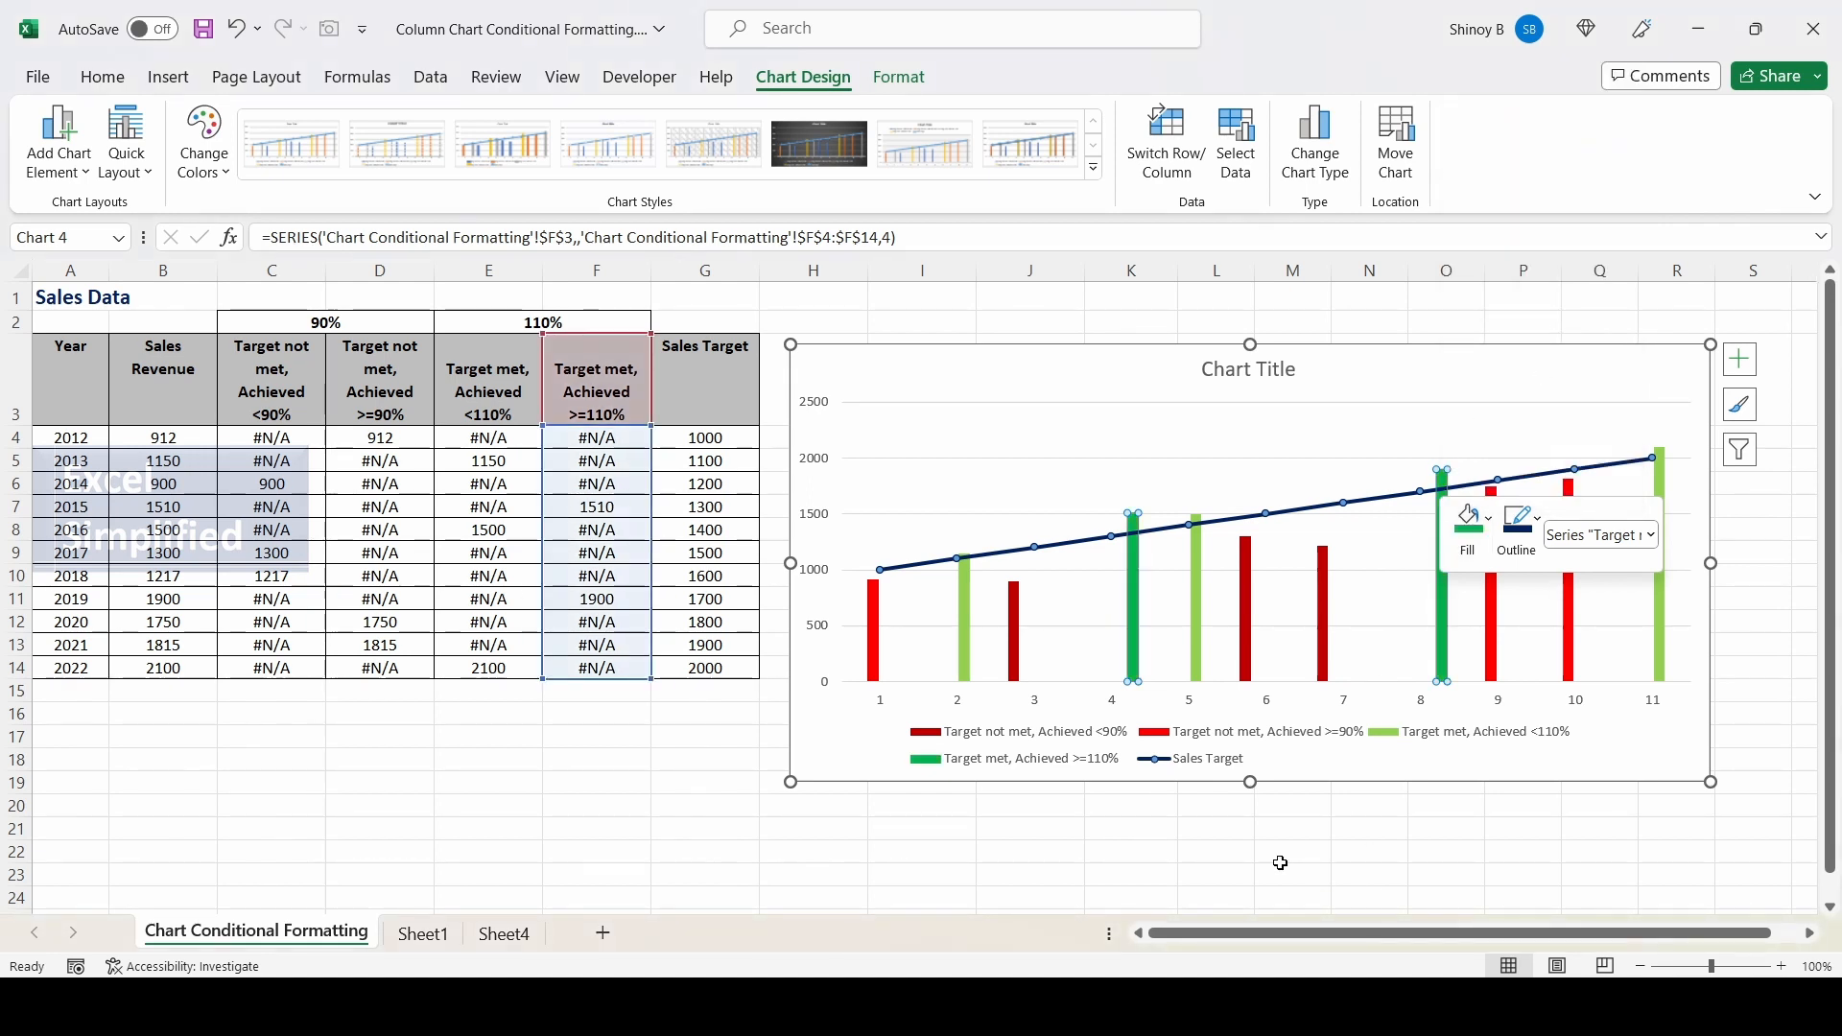
- Replace the placeholder chart title with "Sales Revenue Chart"
left_click(1247, 369)
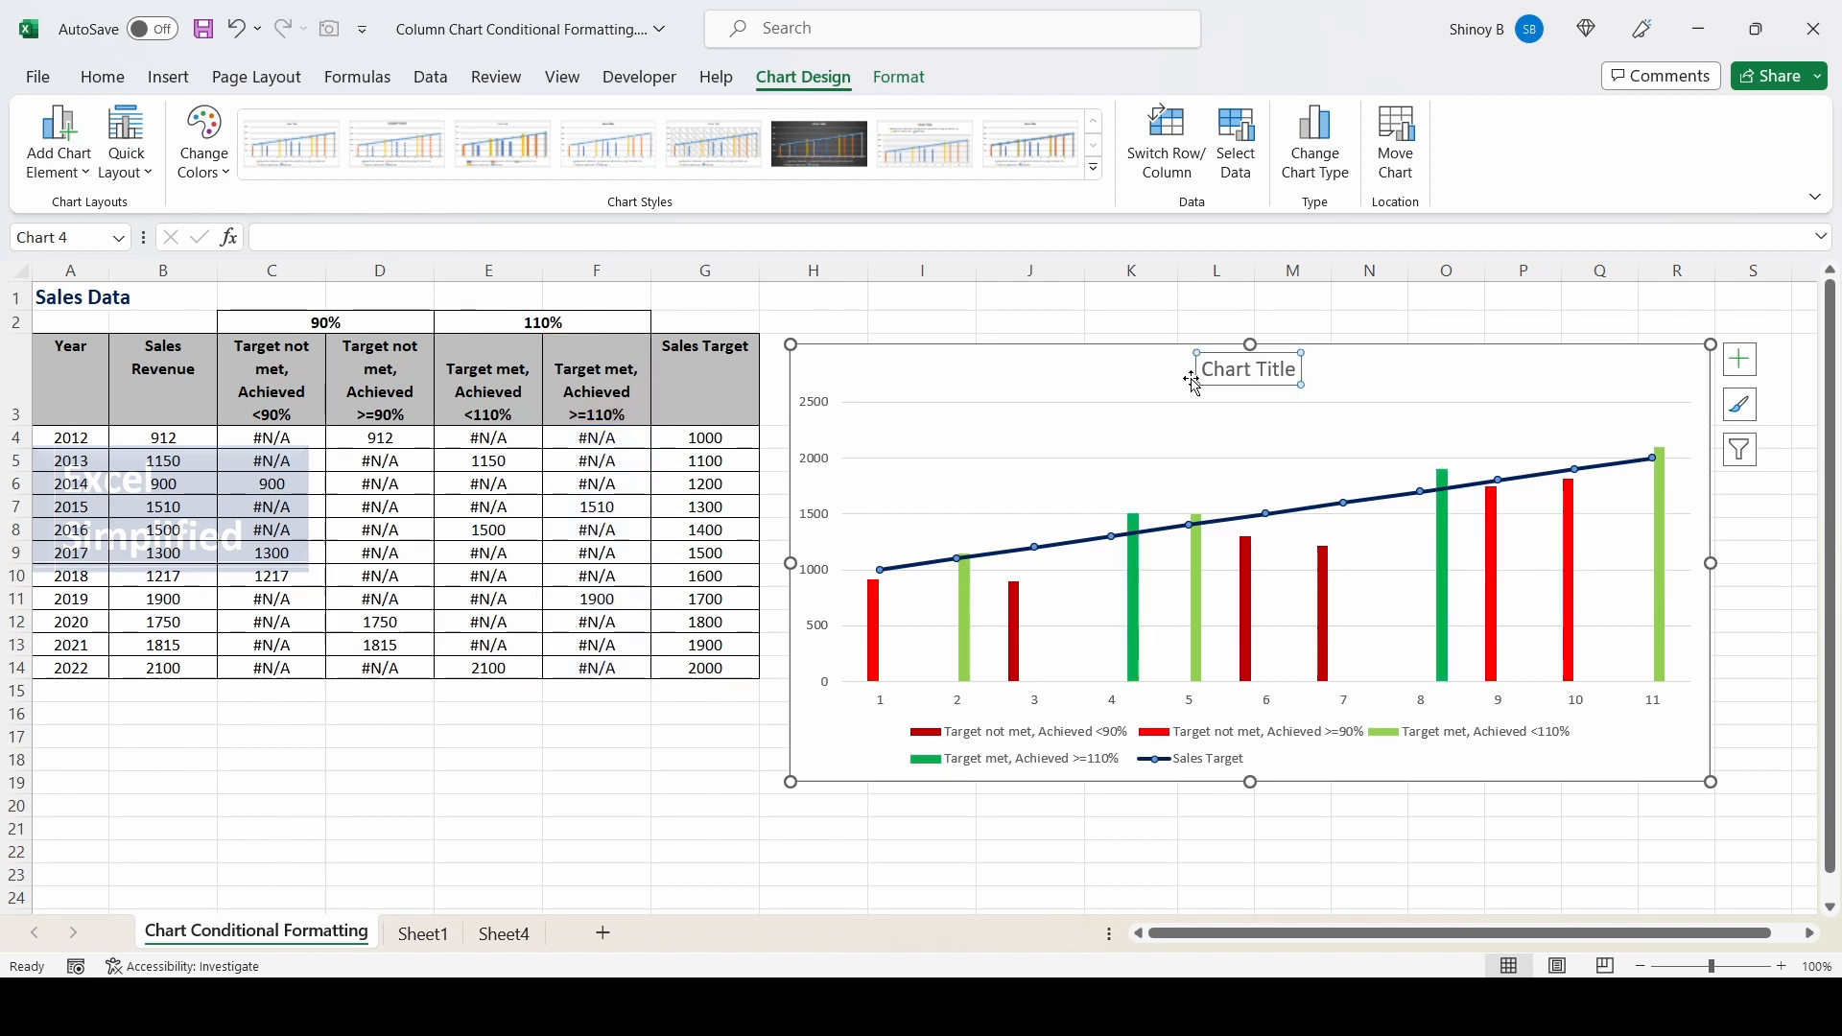
left_click_drag(1206, 370, 1297, 371)
type("Sales Revenue Chart")
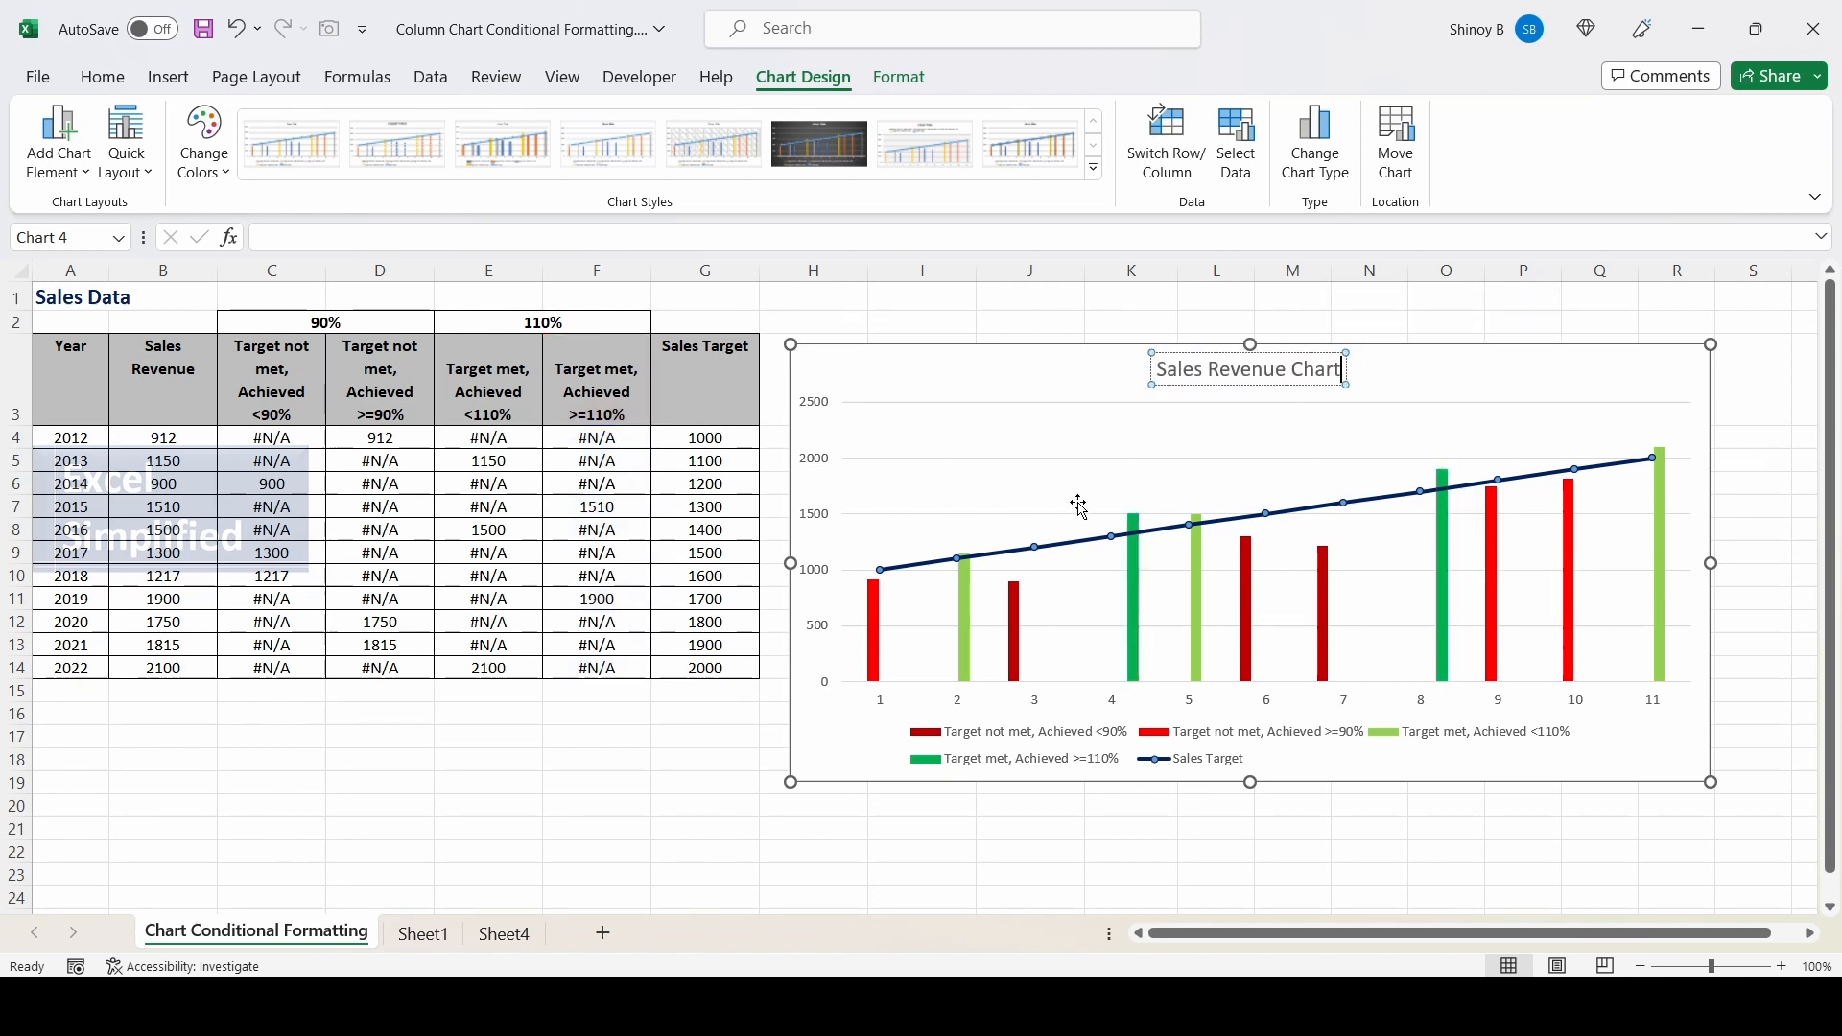
- Set the chart's horizontal axis labels to the years in A4:A14 through the chart's data source settings
left_click(1310, 604)
right_click(1394, 625)
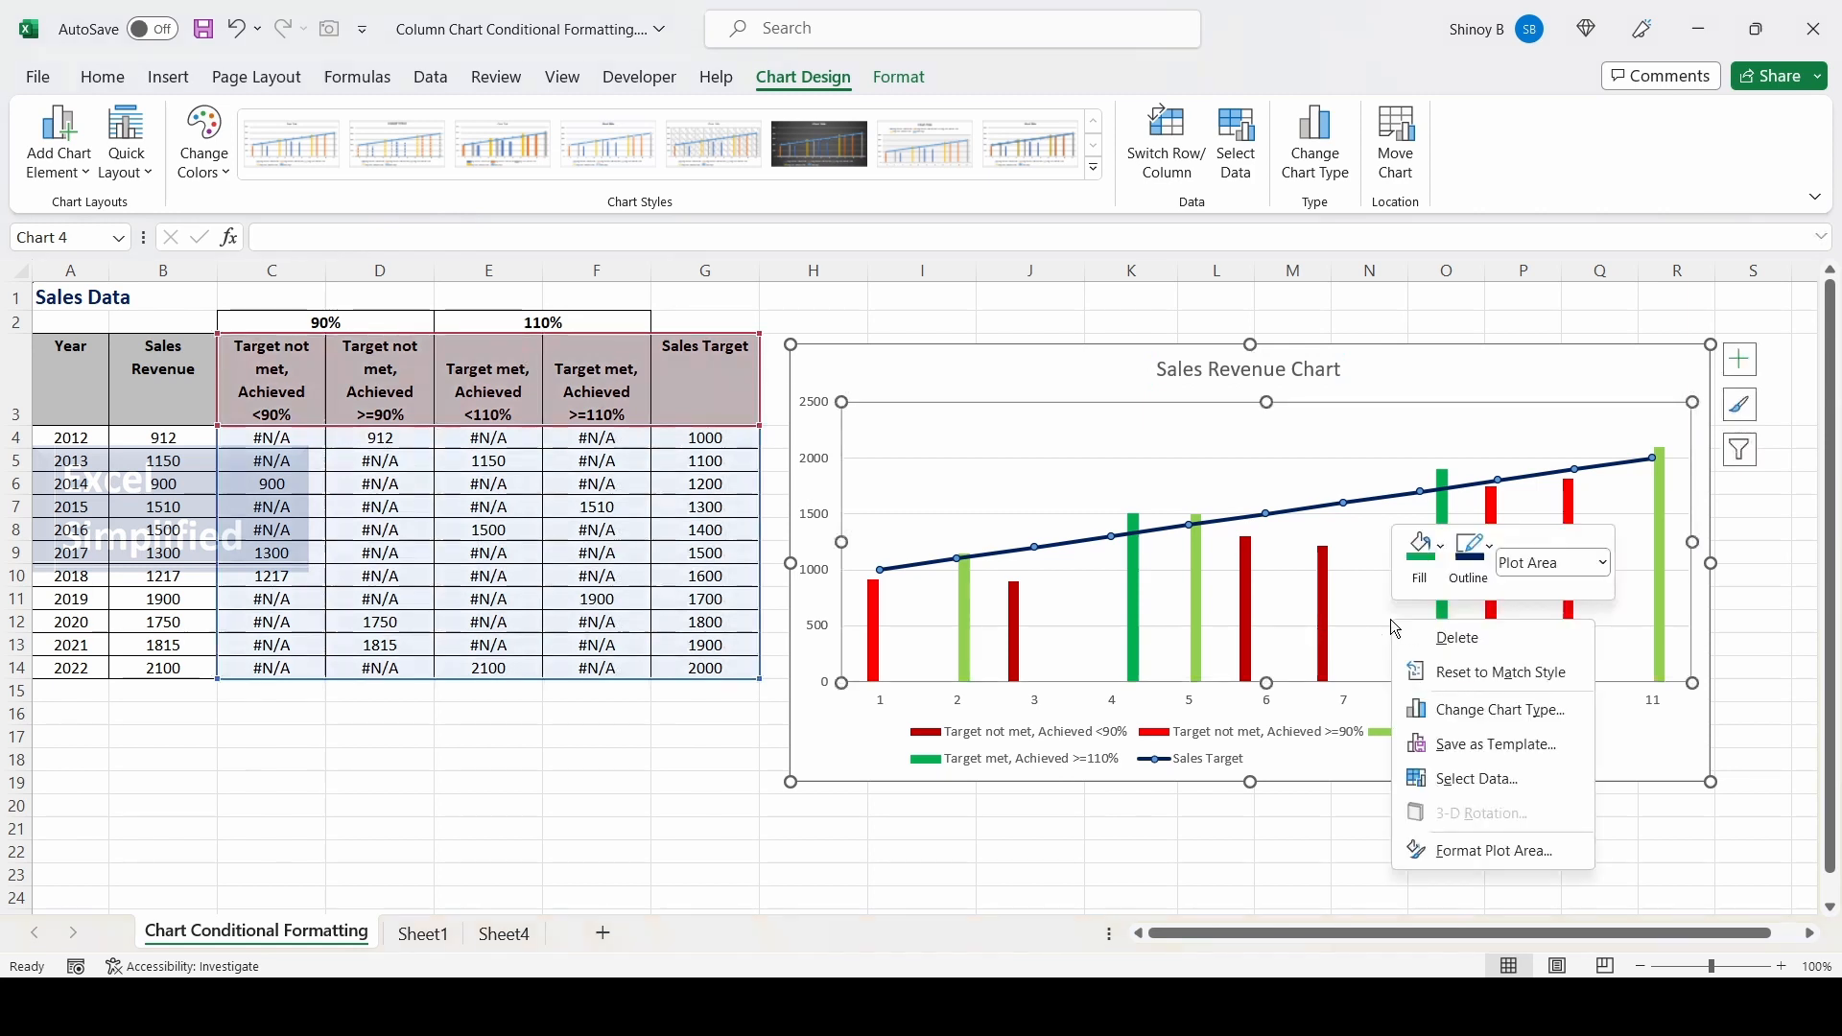
left_click(1469, 779)
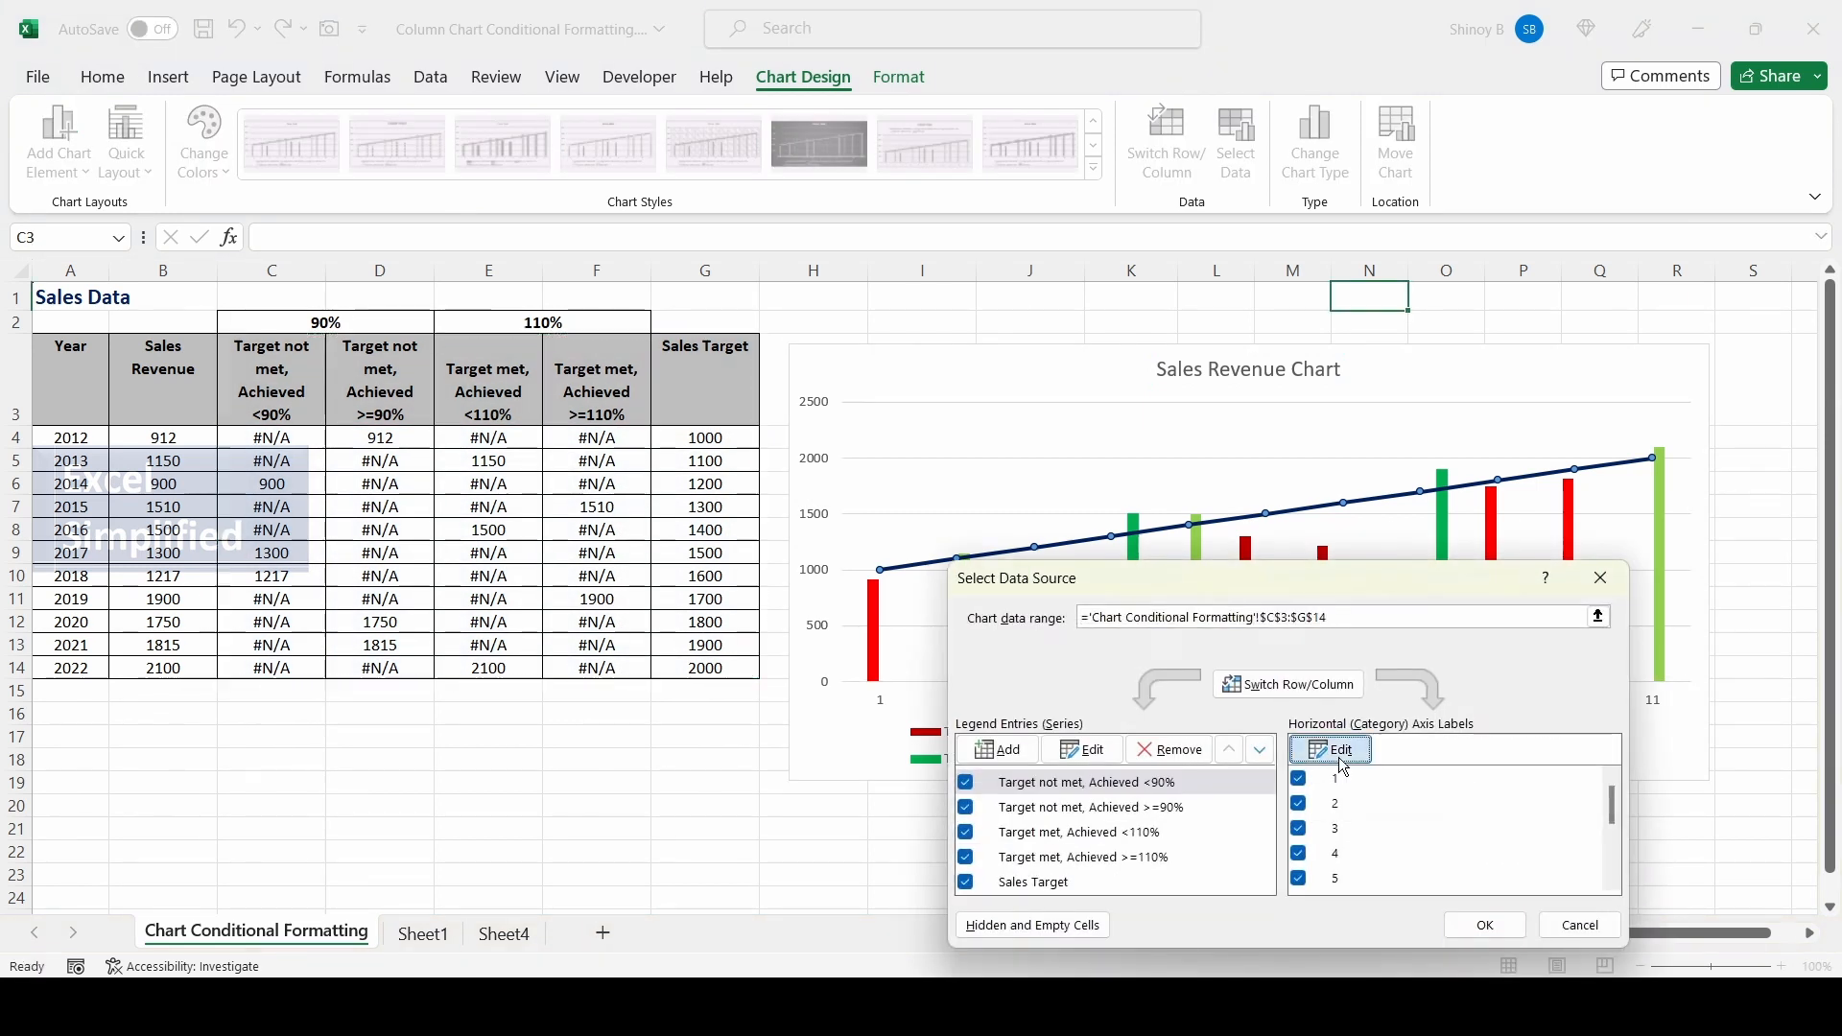
left_click(1322, 746)
left_click_drag(71, 438, 83, 669)
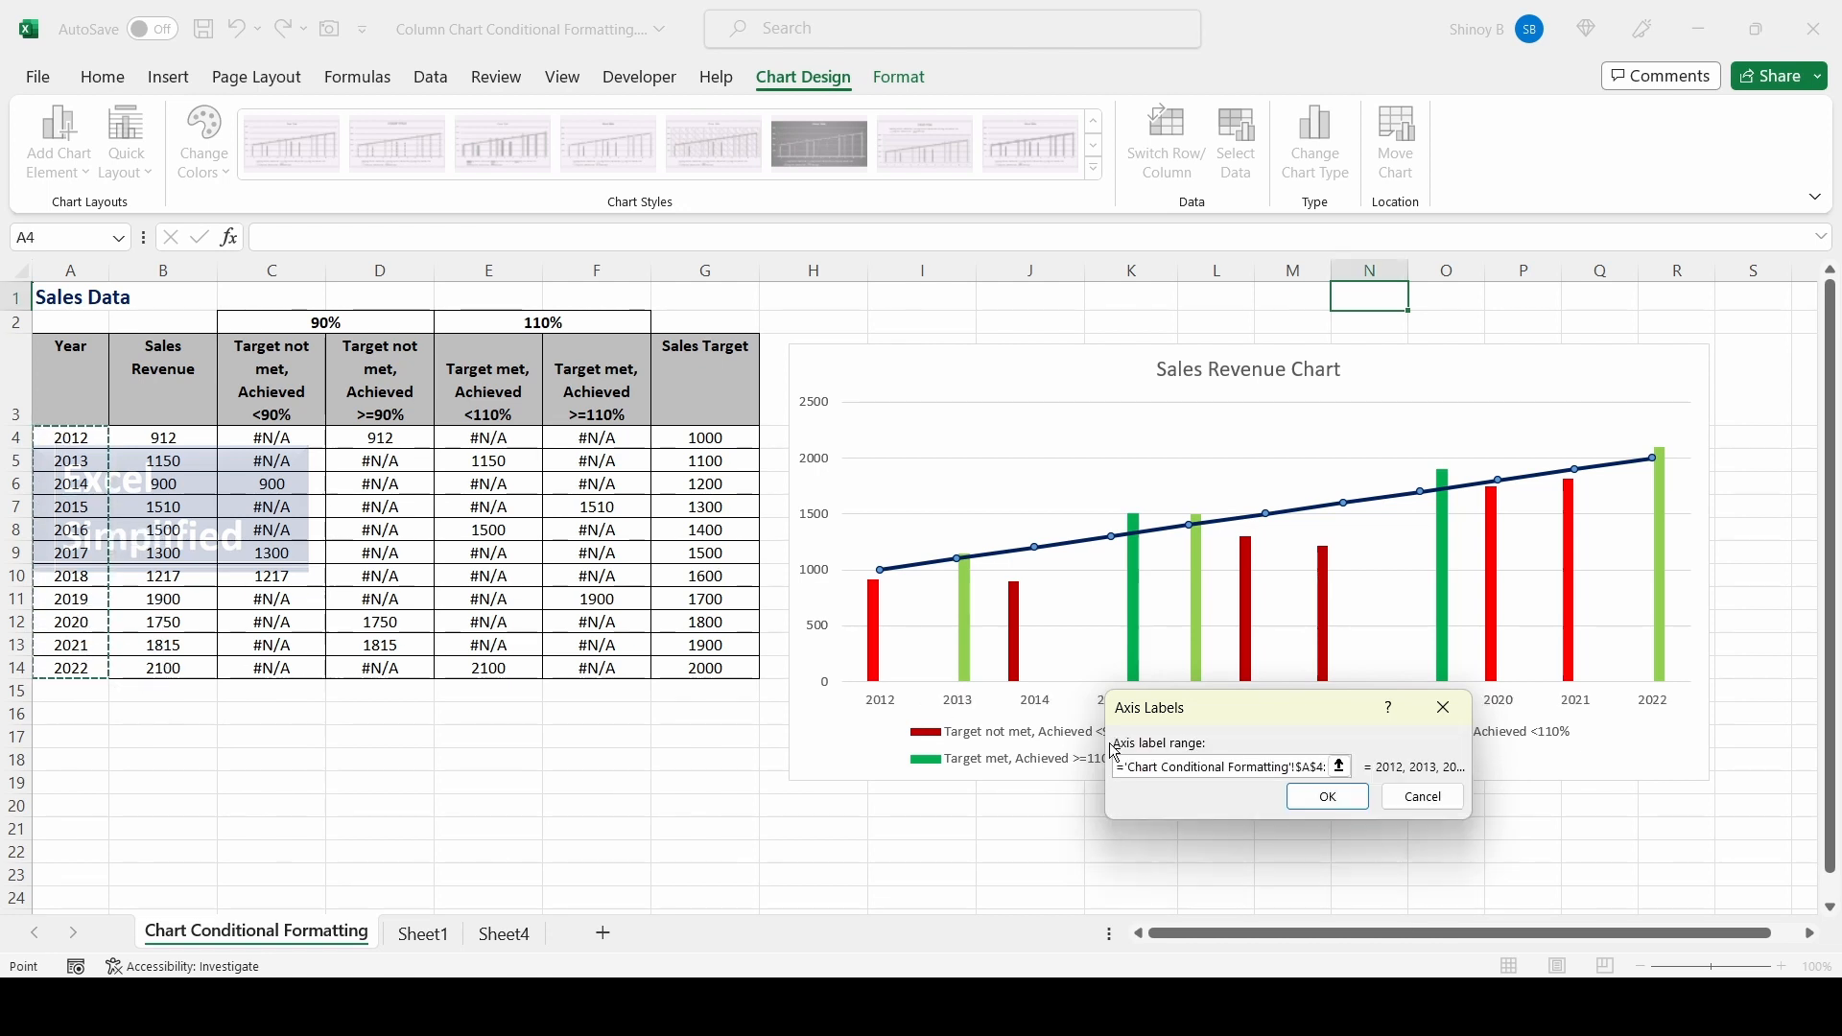
left_click(1351, 806)
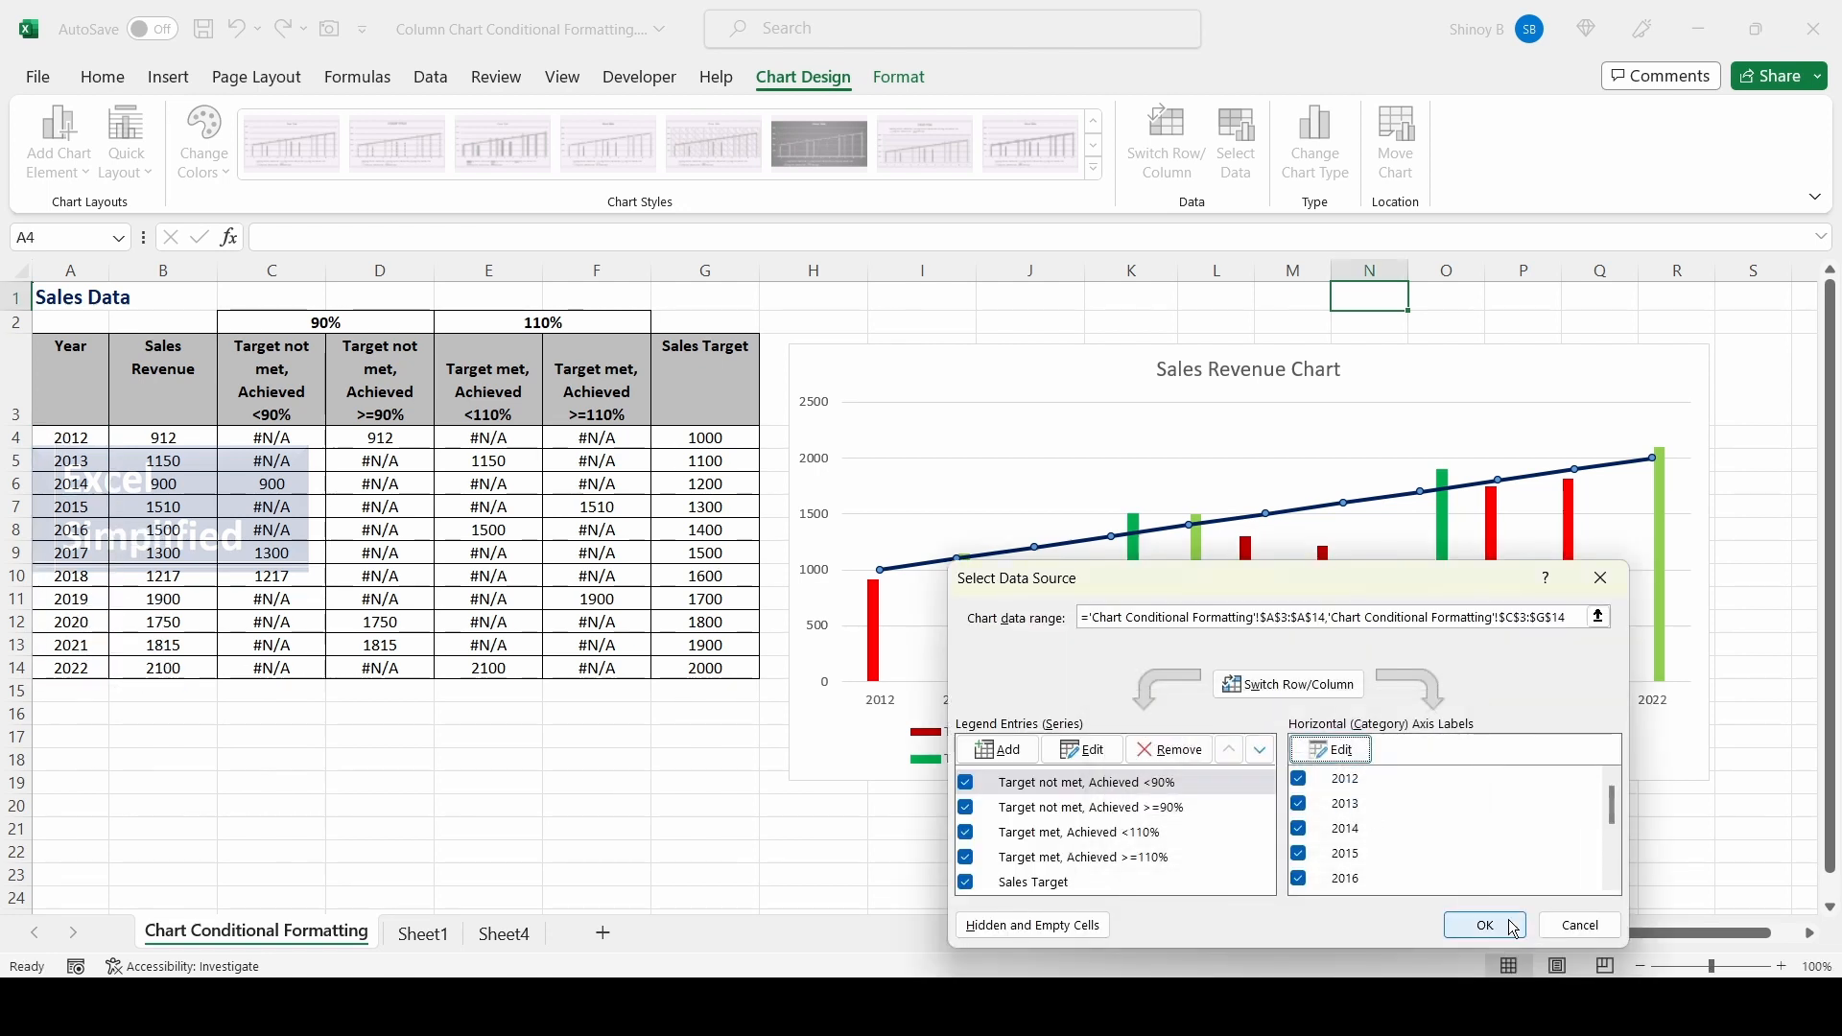
left_click(1485, 927)
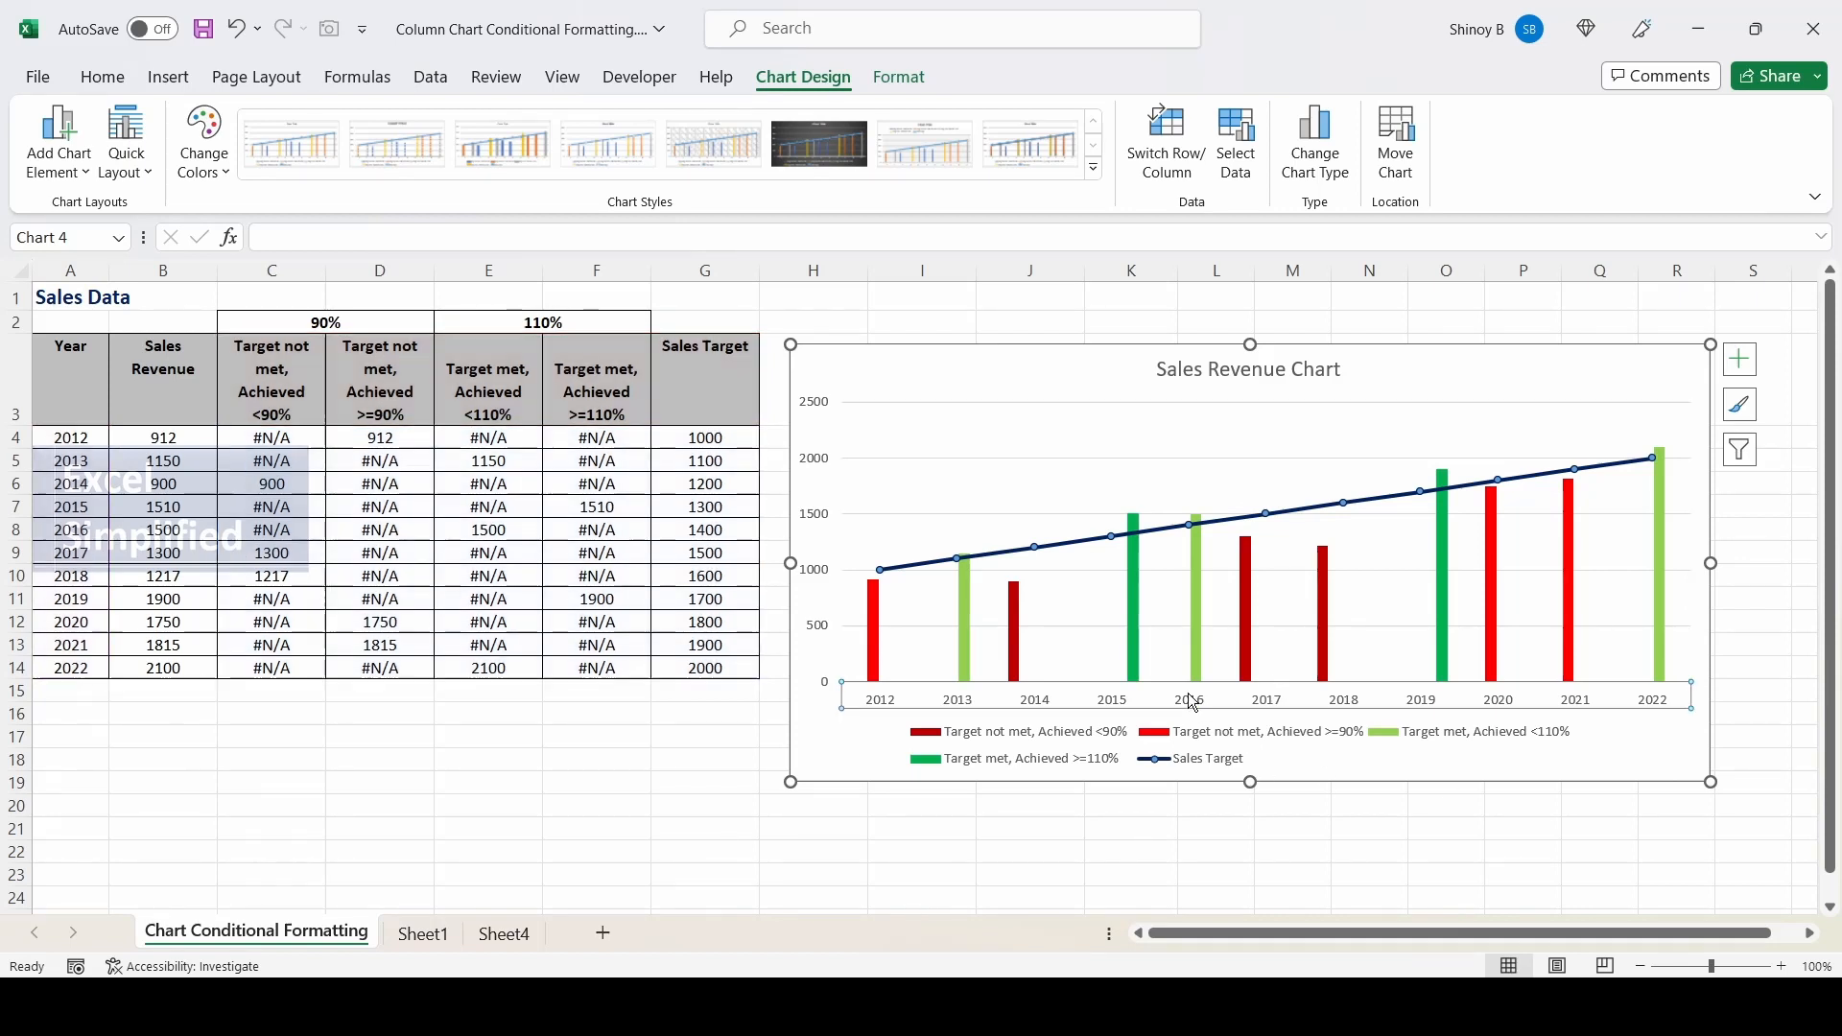
- Format the chart's horizontal axis year labels as bold at font size 10
left_click(129, 78)
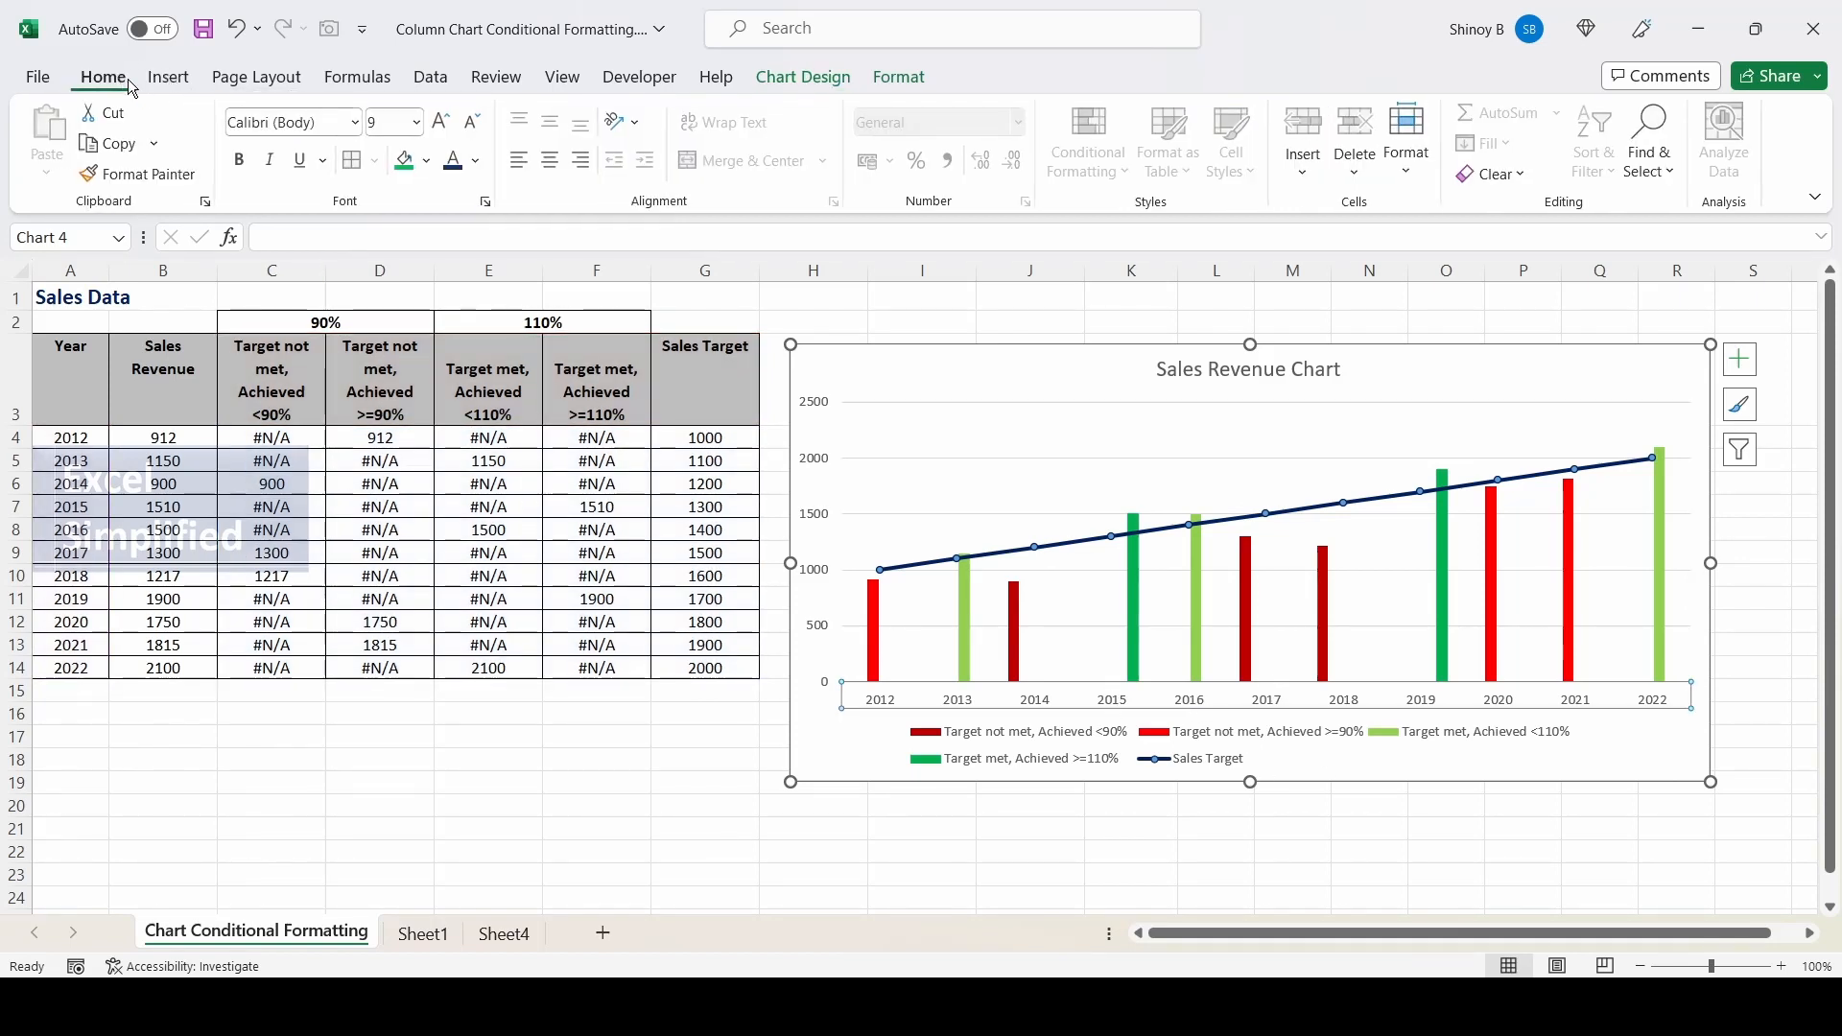
left_click(444, 126)
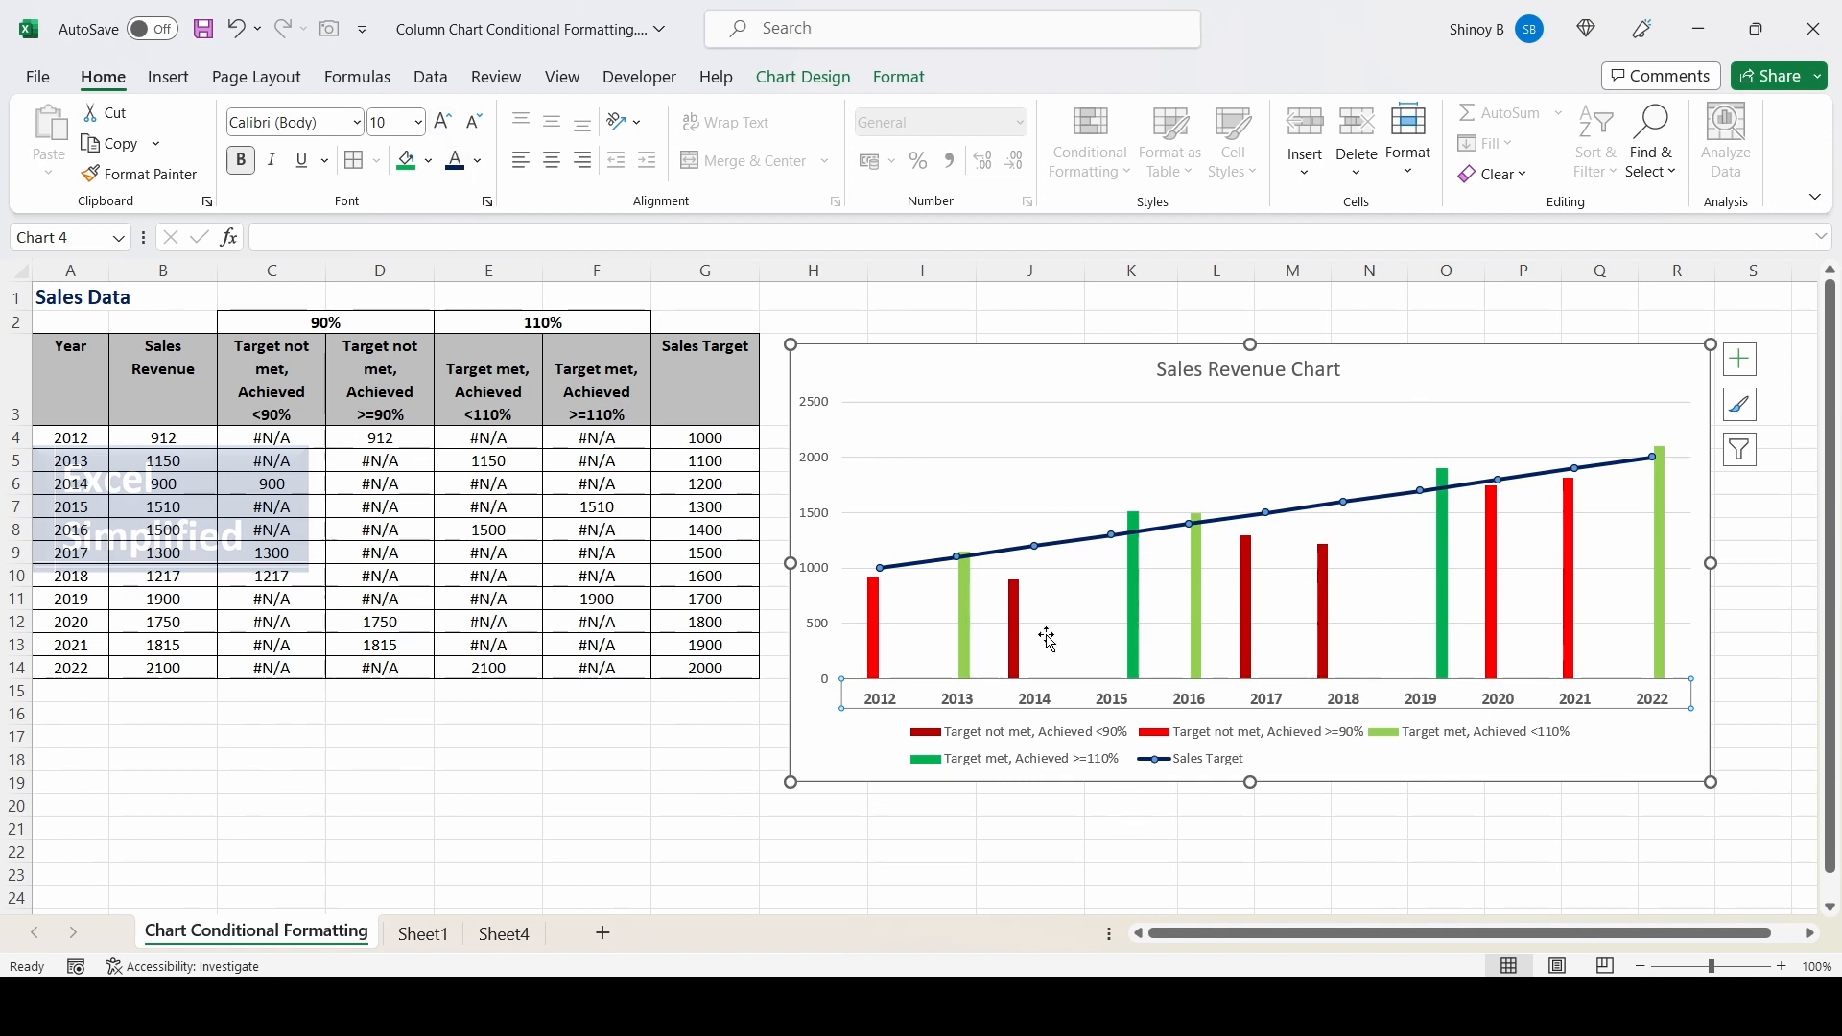
left_click(1031, 873)
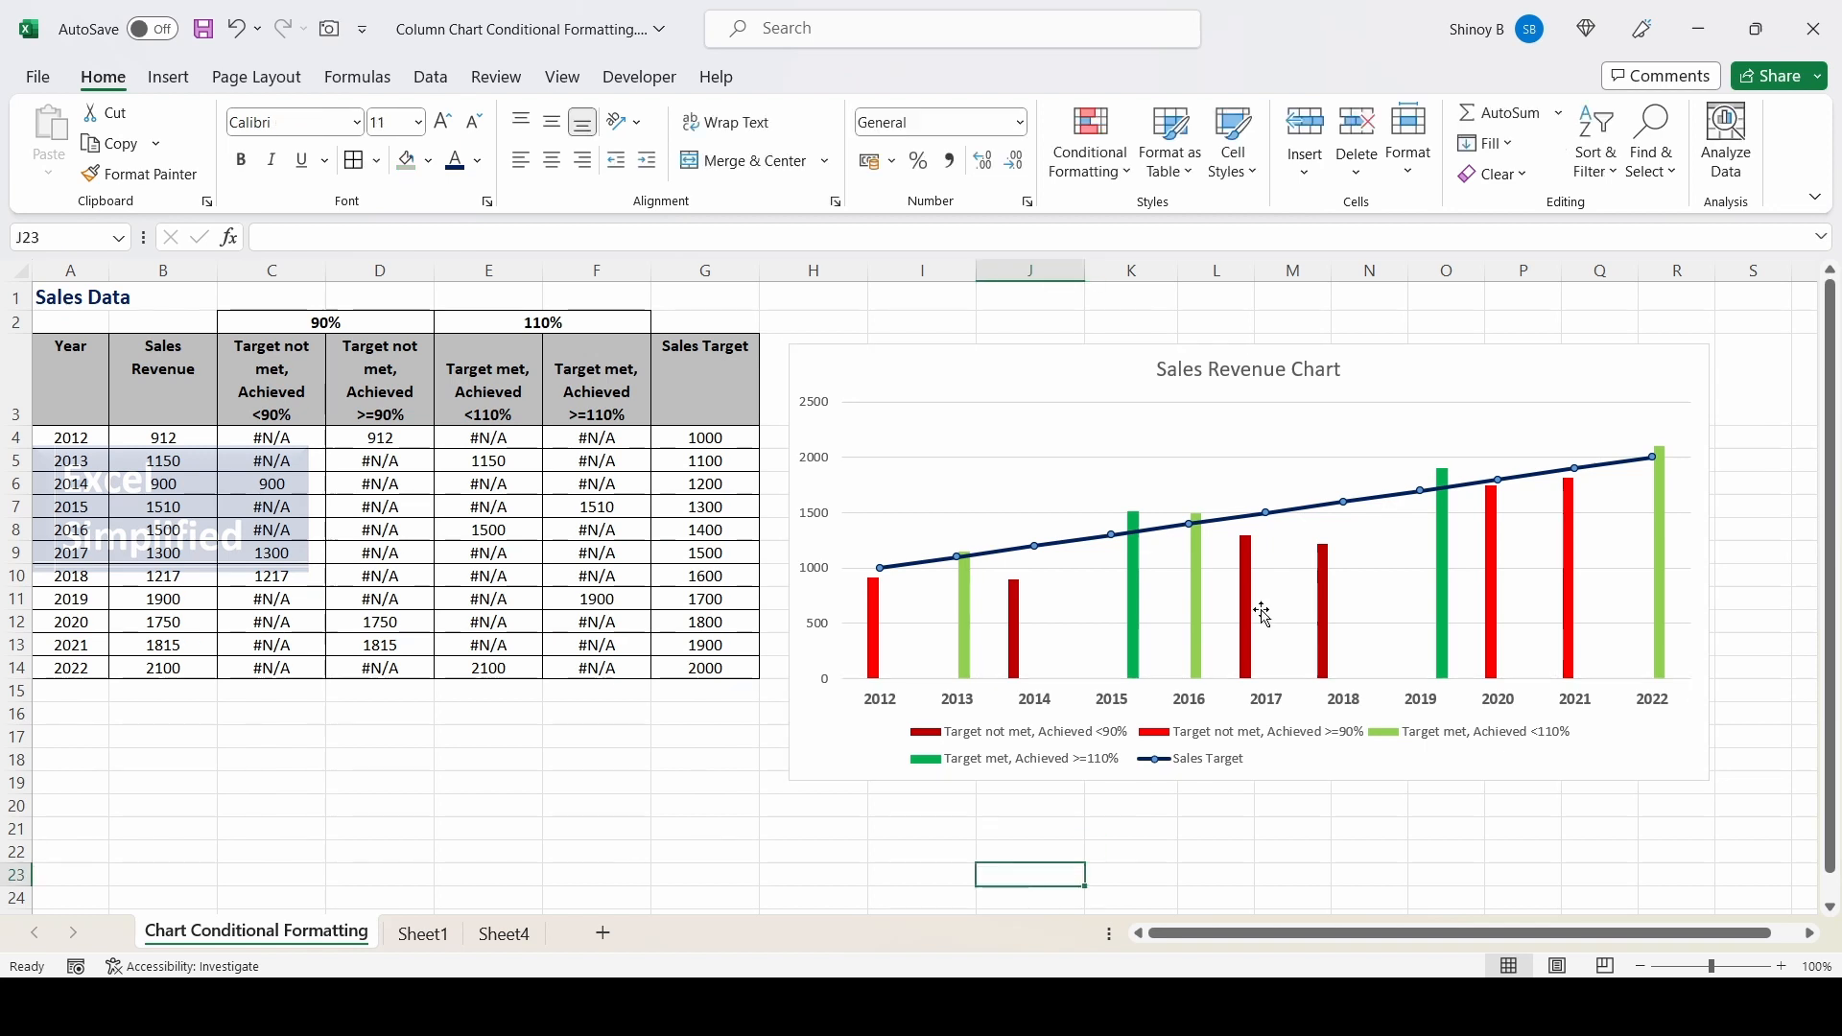
- Set the chart columns' series overlap to 100% and gap width to 156%
left_click(1205, 349)
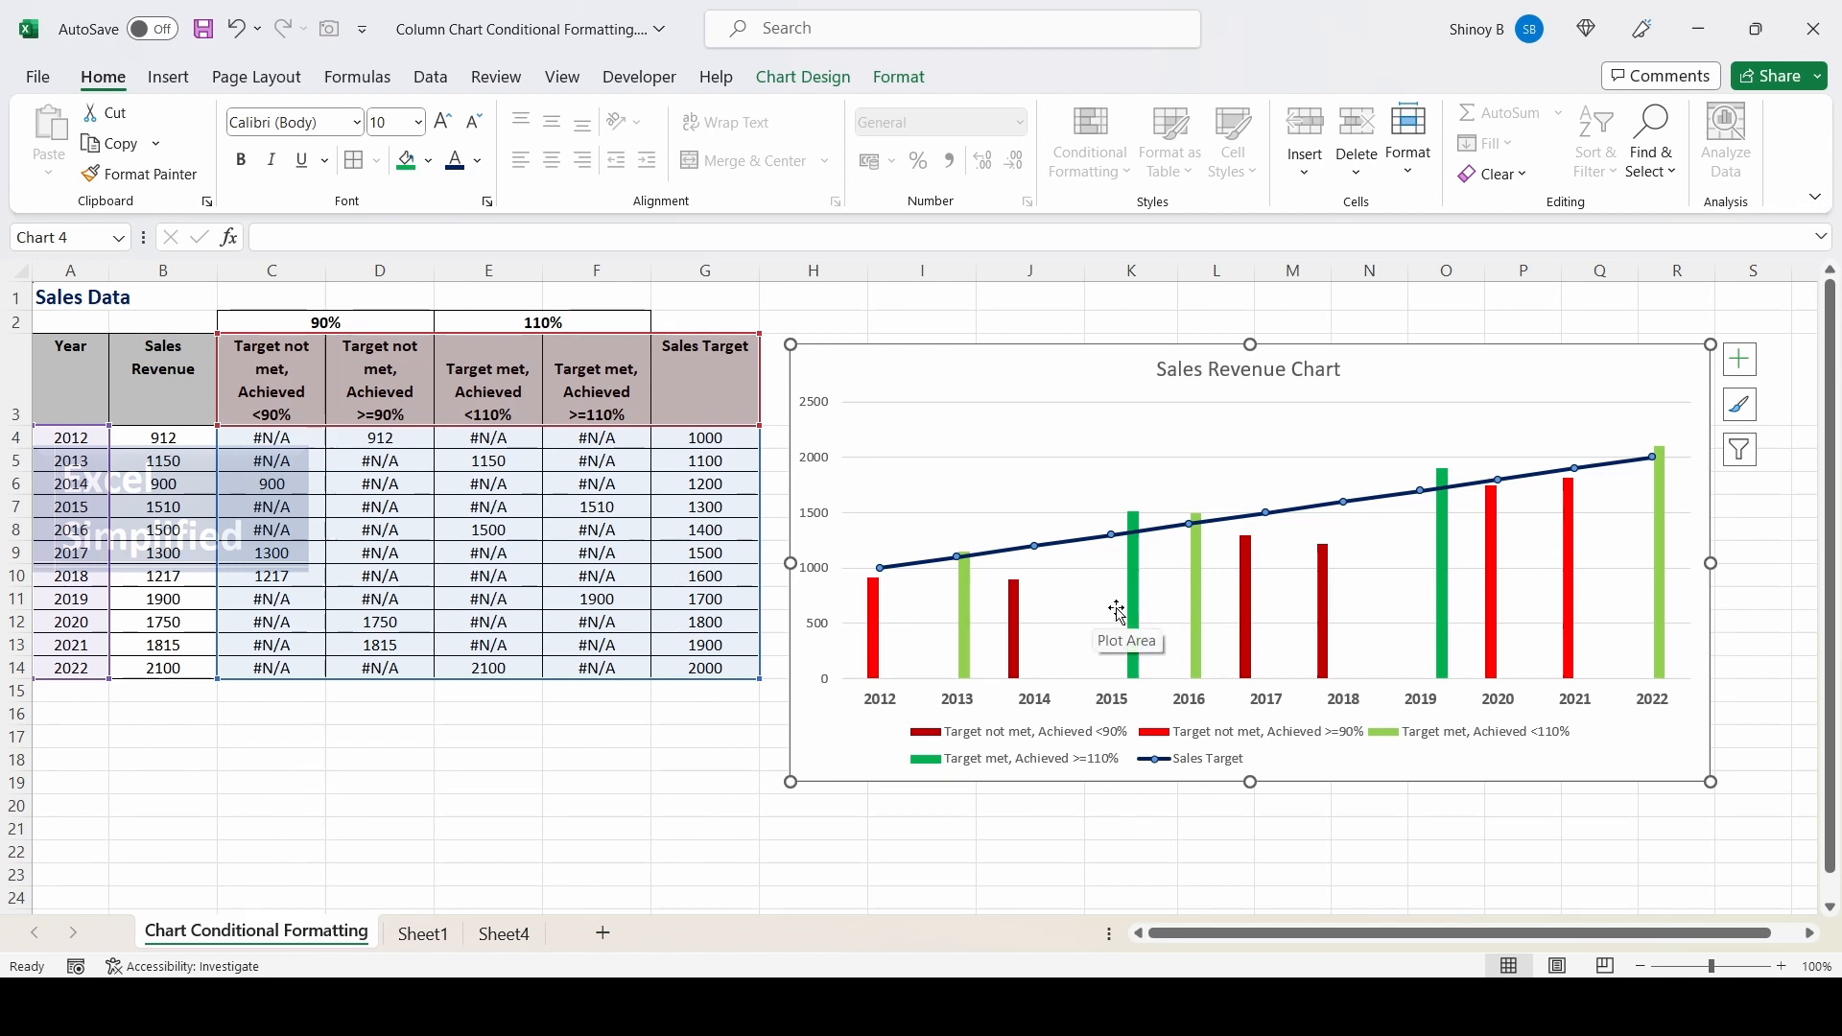
left_click(1328, 619)
left_click(1324, 612)
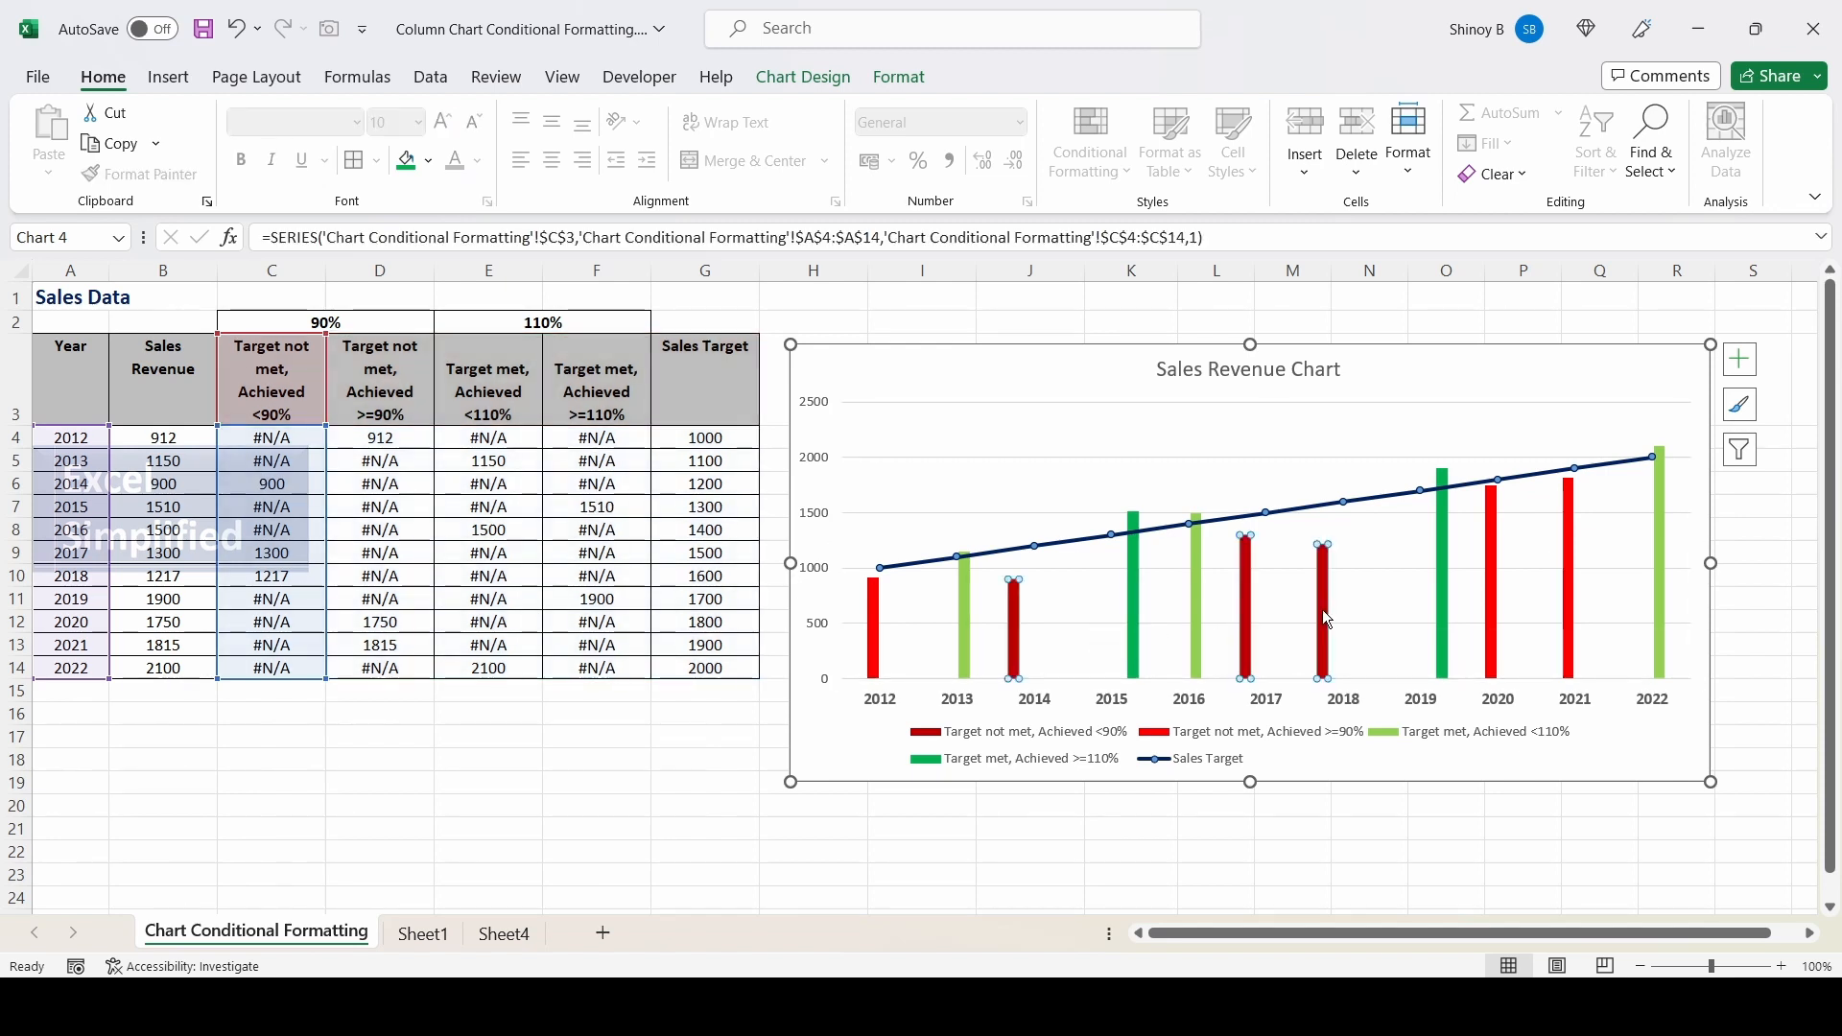
right_click(1322, 608)
left_click(1418, 871)
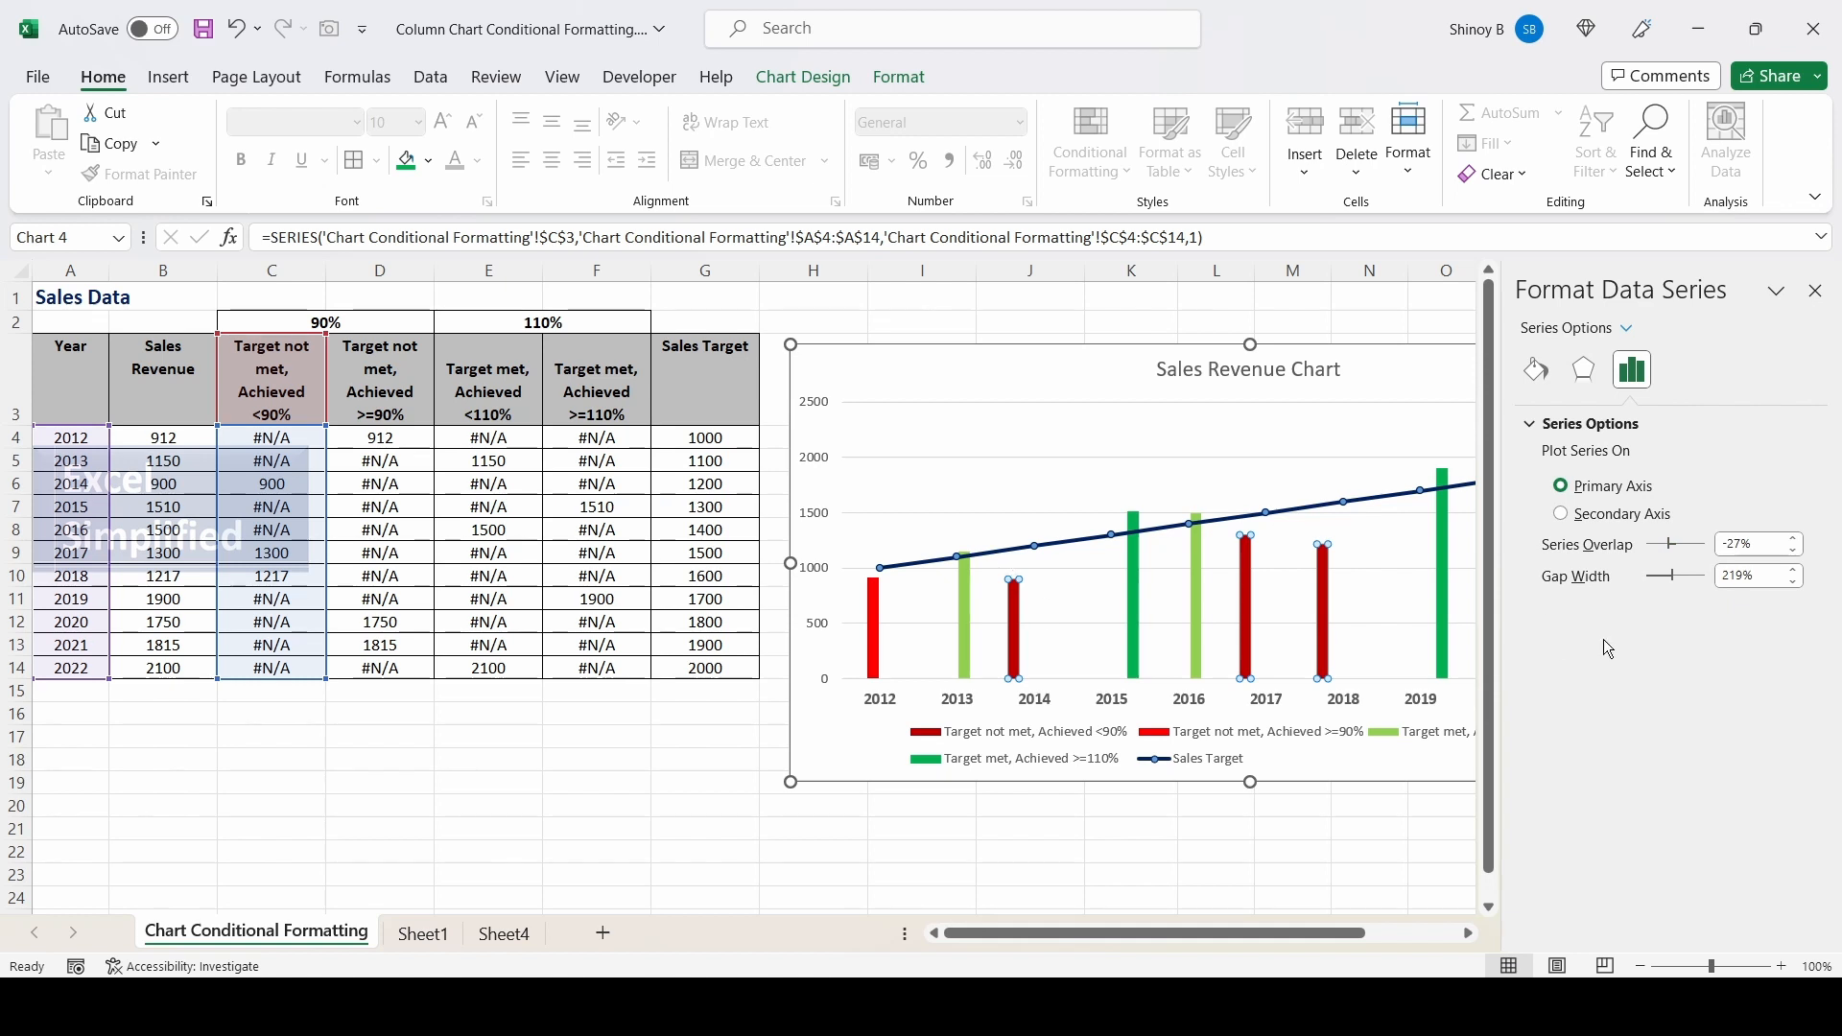
left_click_drag(1671, 546, 1710, 548)
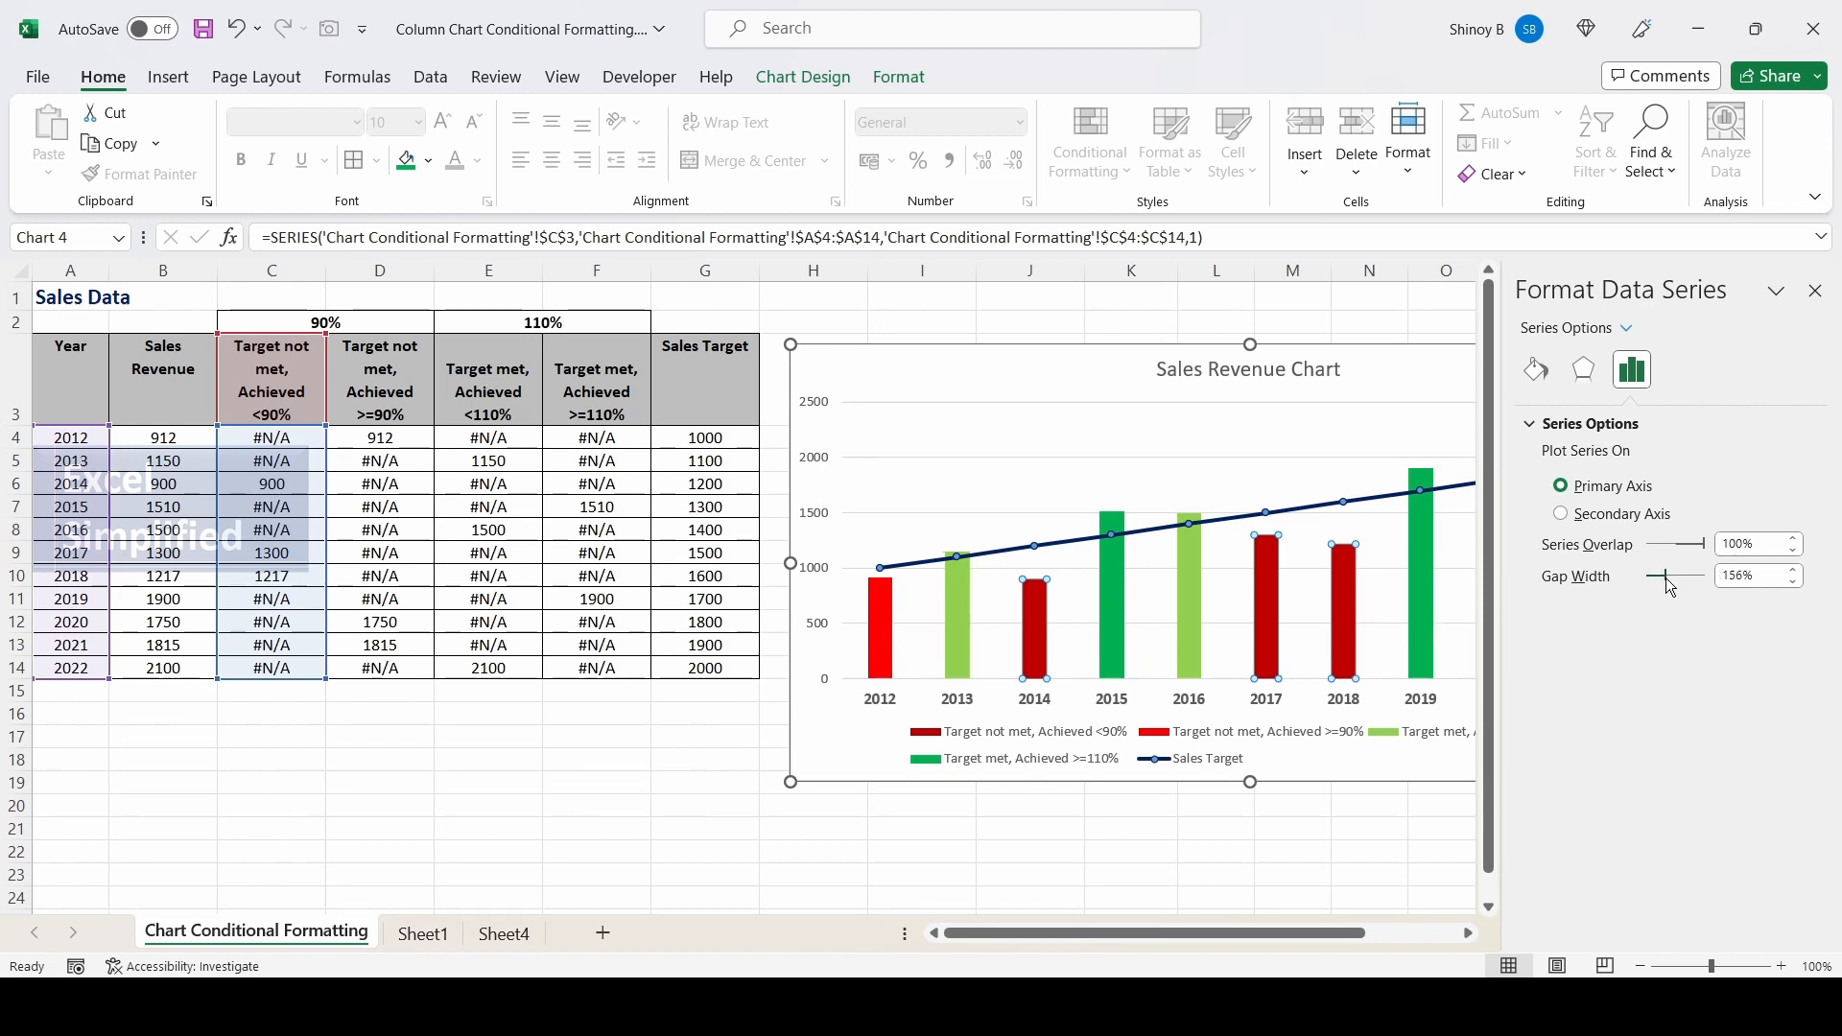
left_click_drag(1666, 577, 1661, 577)
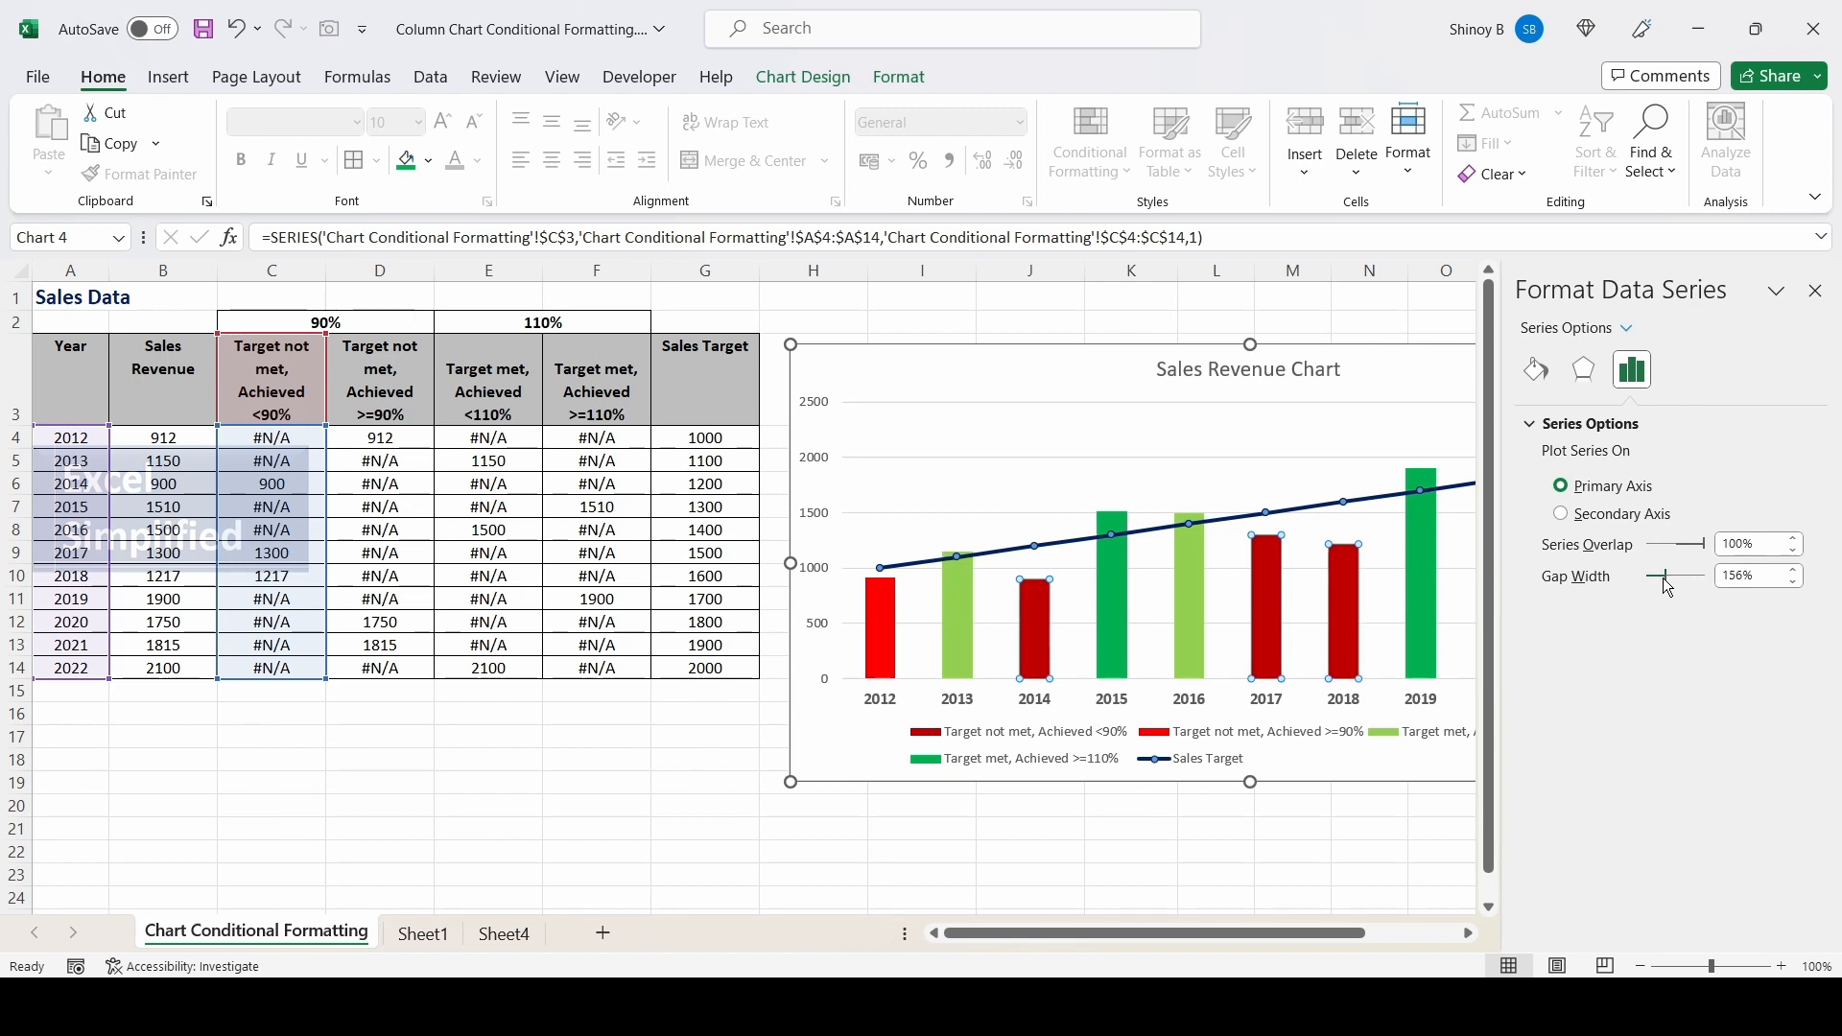
left_click(1815, 291)
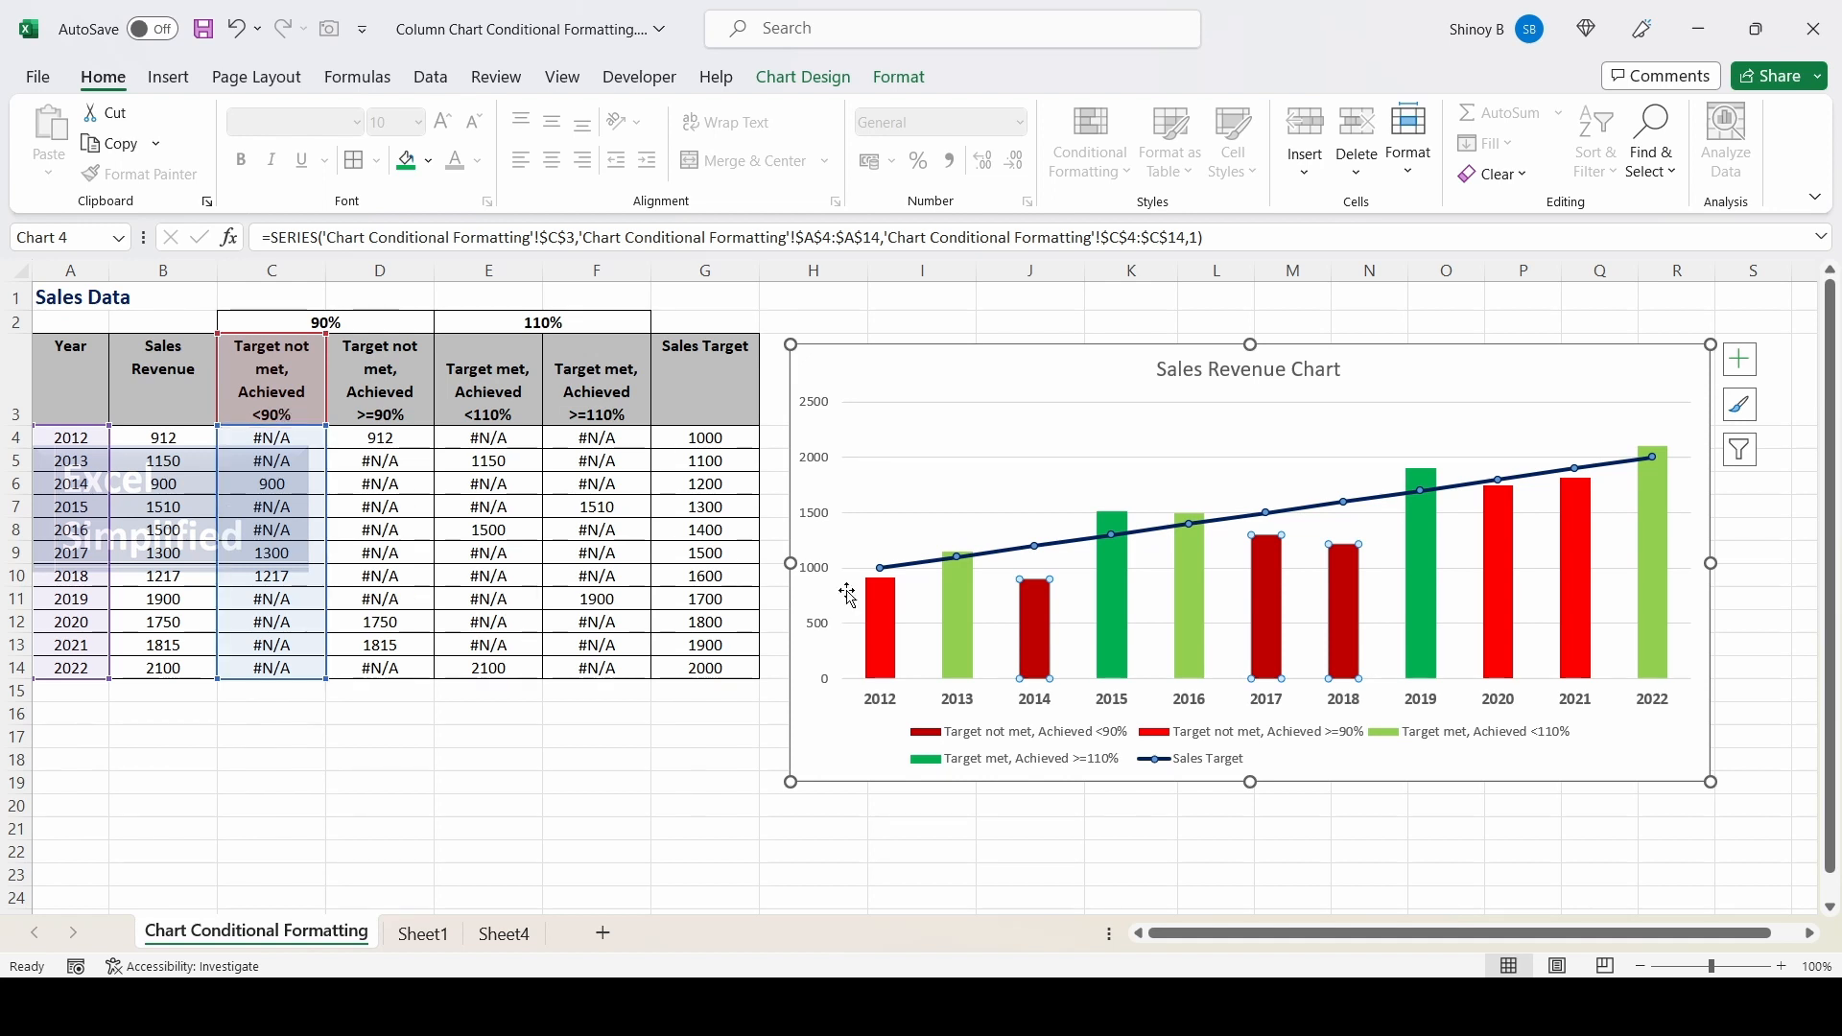
- Compare each target-achievement helper column in C to F with its matching coloured column series in the chart
left_click(1040, 647)
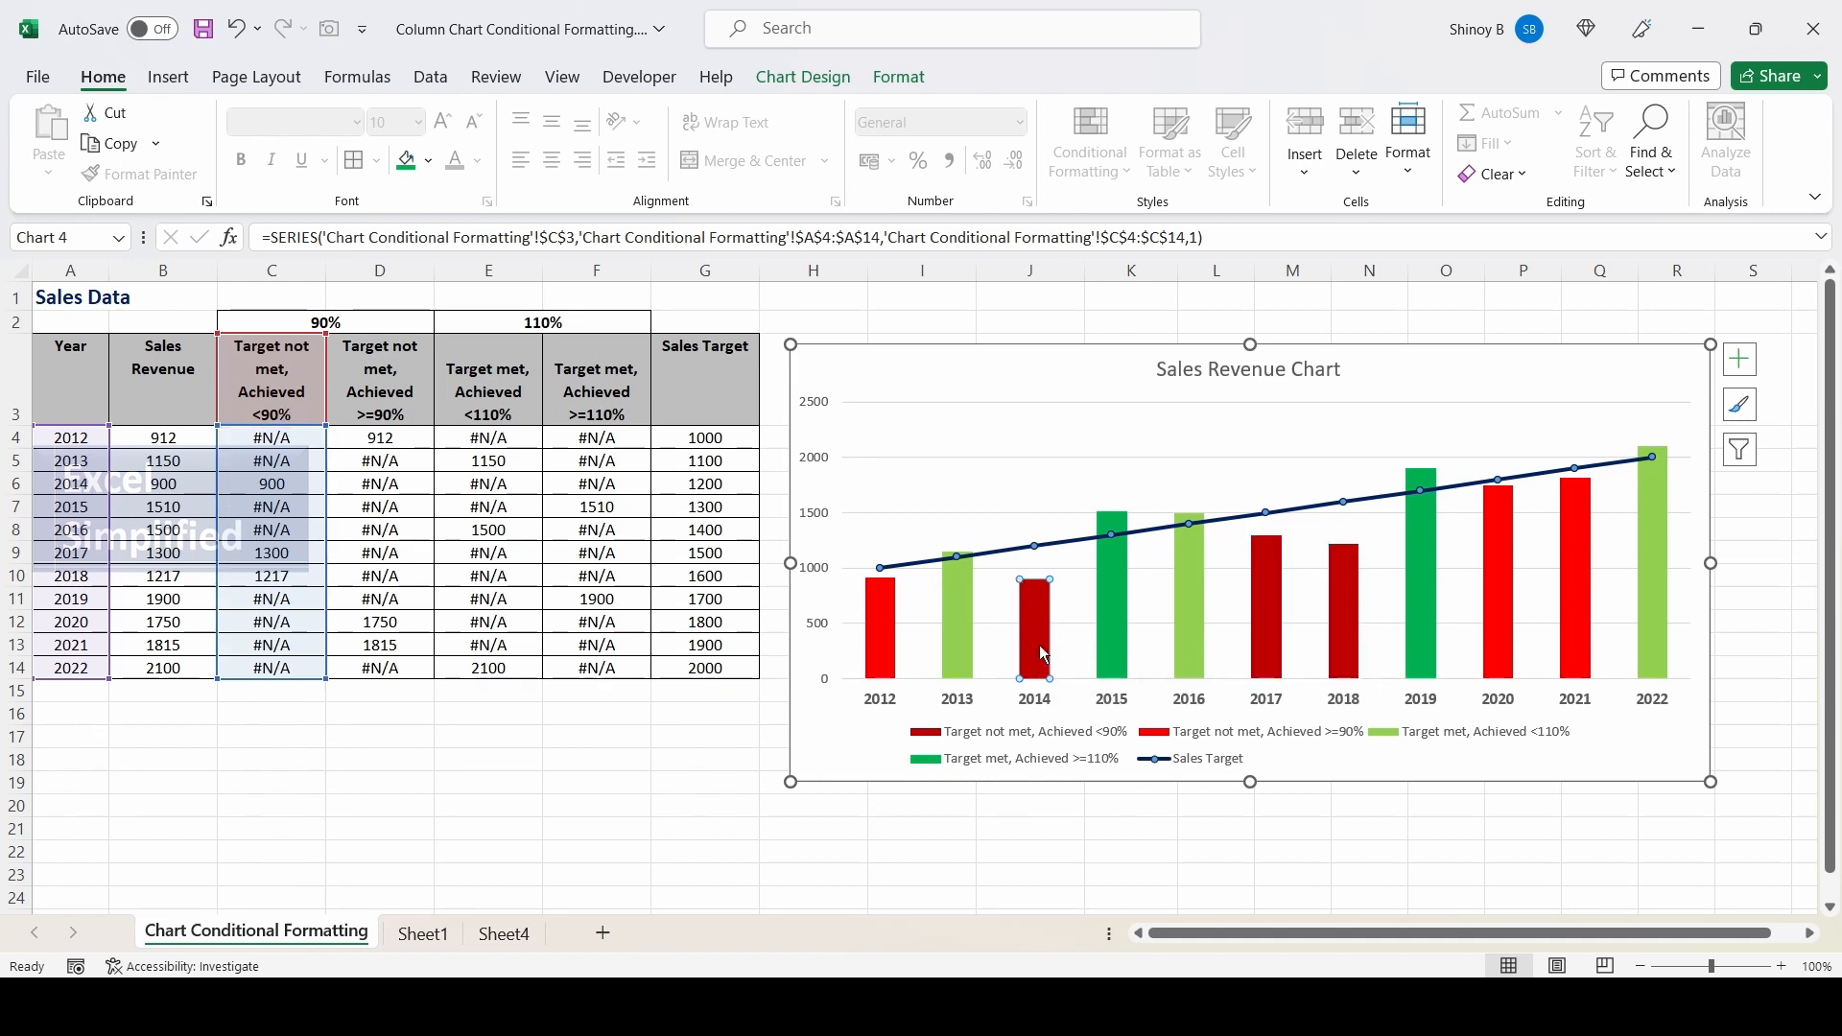
left_click_drag(396, 403, 377, 666)
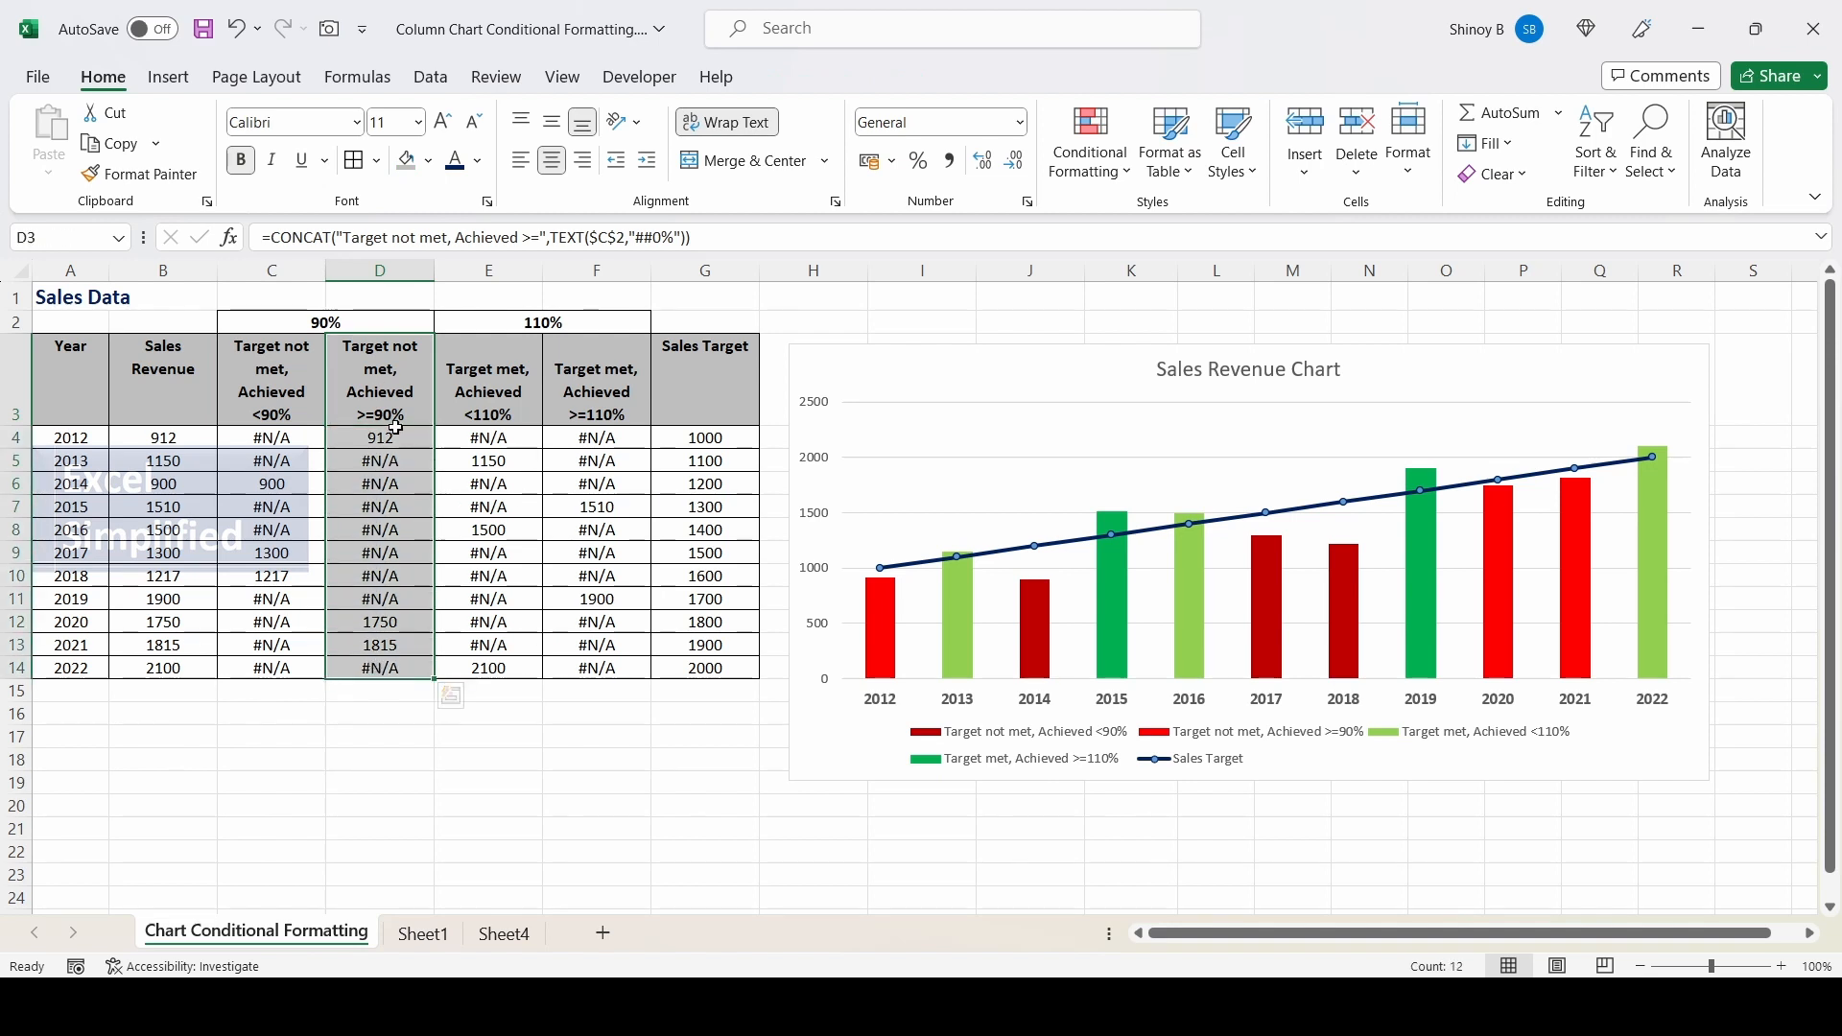
left_click(884, 641)
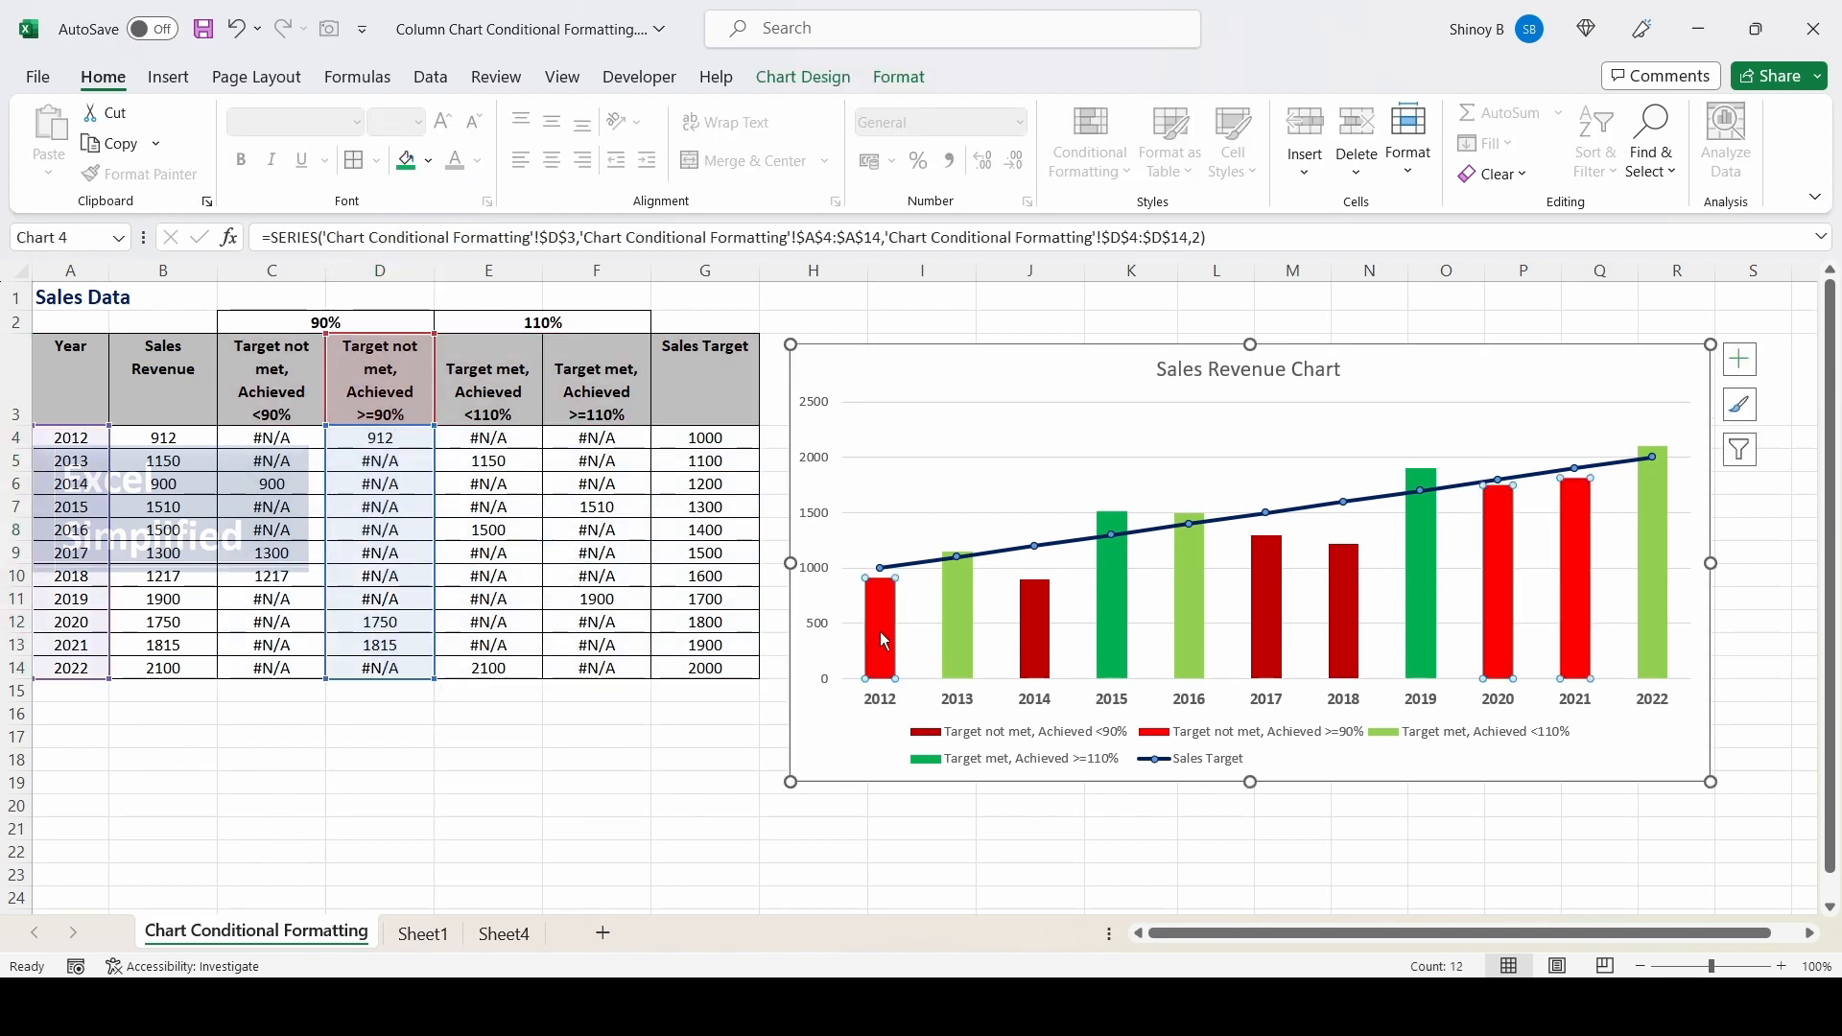
left_click_drag(499, 393, 495, 672)
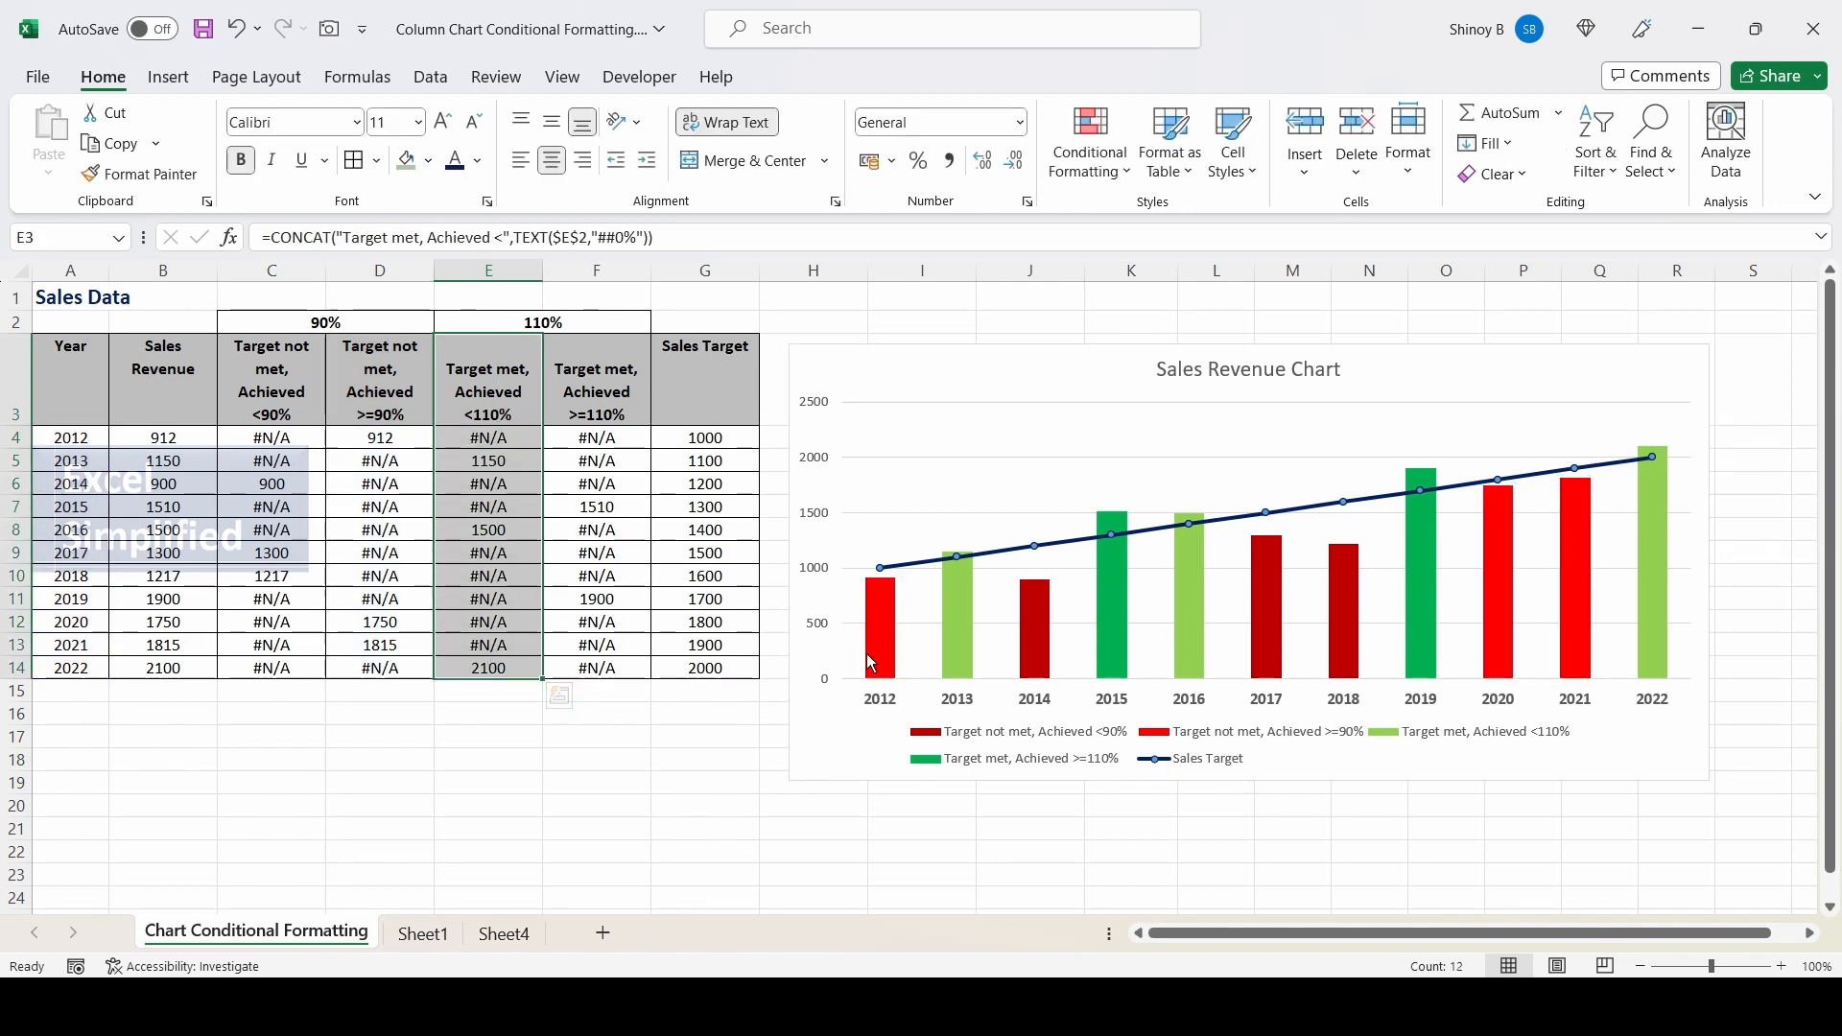
left_click(951, 605)
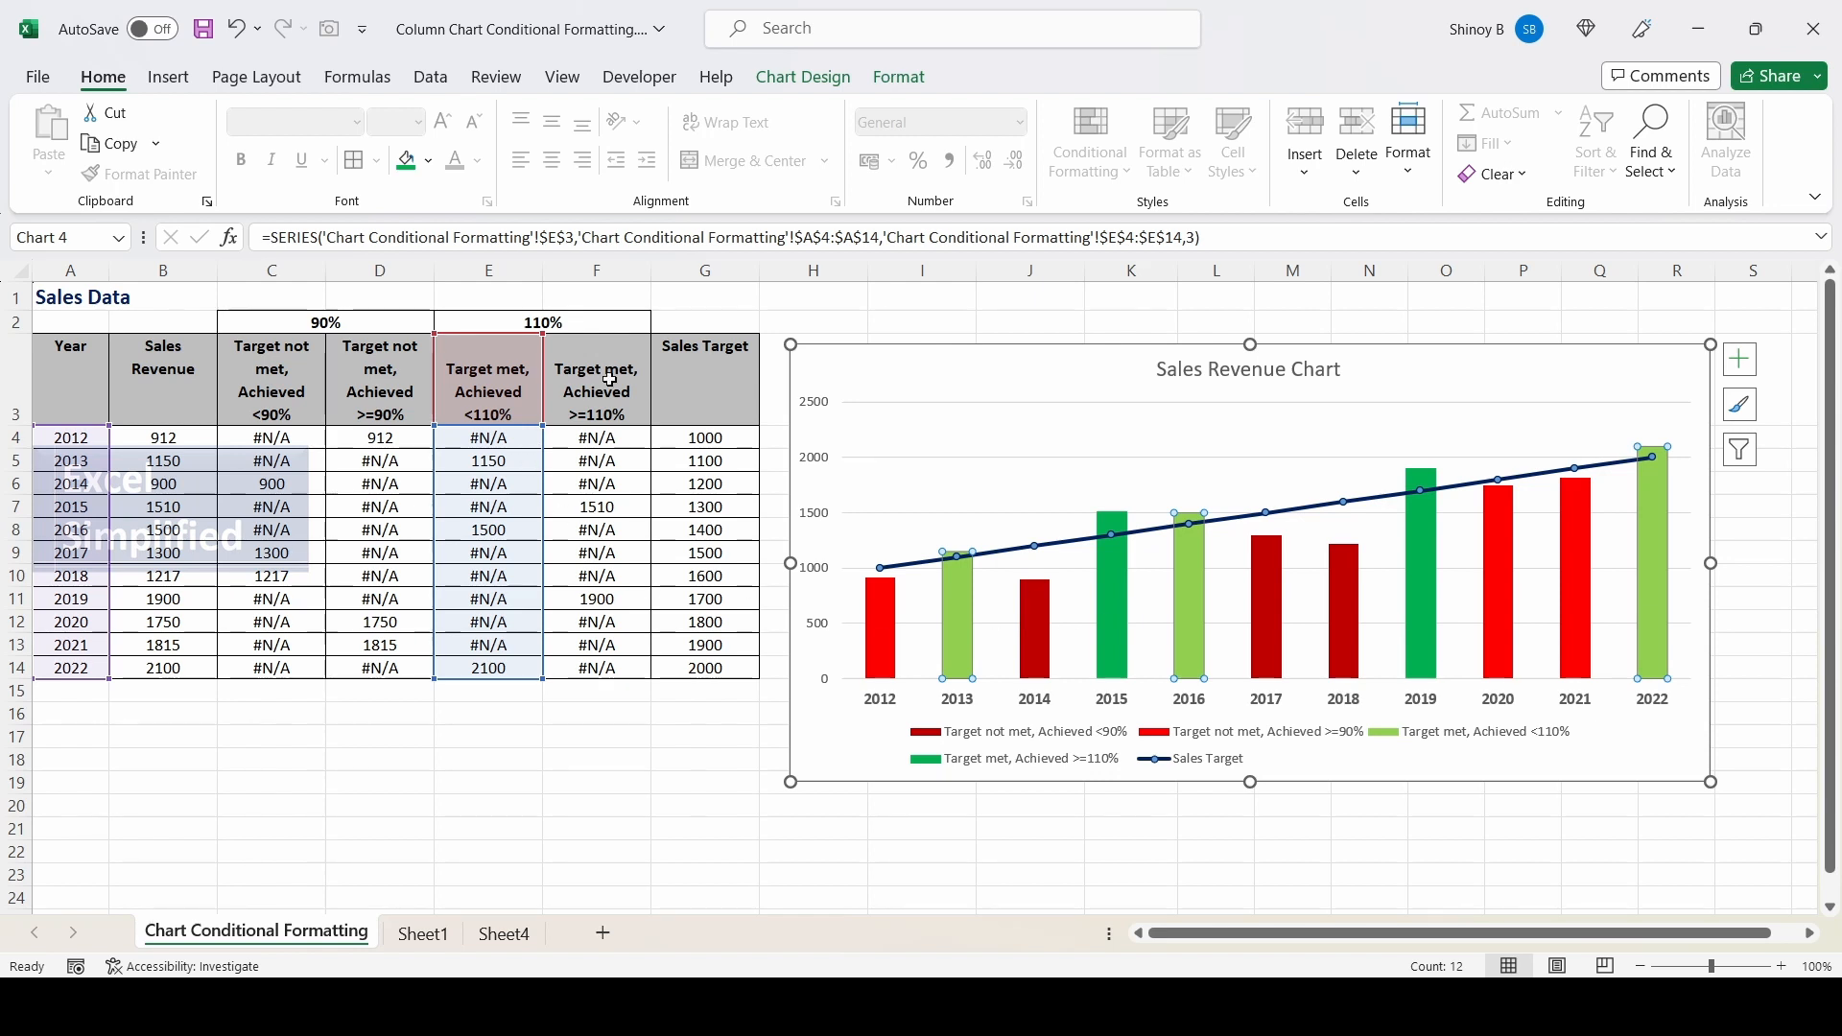
left_click_drag(597, 394, 617, 665)
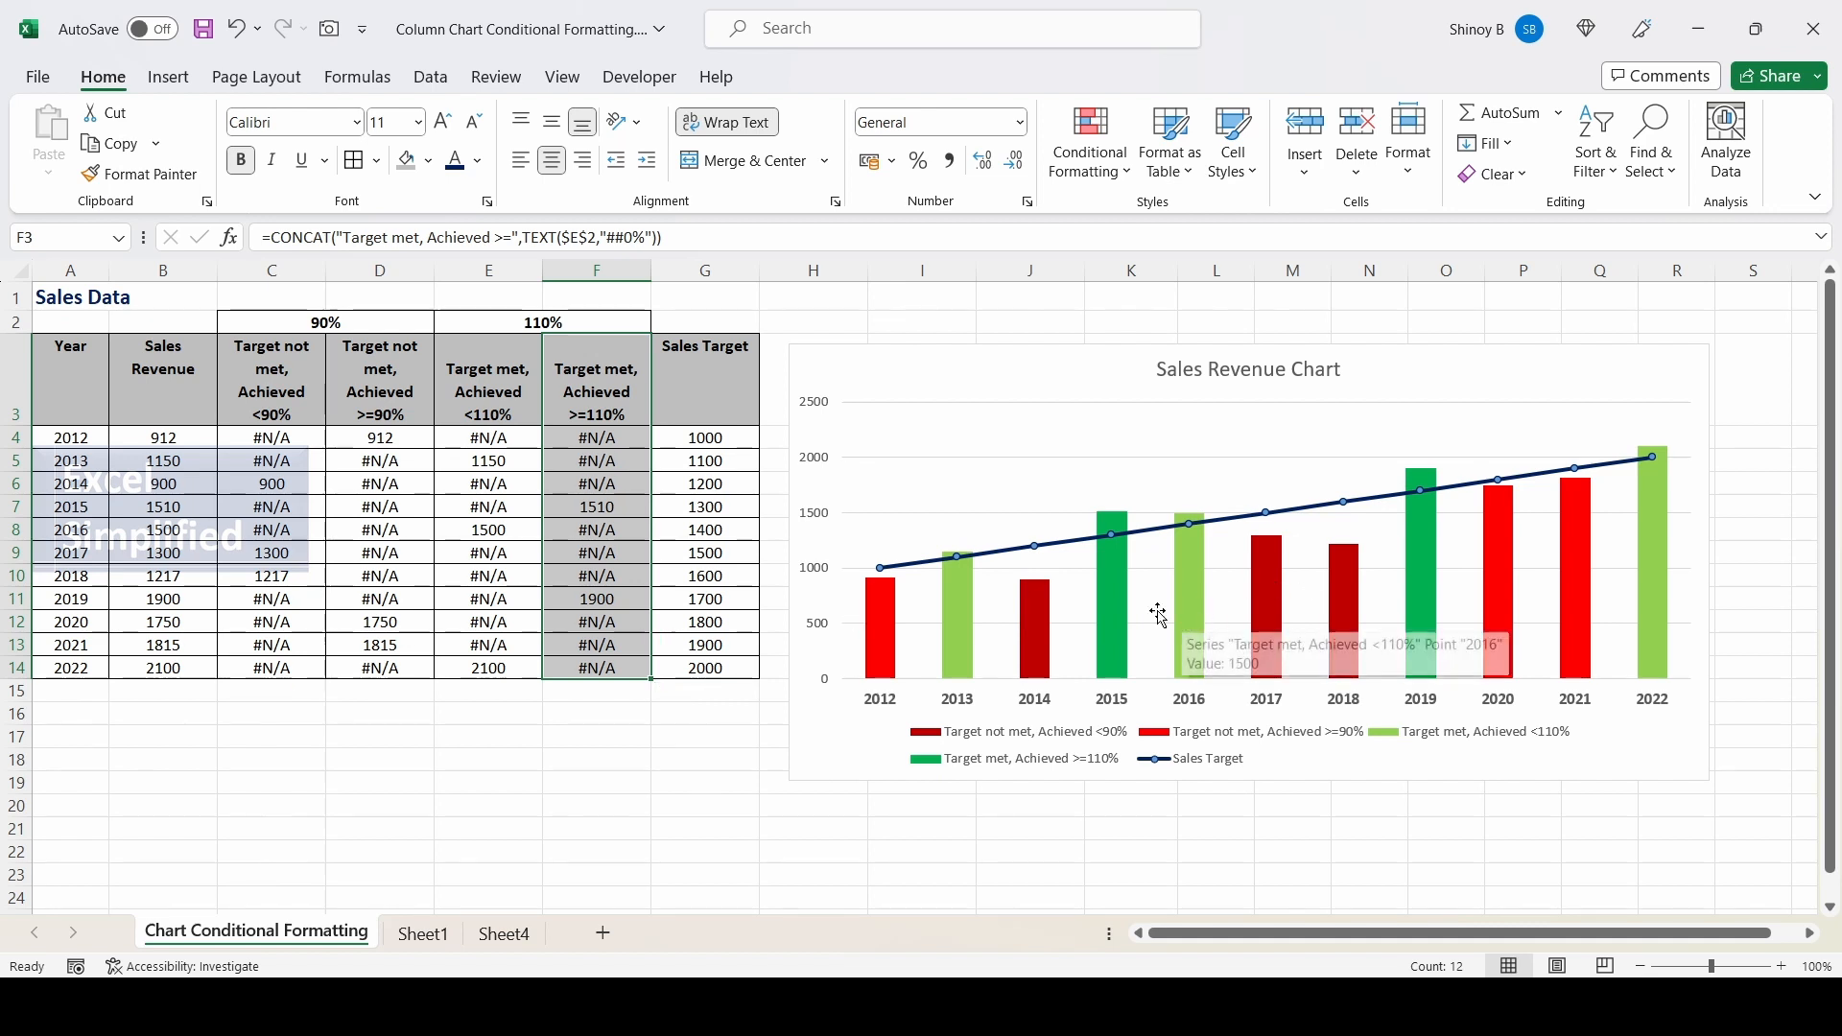
left_click(1116, 600)
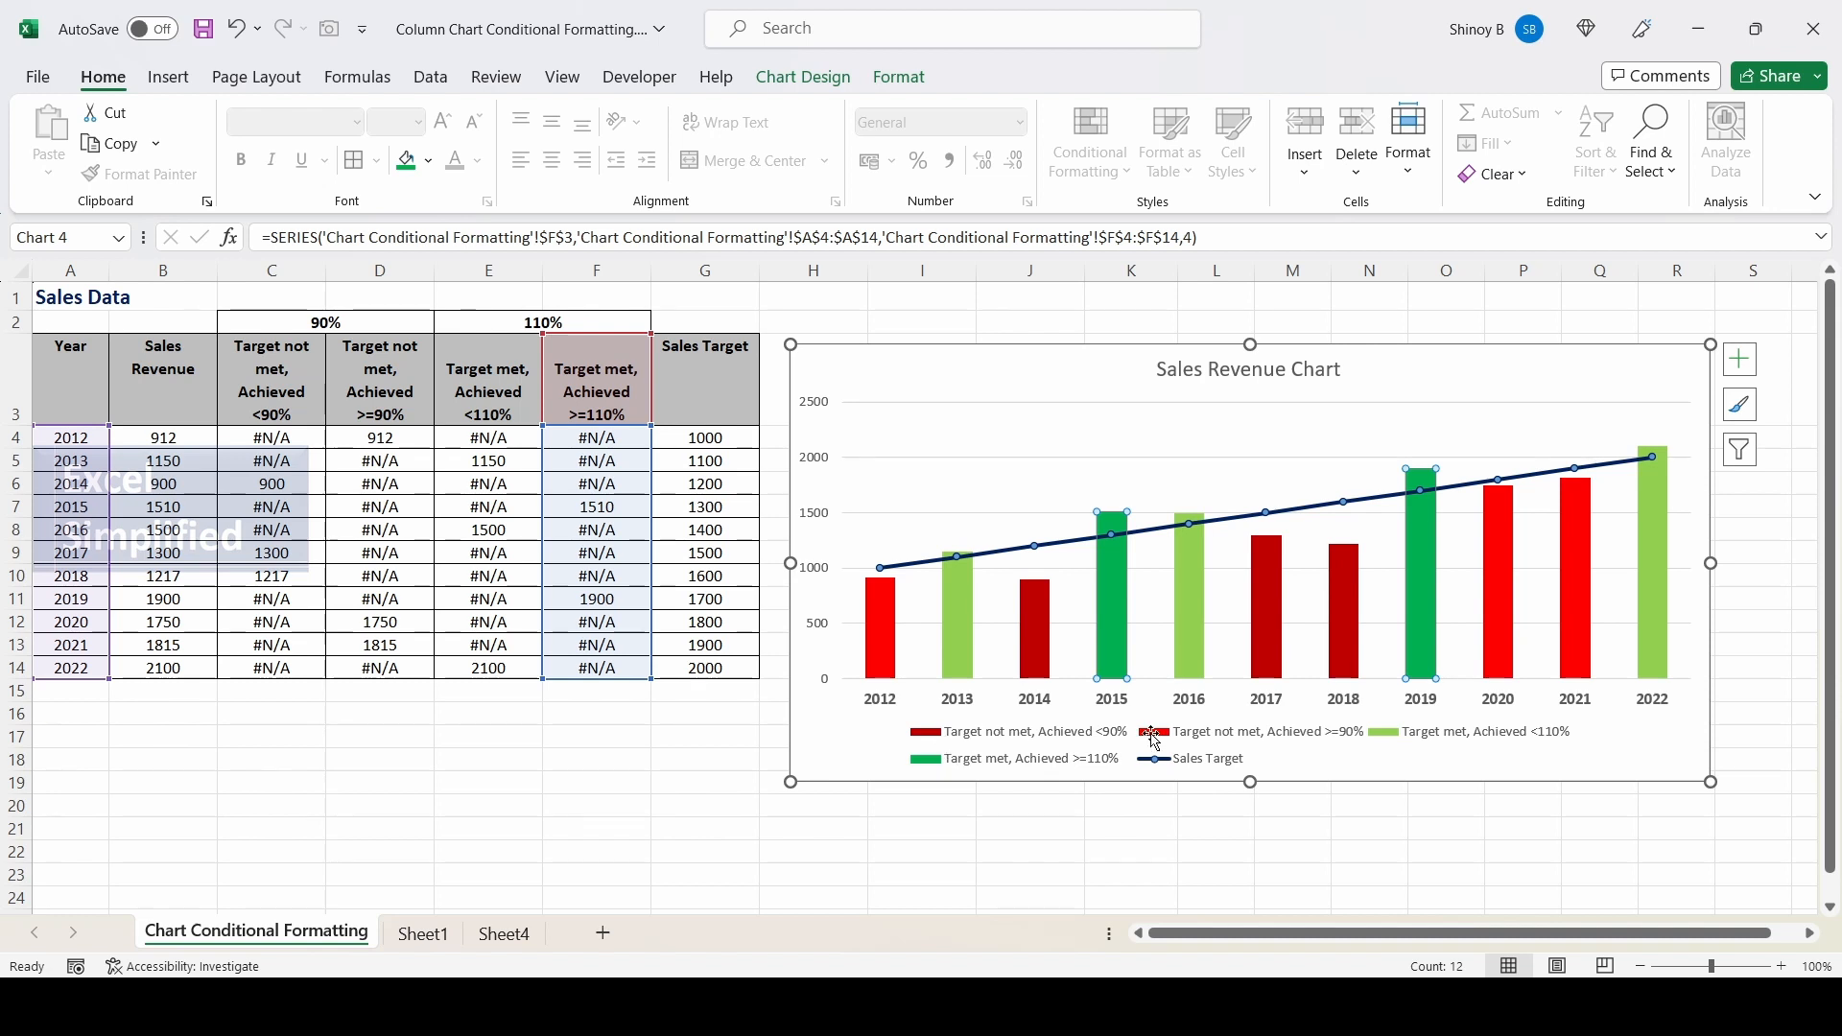
left_click(1363, 347)
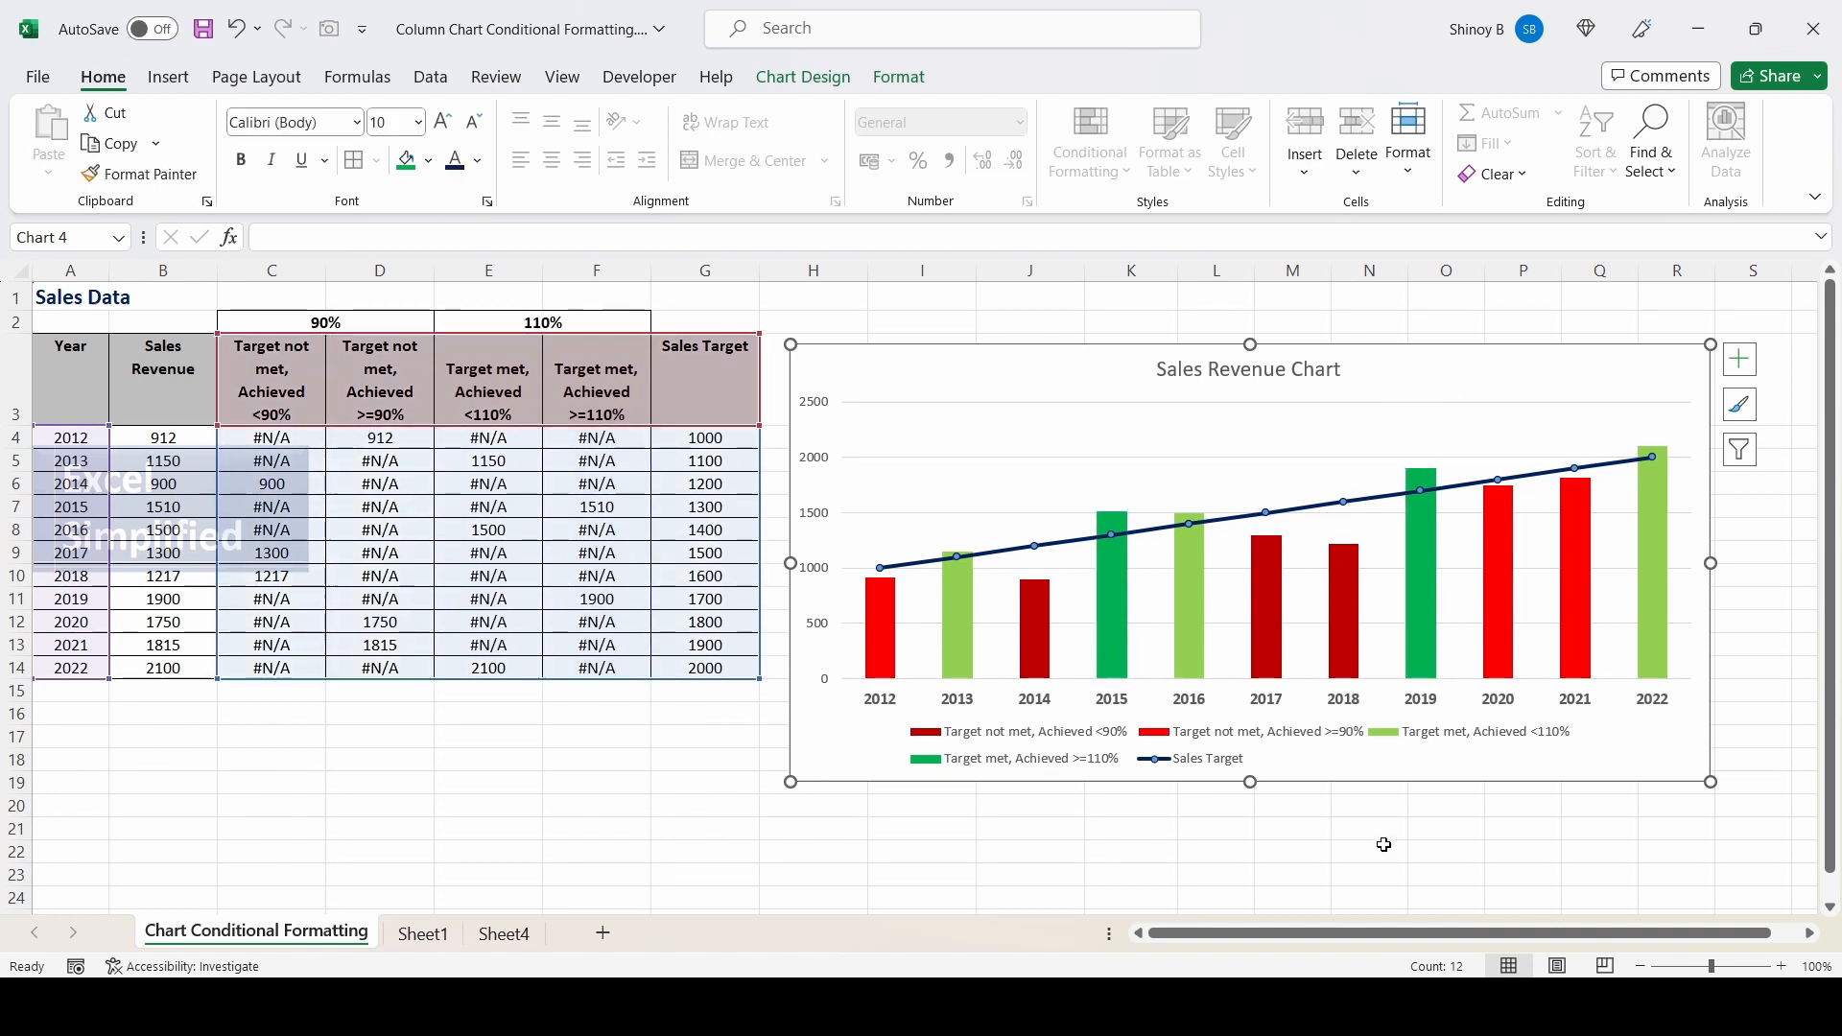
left_click(1384, 844)
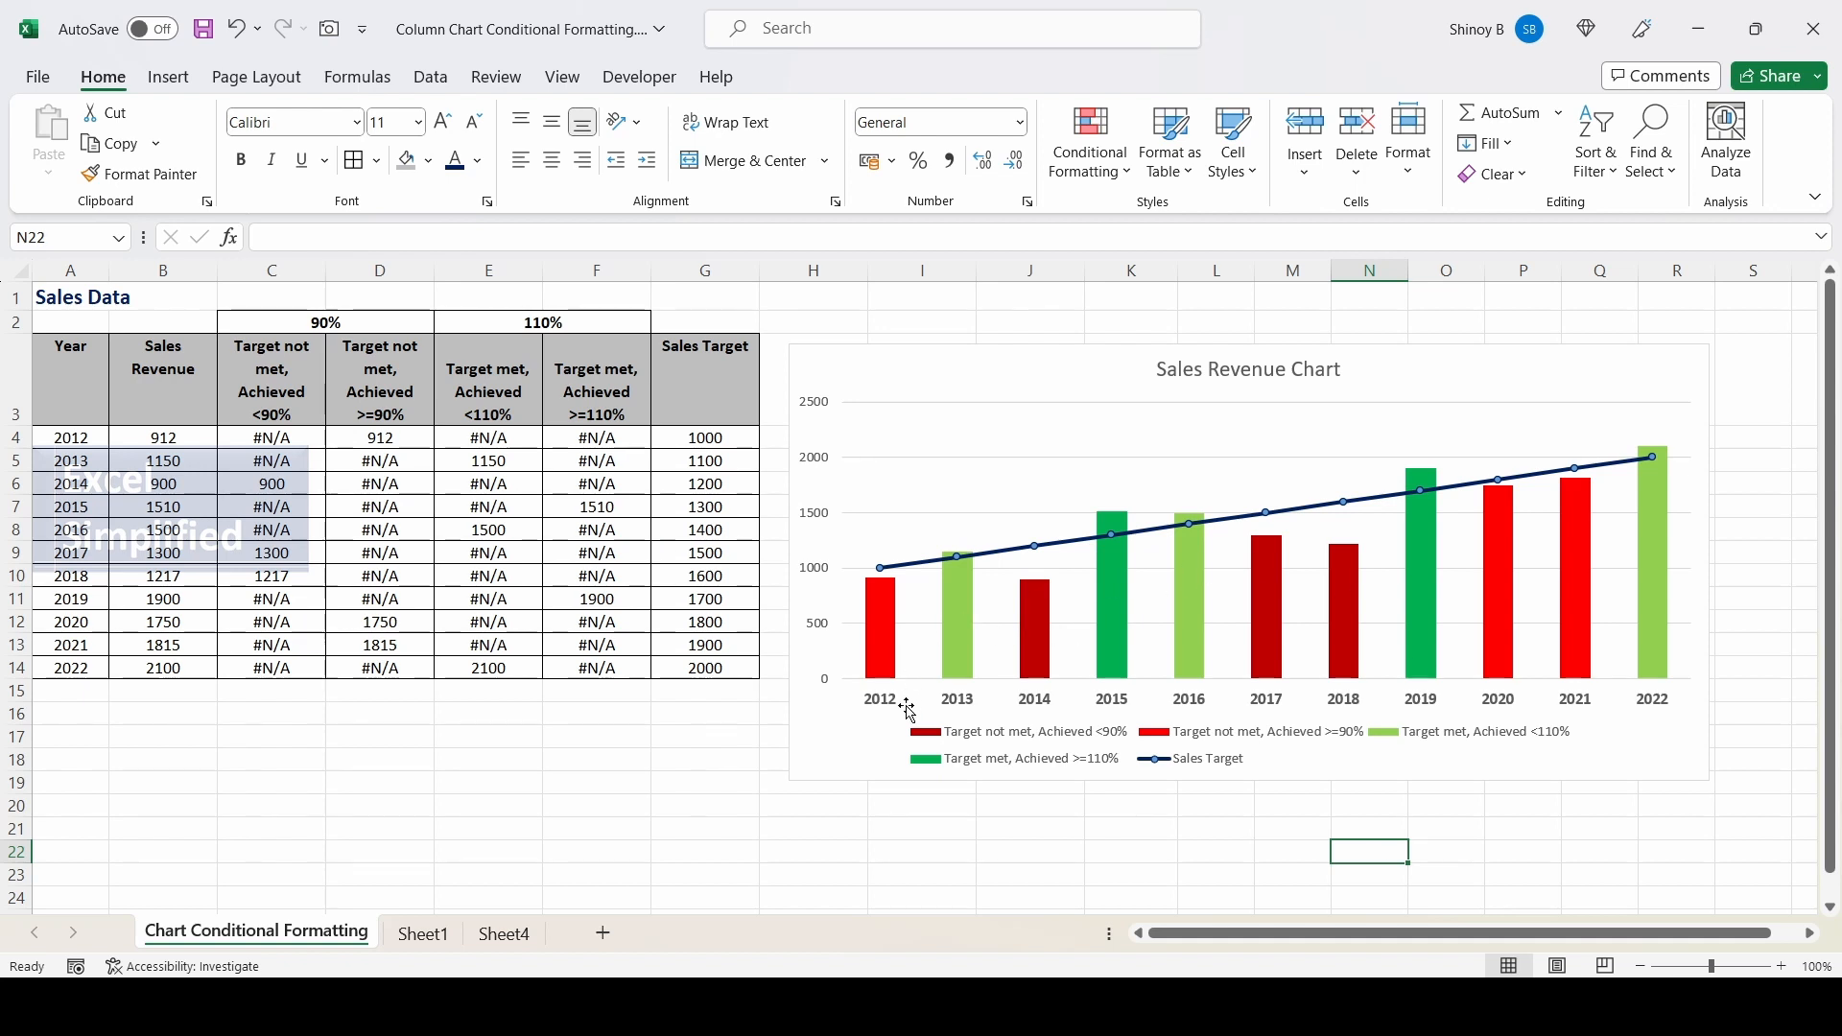
- Try a 2012 sales revenue of 1100 in B4 to test the chart's colour coding, and undo the change
mouse_move(878, 599)
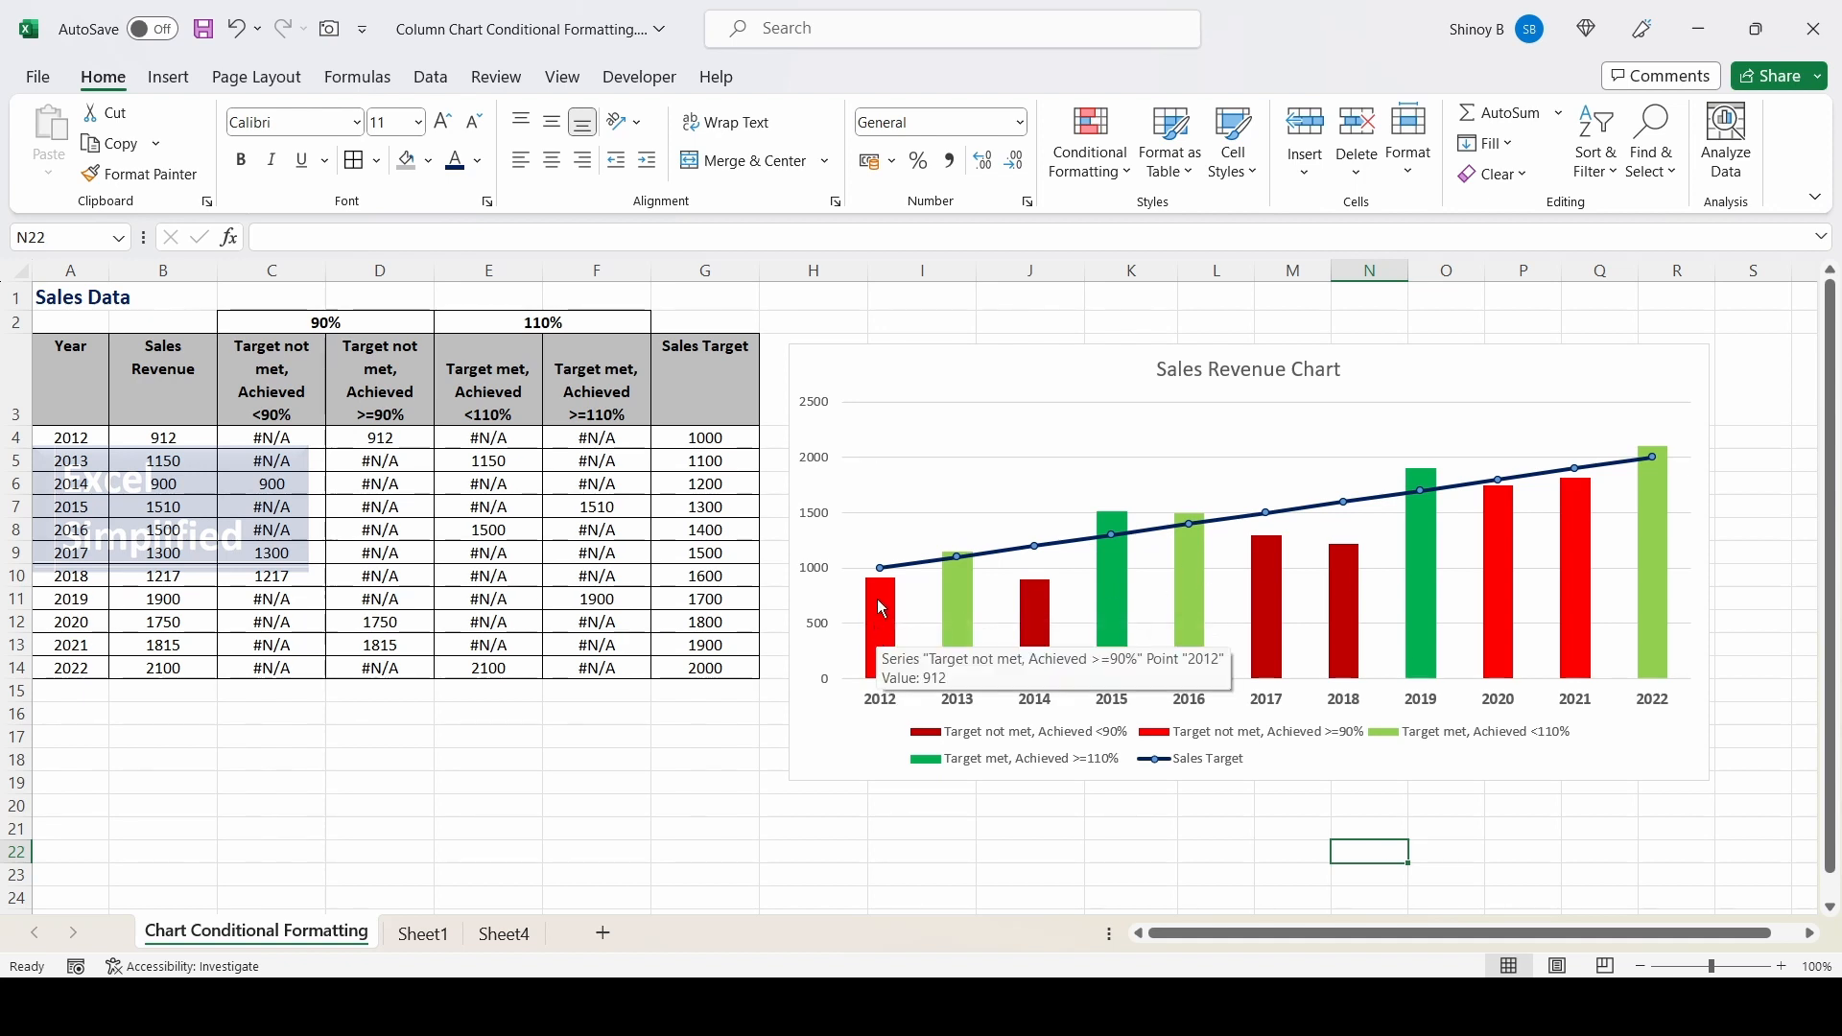
left_click(164, 437)
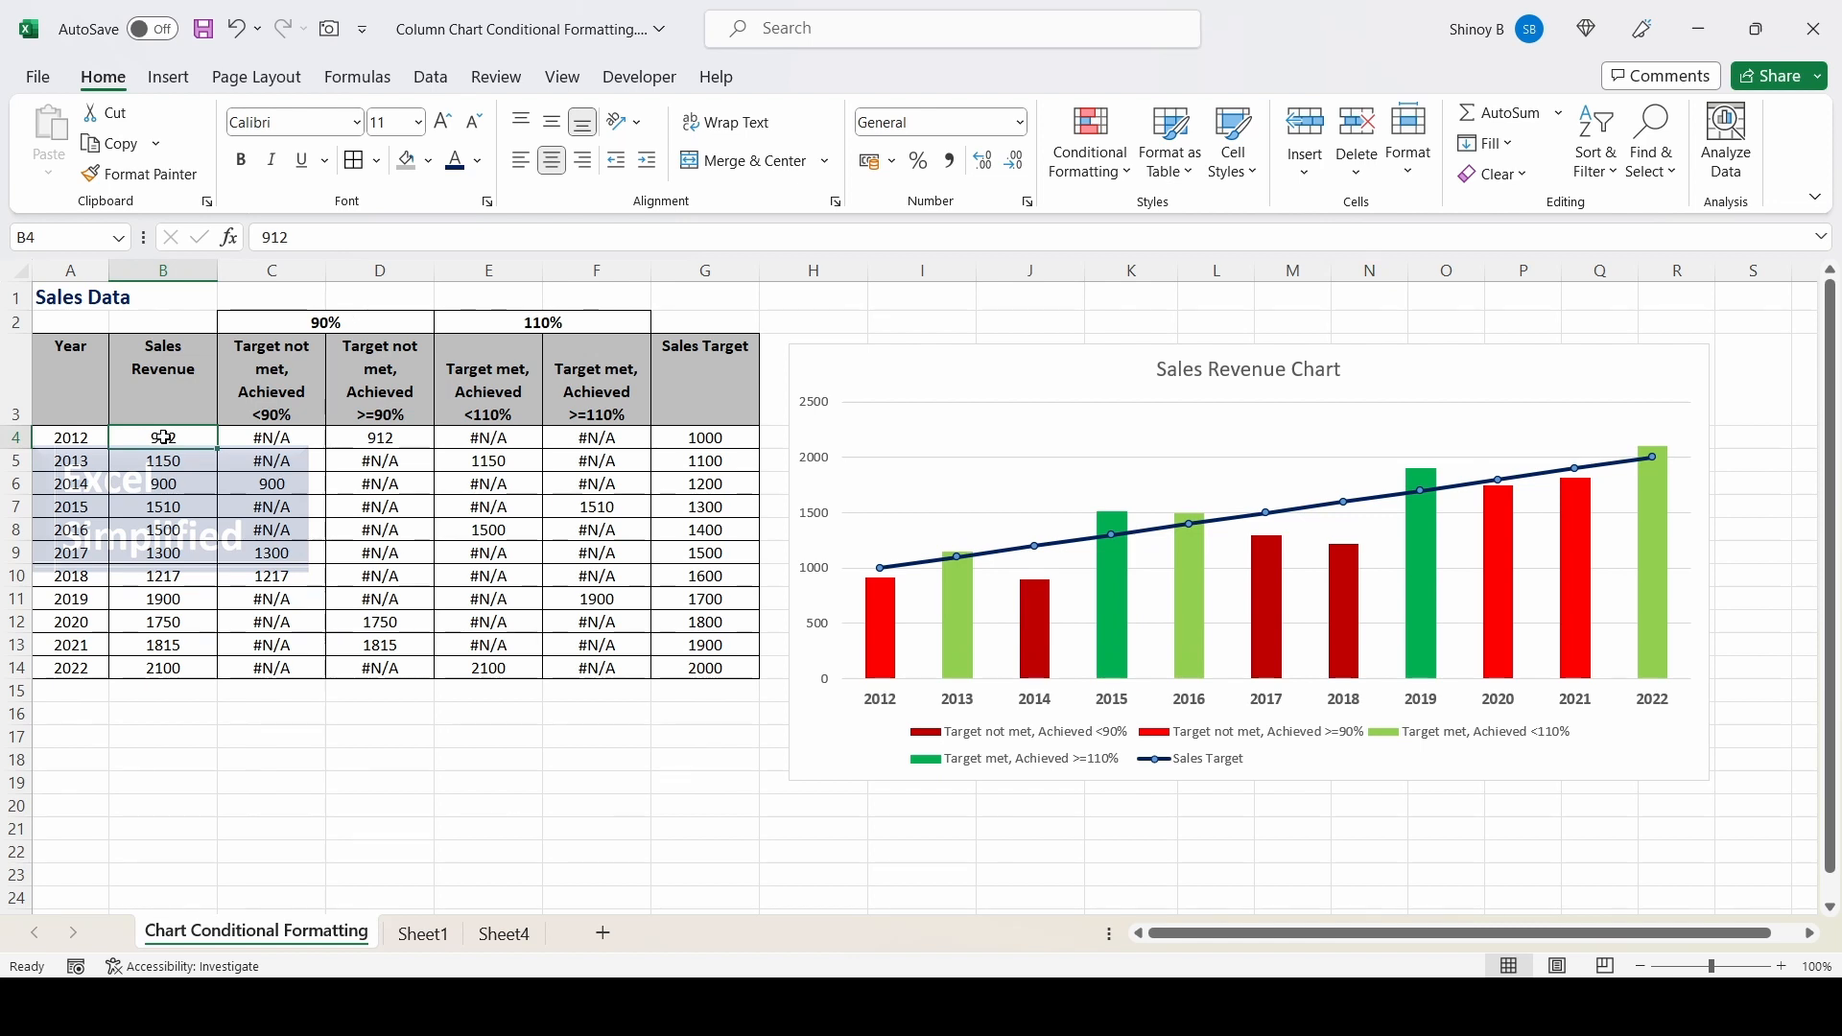
type("1100")
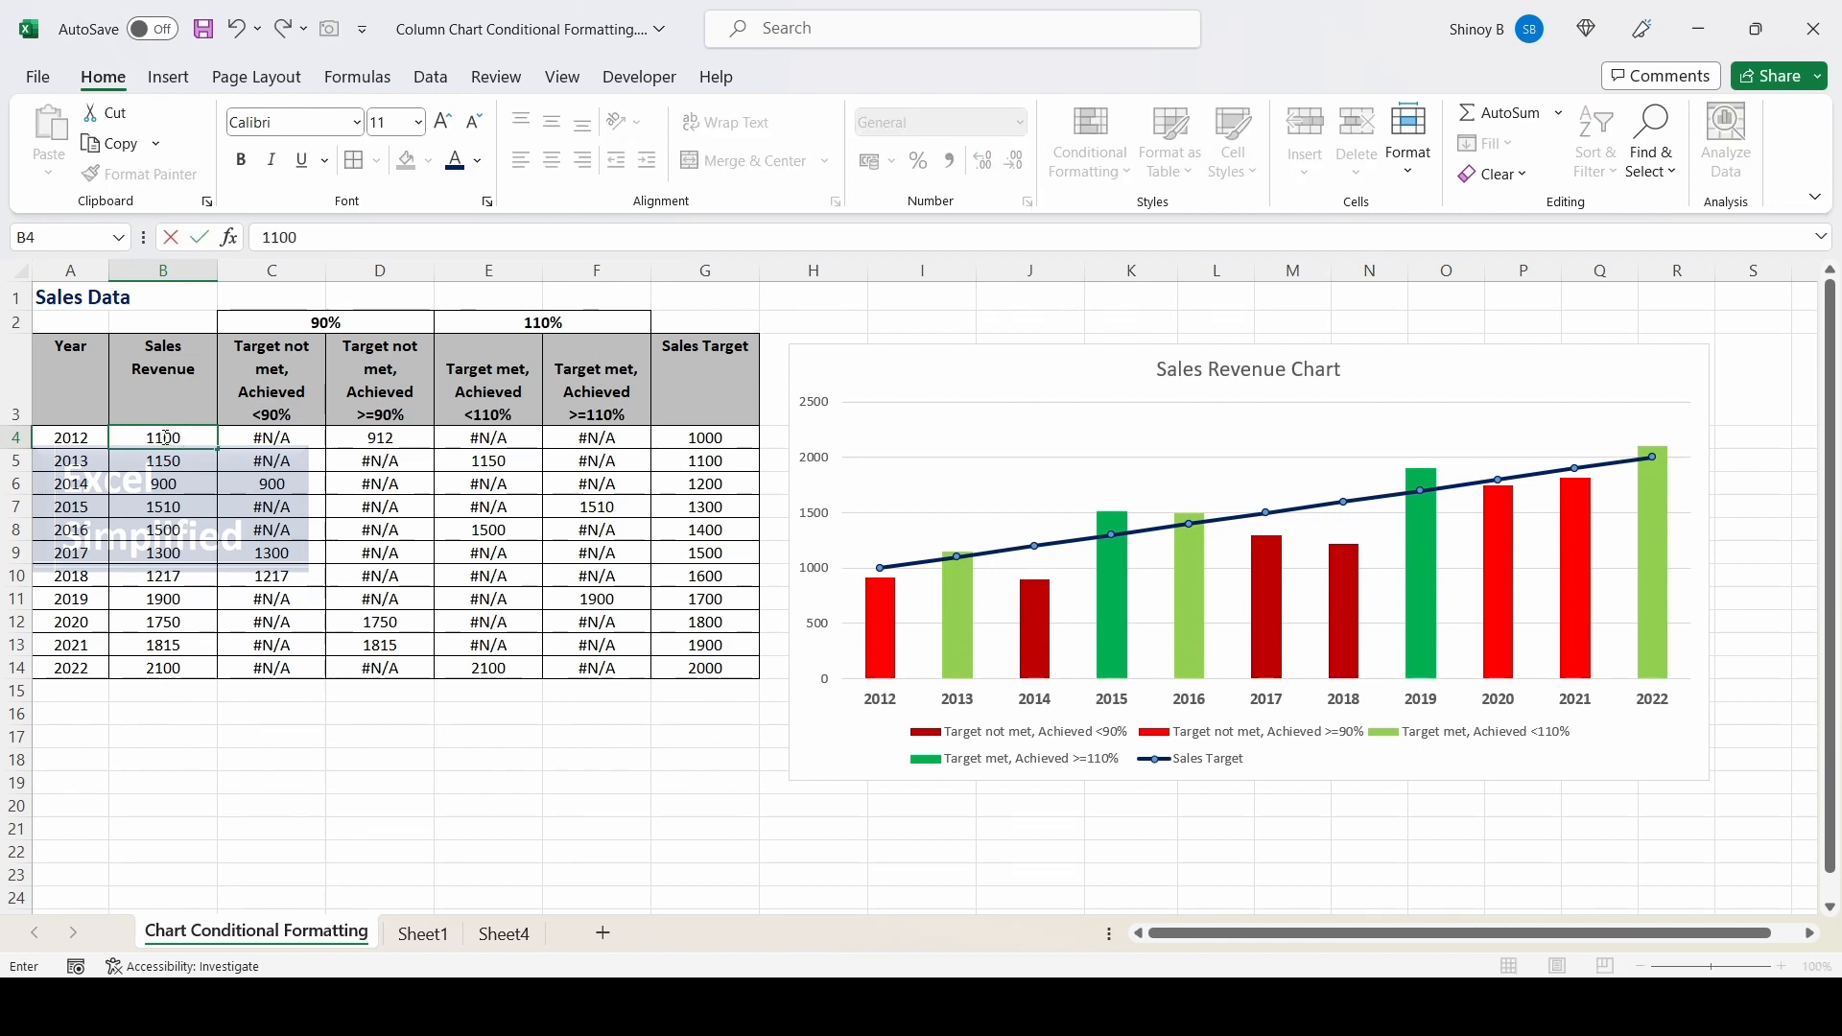
key("Return")
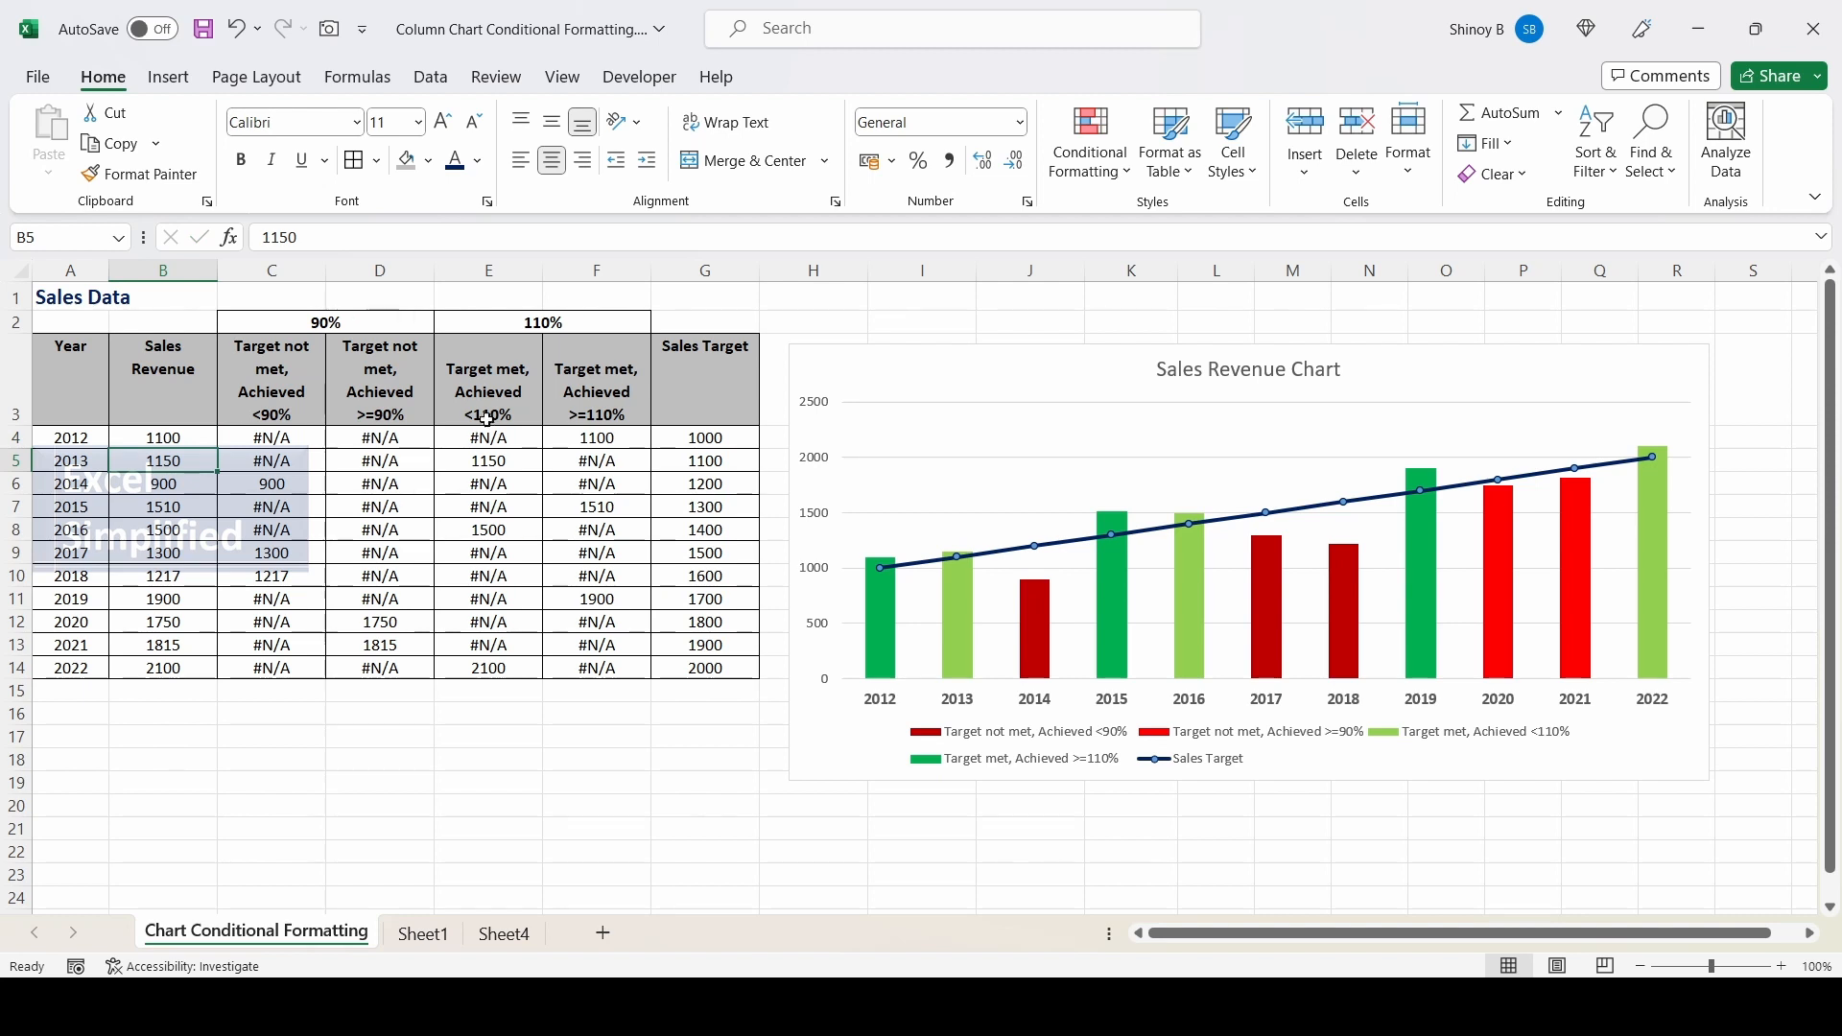
mouse_move(884, 601)
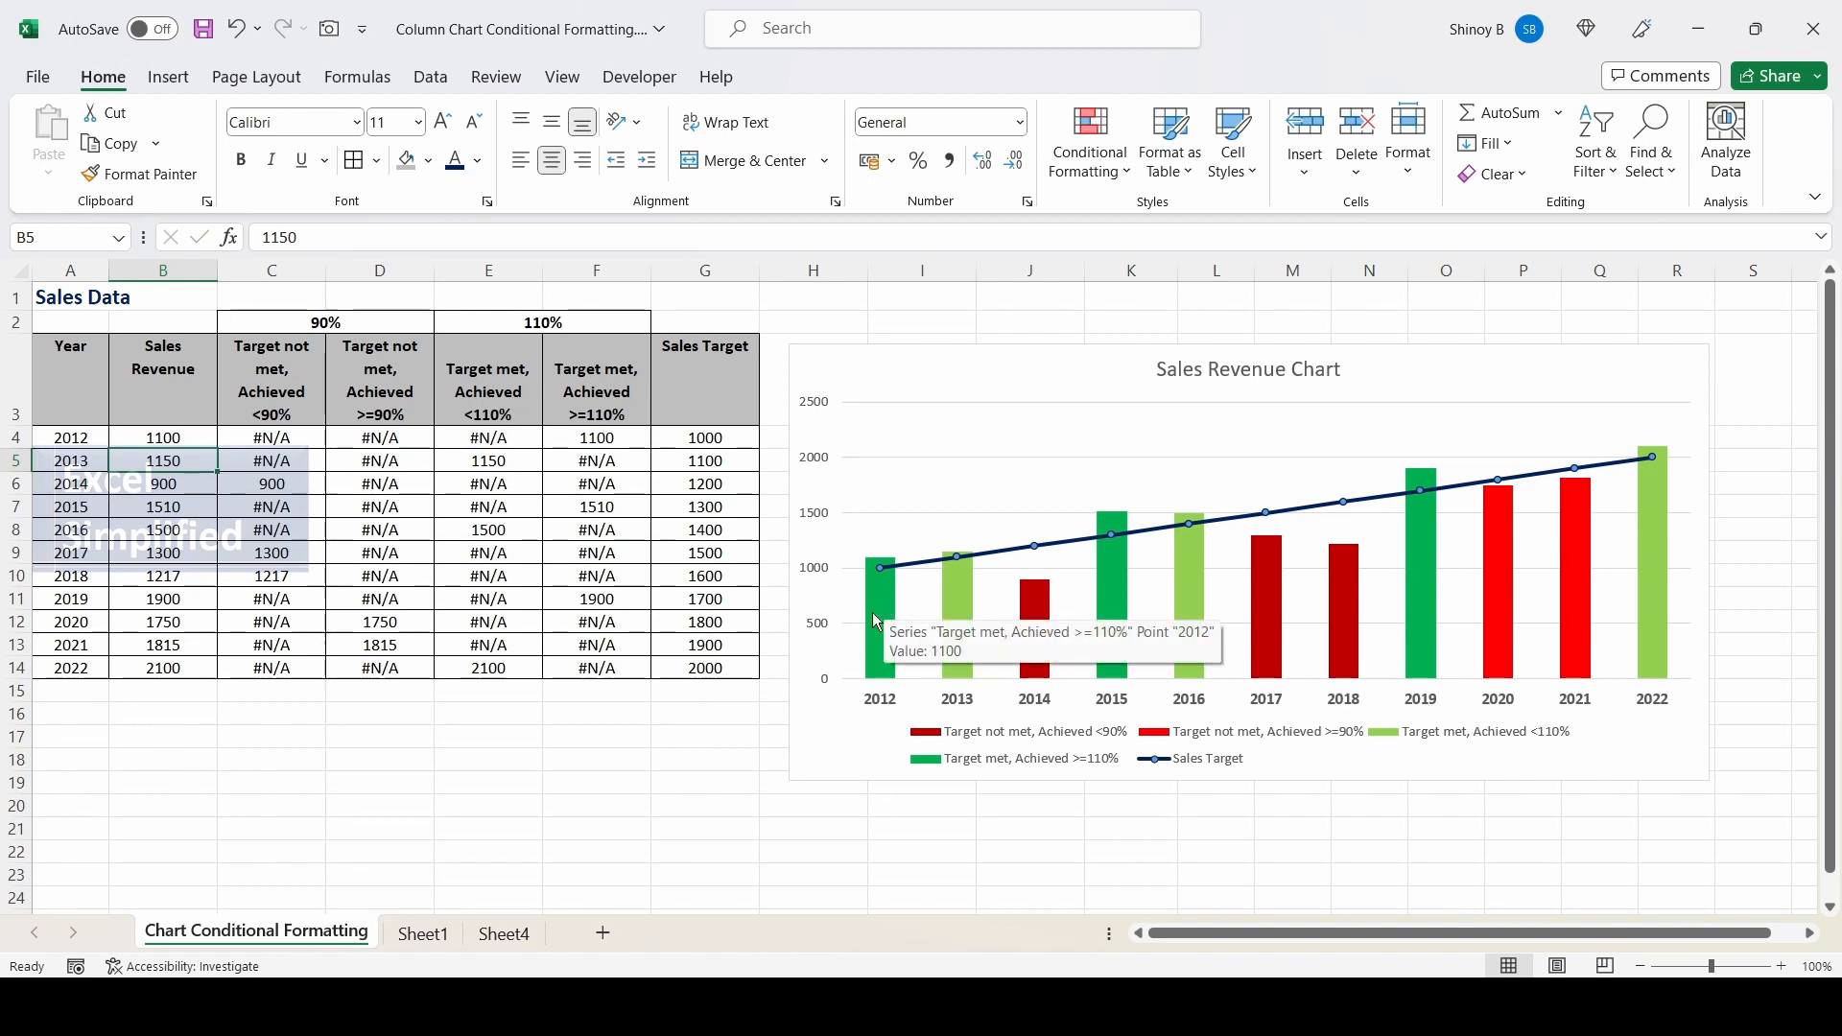
key("ctrl+z")
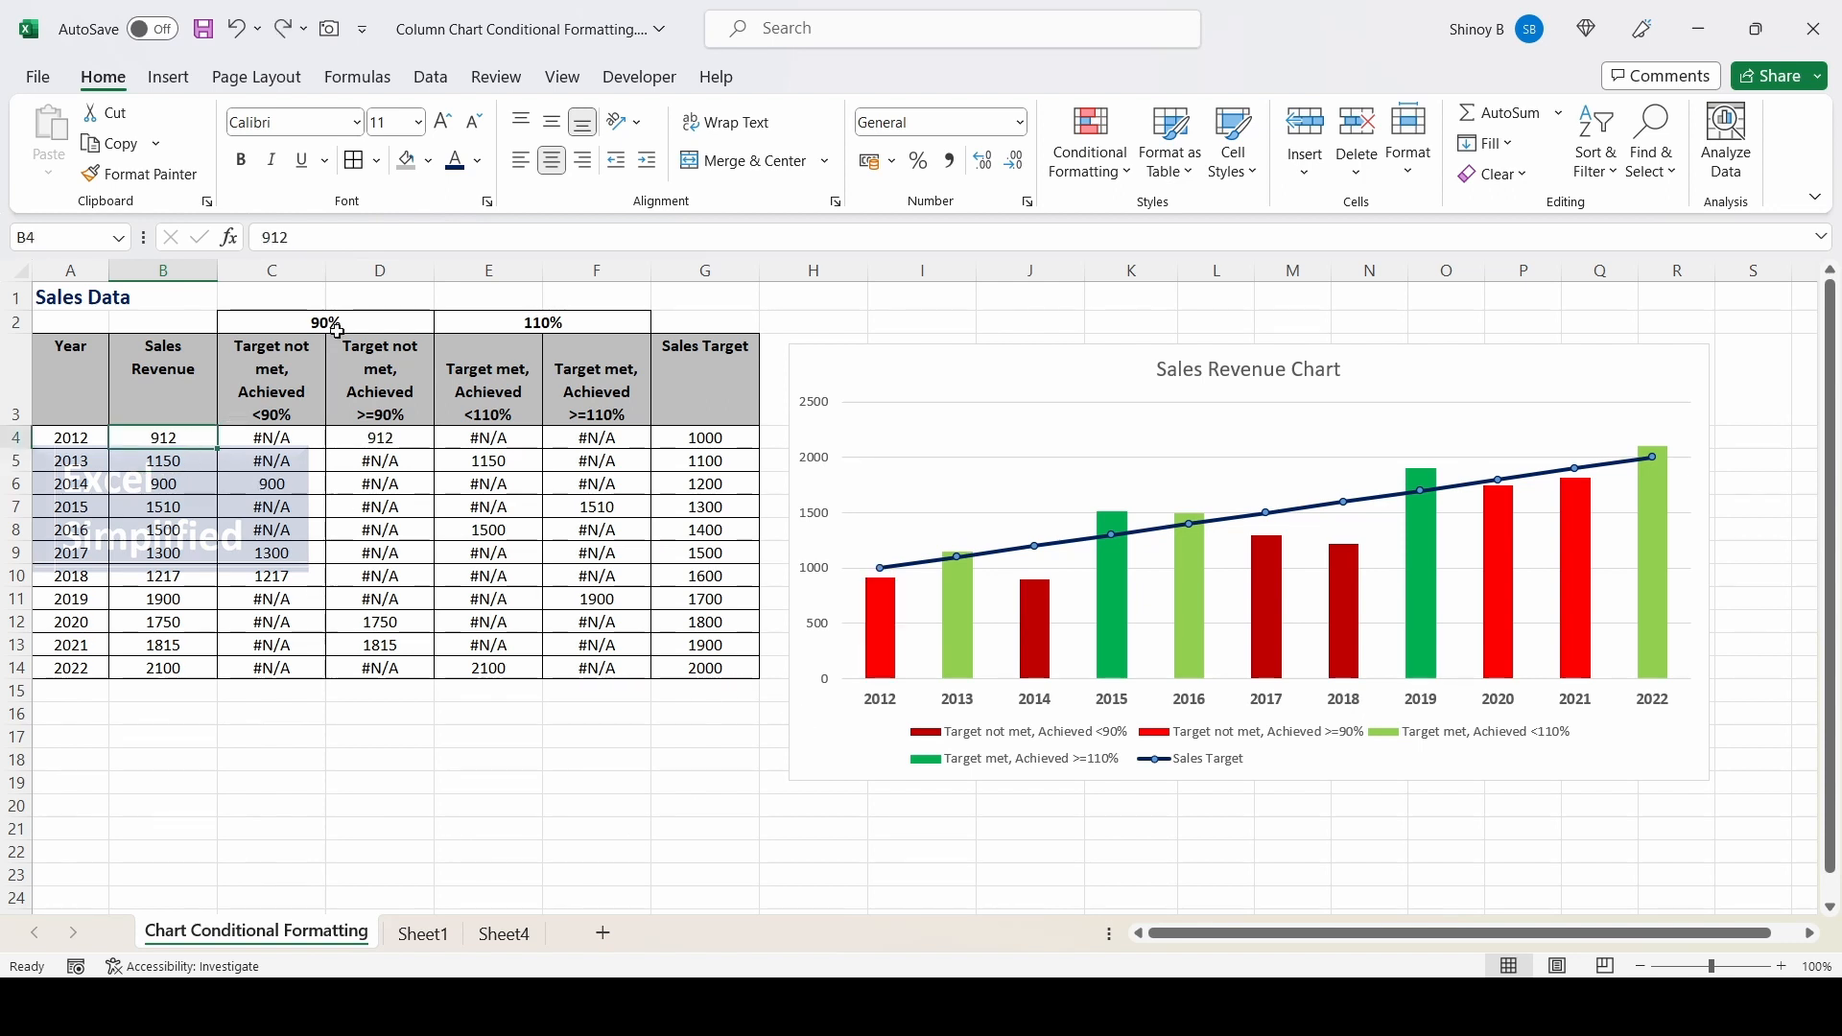
- Try a 2022 sales revenue of 800 in B14 to test the chart's colour coding, and undo the change
left_click(163, 668)
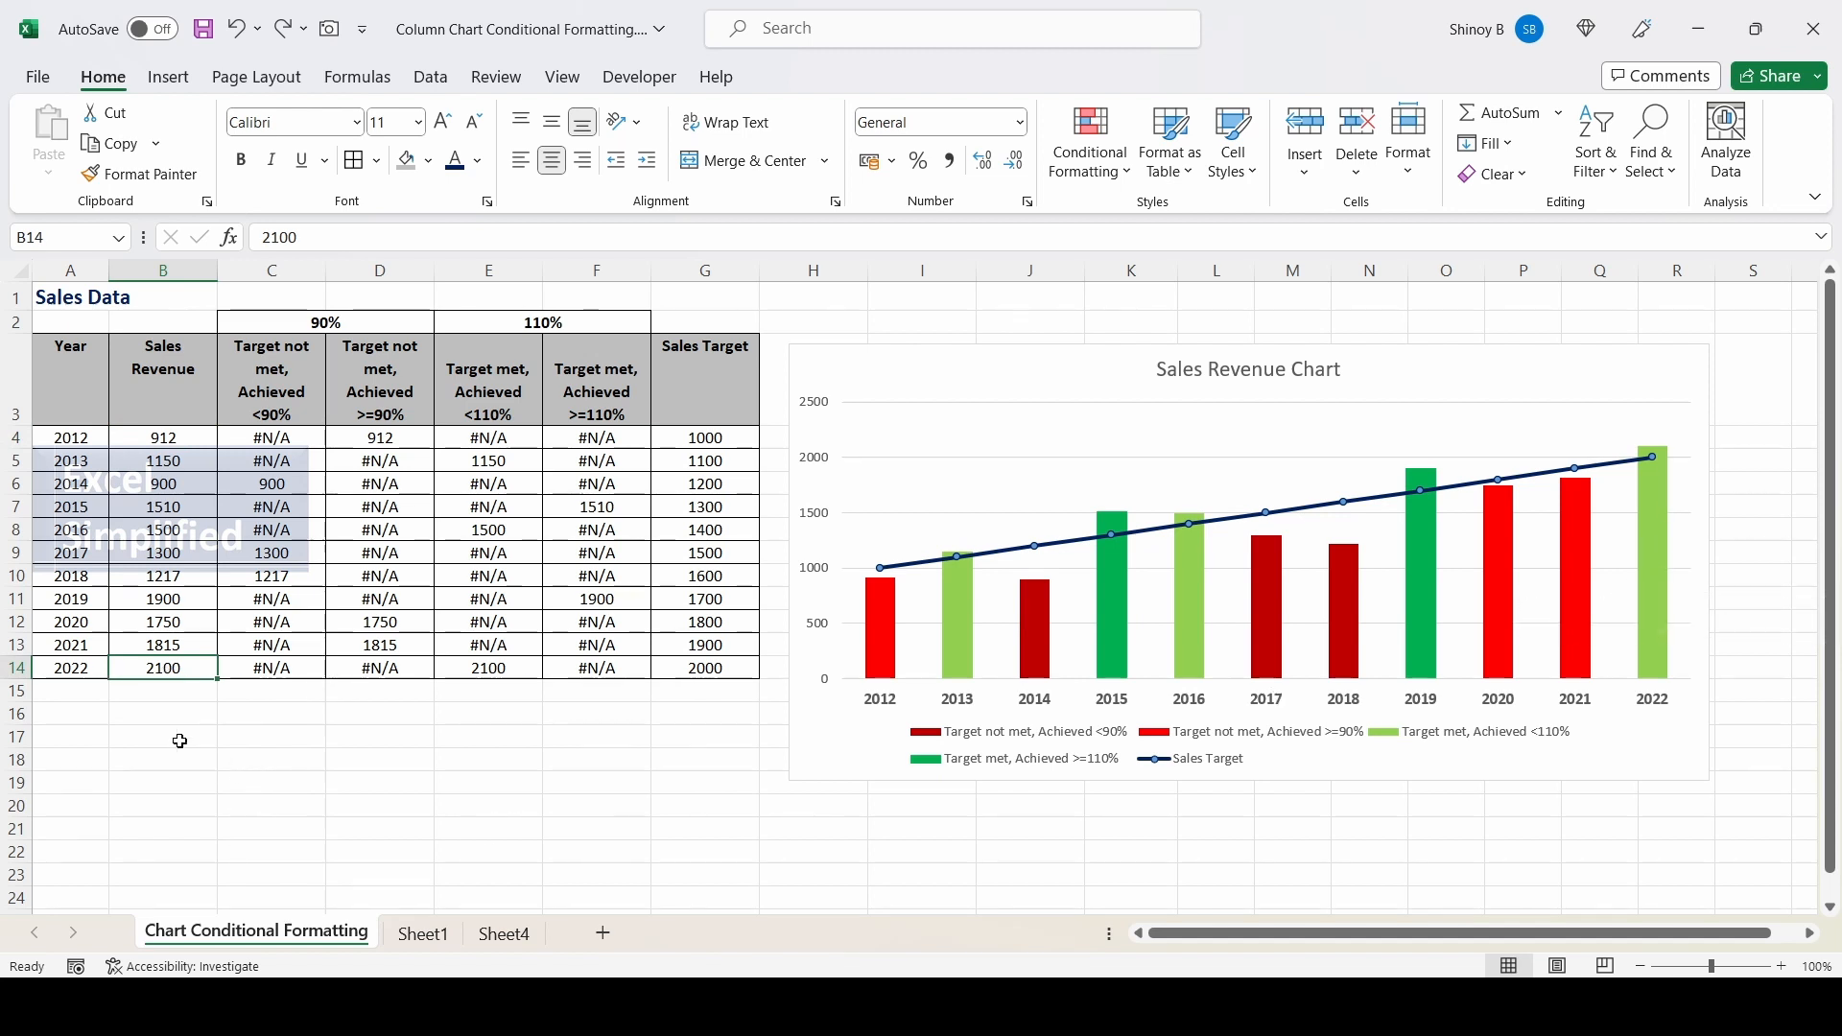
type("800")
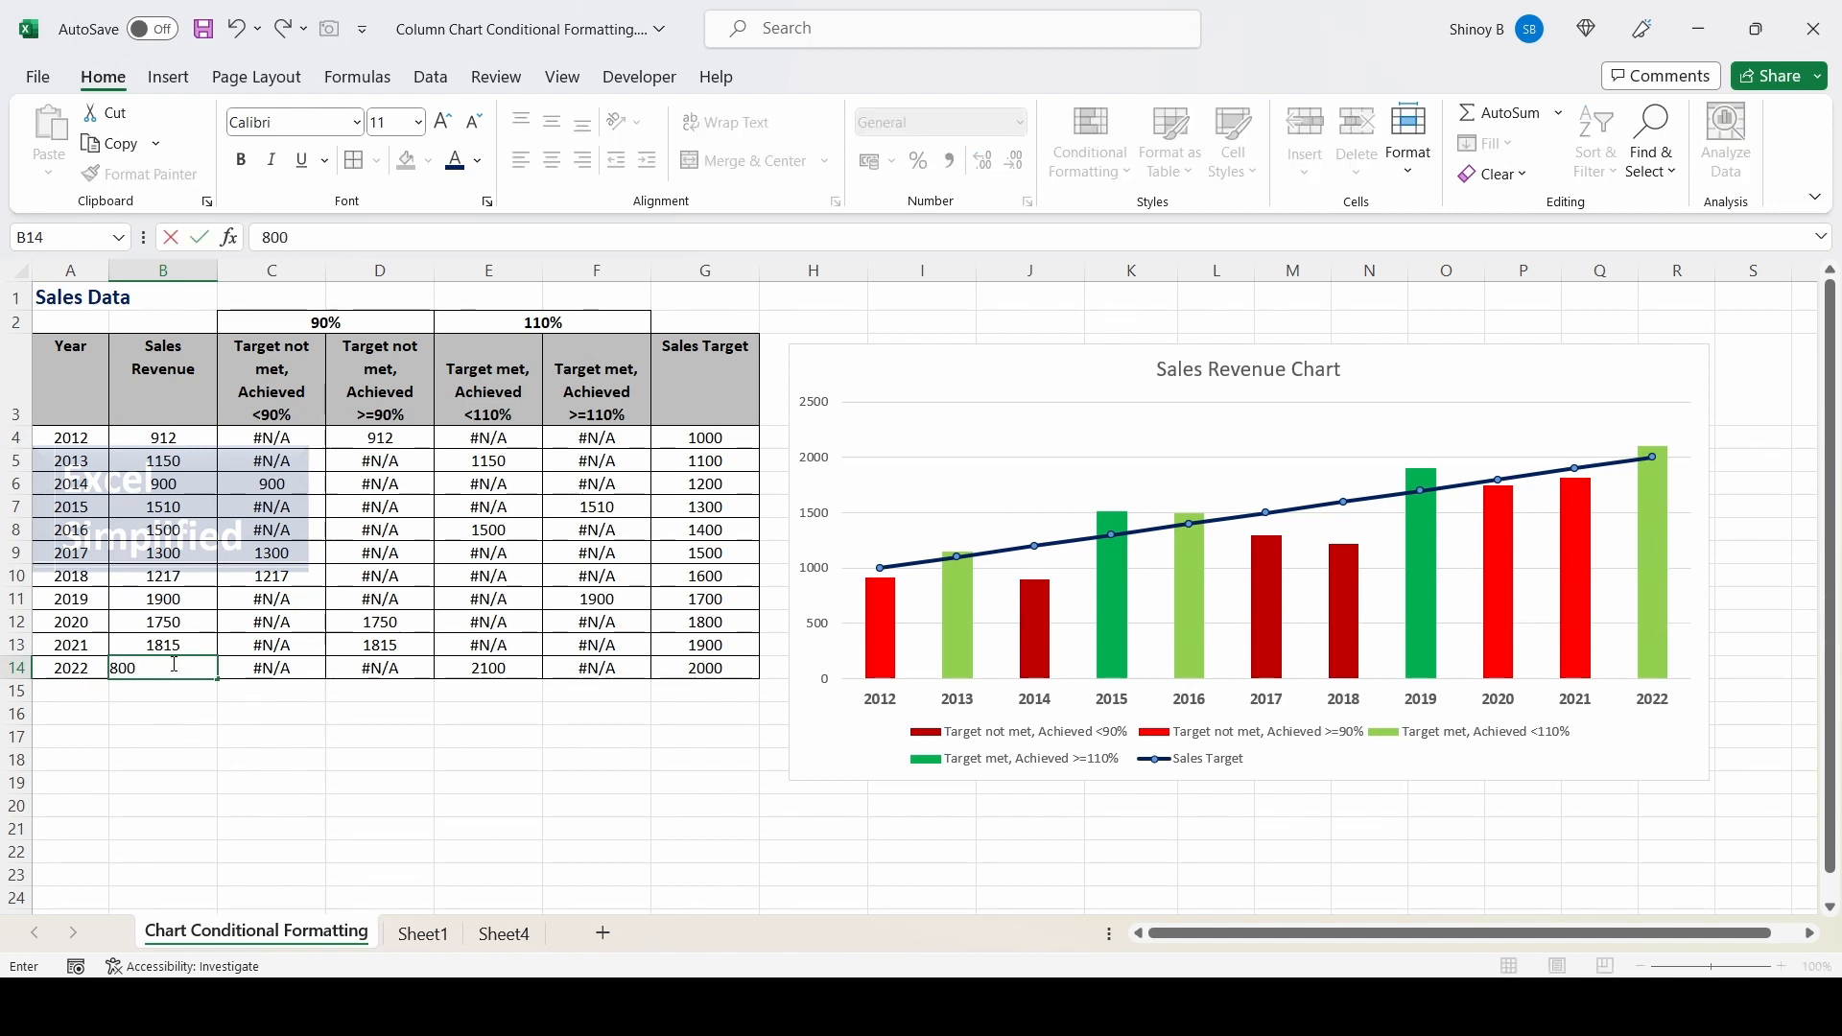
key("Return")
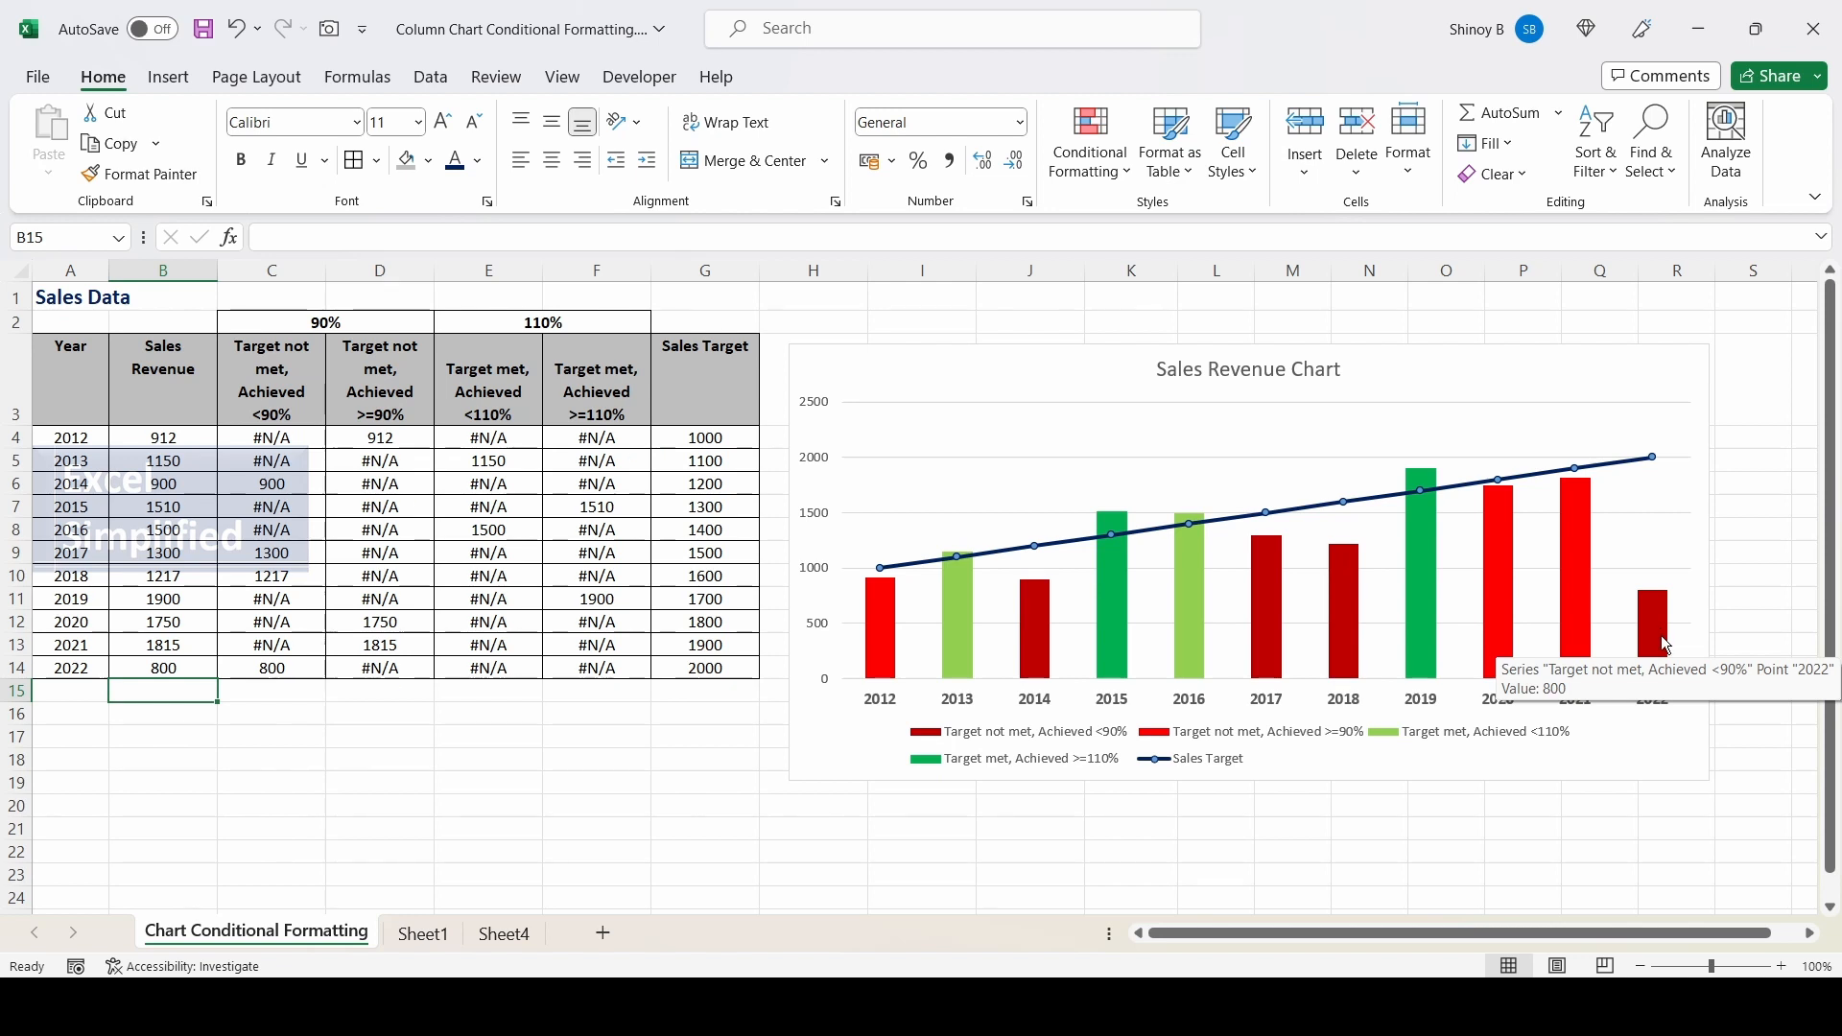
key("ctrl+z")
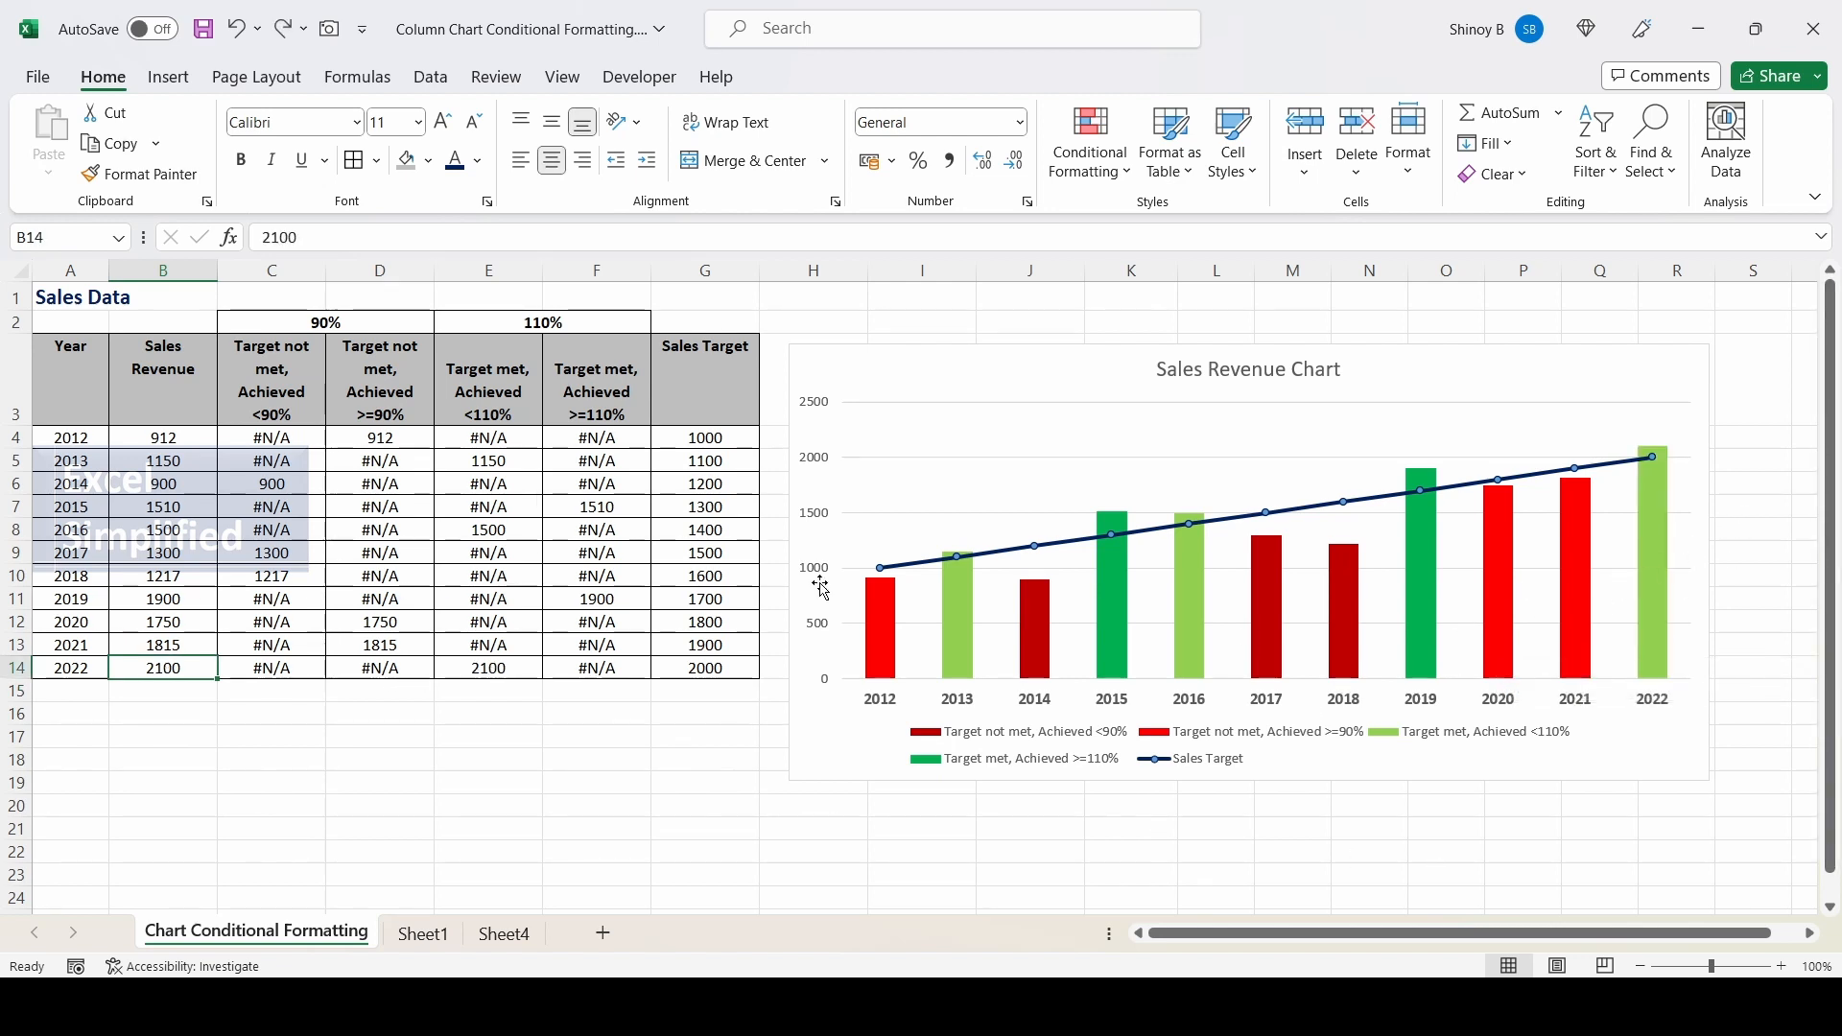
- Try 95% as the threshold above the "Target not met" columns in C2
left_click(312, 325)
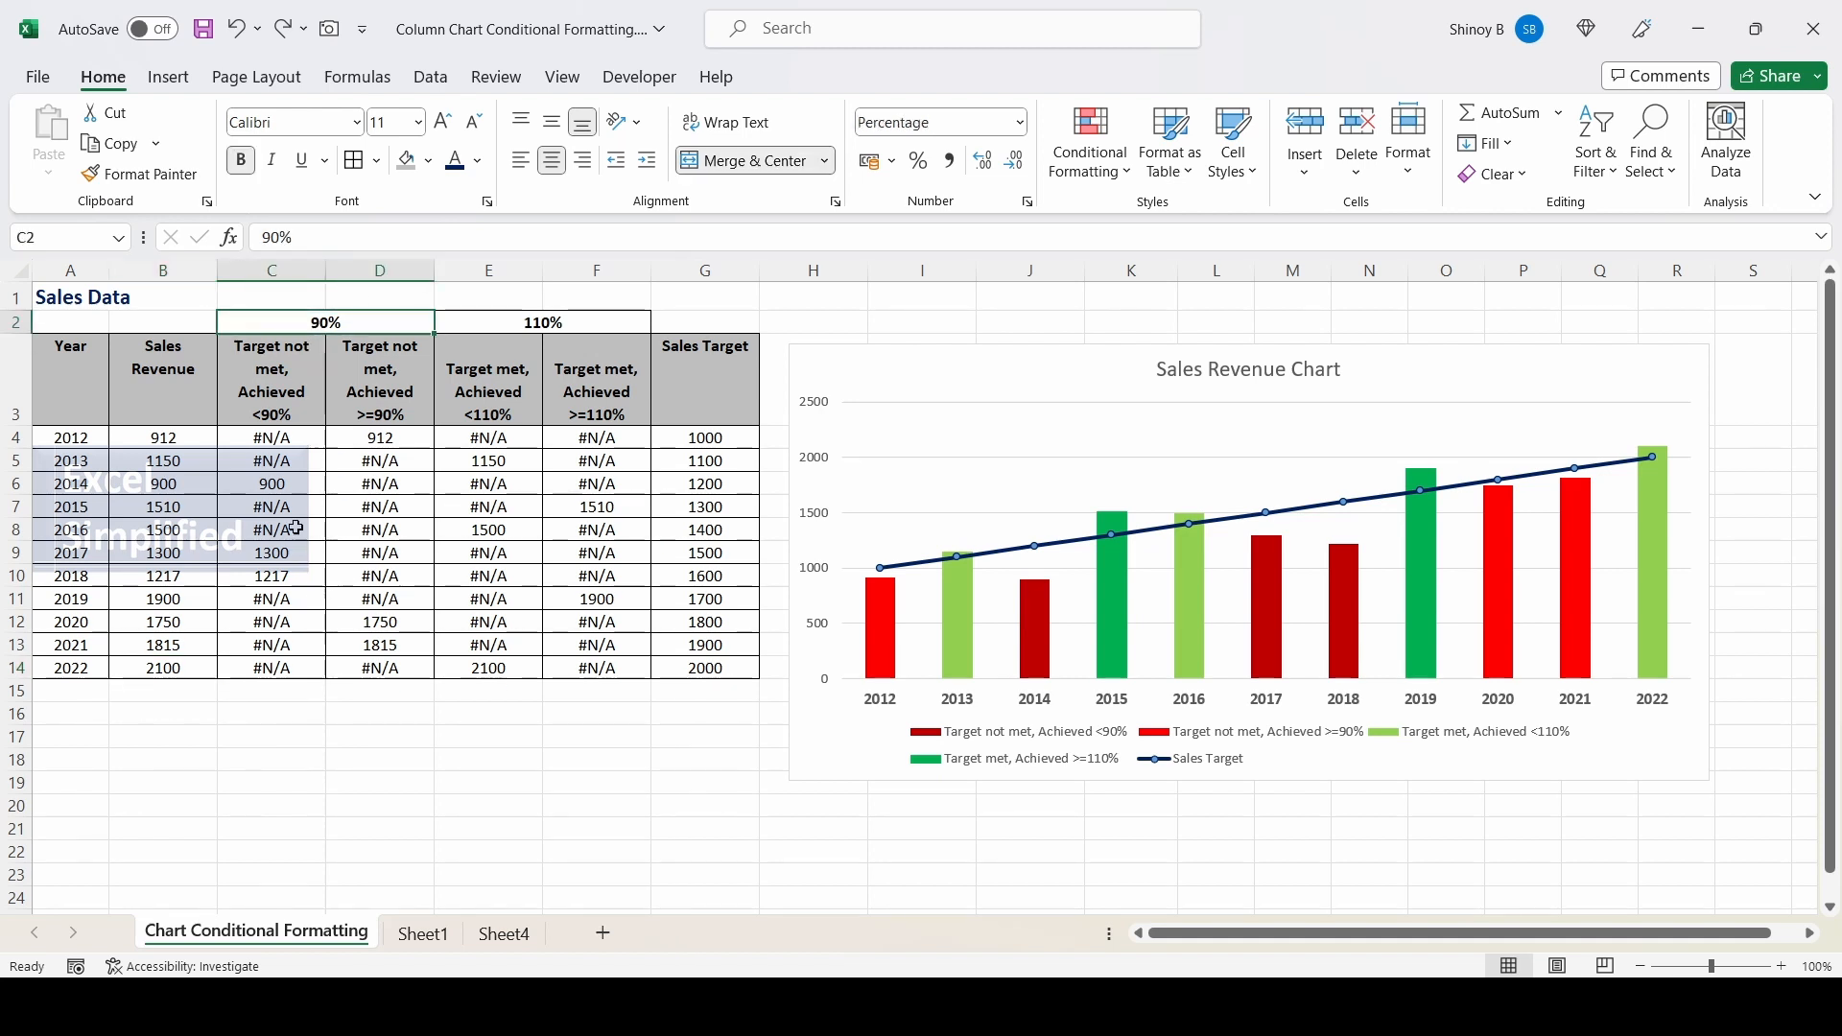
type("95%")
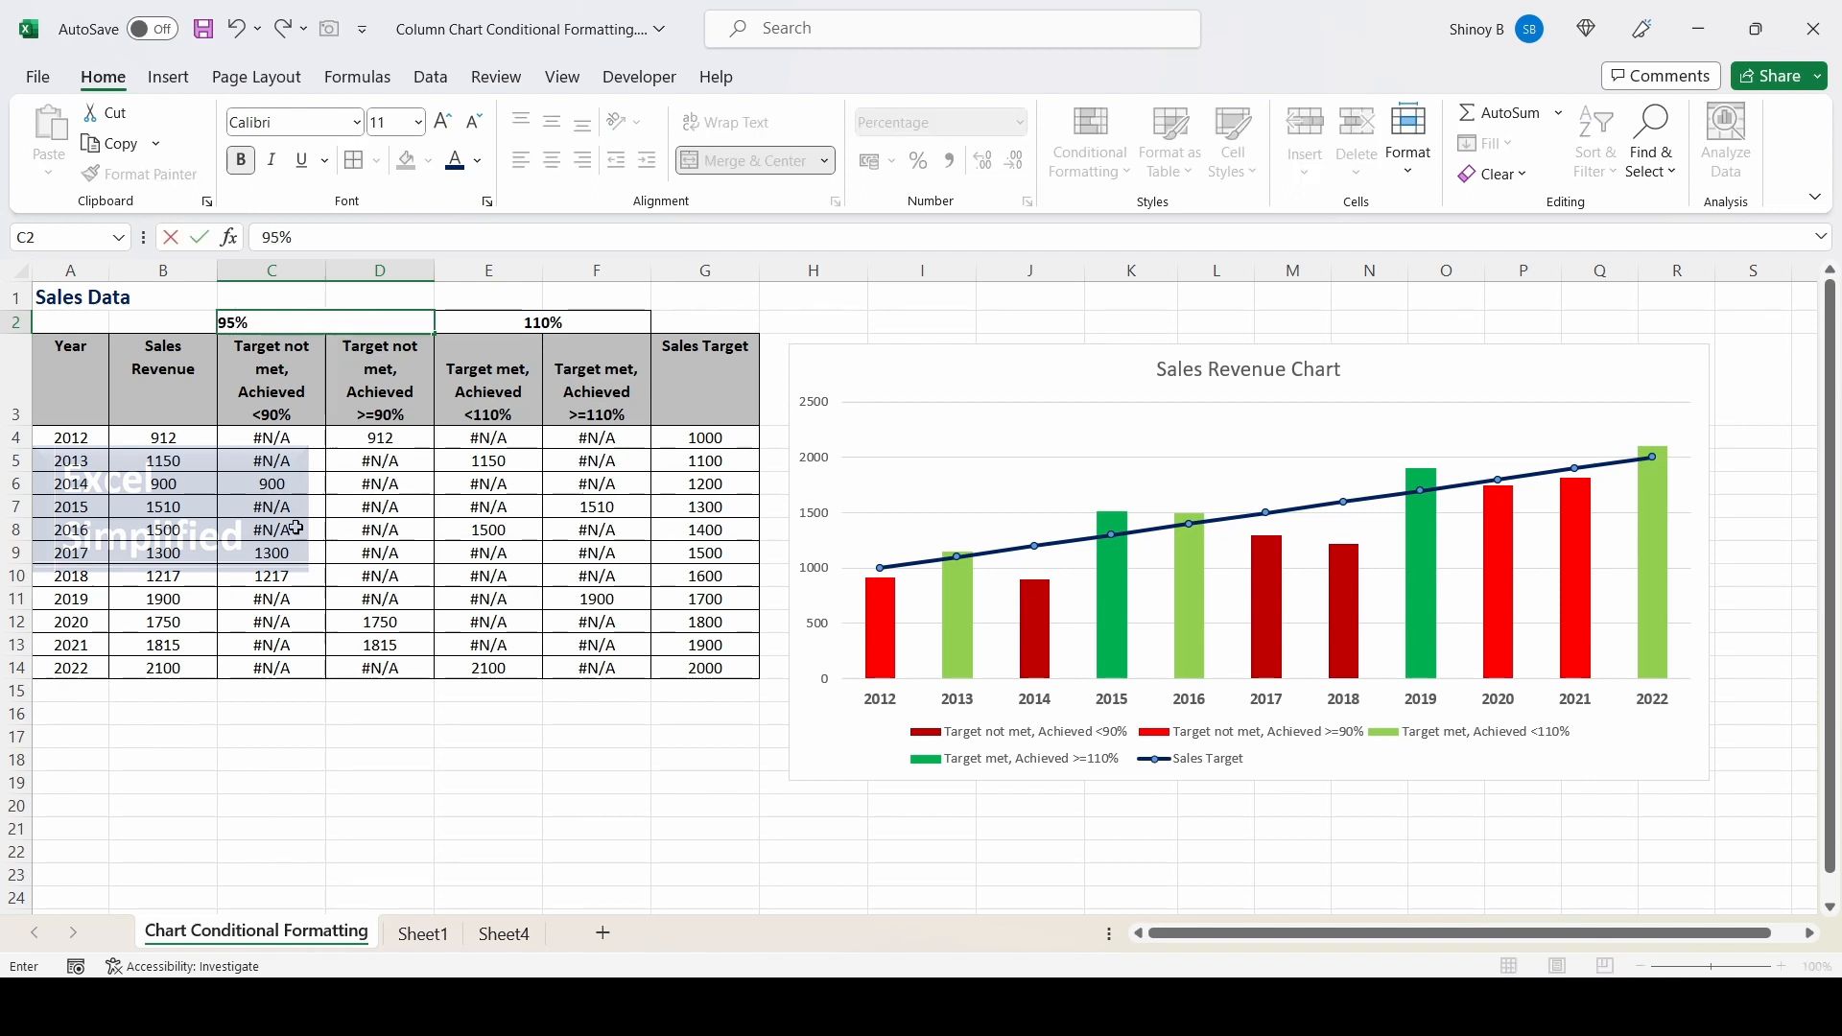
key("Return")
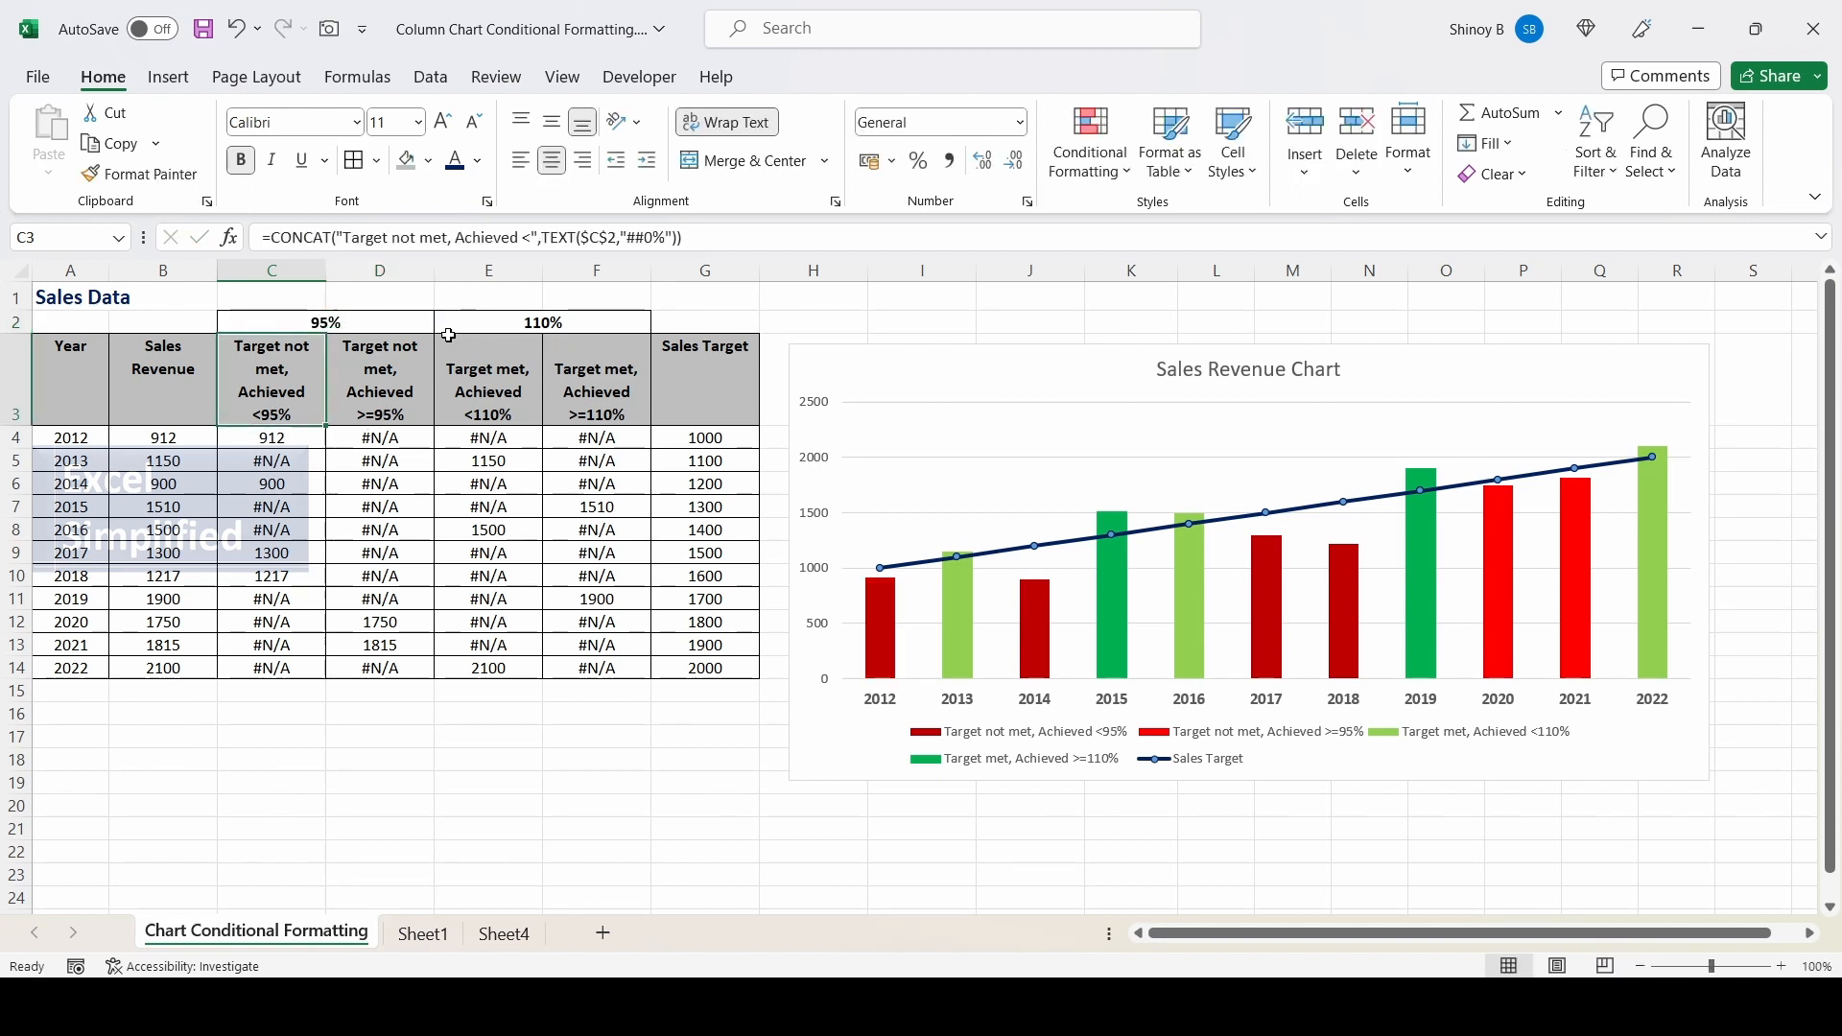
- Set the threshold above the "Target not met" columns in C2 to 80%
left_click(310, 323)
type("80")
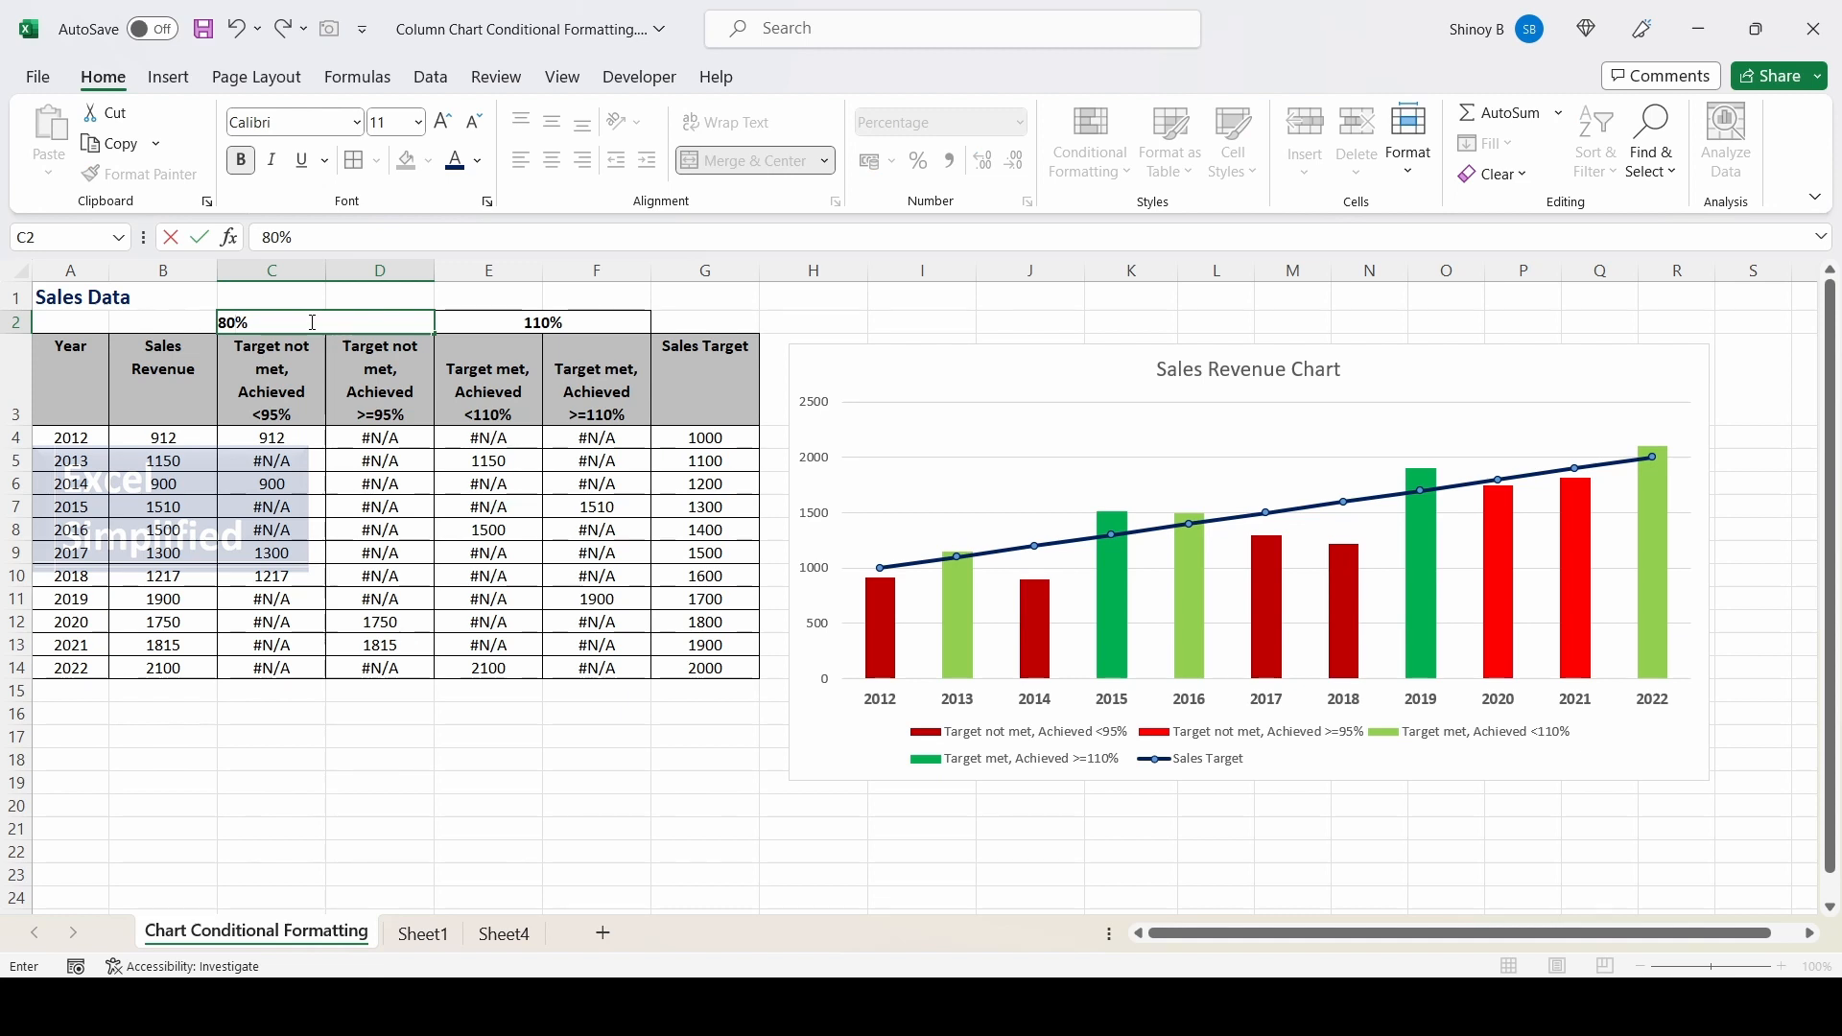
key("Return")
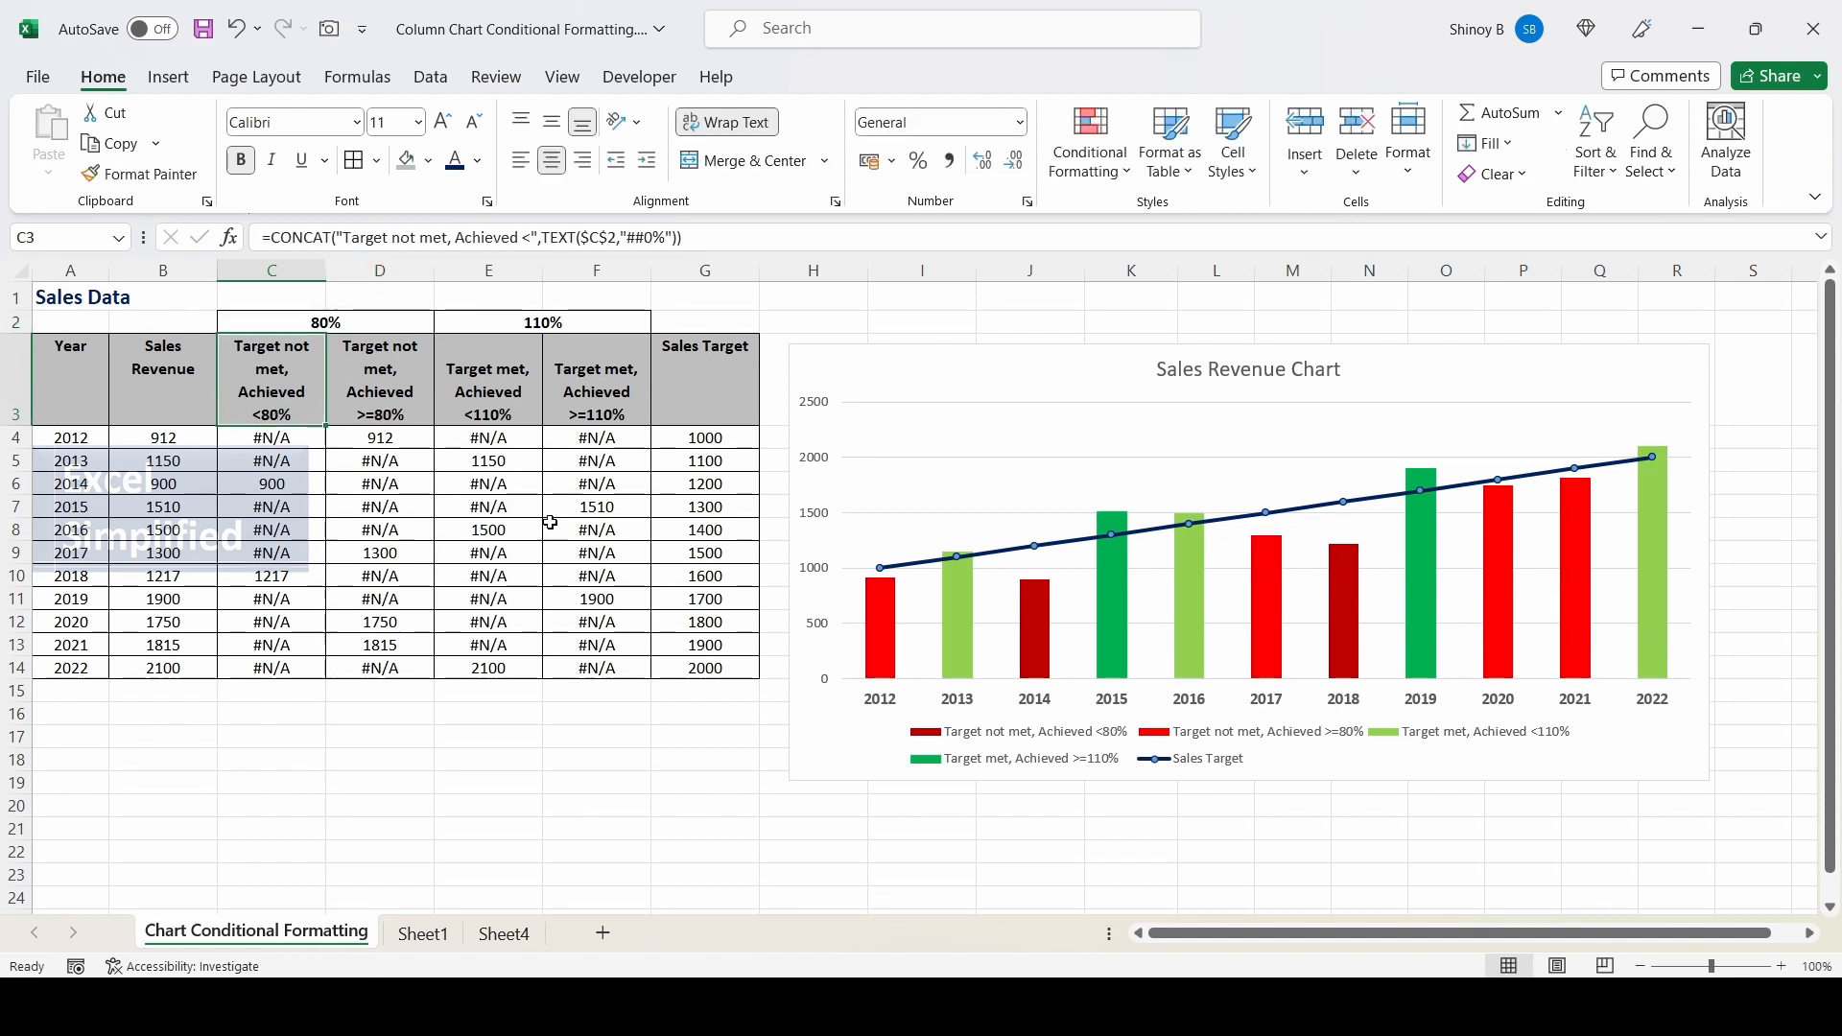
- Try 115% as the threshold above the "Target met" columns in E2, and set it back to 110%
left_click(563, 324)
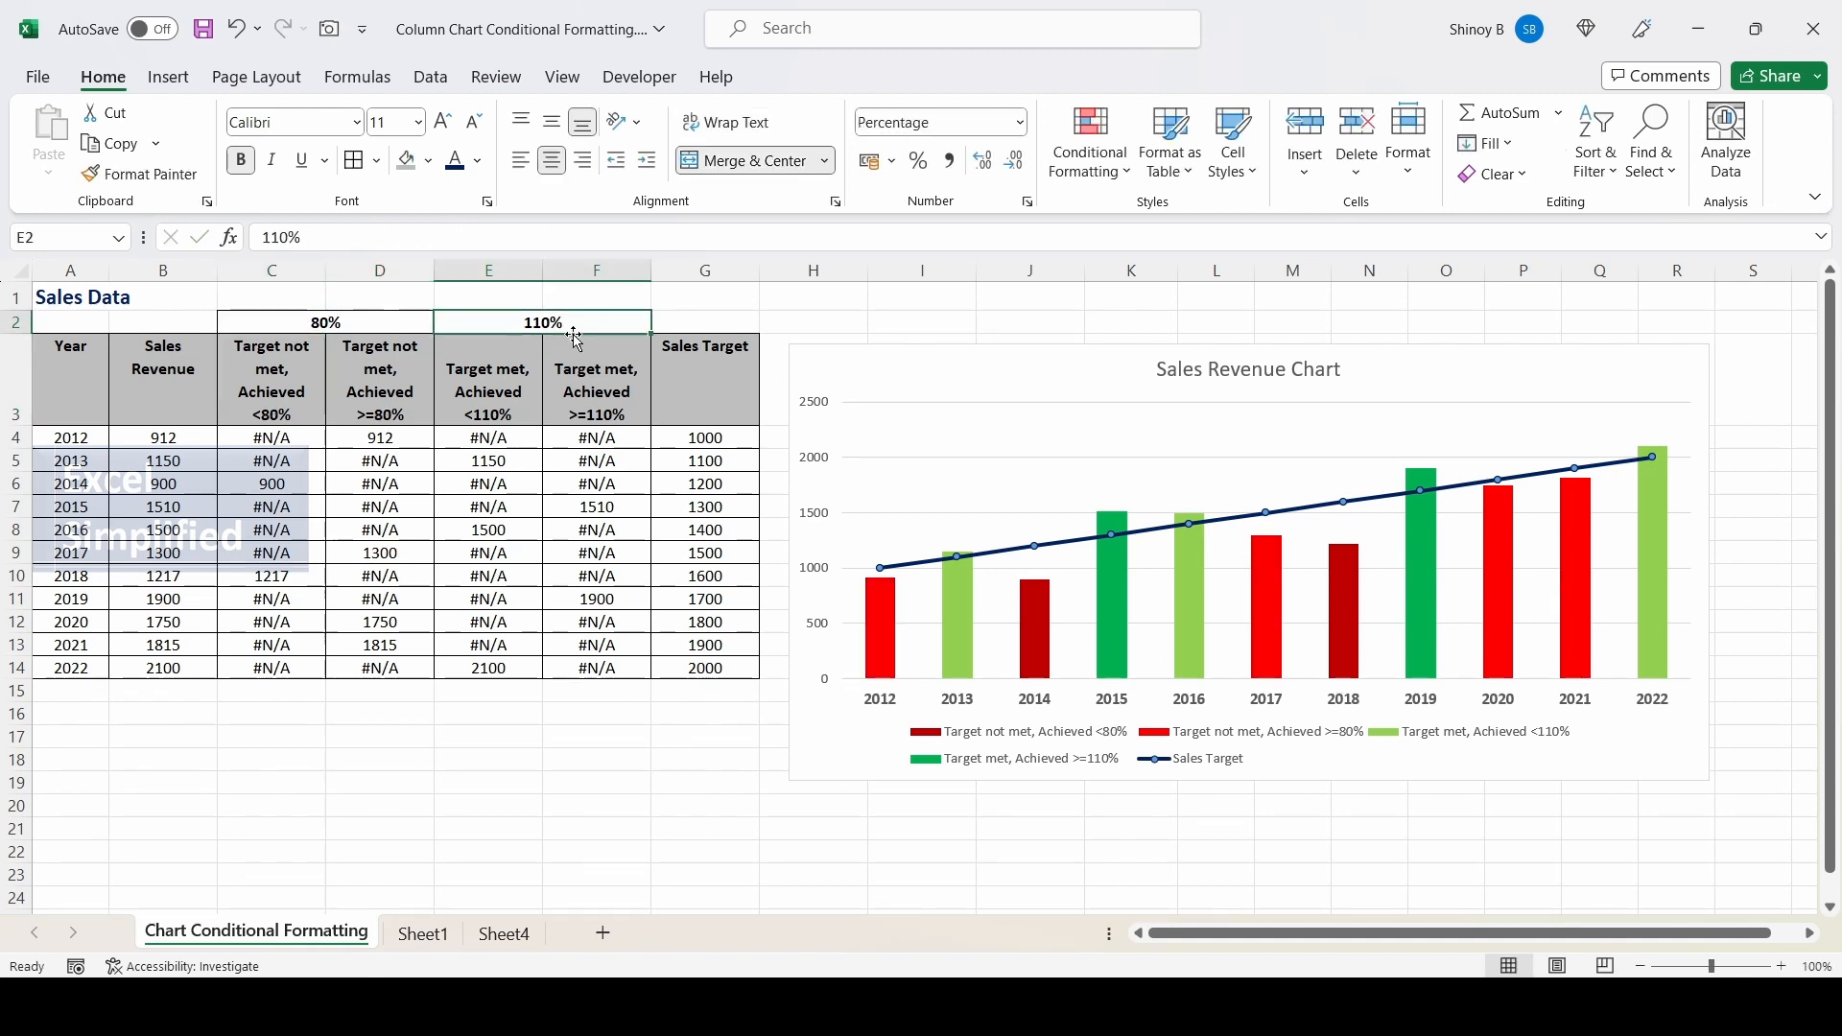
type("115")
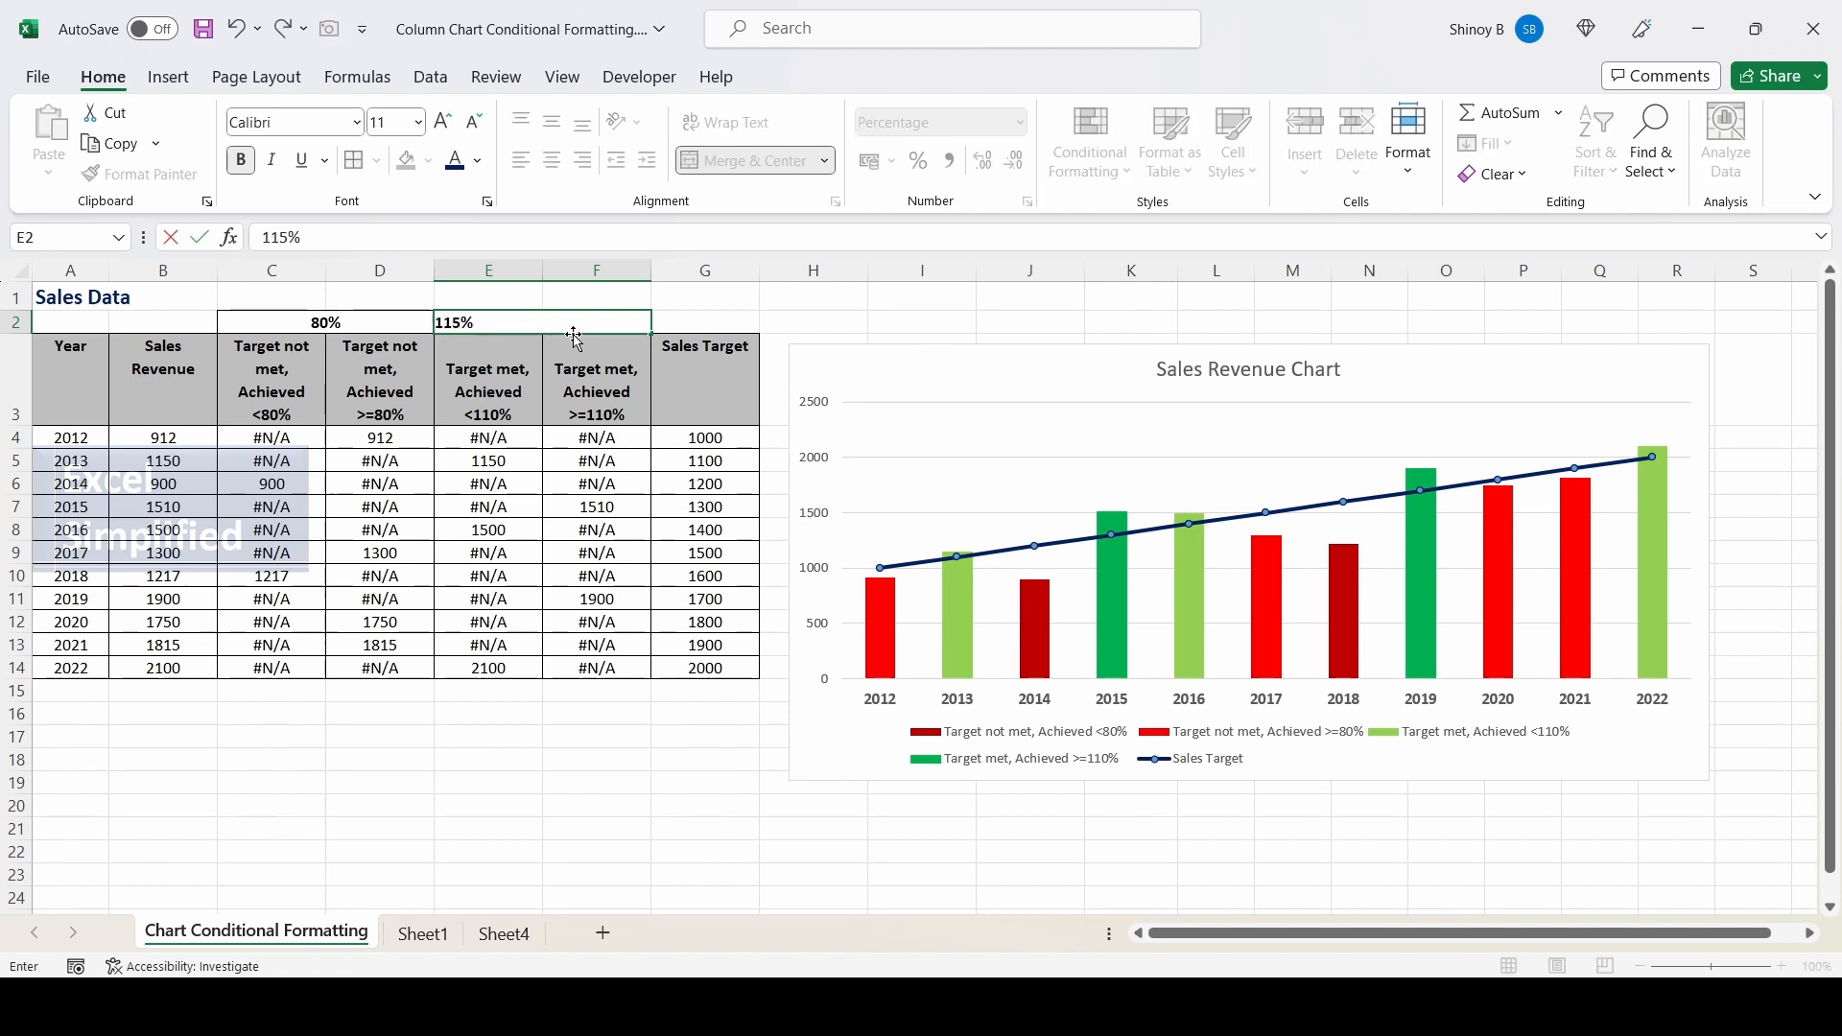
key("Return")
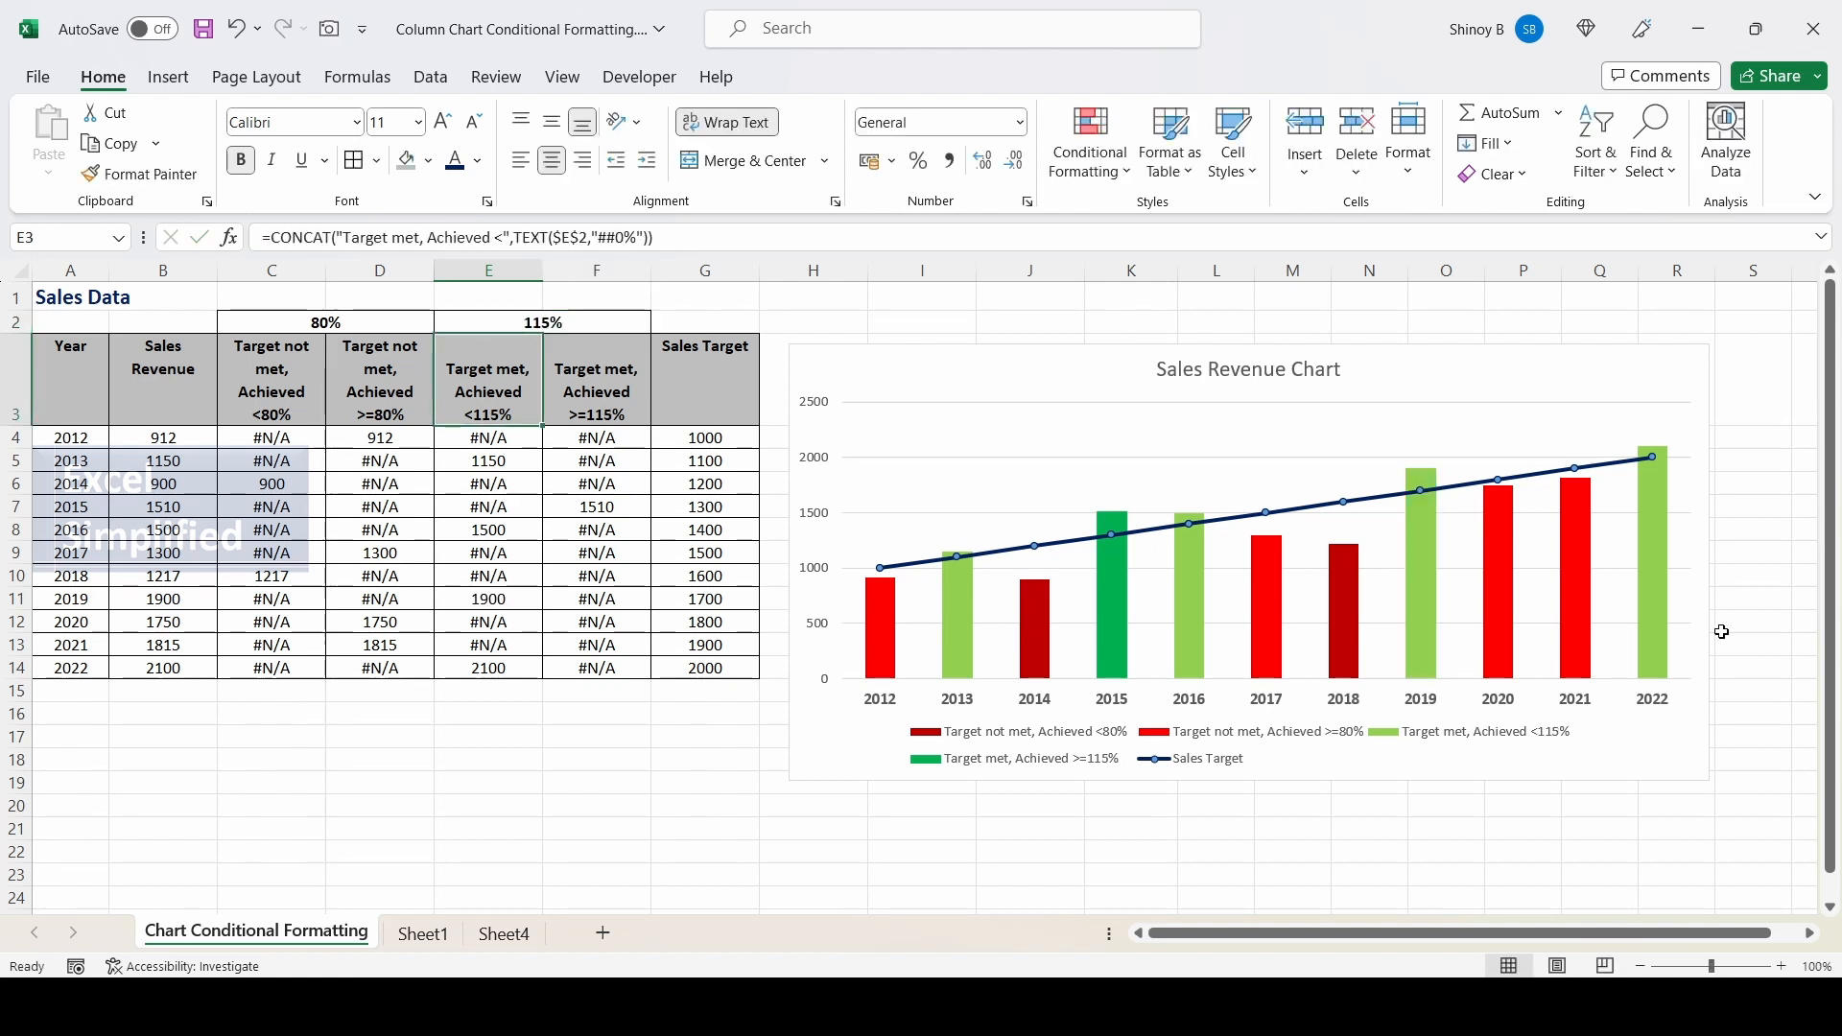
left_click(545, 324)
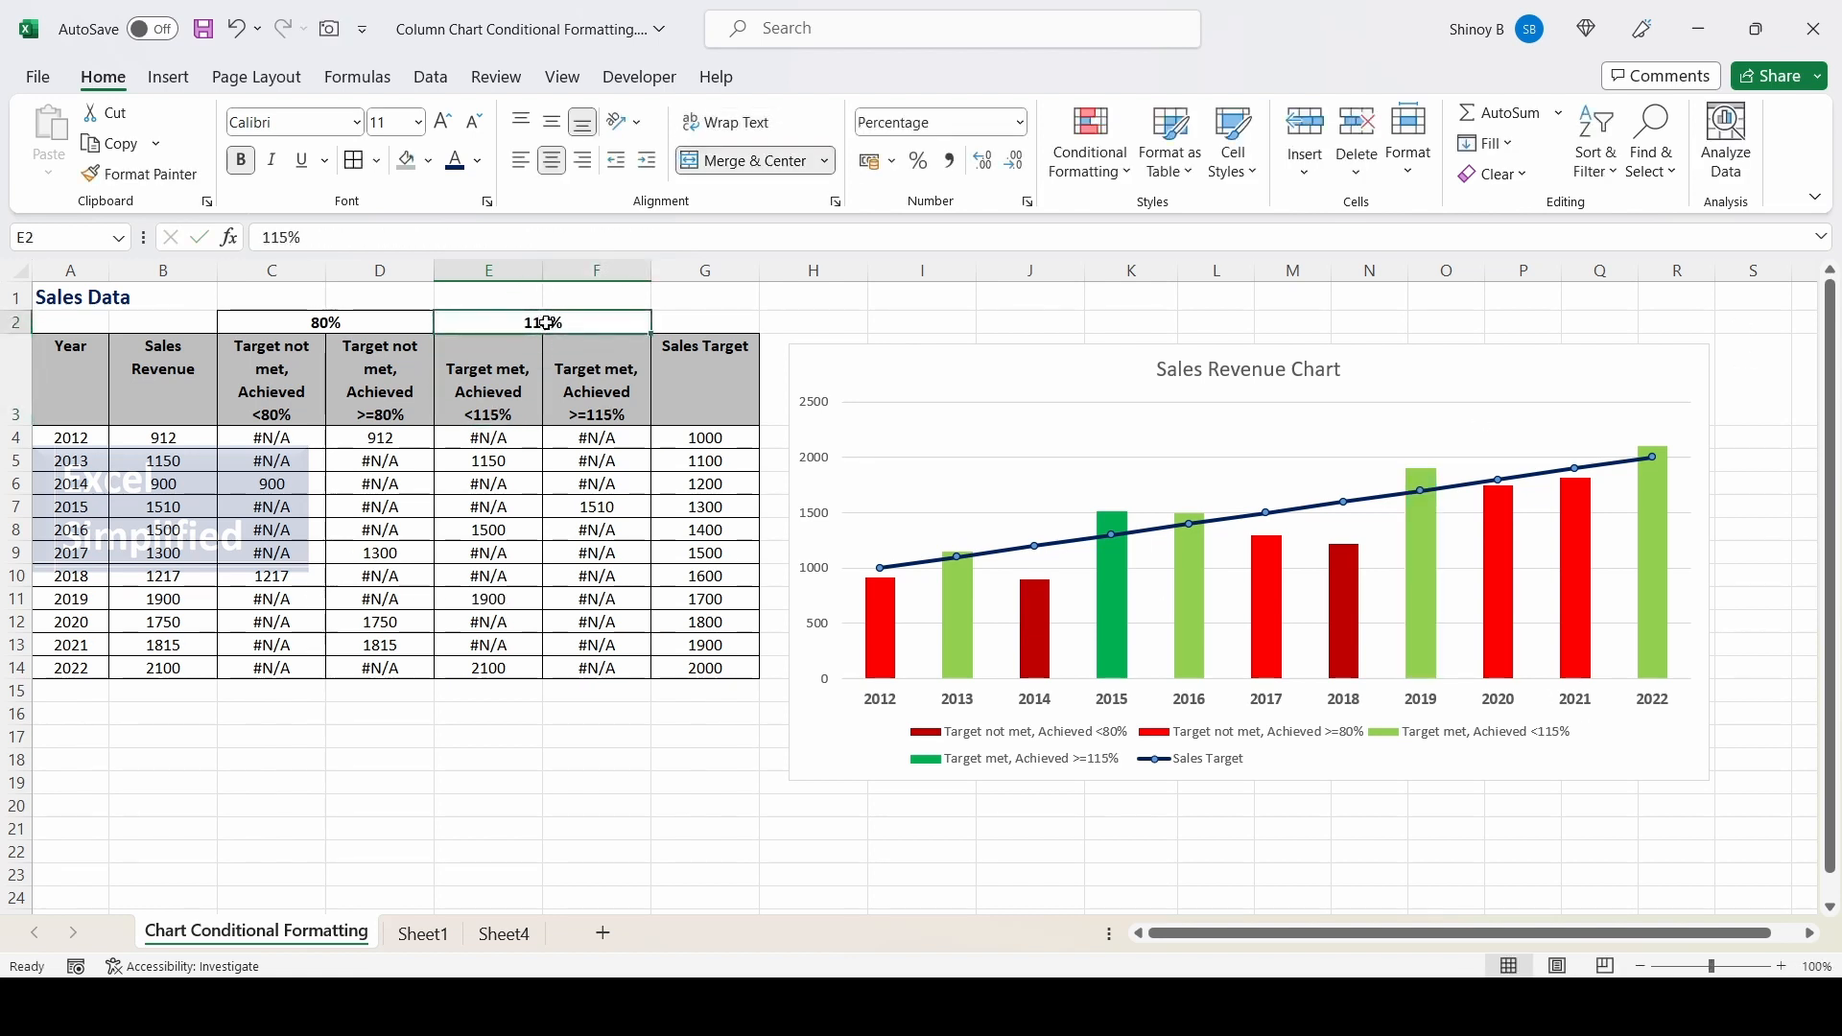
type("110")
key("Return")
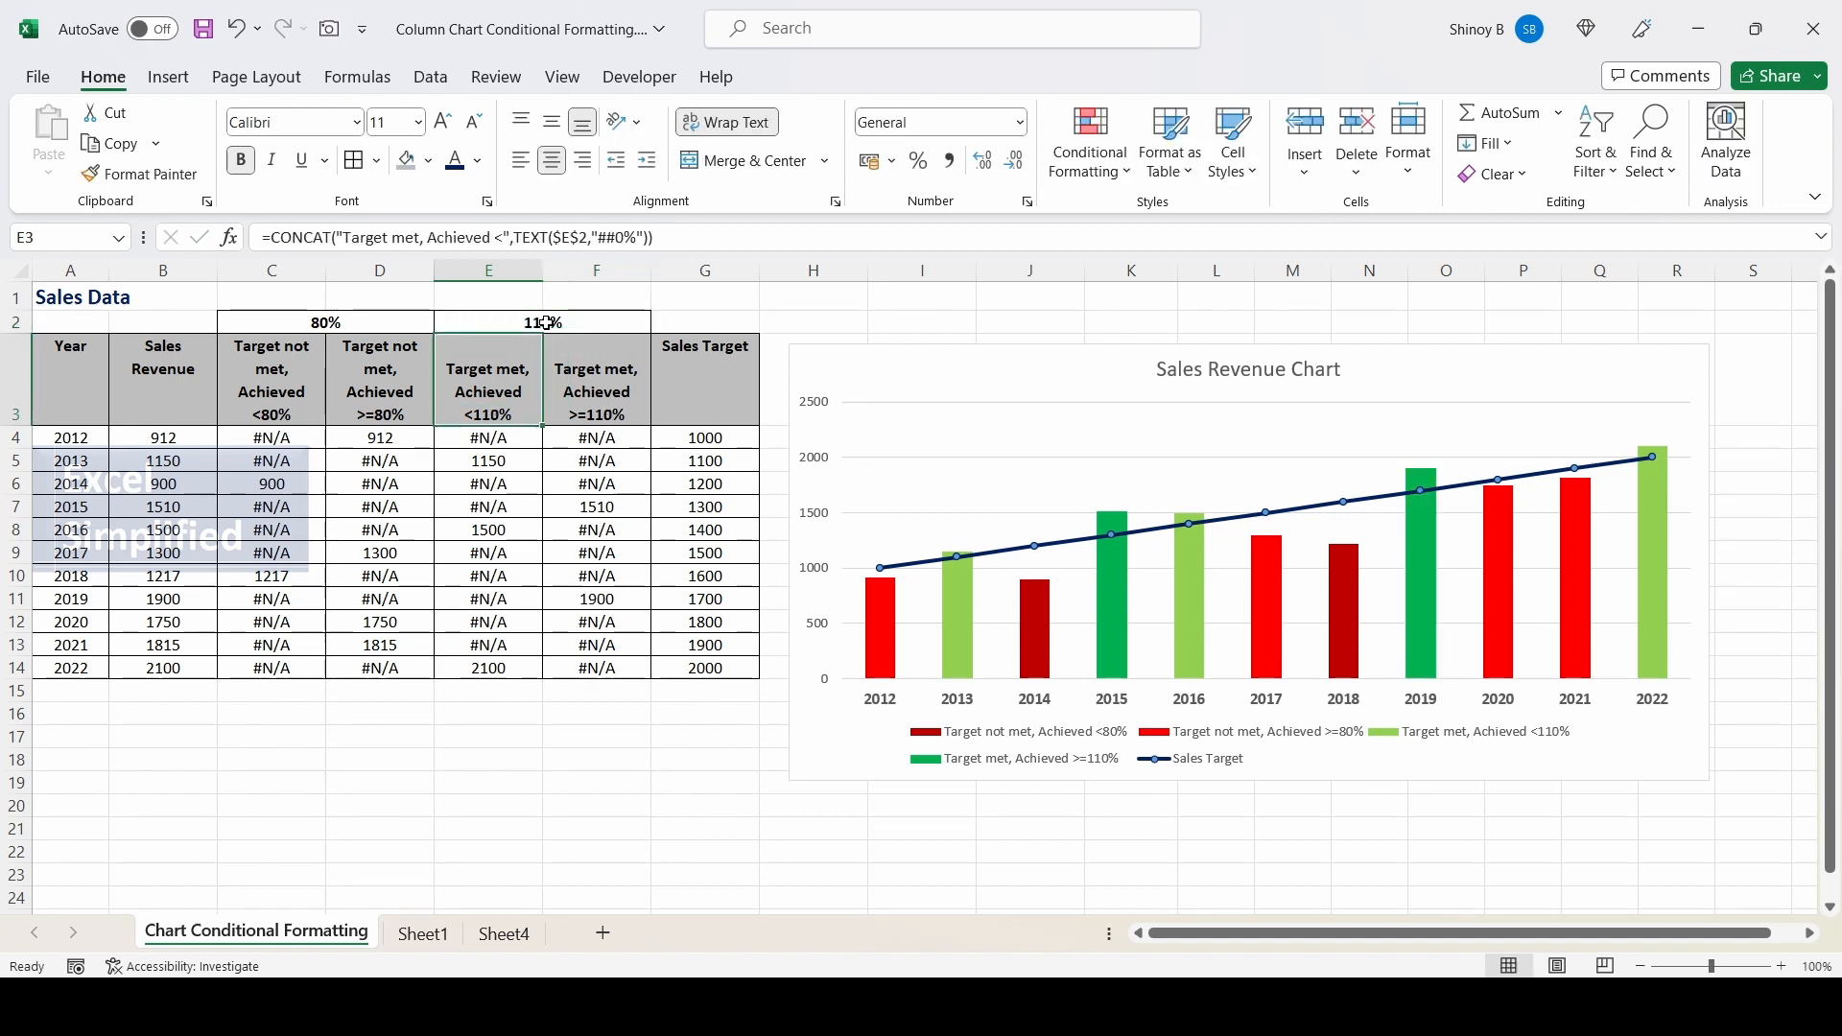
- Set the threshold above the "Target not met" columns in C2 to 90%
left_click(362, 322)
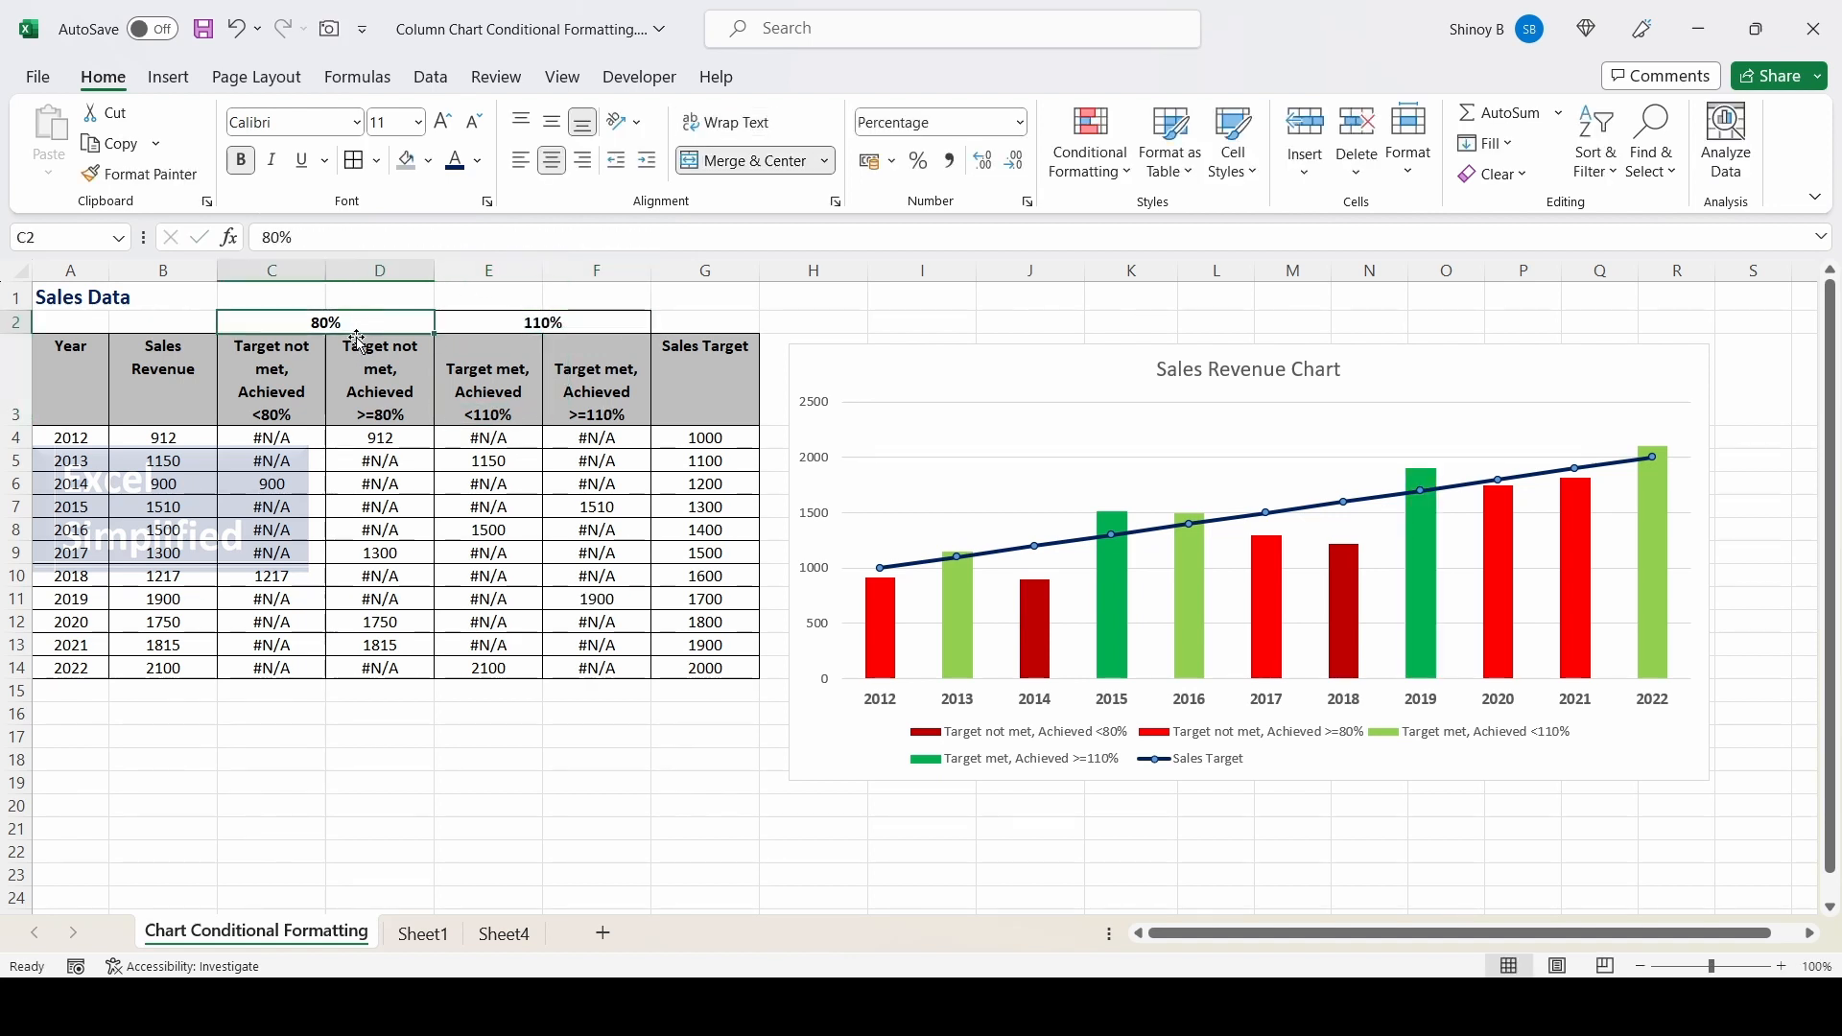
type("90")
key("Return")
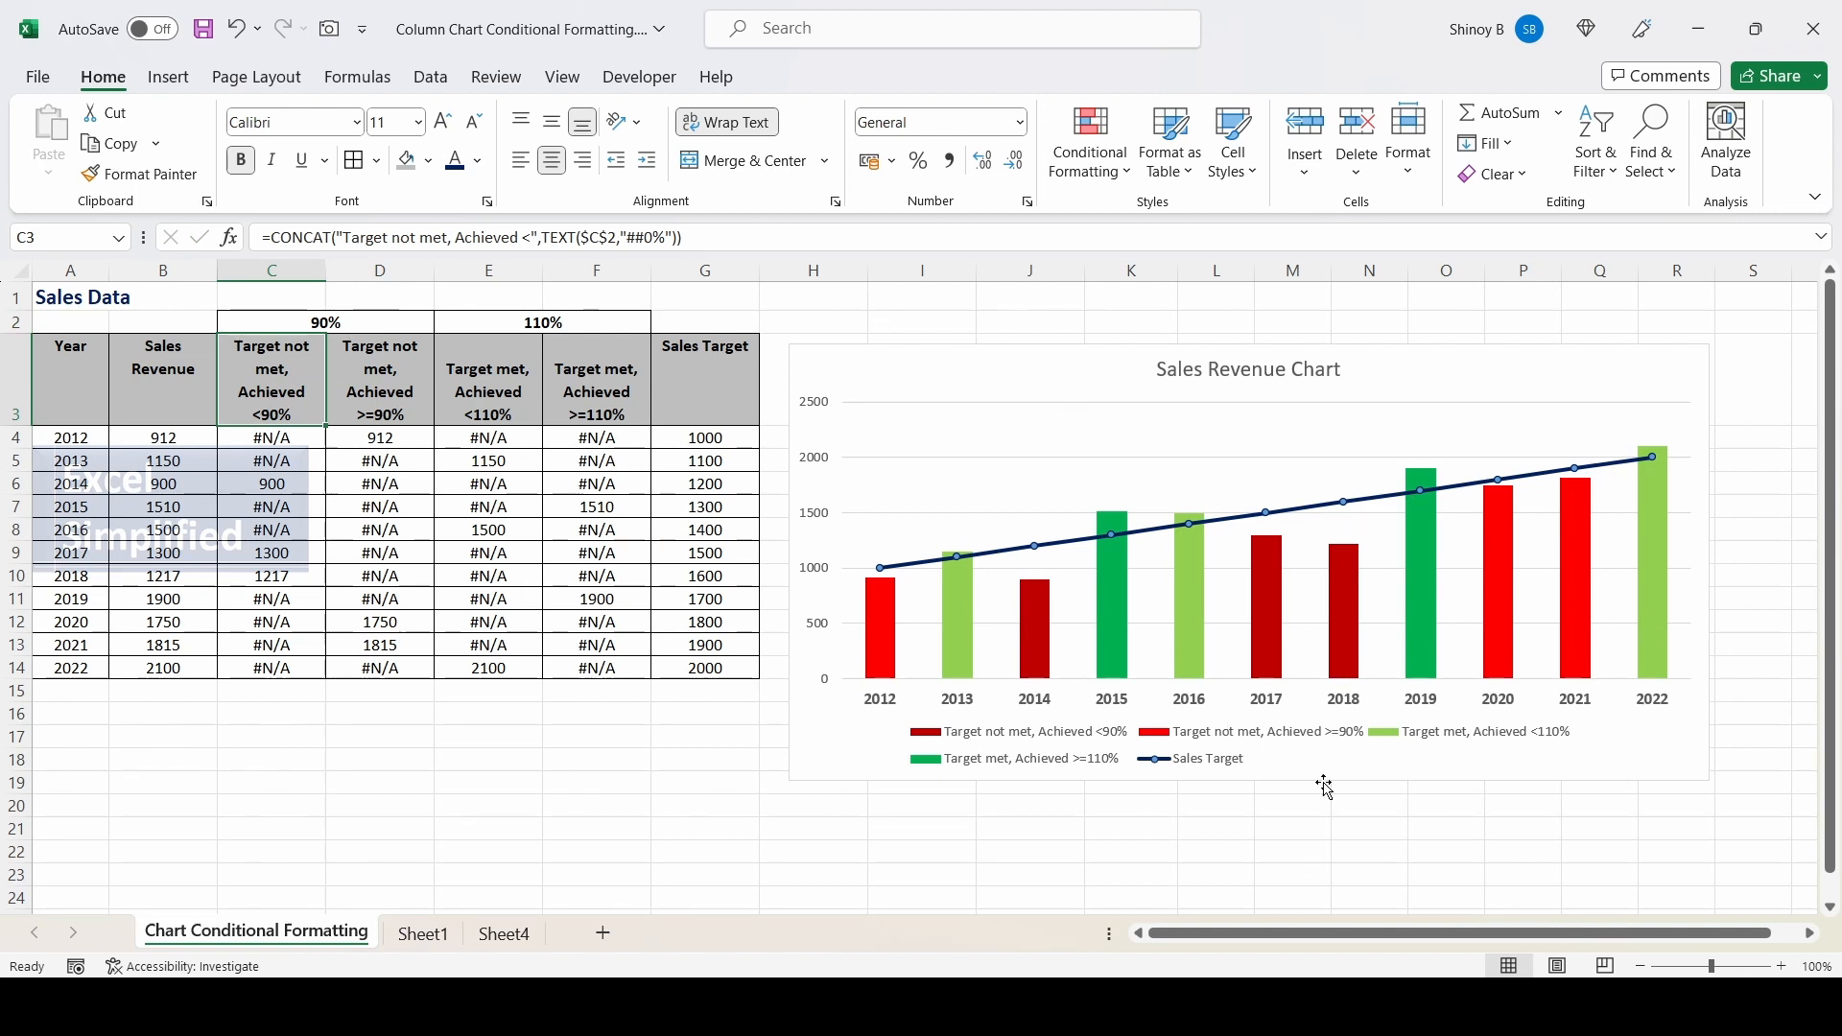
key("Left")
key("Left")
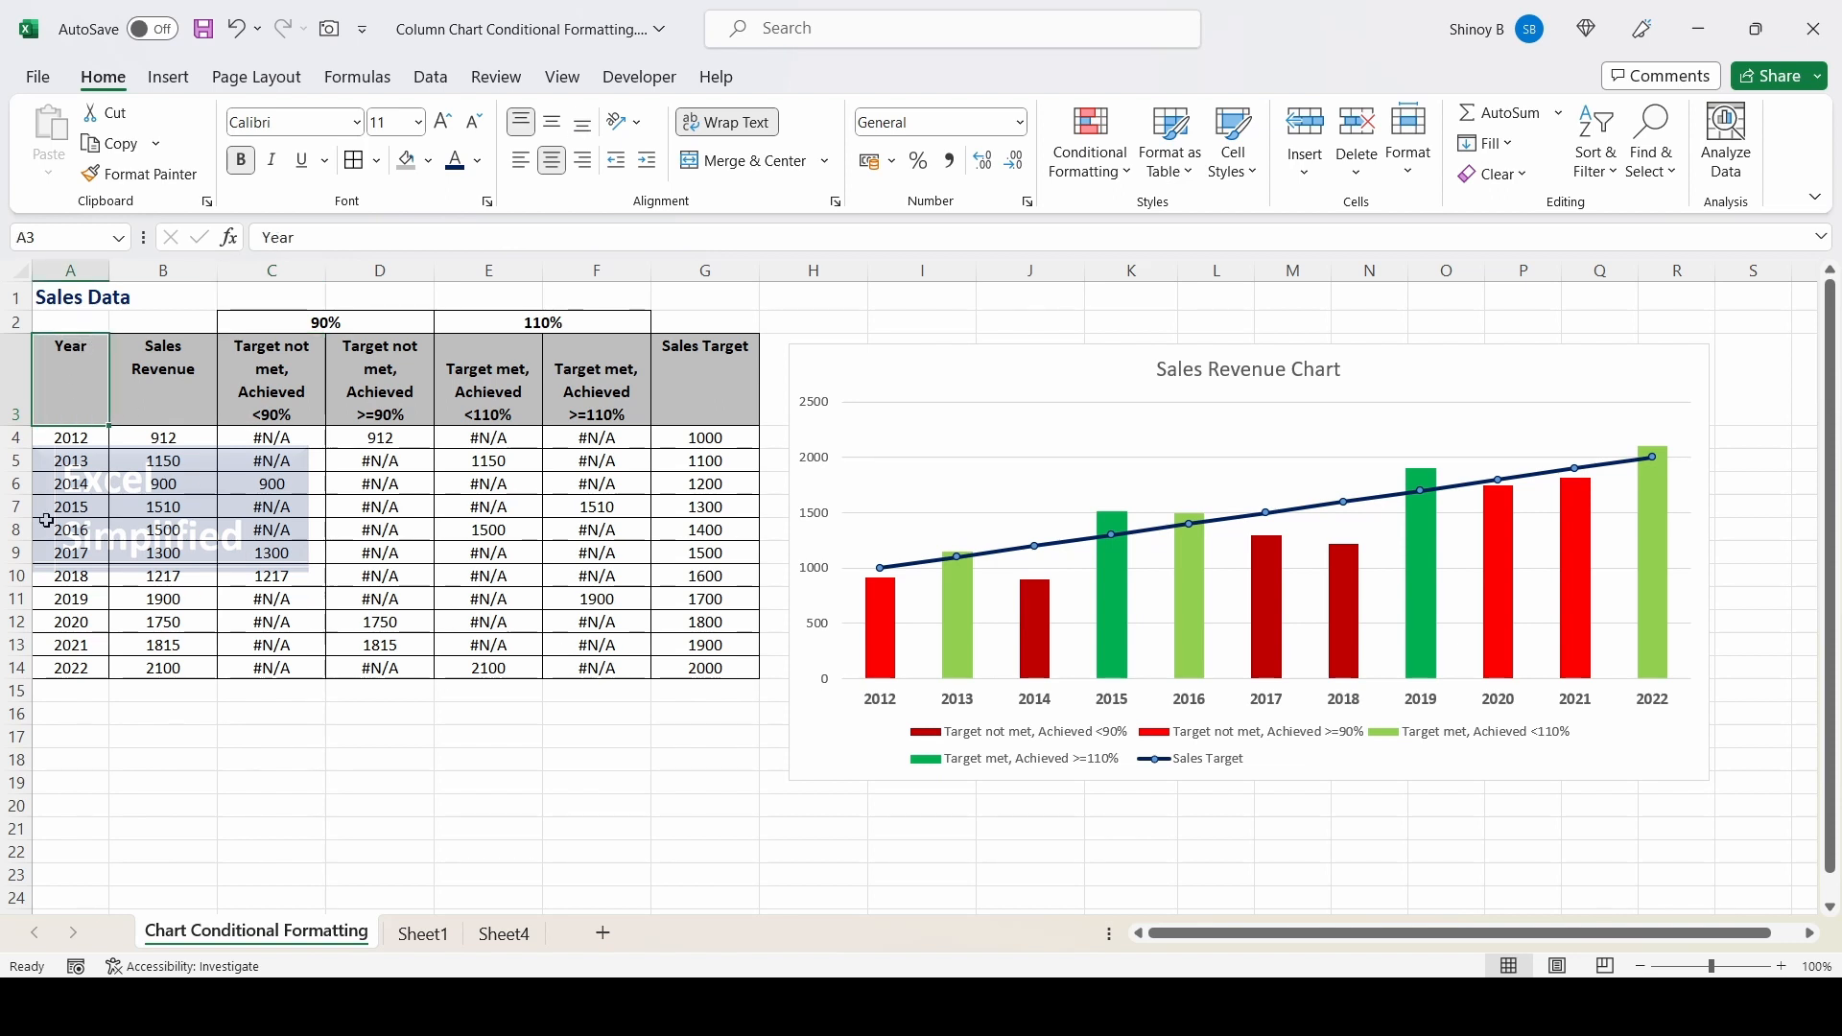